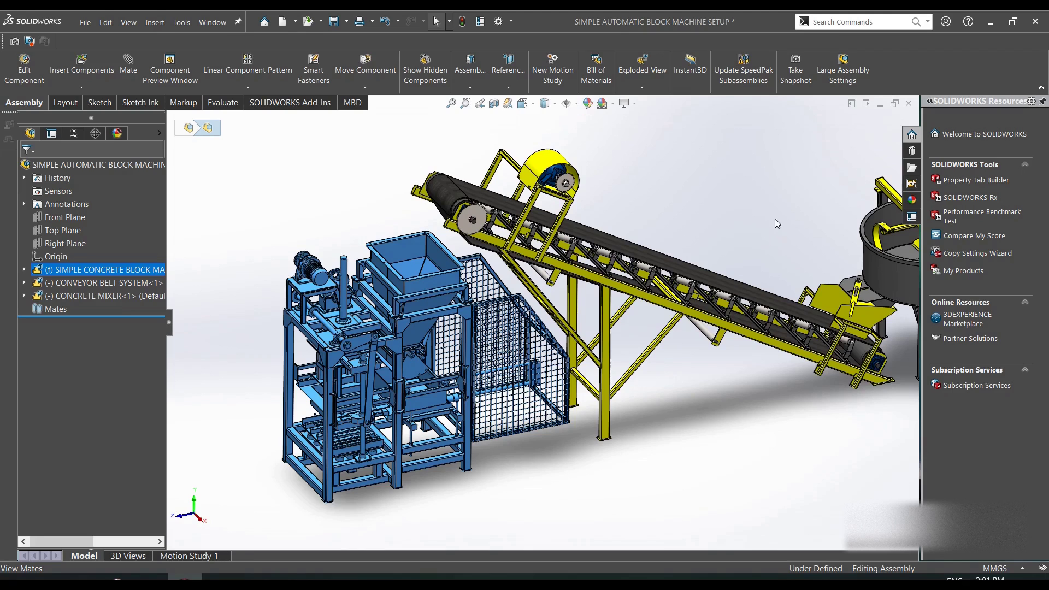
# Hide the simple concrete block machine subassembly, leaving the conveyor belt system and concrete mixer displayed.
pyautogui.scroll(4, 765, 219)
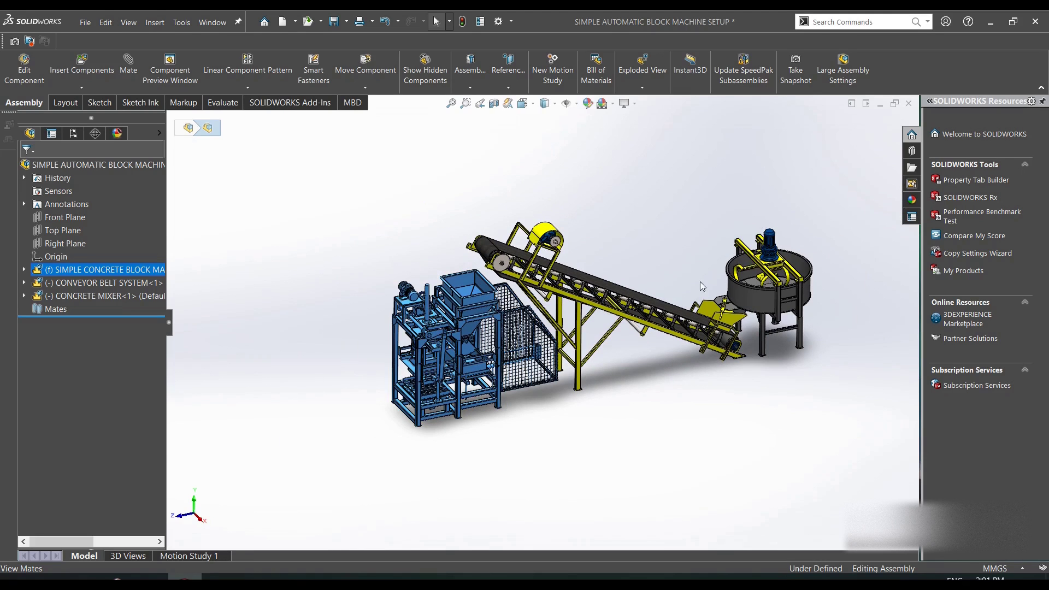
pyautogui.scroll(-5, 481, 355)
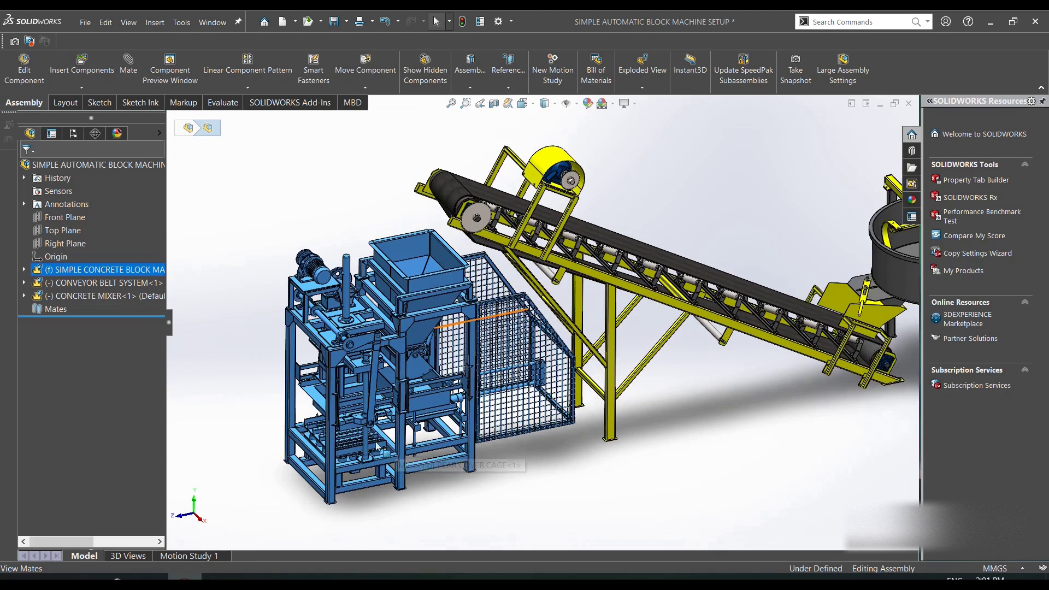
pyautogui.rightClick(122, 274)
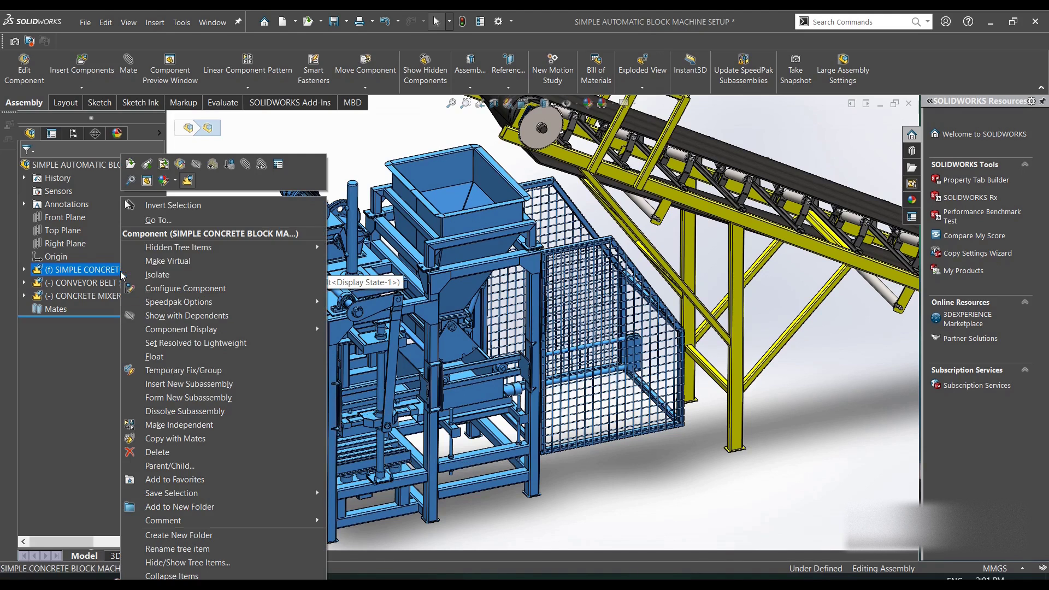
pyautogui.click(249, 188)
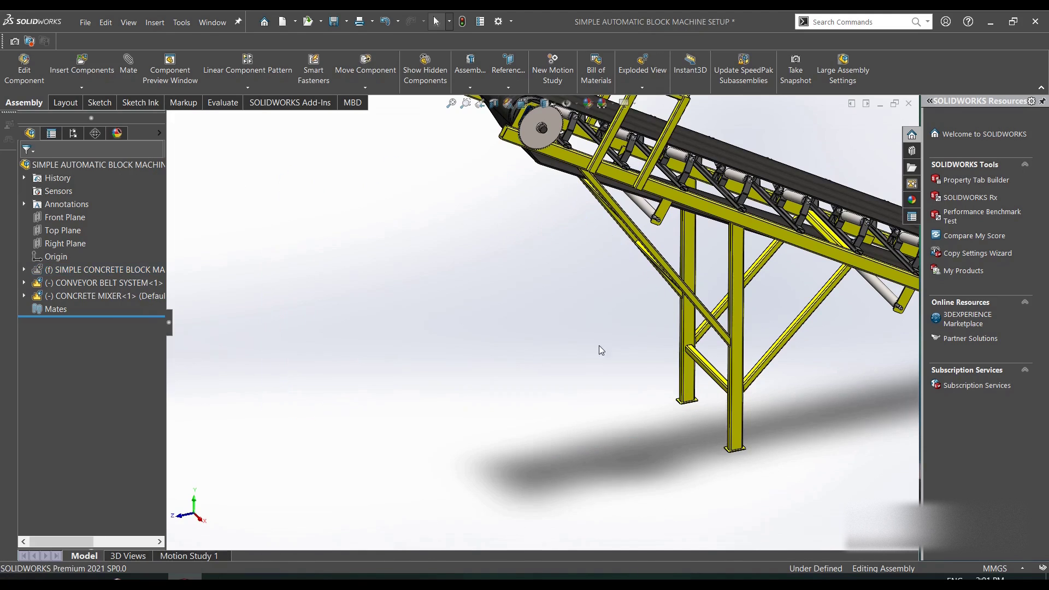
pyautogui.scroll(3, 598, 345)
pyautogui.scroll(-5, 729, 275)
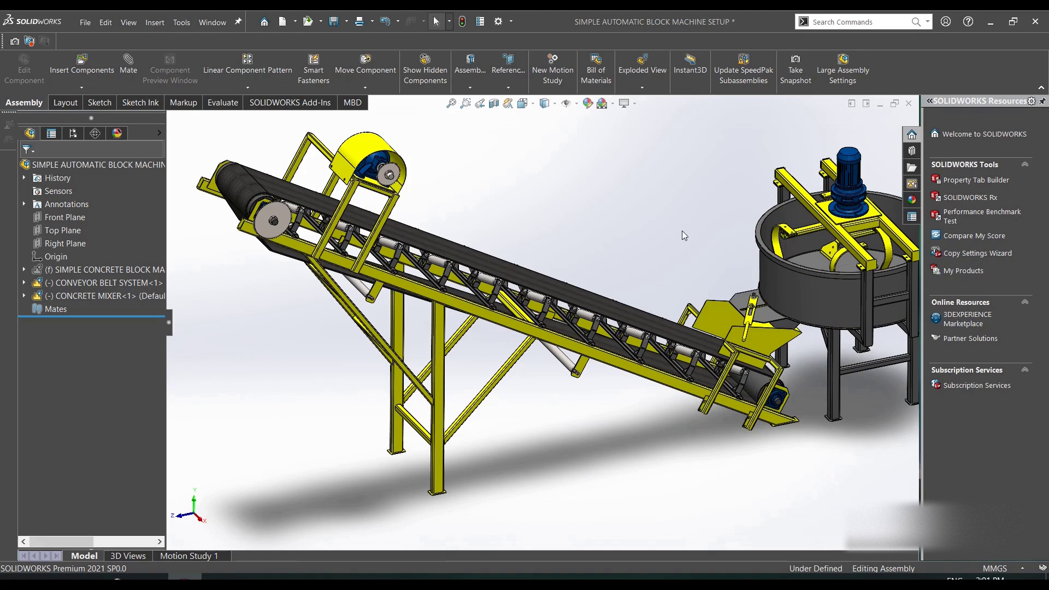
pyautogui.scroll(4, 543, 206)
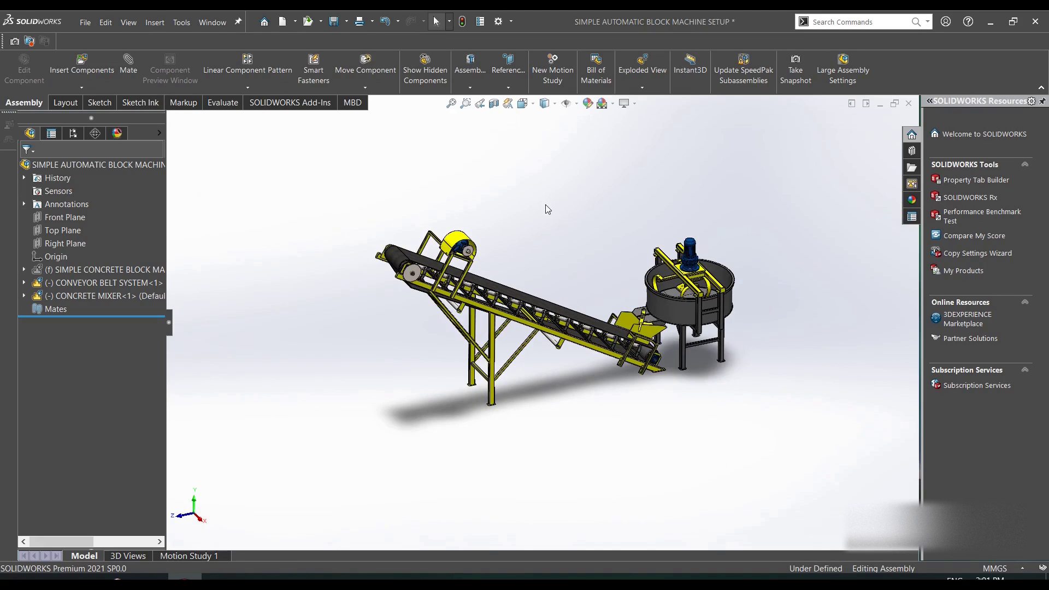
# Show the hidden simple concrete block machine subassembly again beside the conveyor.
pyautogui.click(116, 268)
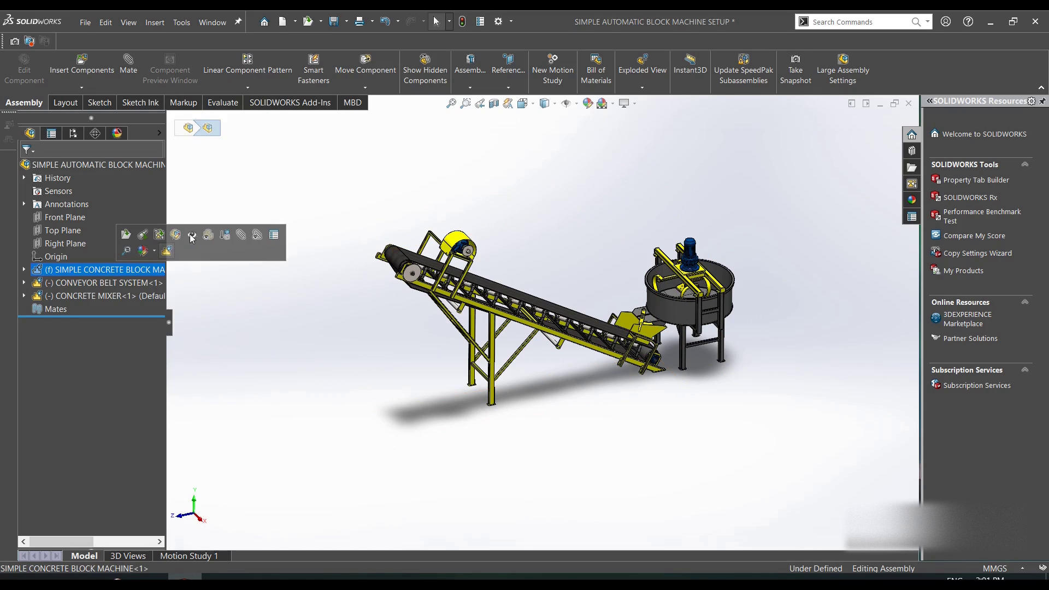
pyautogui.click(191, 235)
pyautogui.scroll(-3, 459, 372)
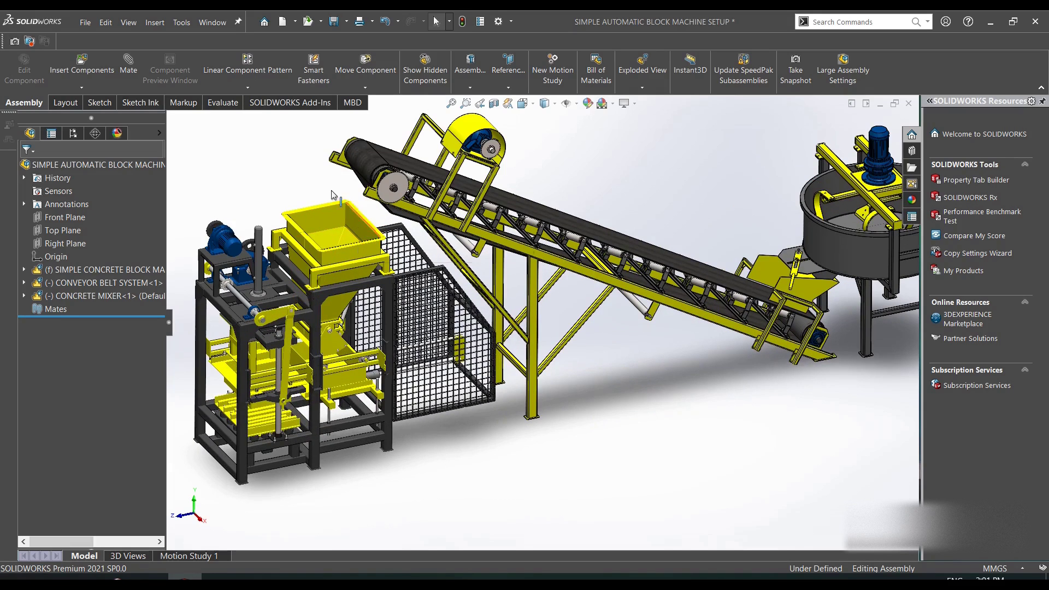
# Rebuild the assembly and look over the block machine, conveyor and concrete mixer together.
pyautogui.click(360, 263)
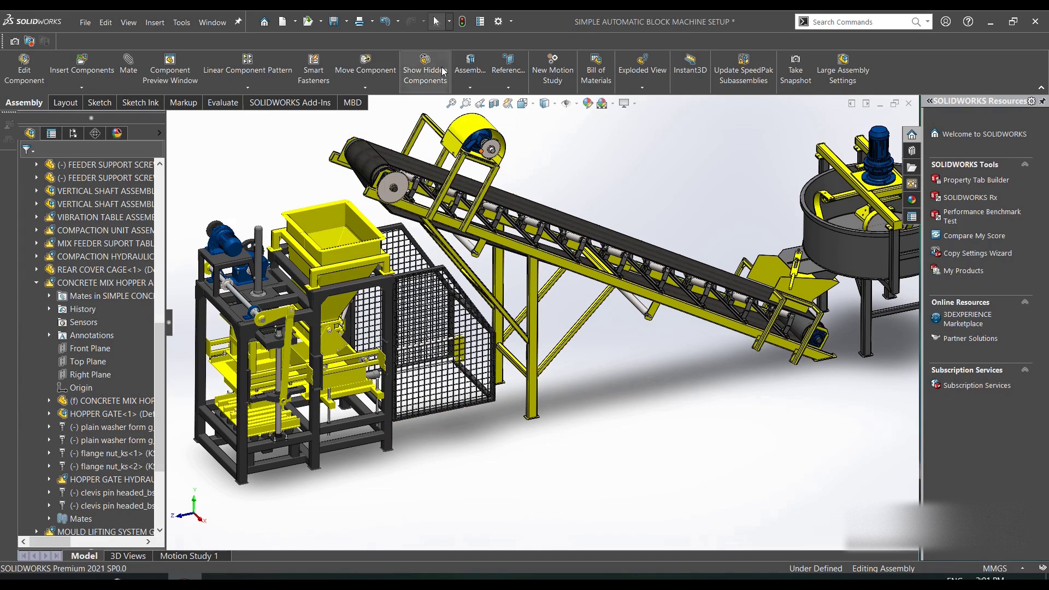
pyautogui.click(462, 21)
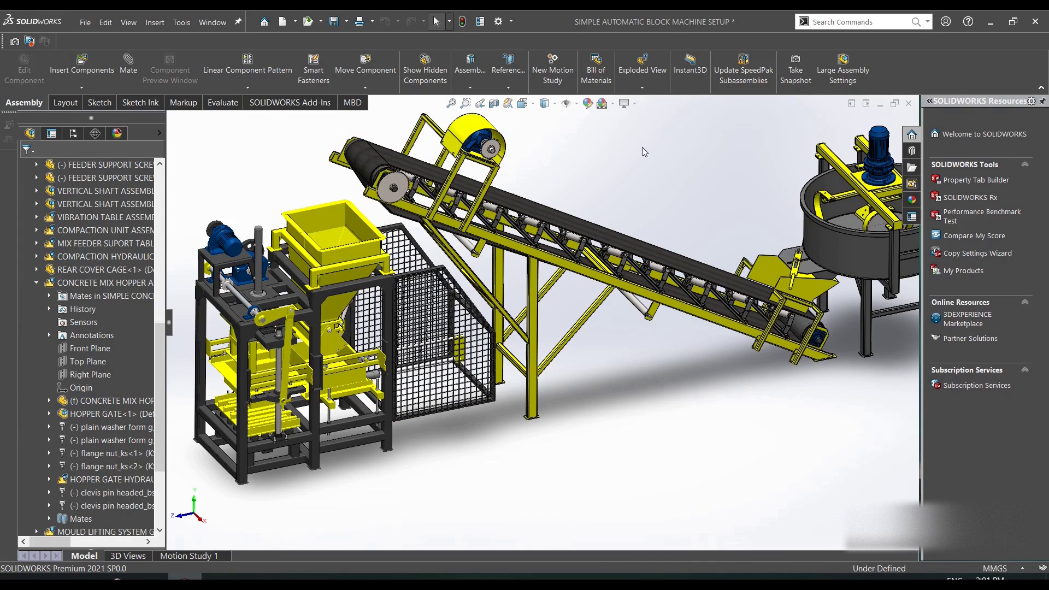
pyautogui.scroll(3, 765, 279)
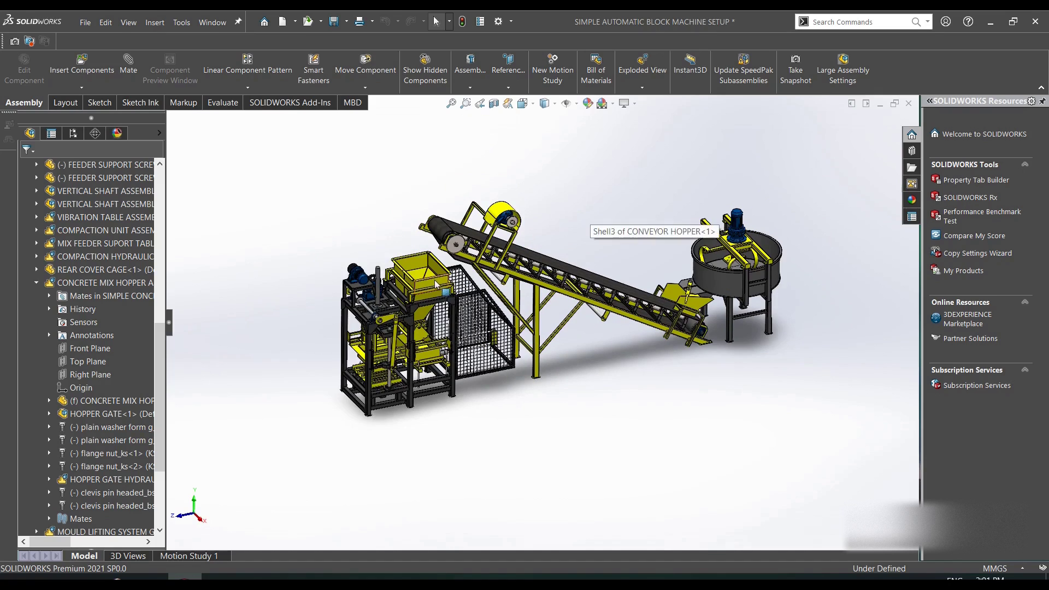
pyautogui.scroll(-1, 434, 278)
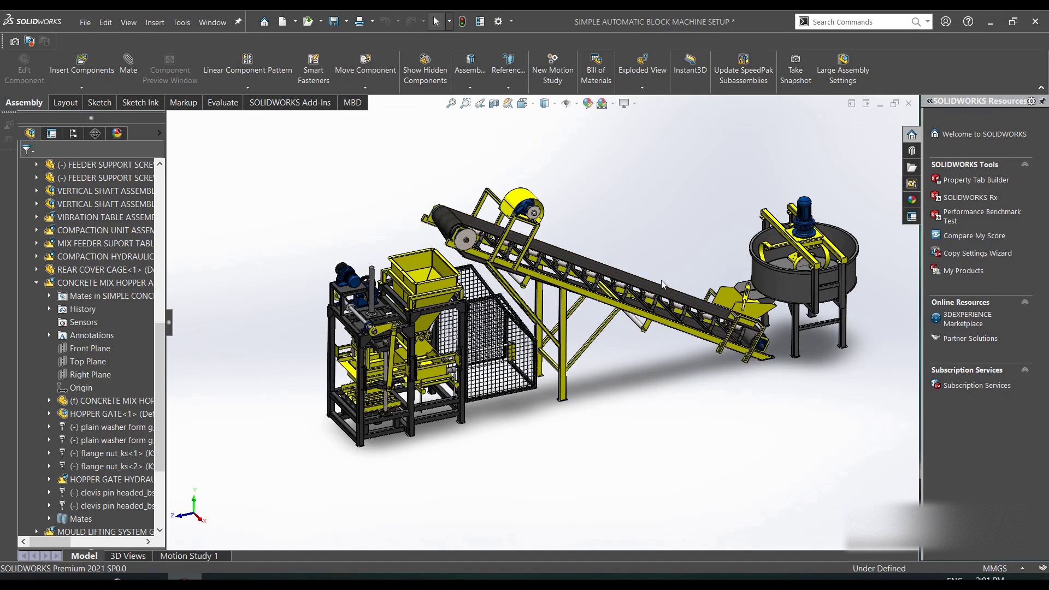
pyautogui.scroll(-3, 489, 213)
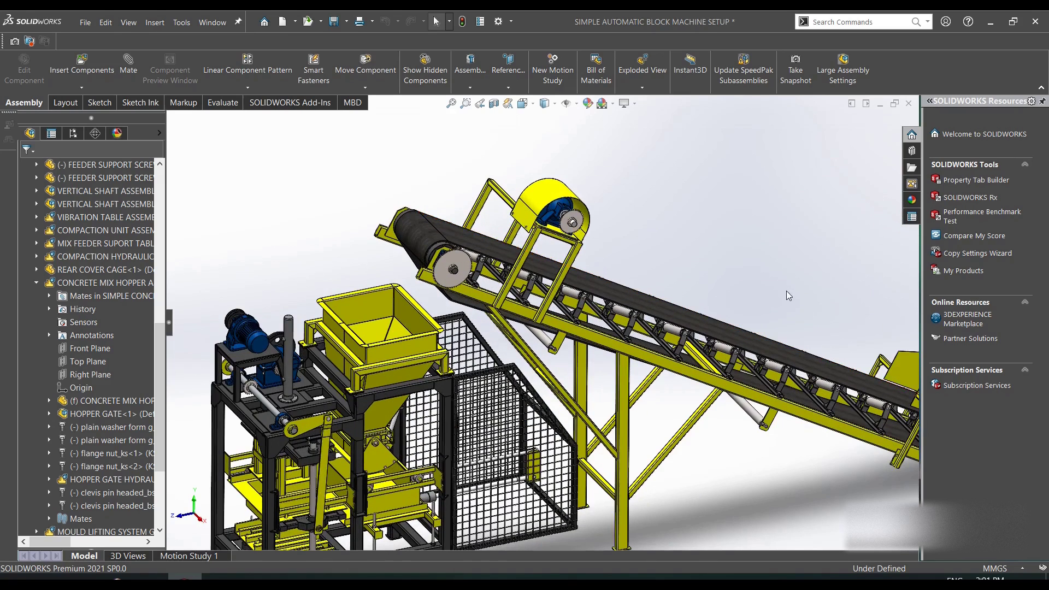
pyautogui.scroll(3, 631, 307)
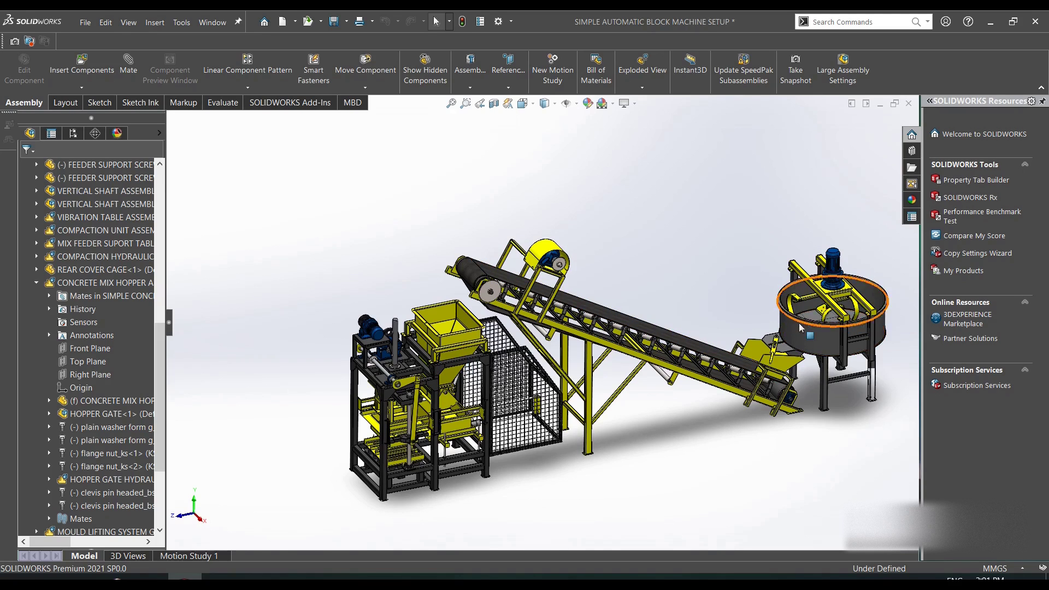
pyautogui.scroll(-2, 827, 320)
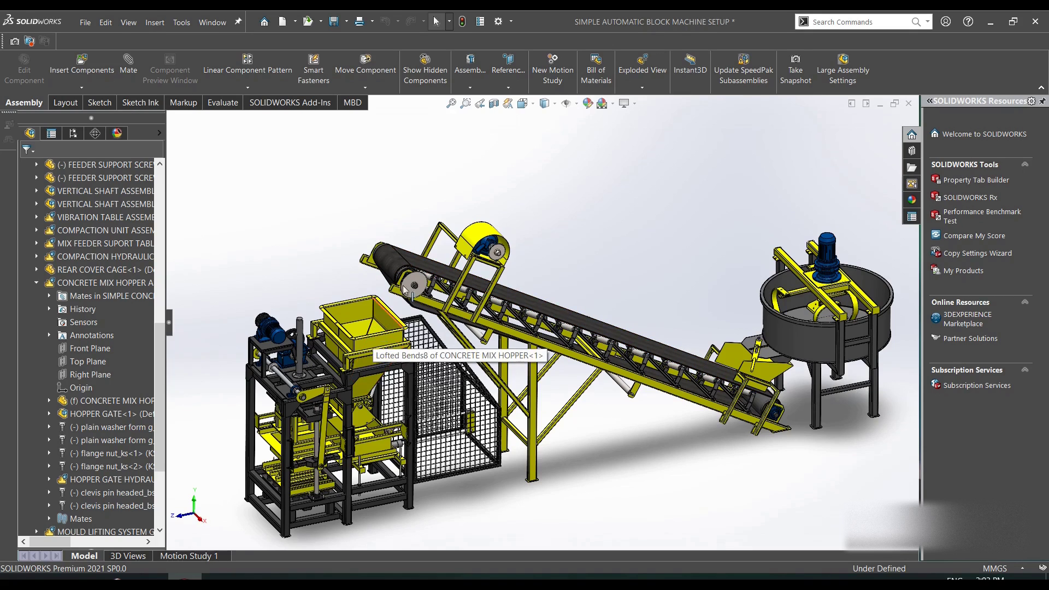
# Collapse the block machine's component tree and hide the whole block machine subassembly.
pyautogui.click(36, 283)
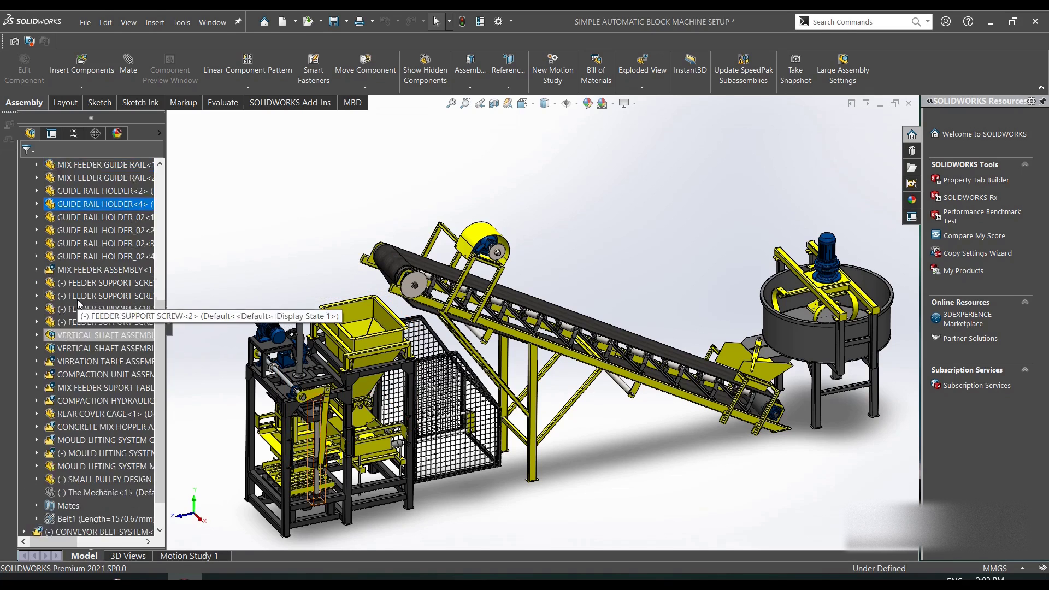
pyautogui.scroll(4, 82, 284)
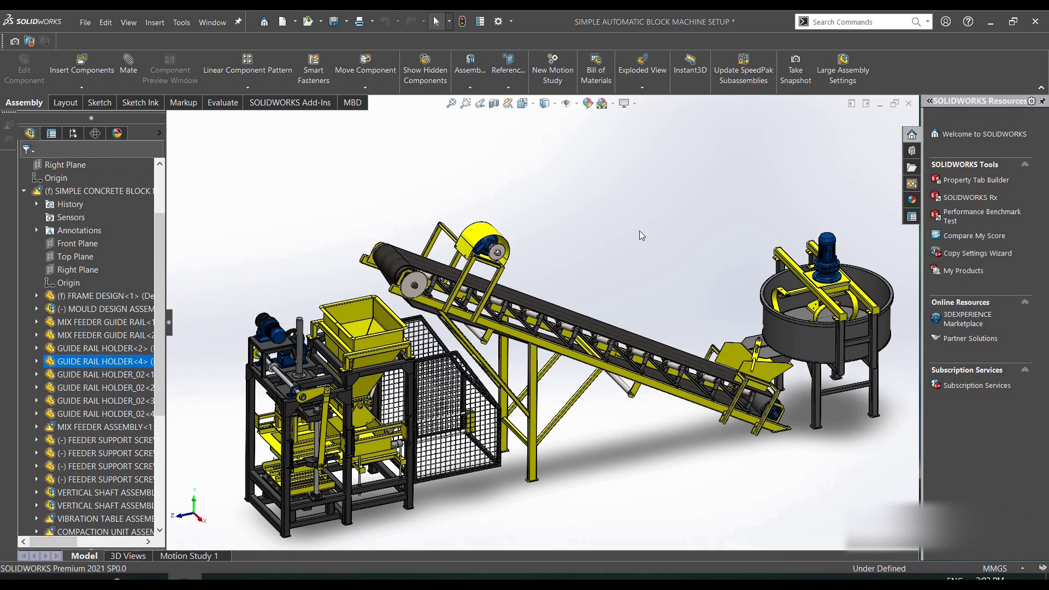
pyautogui.click(24, 191)
pyautogui.rightClick(84, 270)
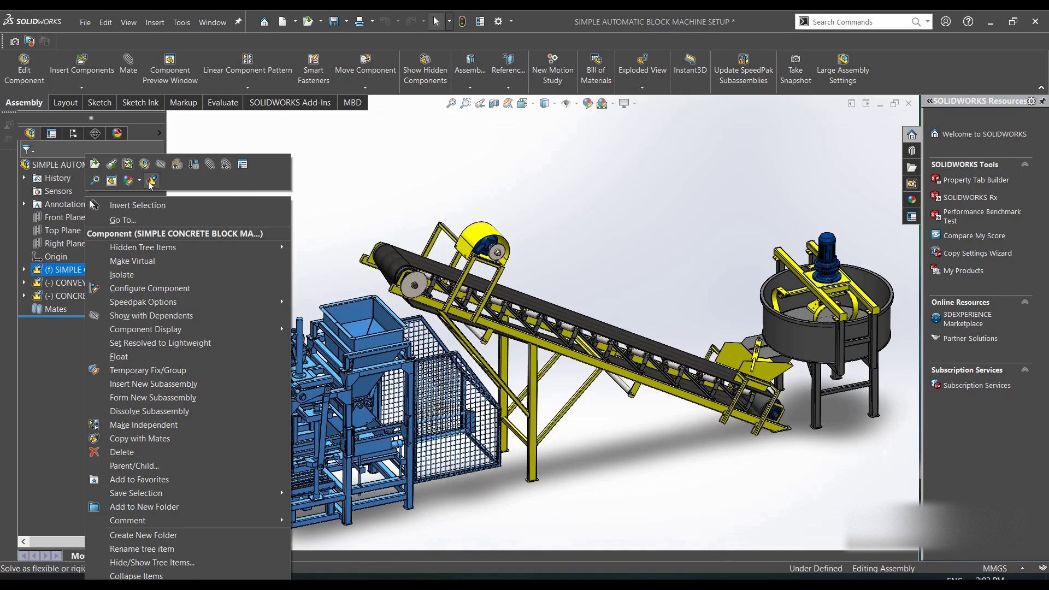
pyautogui.click(160, 166)
# Open the conveyor belt system subassembly in its own window.
pyautogui.click(117, 282)
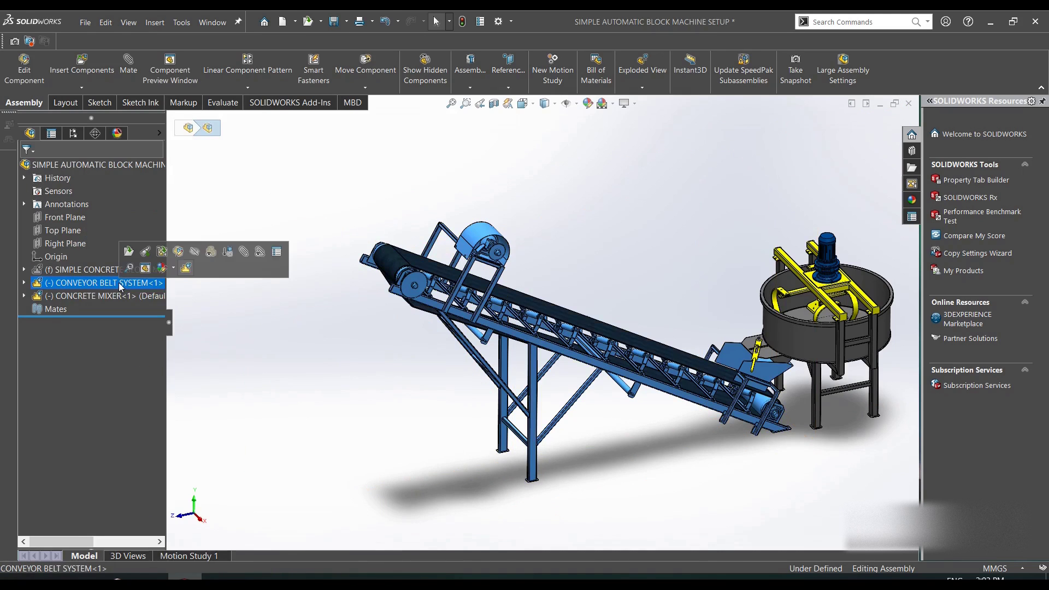
pyautogui.click(148, 252)
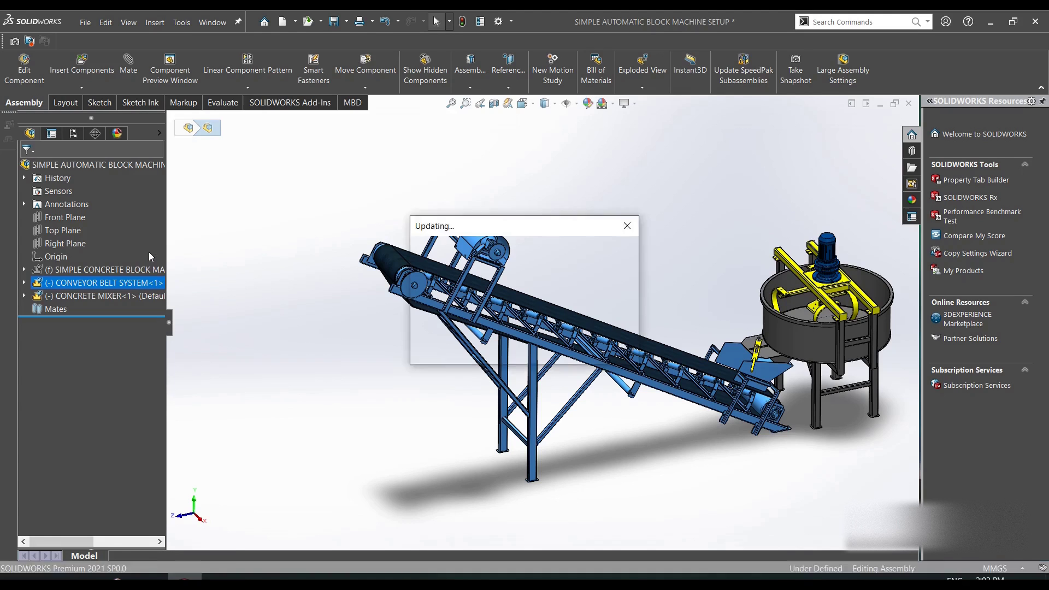
pyautogui.scroll(-2, 462, 312)
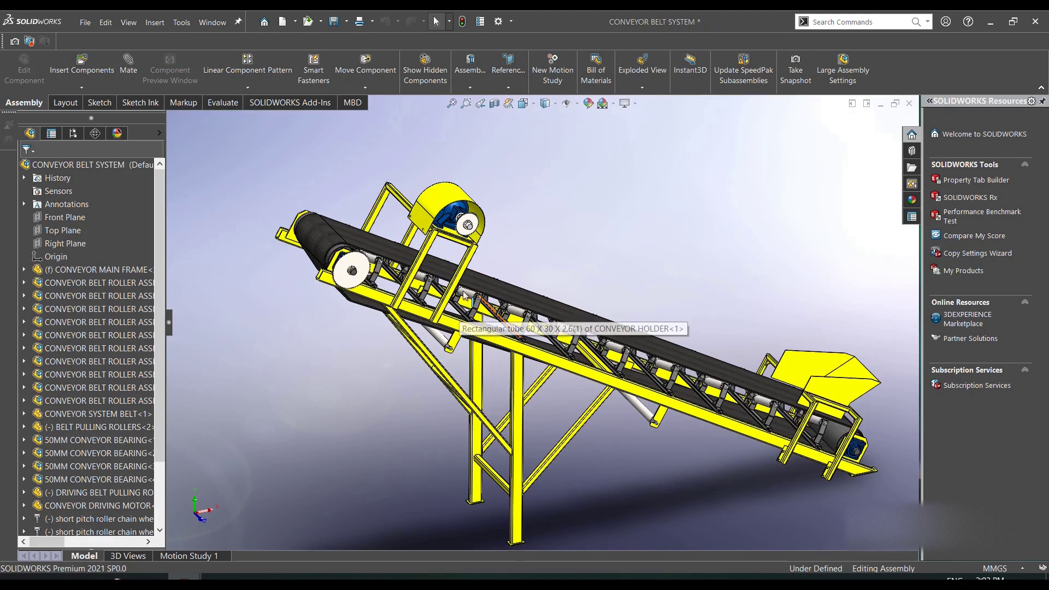
# Examine the conveyor's main frame, belt and support rollers from the side and at an angle.
pyautogui.rightClick(565, 189)
pyautogui.click(603, 233)
pyautogui.moveTo(605, 234); pyautogui.dragTo(559, 287)
pyautogui.scroll(-3, 560, 288)
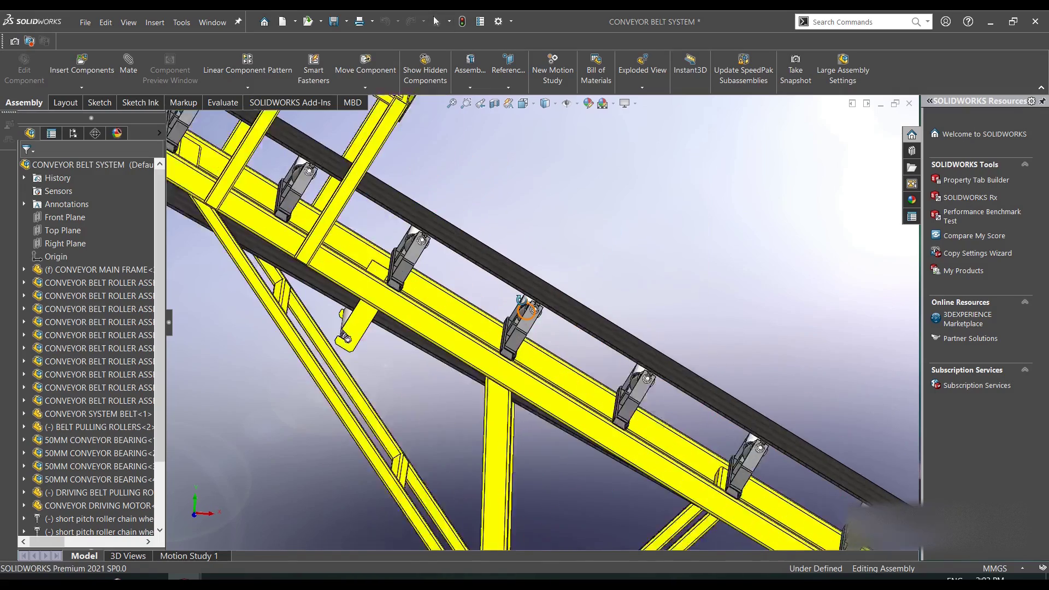
pyautogui.rightClick(552, 229)
pyautogui.click(576, 239)
pyautogui.click(542, 281)
pyautogui.scroll(4, 545, 281)
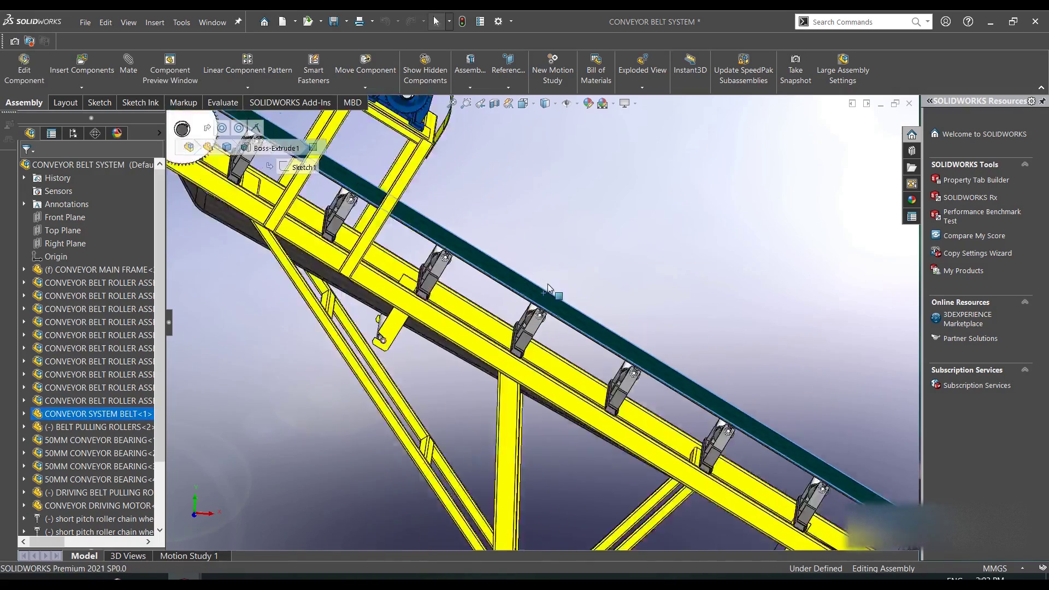
pyautogui.rightClick(529, 218)
pyautogui.click(498, 202)
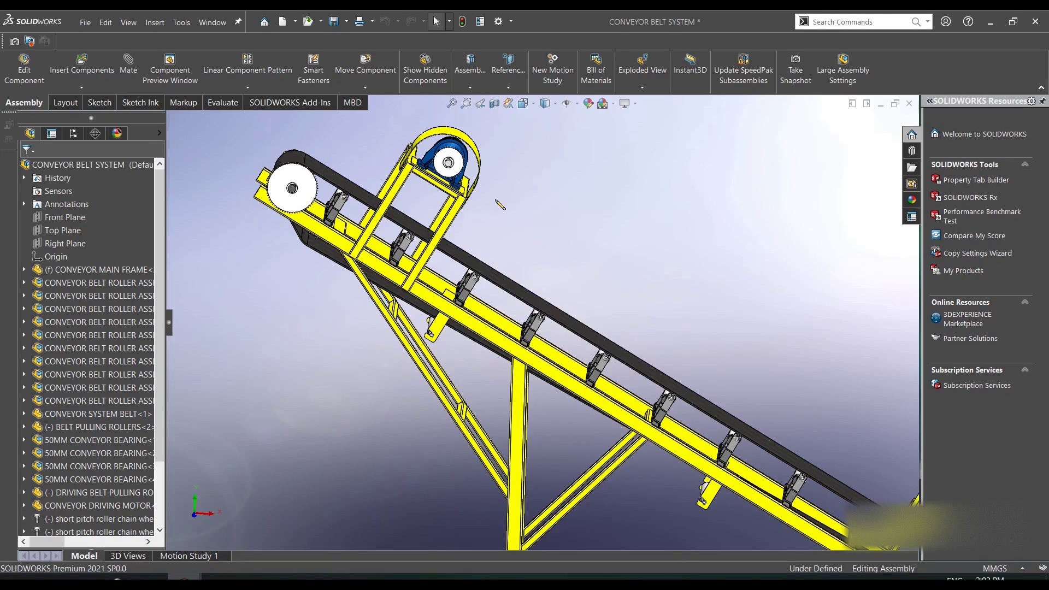
pyautogui.rightClick(523, 163)
pyautogui.click(552, 215)
pyautogui.moveTo(441, 151); pyautogui.dragTo(456, 192)
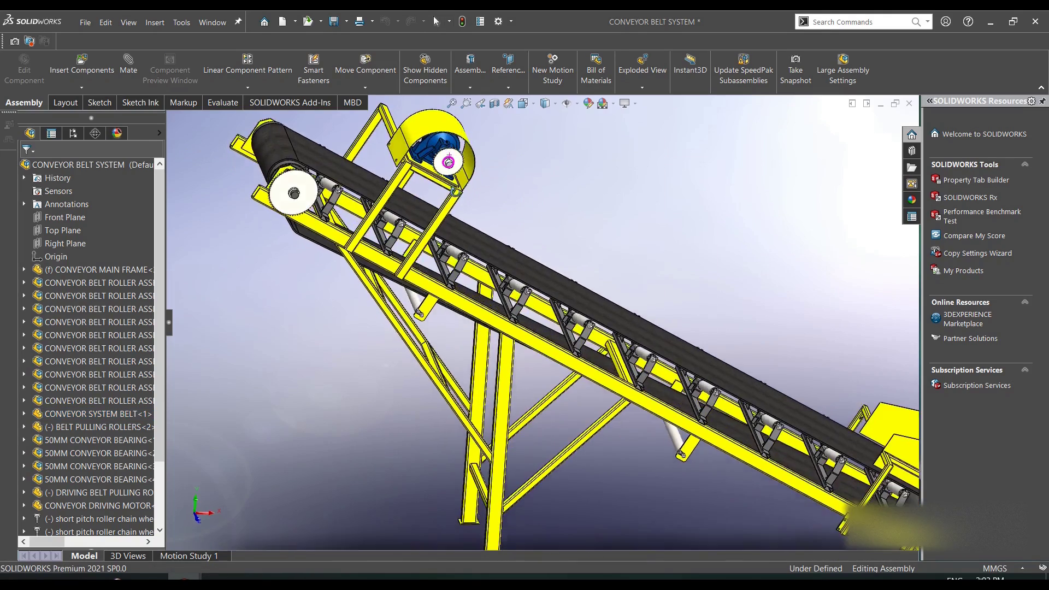
# Examine the driving motor, its cover and the chain sprockets at the conveyor's upper end.
pyautogui.scroll(-5, 436, 158)
pyautogui.moveTo(508, 263); pyautogui.dragTo(510, 244)
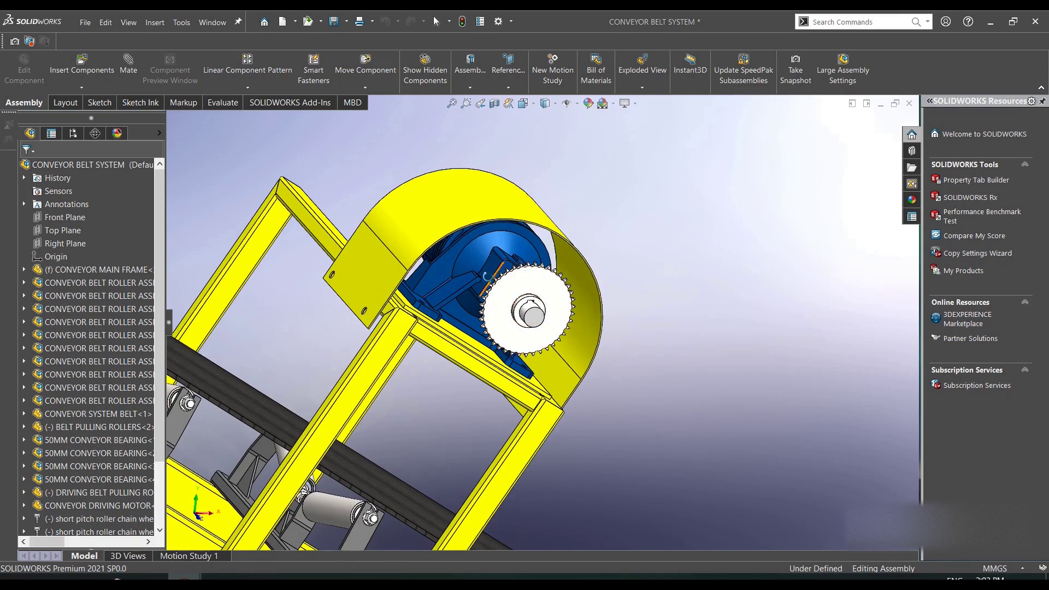
pyautogui.moveTo(550, 230); pyautogui.dragTo(438, 261)
pyautogui.moveTo(438, 261); pyautogui.dragTo(440, 273, button='middle')
pyautogui.scroll(3, 538, 316)
pyautogui.moveTo(572, 316); pyautogui.dragTo(522, 306, button='middle')
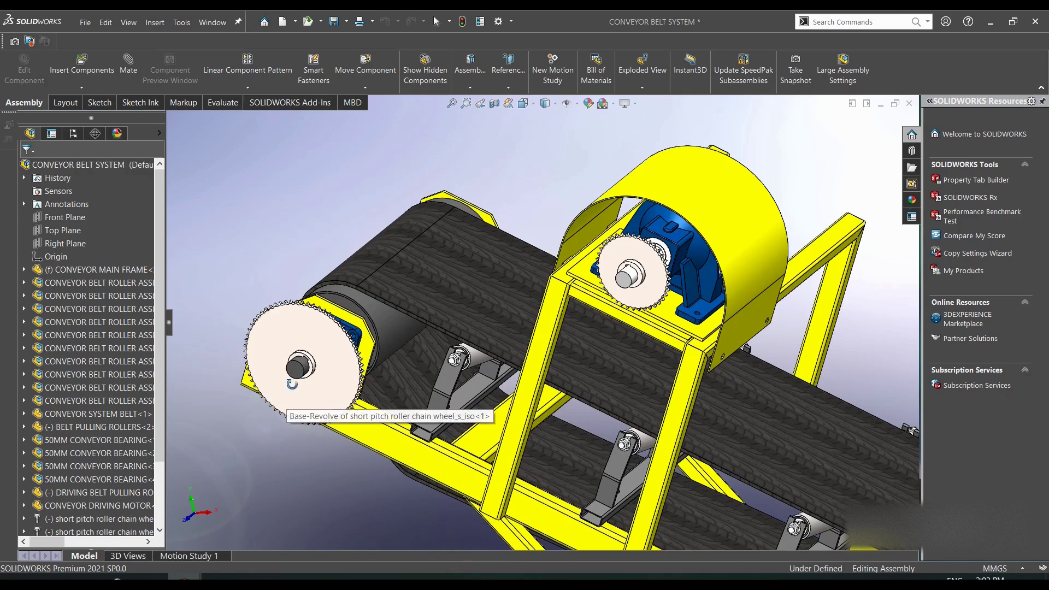
pyautogui.scroll(2, 655, 279)
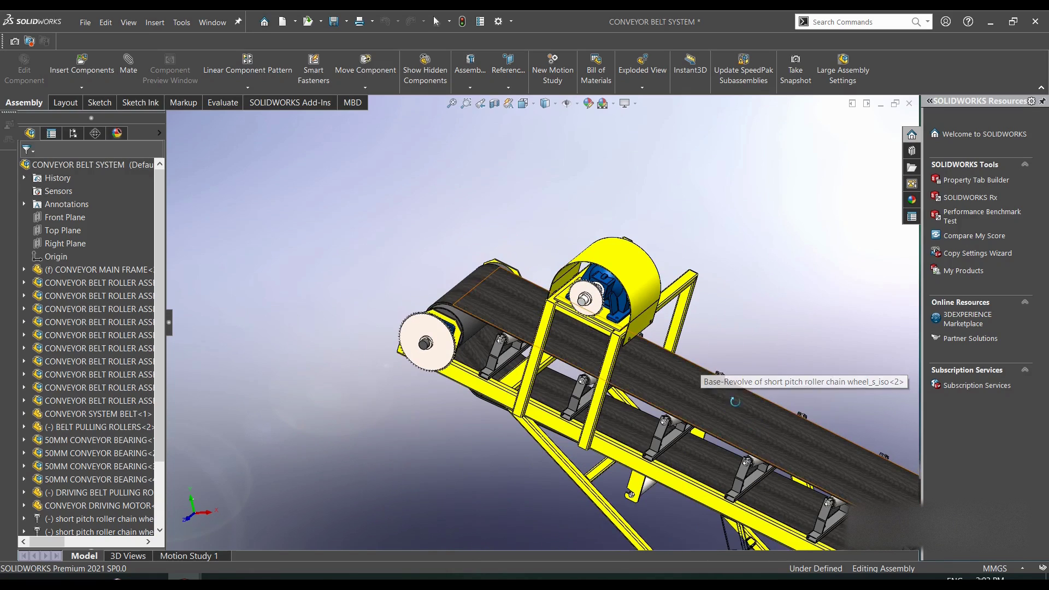
pyautogui.scroll(-2, 538, 320)
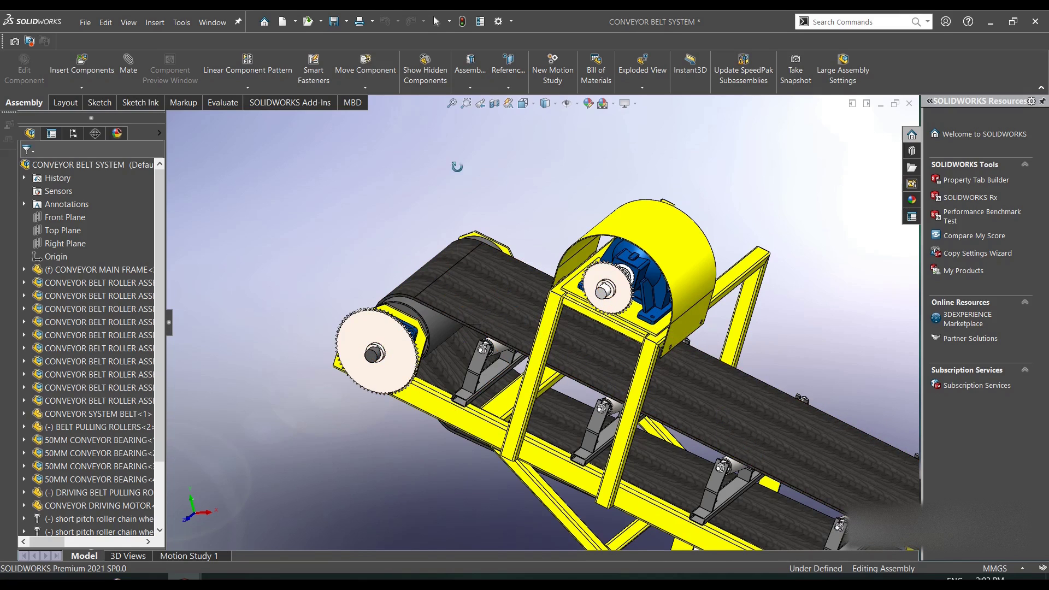
pyautogui.rightClick(453, 164)
pyautogui.click(468, 176)
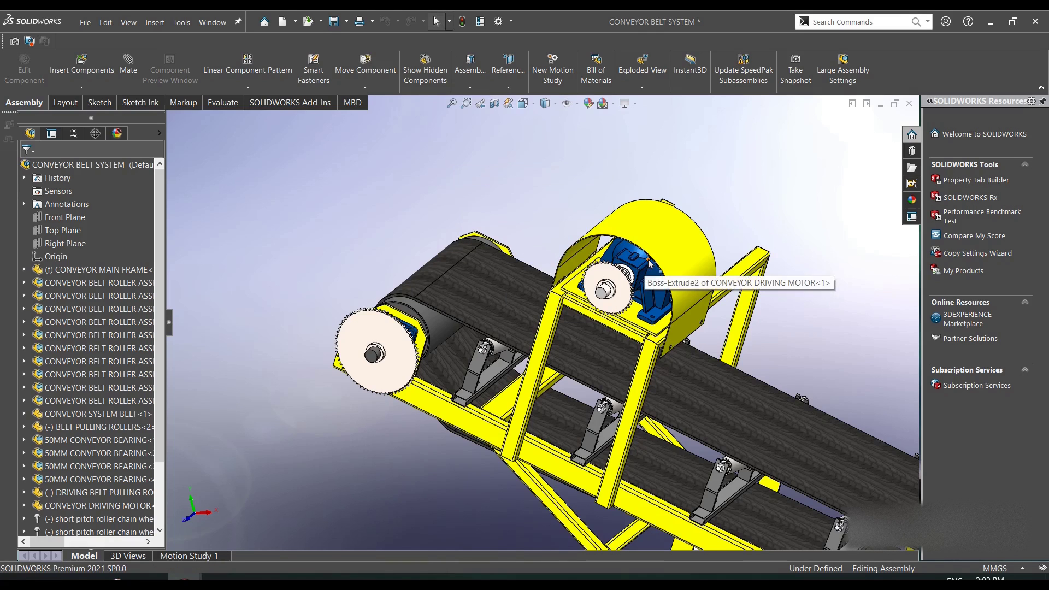
# Pick out the chain sprocket on the motor shaft and the larger one on the belt roller, and clear the selection.
pyautogui.scroll(-3, 643, 268)
pyautogui.click(564, 273)
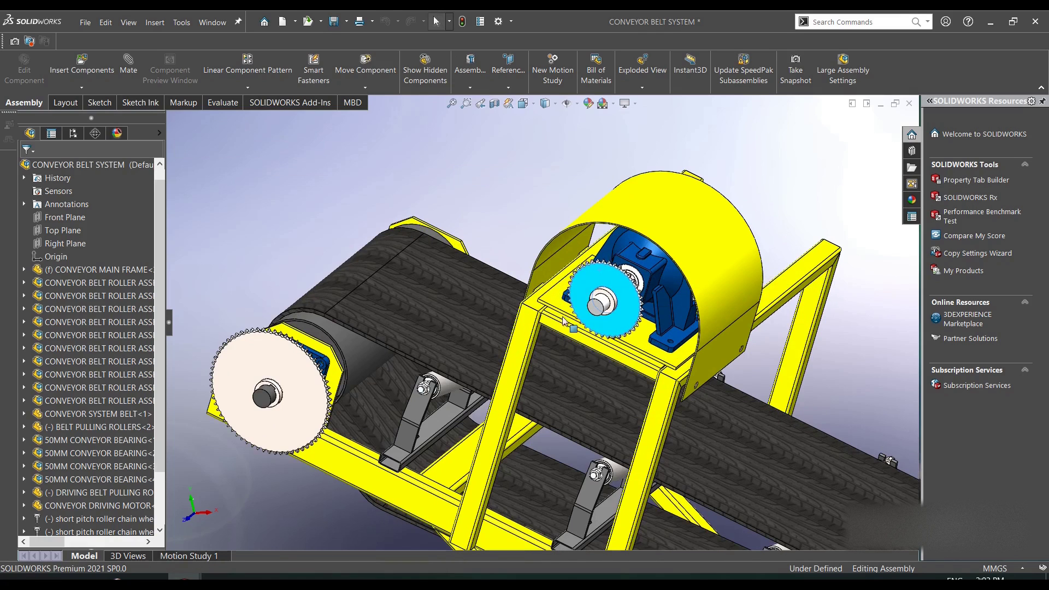
pyautogui.click(237, 358)
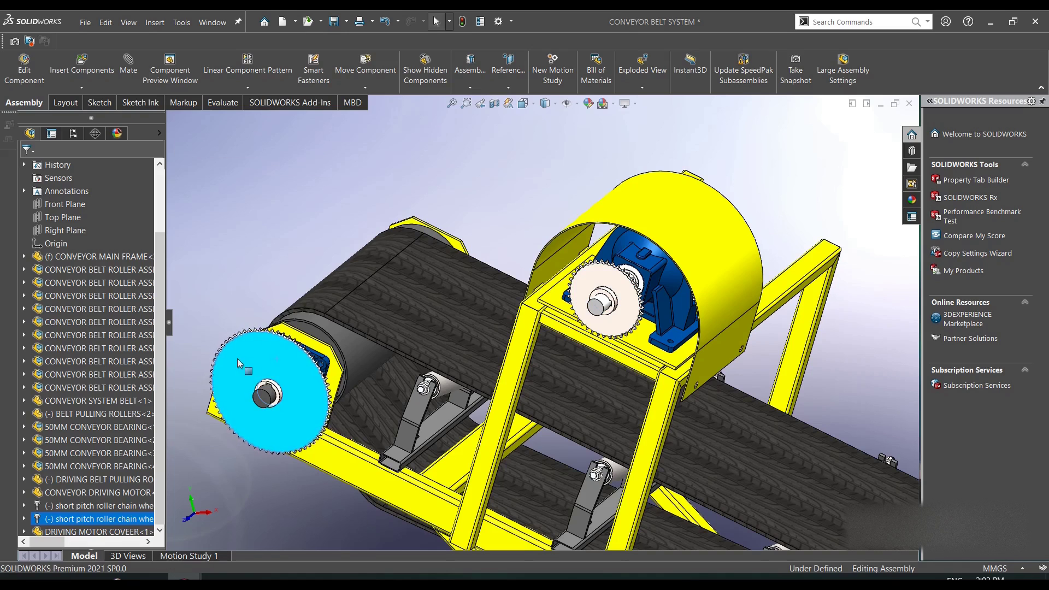
pyautogui.press('Escape')
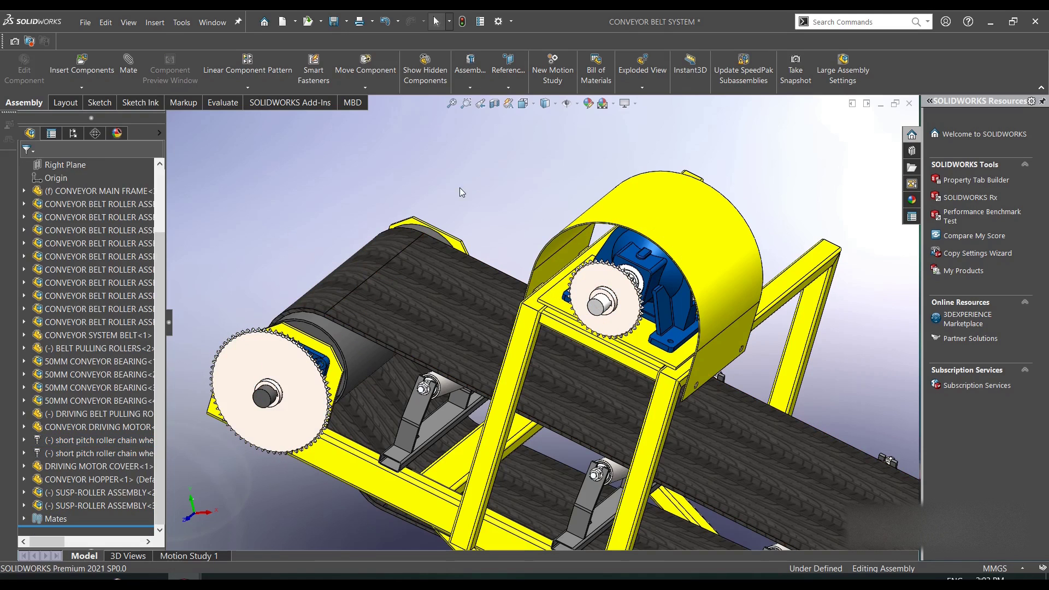
# Turn the smaller chain sprocket on the driving motor's shaft to try its free rotation.
pyautogui.scroll(2, 598, 273)
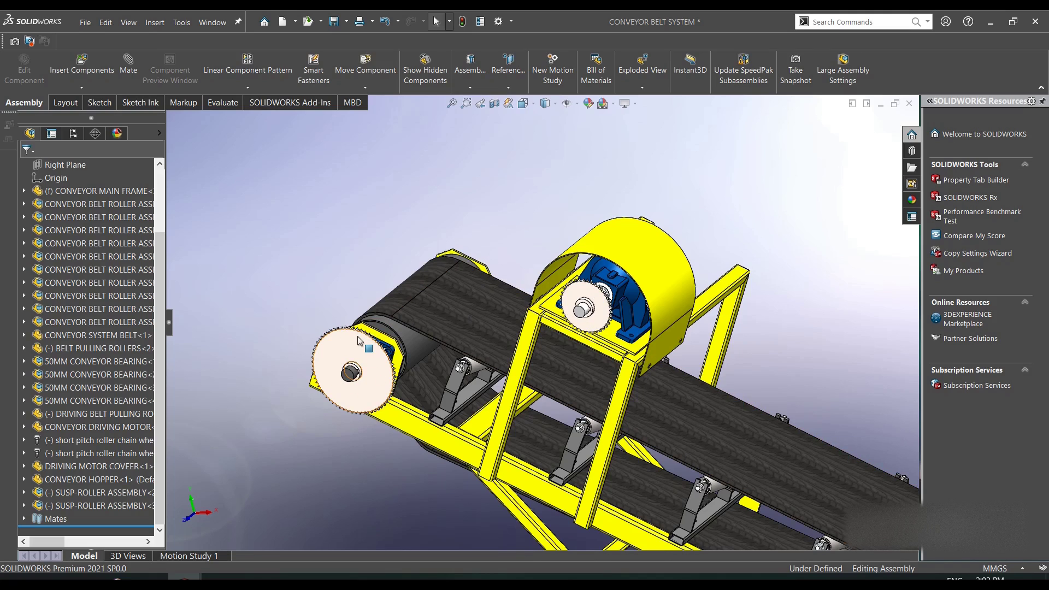
pyautogui.click(583, 291)
pyautogui.moveTo(583, 286); pyautogui.dragTo(547, 283)
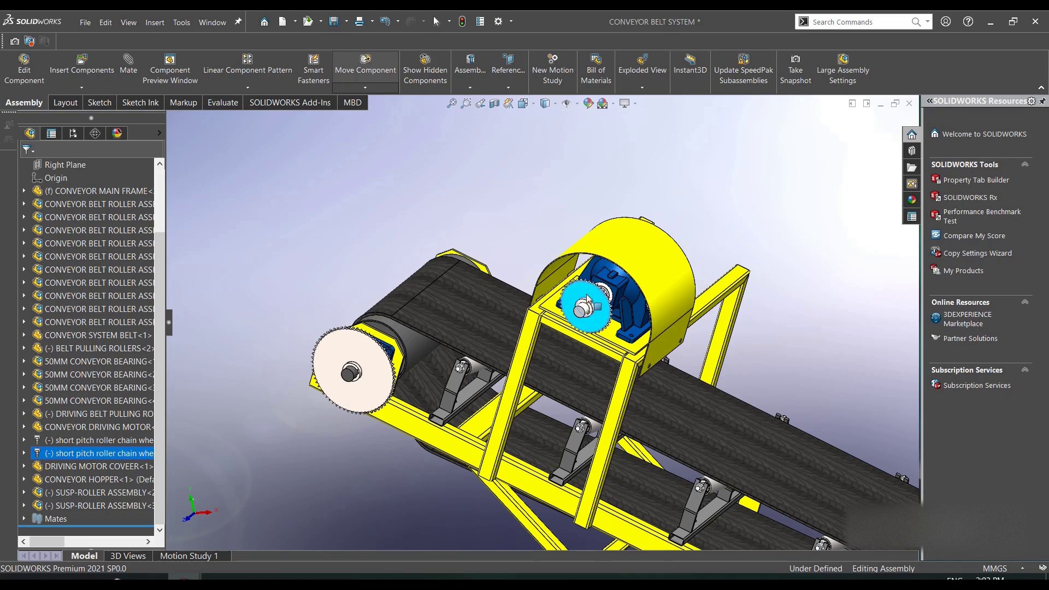
# Try the free rotation of the larger chain sprocket on the belt roller, and clear the selection.
pyautogui.moveTo(526, 293); pyautogui.dragTo(523, 296)
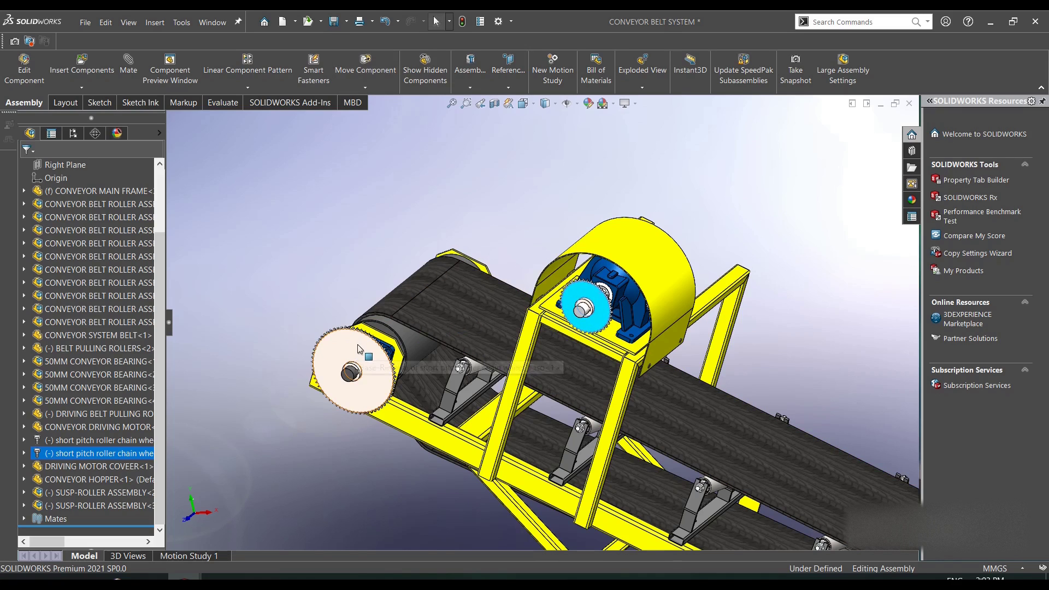
pyautogui.moveTo(358, 344); pyautogui.dragTo(313, 357)
pyautogui.click(339, 421)
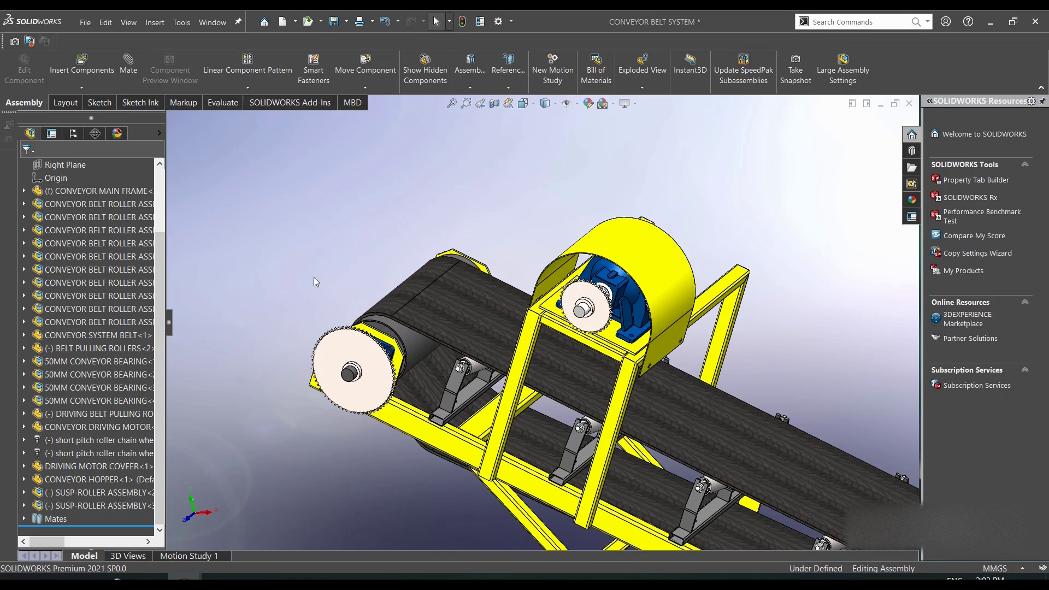
# Pick out the motor-shaft sprocket and the larger belt-roller sprocket again for comparison, and clear the selection.
pyautogui.scroll(3, 535, 262)
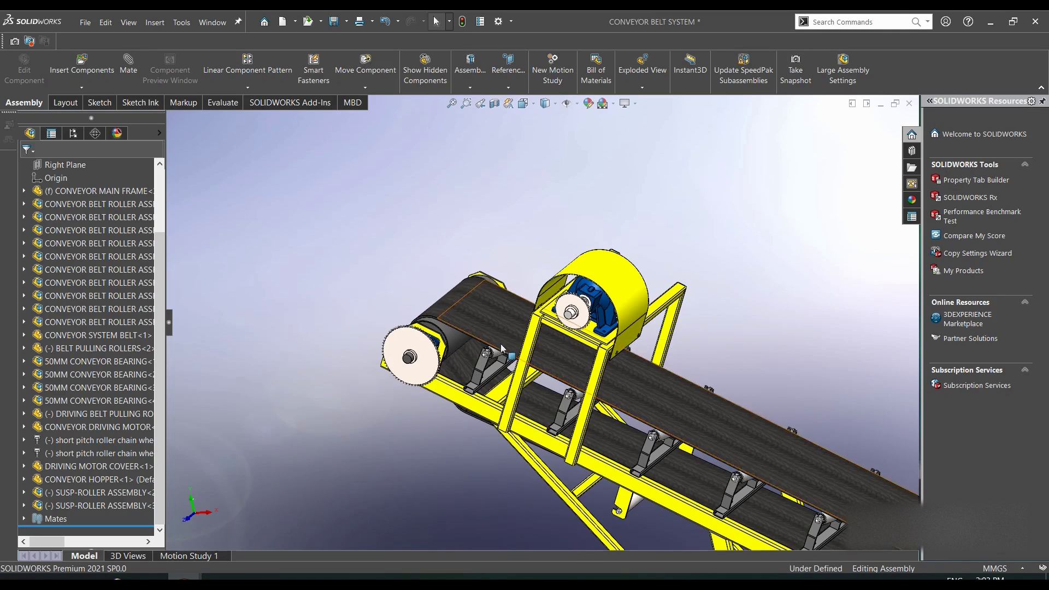
pyautogui.click(573, 303)
pyautogui.scroll(-2, 573, 303)
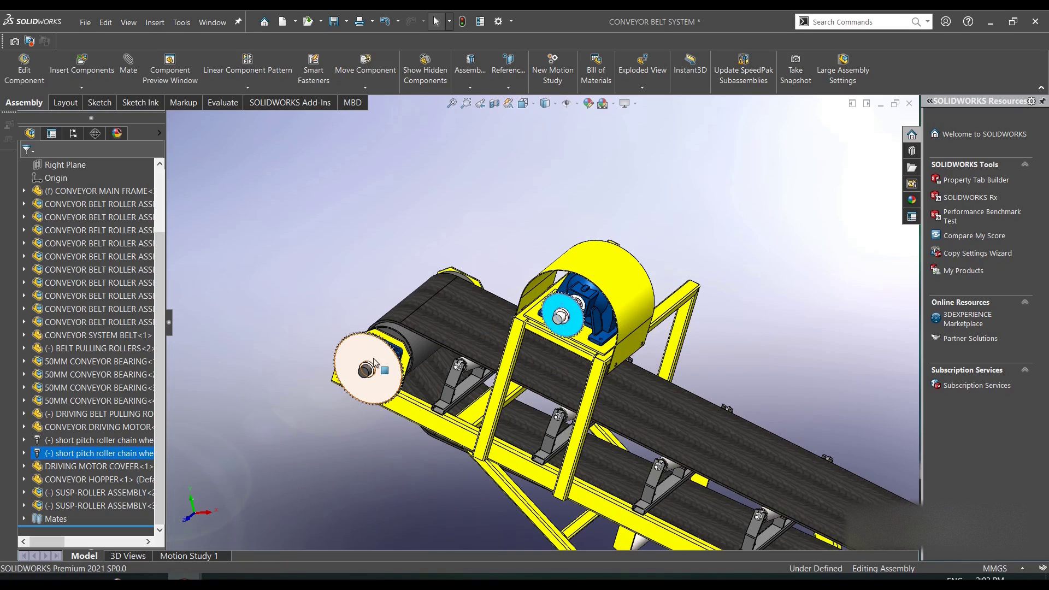
pyautogui.click(329, 355)
pyautogui.click(460, 240)
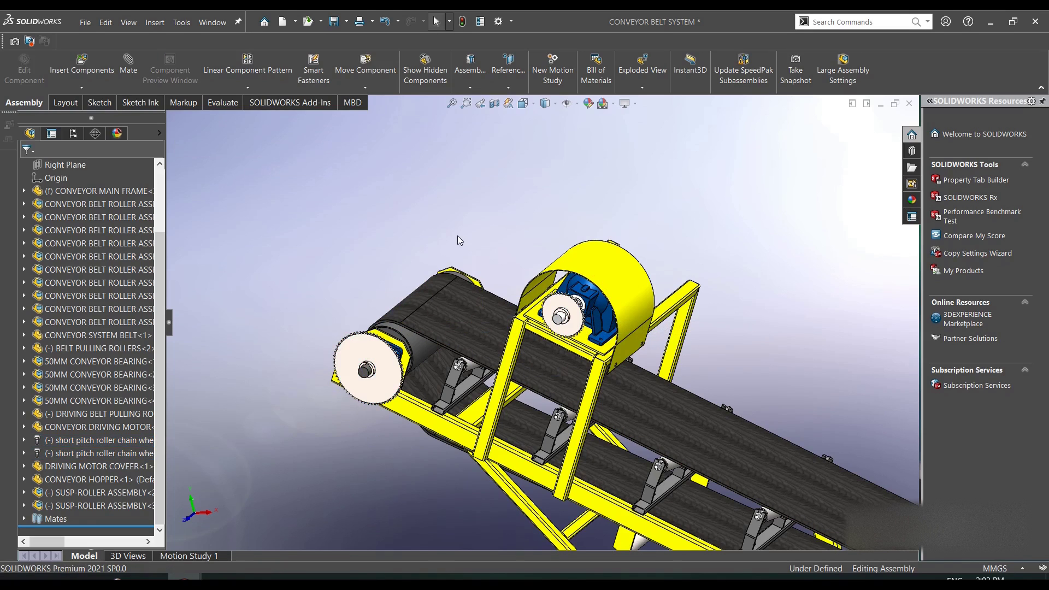
# Examine the conveyor's upper end from the front, showing the driving roller, its bearing and the sprocket on its shaft.
pyautogui.moveTo(502, 259); pyautogui.dragTo(555, 267, button='middle')
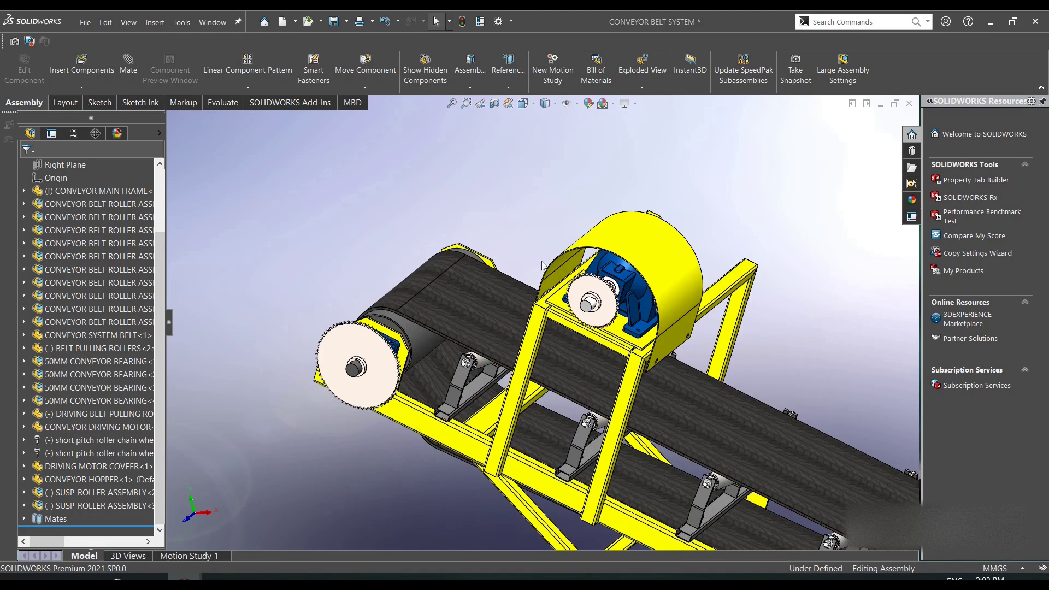
pyautogui.scroll(-2, 555, 267)
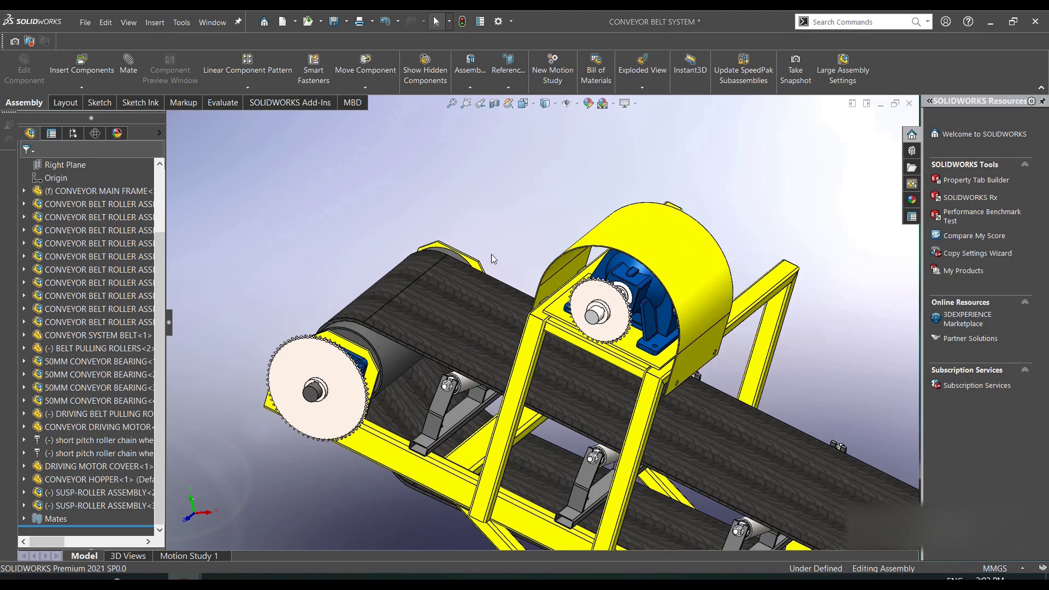
pyautogui.rightClick(508, 190)
pyautogui.click(531, 237)
pyautogui.moveTo(334, 386); pyautogui.dragTo(480, 382)
pyautogui.scroll(5, 340, 392)
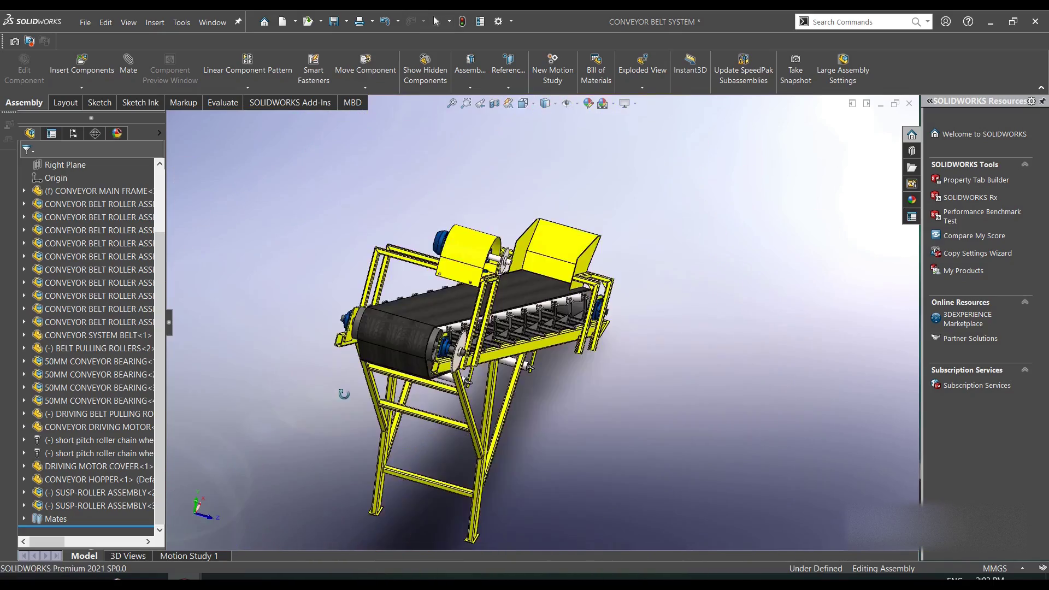
pyautogui.scroll(-4, 339, 392)
pyautogui.scroll(-2, 566, 270)
pyautogui.moveTo(662, 362); pyautogui.dragTo(565, 261)
pyautogui.moveTo(566, 261); pyautogui.dragTo(627, 318, button='middle')
pyautogui.scroll(-2, 627, 318)
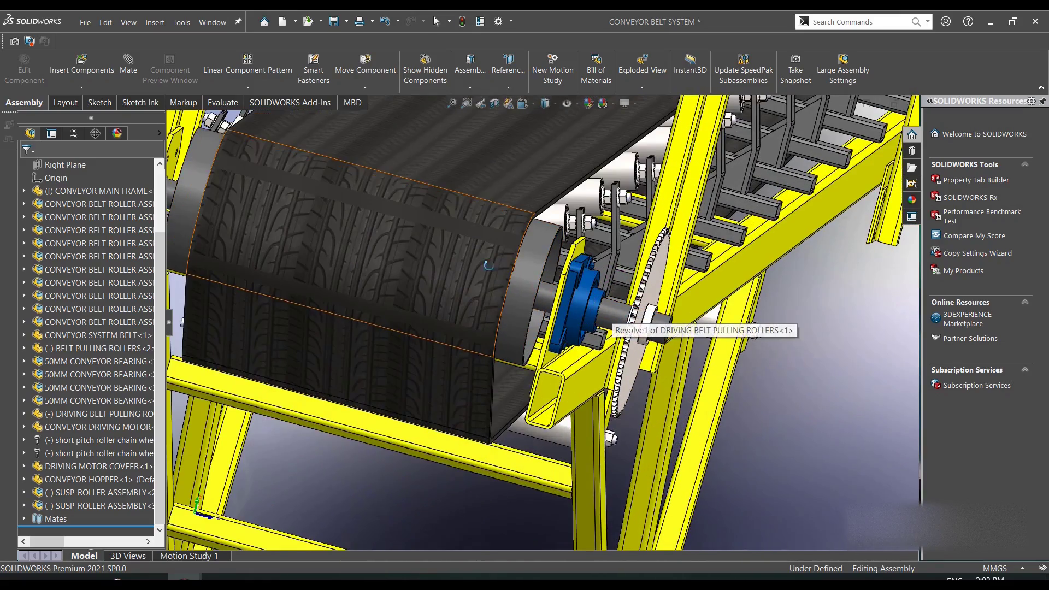
pyautogui.scroll(2, 273, 222)
# Pick out the shaft of the driving belt pulling roller where it passes through the bearing and sprocket.
pyautogui.rightClick(712, 306)
pyautogui.click(715, 308)
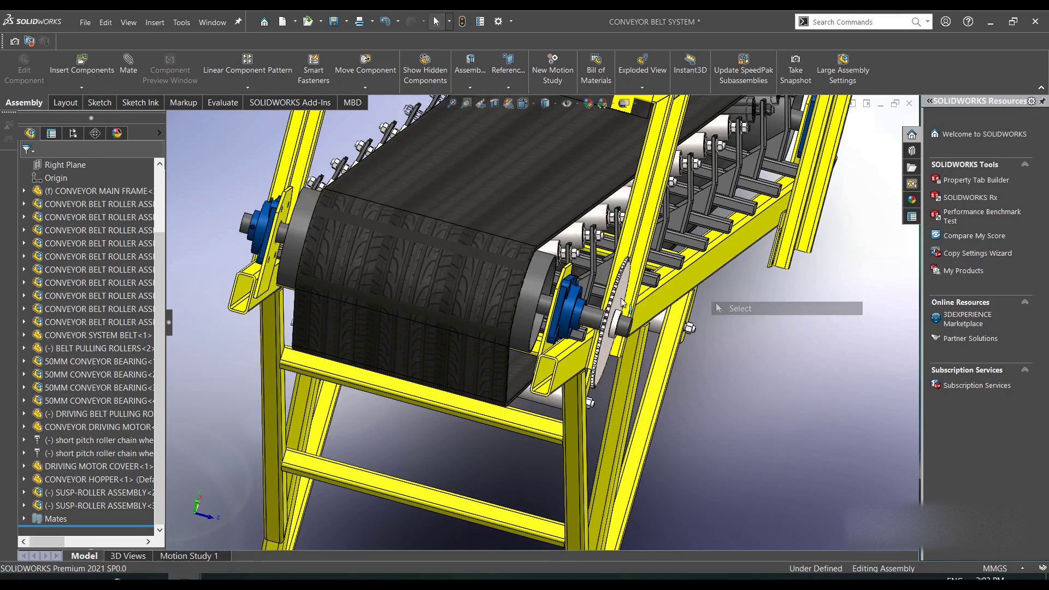
pyautogui.click(599, 323)
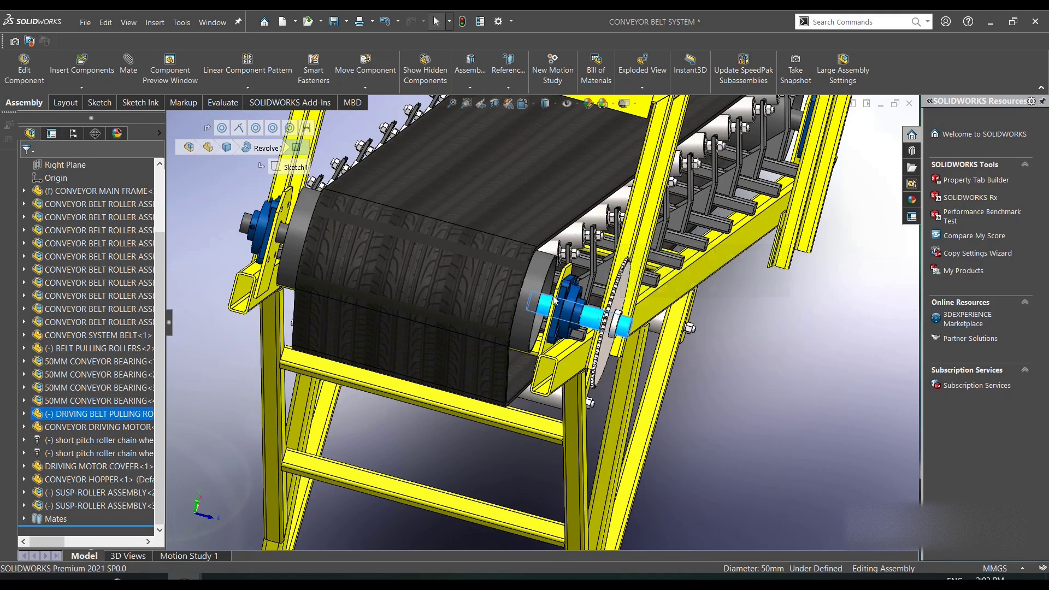
pyautogui.click(539, 278)
pyautogui.moveTo(525, 293); pyautogui.dragTo(540, 293)
# Check the large chain sprocket's mates, highlighting the Concentric21 mate with the driving roller's shaft, and collapse its listing.
pyautogui.scroll(-5, 634, 304)
pyautogui.click(599, 287)
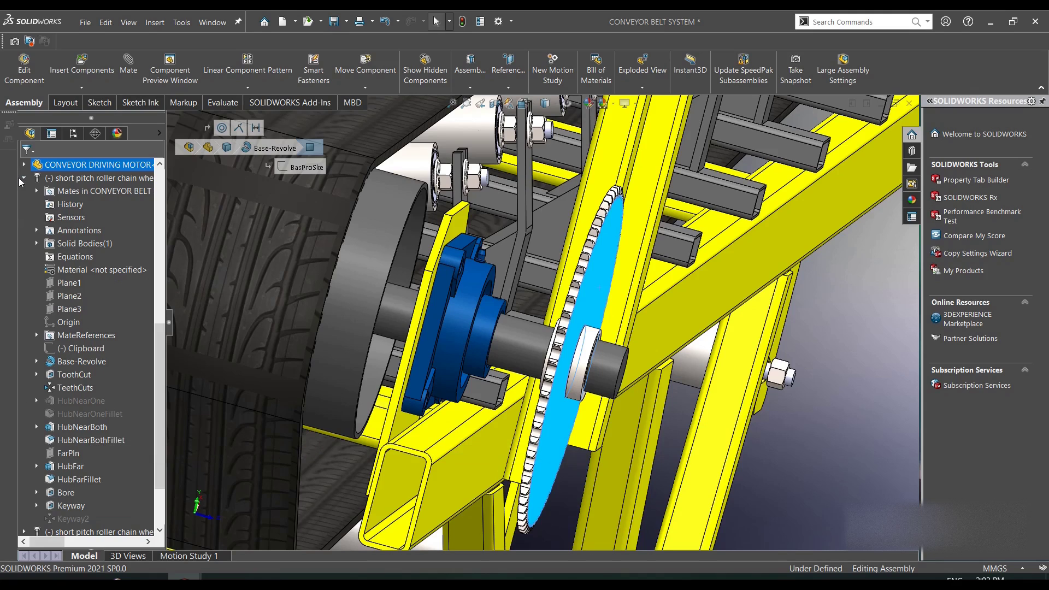
pyautogui.click(37, 191)
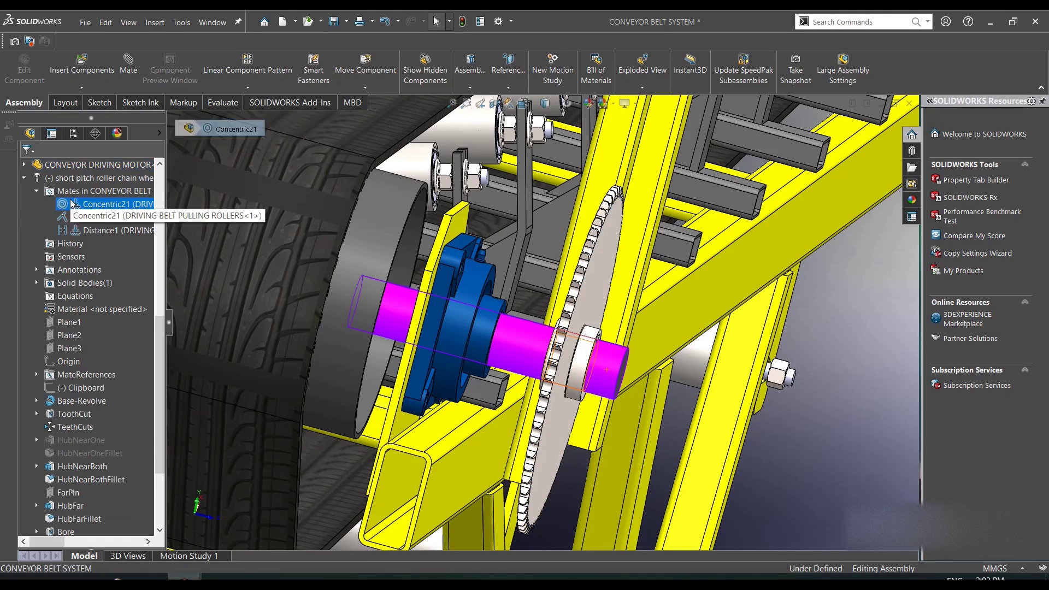
pyautogui.rightClick(71, 203)
pyautogui.click(89, 218)
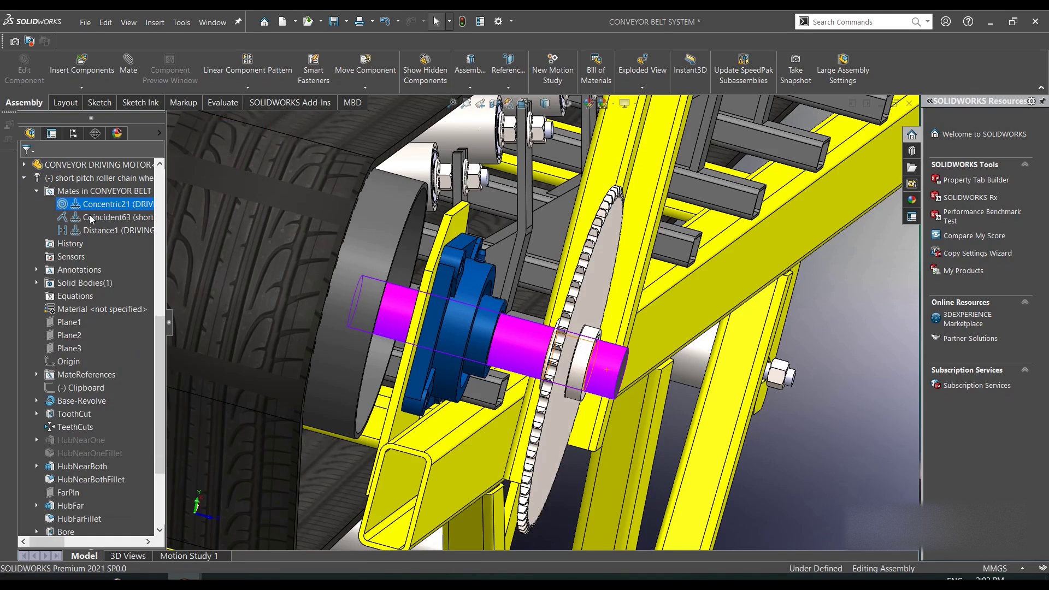
pyautogui.click(23, 178)
# Examine the blue 50MM conveyor bearing that carries the driving roller's shaft on the sprocket side close up.
pyautogui.scroll(4, 807, 277)
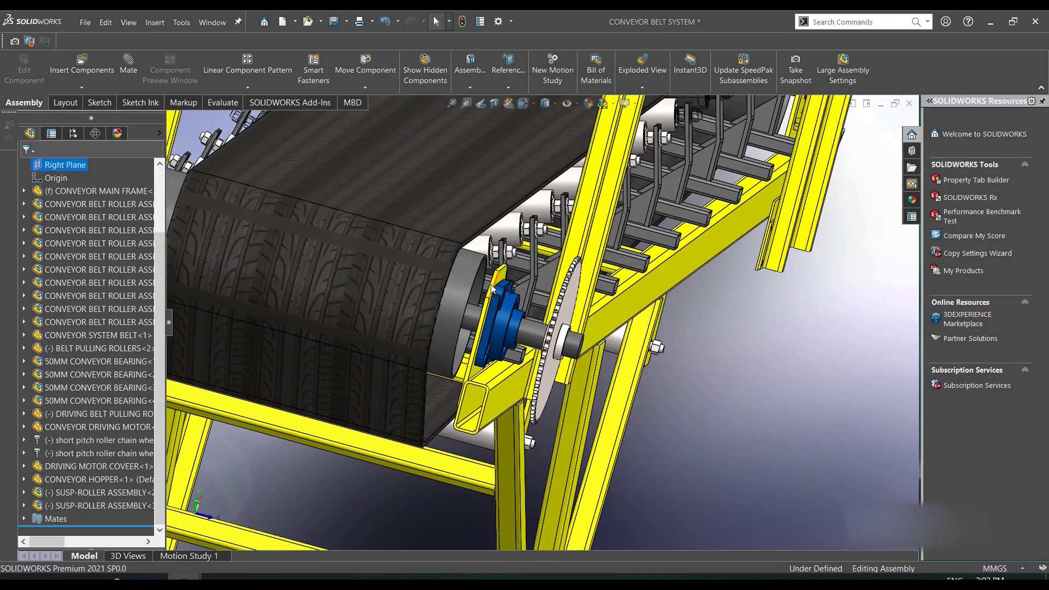
pyautogui.click(459, 289)
pyautogui.moveTo(424, 308); pyautogui.dragTo(518, 355)
pyautogui.click(768, 401)
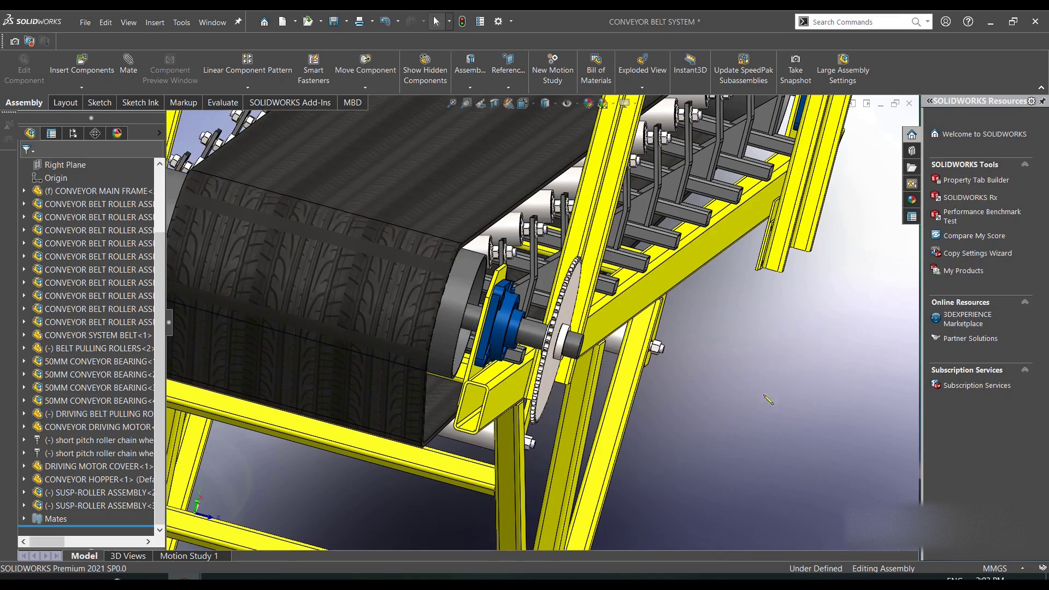
pyautogui.scroll(3, 518, 305)
pyautogui.scroll(-5, 518, 304)
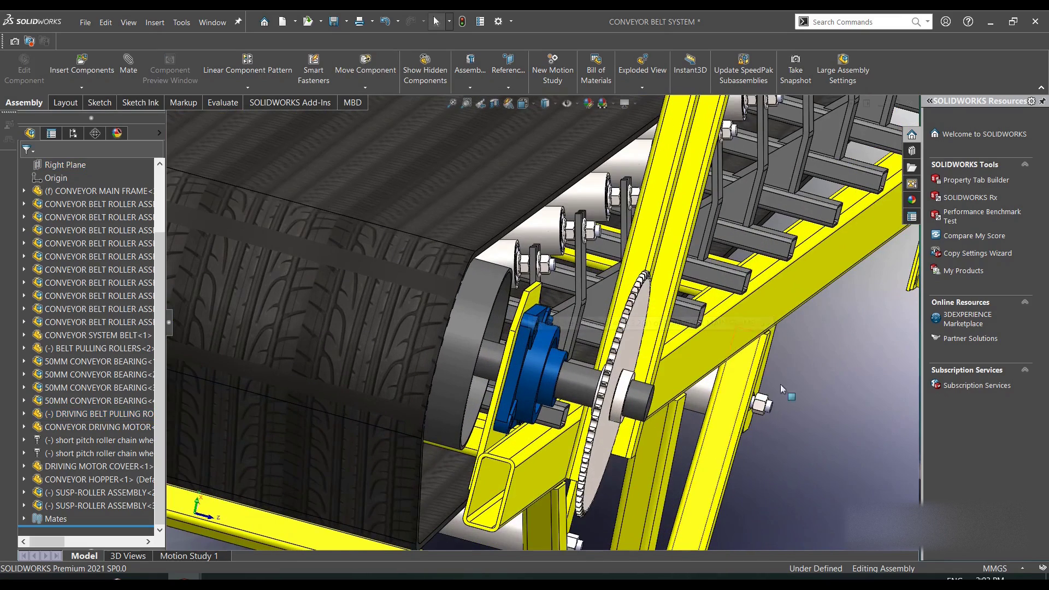
pyautogui.click(584, 427)
pyautogui.rightClick(840, 362)
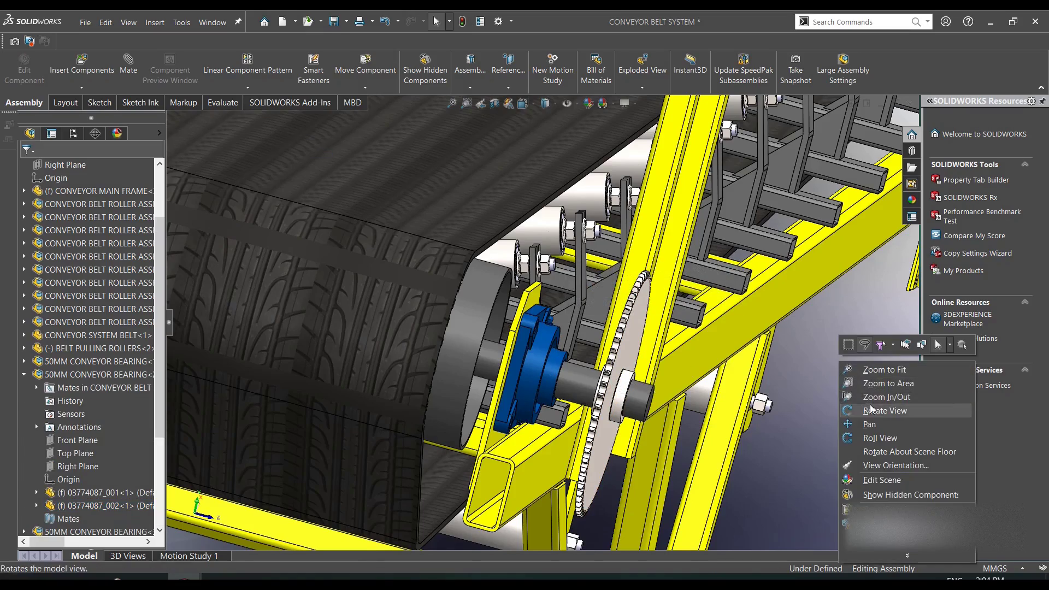
pyautogui.click(872, 398)
pyautogui.moveTo(549, 384); pyautogui.dragTo(550, 360)
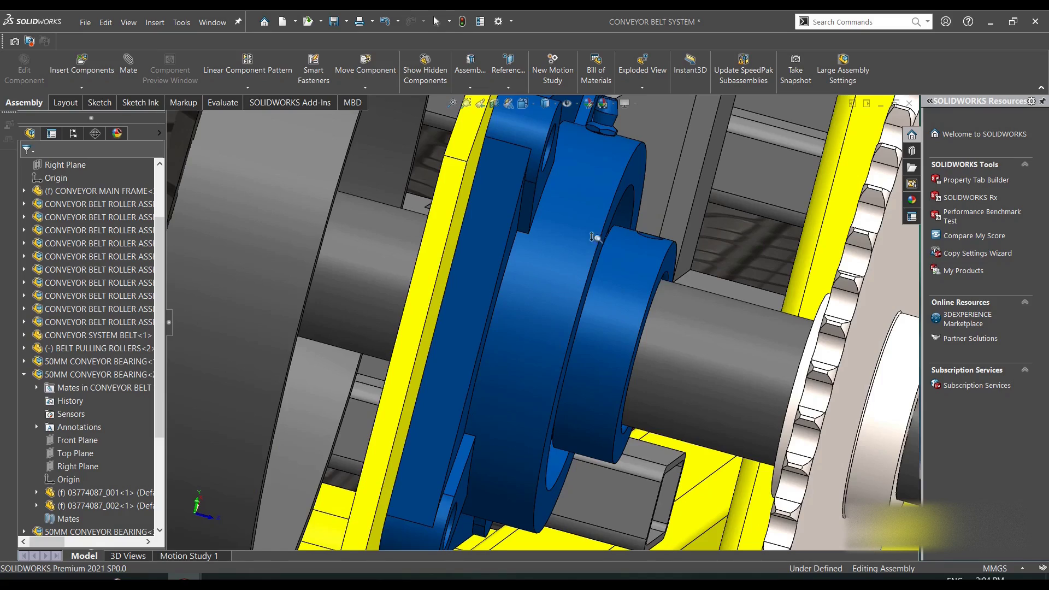
# Examine the bearing on the driving roller's opposite end, and select the large chain sprocket from that side.
pyautogui.rightClick(603, 233)
pyautogui.click(630, 300)
pyautogui.moveTo(628, 328); pyautogui.dragTo(373, 333)
pyautogui.scroll(6, 558, 323)
pyautogui.scroll(6, 533, 355)
pyautogui.scroll(-4, 373, 333)
pyautogui.rightClick(705, 170)
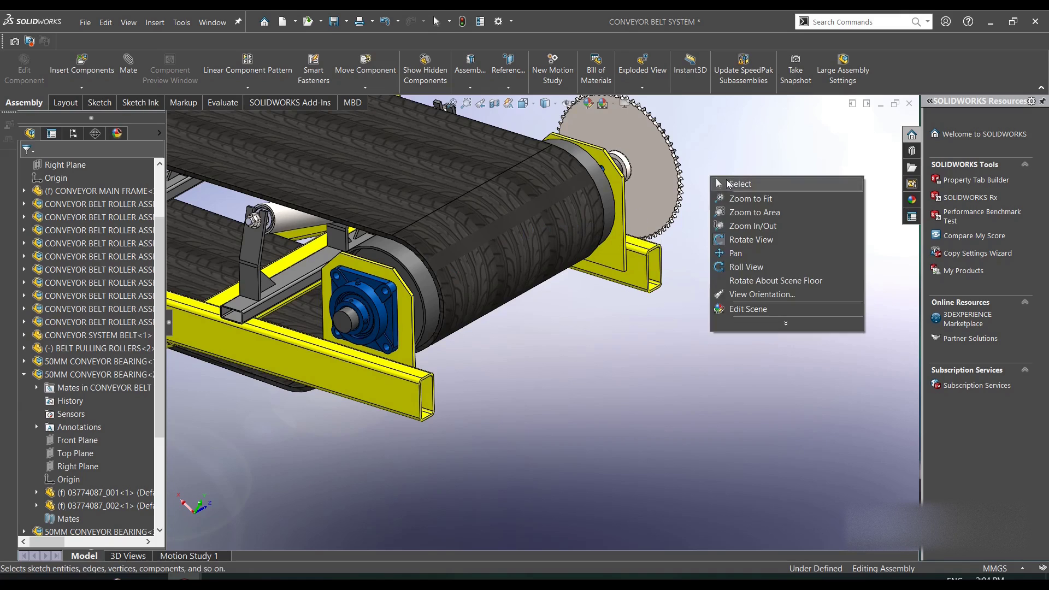
pyautogui.click(729, 183)
pyautogui.click(663, 173)
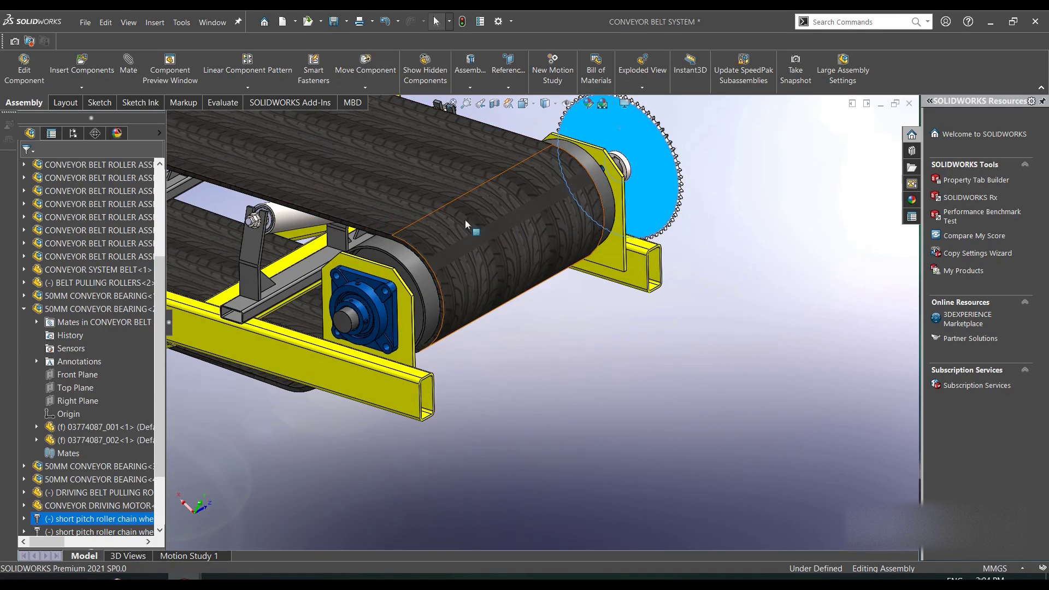
# Examine the belt, the upper frame and the troughed support rollers along the conveyor at a low side angle.
pyautogui.scroll(3, 351, 187)
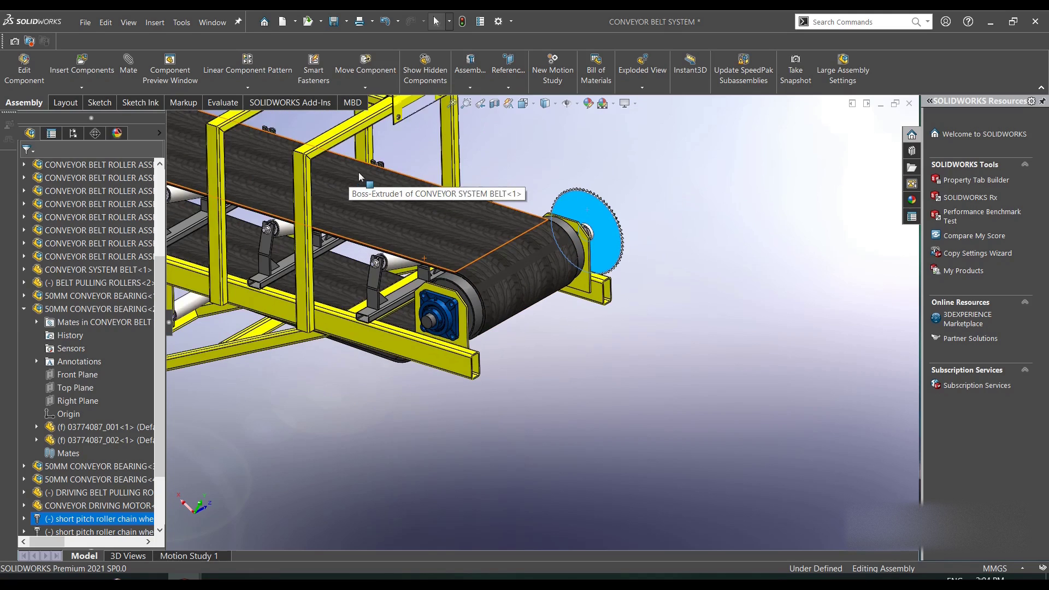
pyautogui.scroll(1, 438, 288)
pyautogui.scroll(-5, 437, 288)
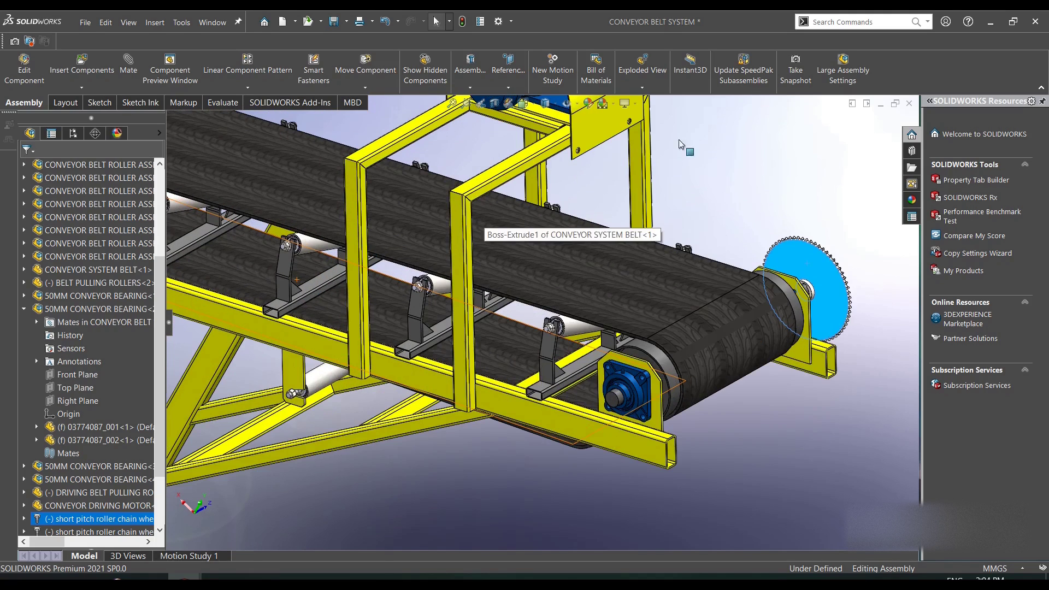
pyautogui.rightClick(725, 130)
pyautogui.click(700, 159)
pyautogui.rightClick(702, 163)
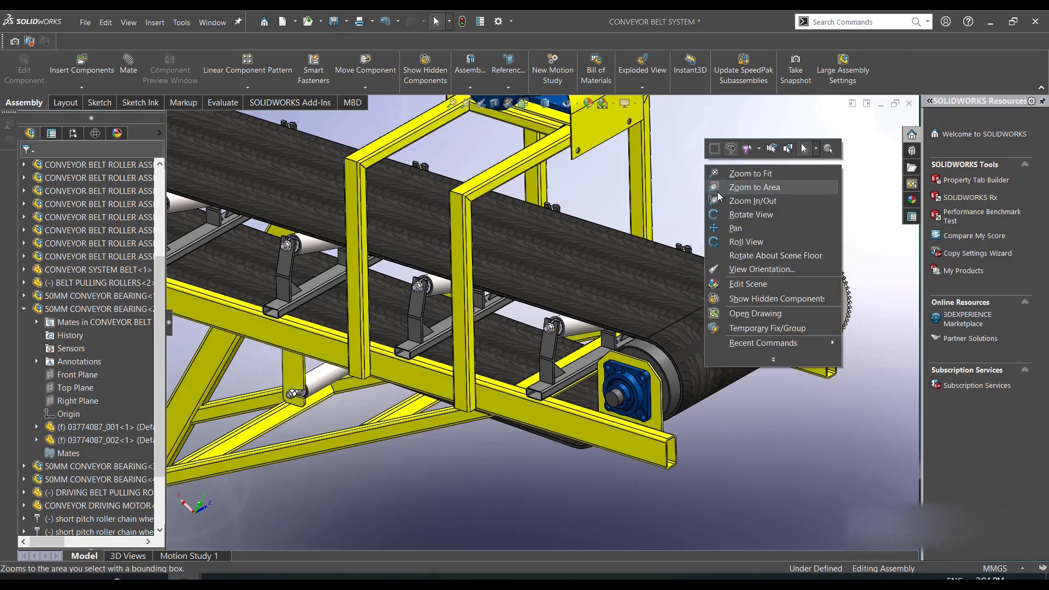
pyautogui.click(727, 213)
pyautogui.moveTo(485, 315); pyautogui.dragTo(442, 281)
pyautogui.rightClick(692, 167)
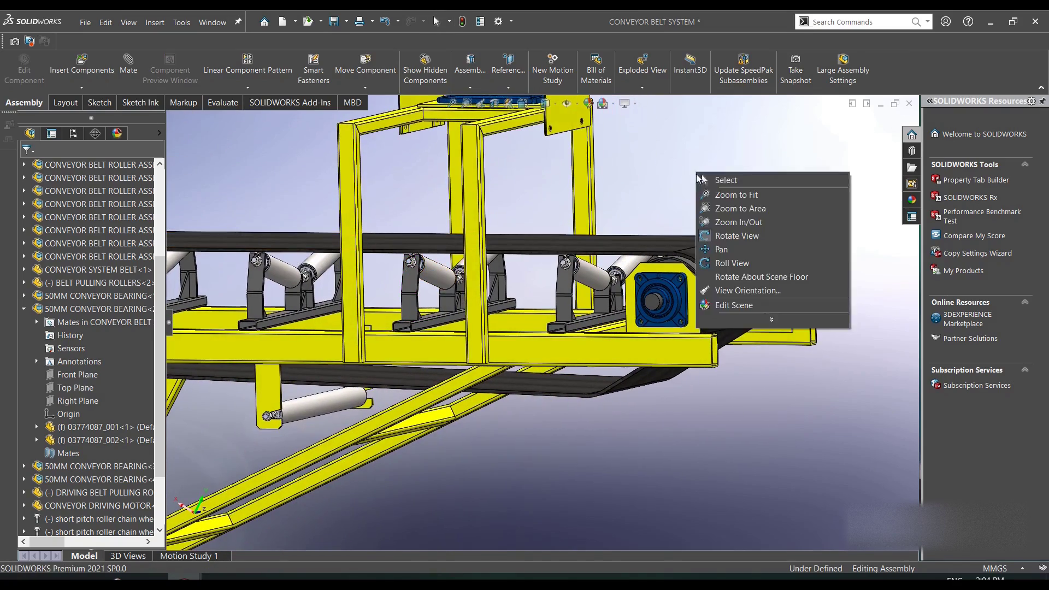
pyautogui.click(710, 175)
# Pick out the support roller nearest the driving roller and its parent belt roller assembly, and clear the selection.
pyautogui.scroll(-2, 616, 251)
pyautogui.click(573, 299)
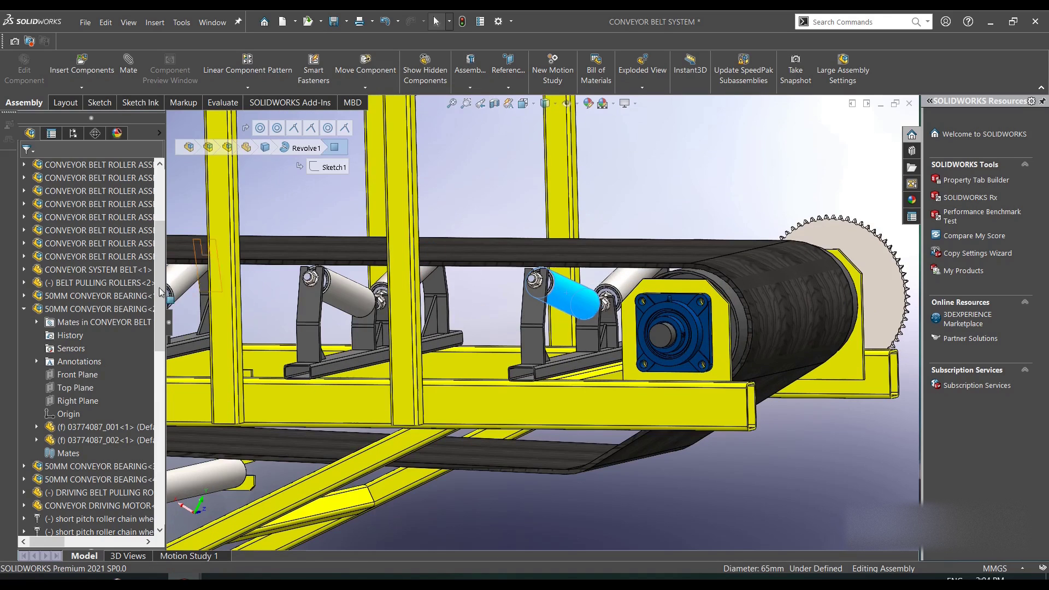
pyautogui.scroll(2, 87, 230)
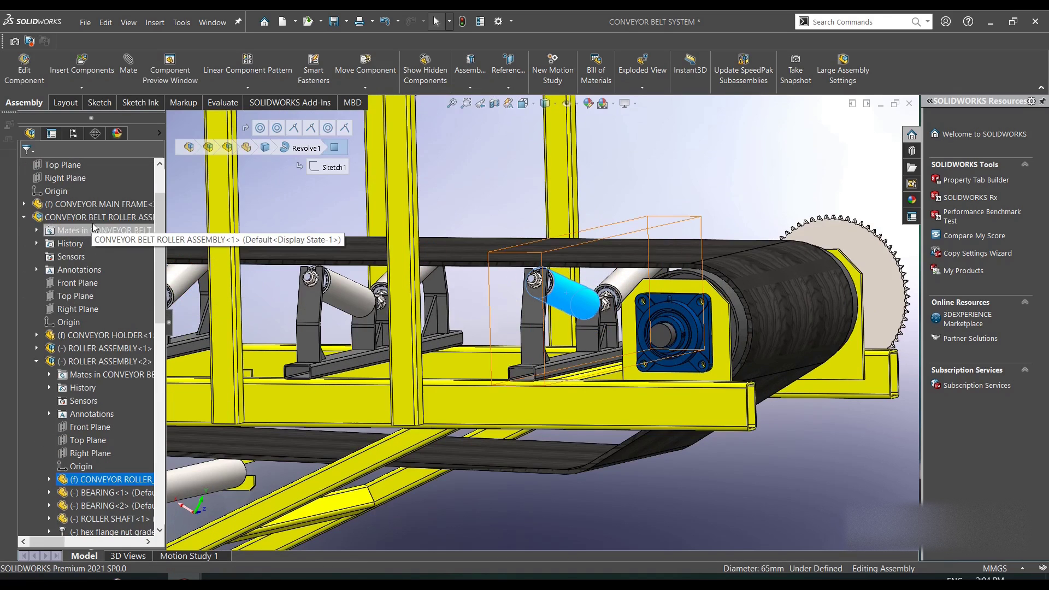
pyautogui.click(103, 217)
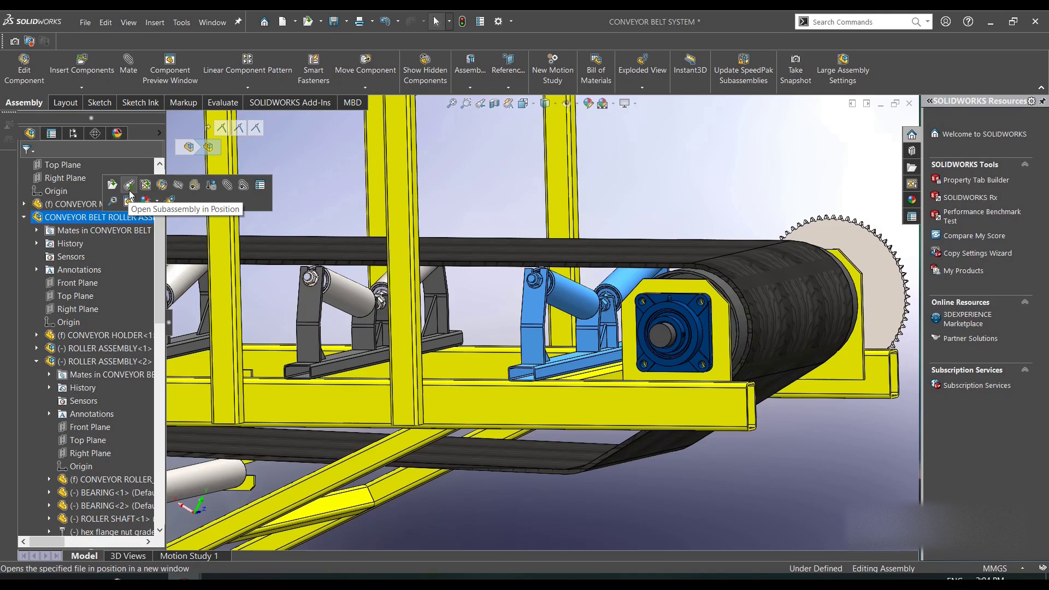
pyautogui.click(550, 485)
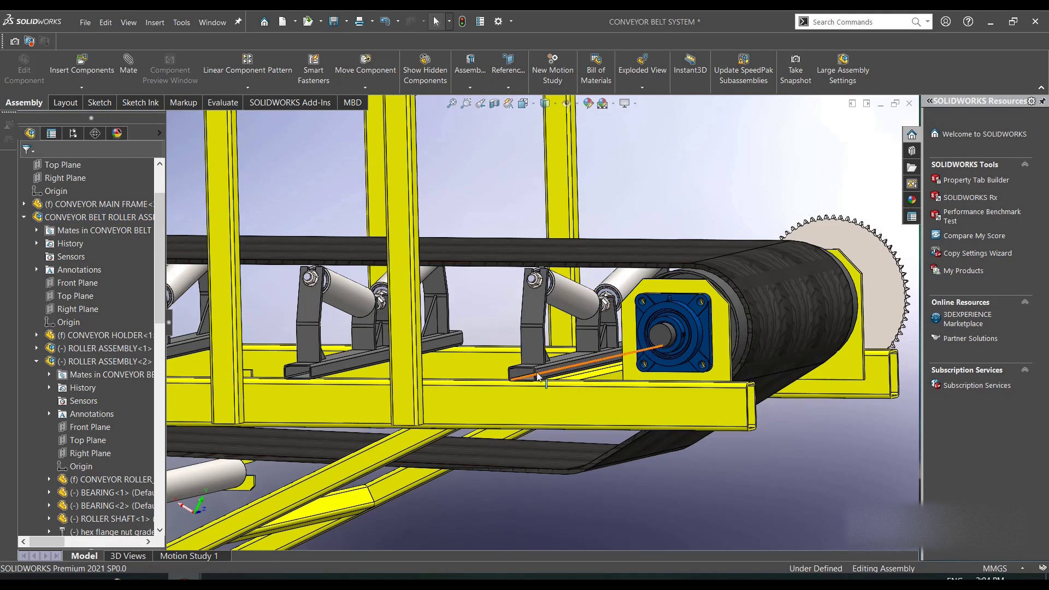
# Pick out the main frame's side tube and the roller holder's base tube resting on it, and clear the selection.
pyautogui.click(560, 392)
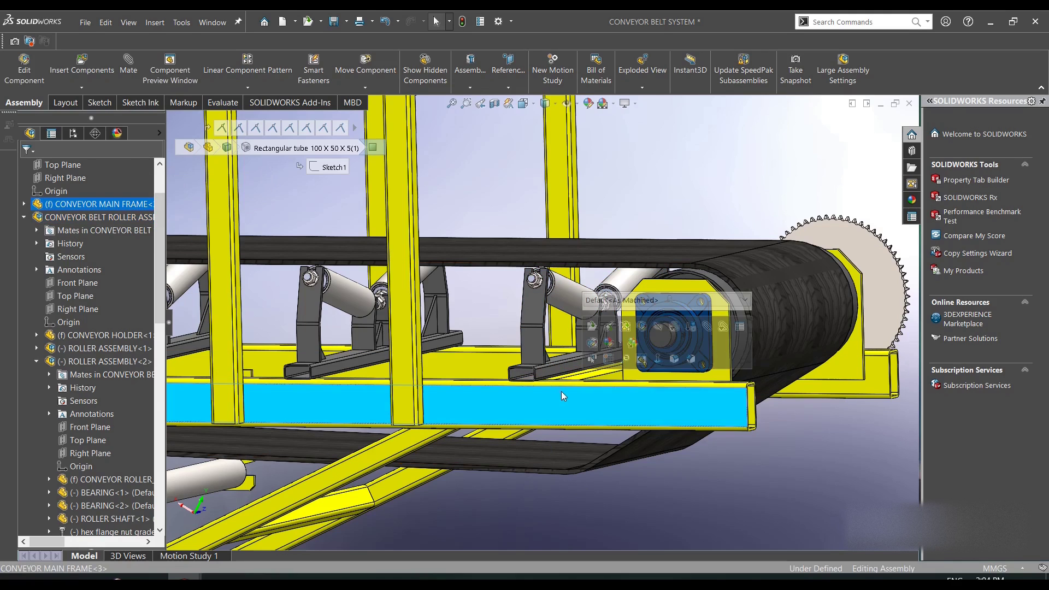
pyautogui.click(561, 367)
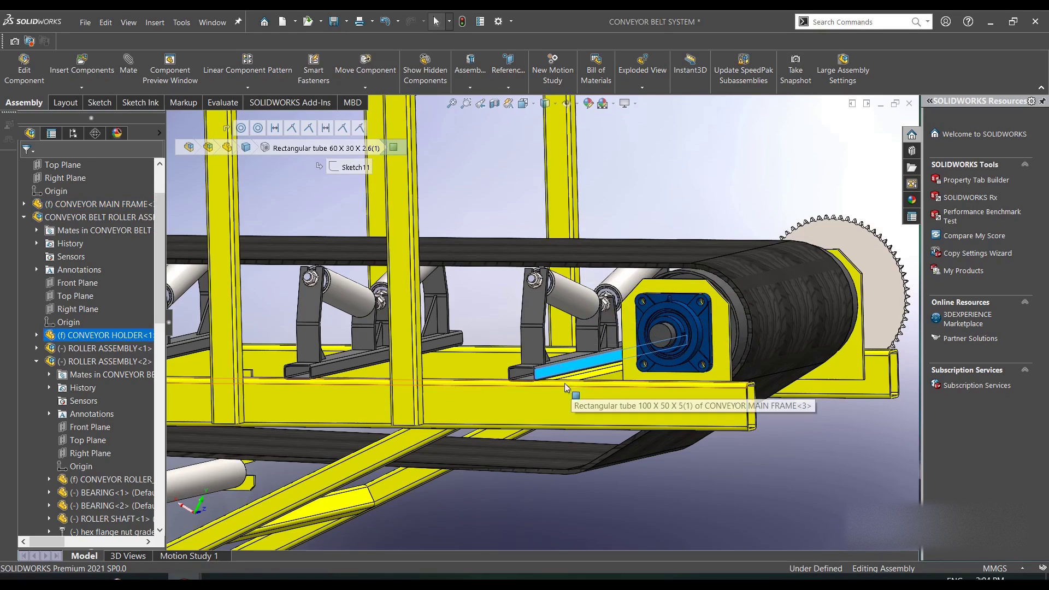
pyautogui.click(728, 487)
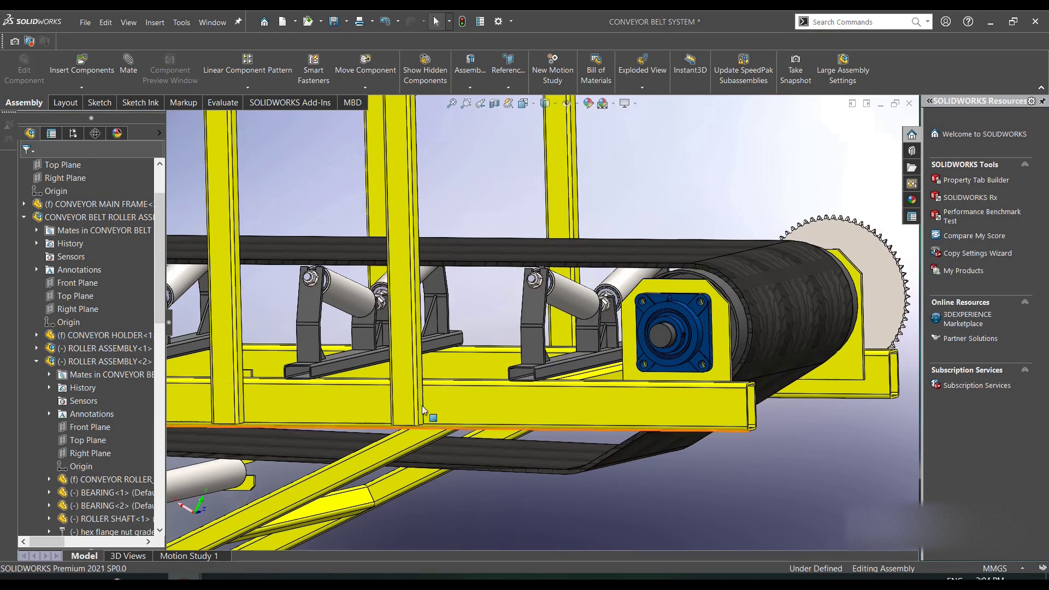
# Highlight the complete CONVEYOR BELT ROLLER ASSEMBLY<1> subassembly with its holder and rollers.
pyautogui.click(117, 217)
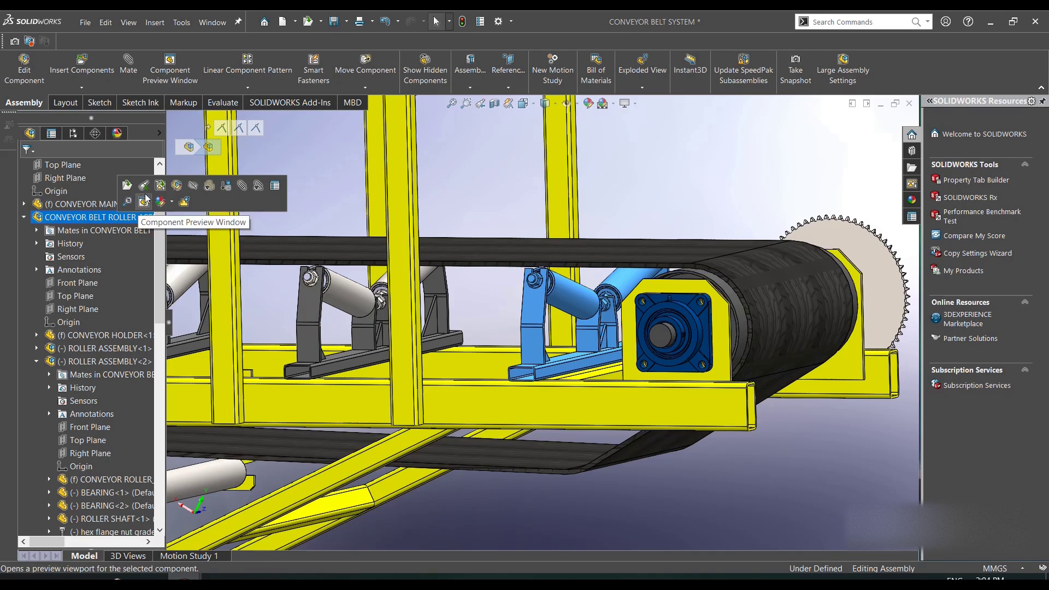
pyautogui.click(703, 486)
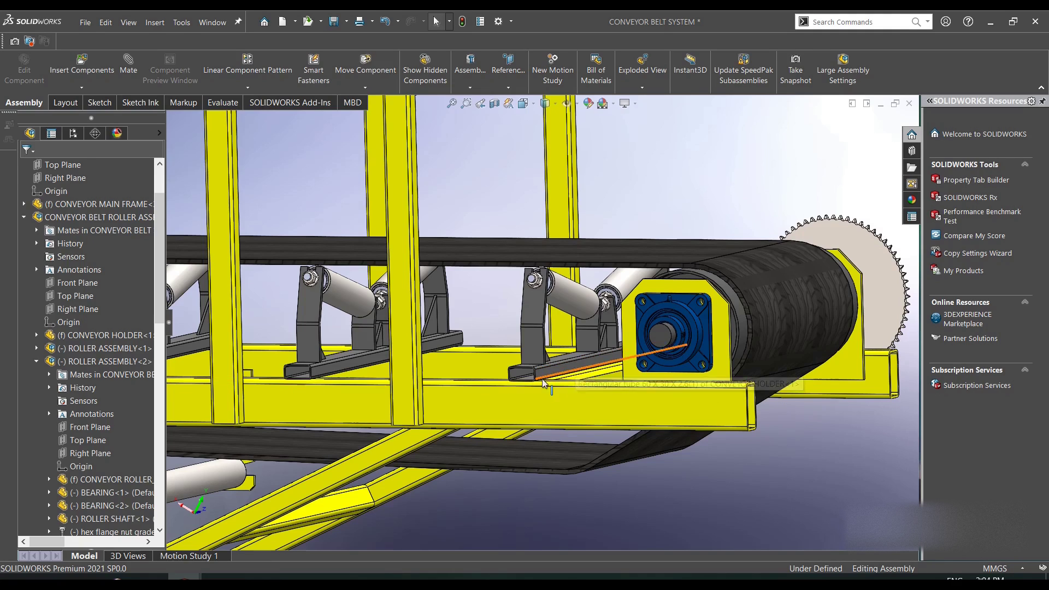
pyautogui.click(116, 218)
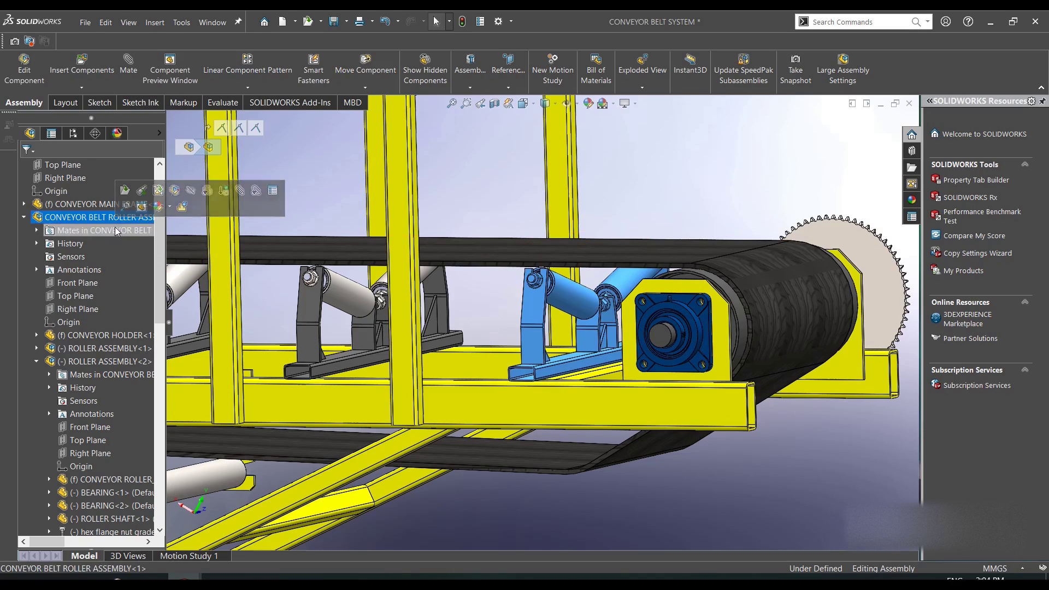
# Open CONVEYOR BELT ROLLER ASSEMBLY<1> in its own window and turn it to show the full holder and both rollers.
pyautogui.click(139, 193)
pyautogui.rightClick(874, 122)
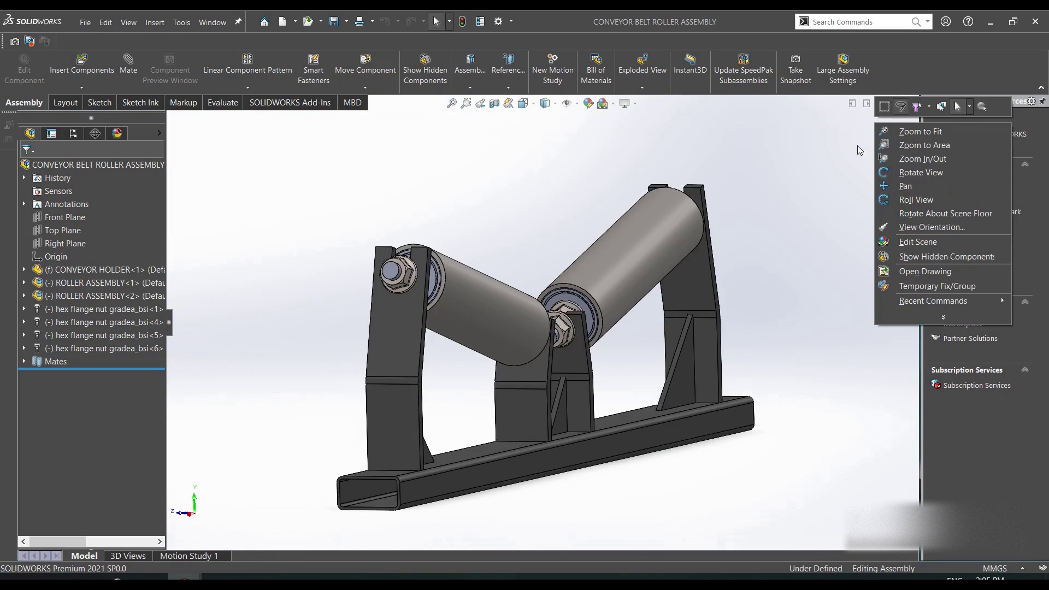
pyautogui.click(885, 171)
pyautogui.moveTo(619, 271); pyautogui.dragTo(449, 493)
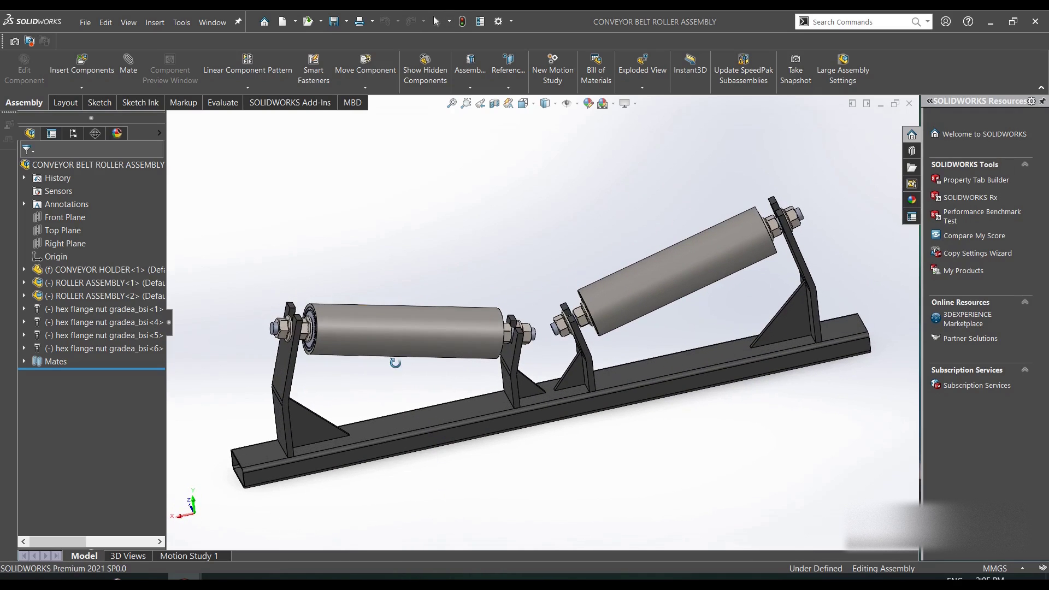
pyautogui.rightClick(279, 203)
pyautogui.click(303, 214)
# Pick out one roller, the holder's base tube and the complete CONVEYOR HOLDER<1> part, and clear the selection.
pyautogui.click(369, 341)
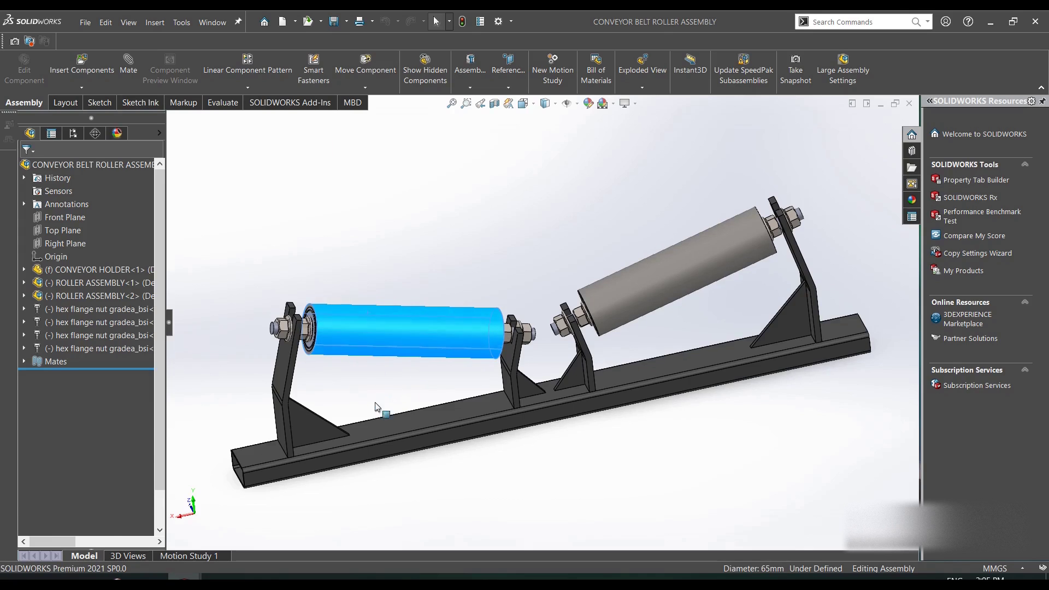
pyautogui.click(679, 369)
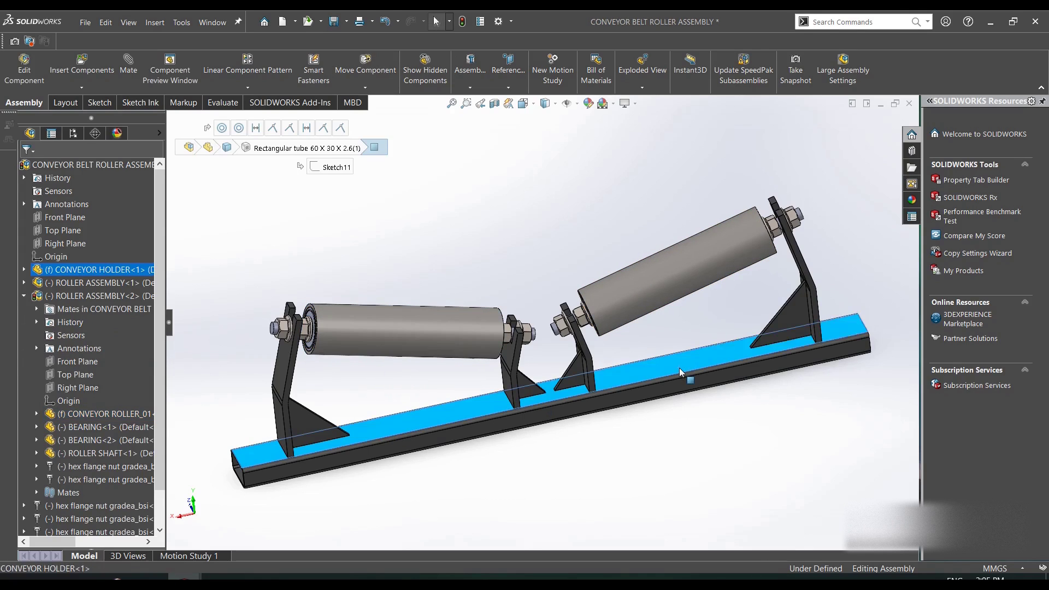
pyautogui.press('Escape')
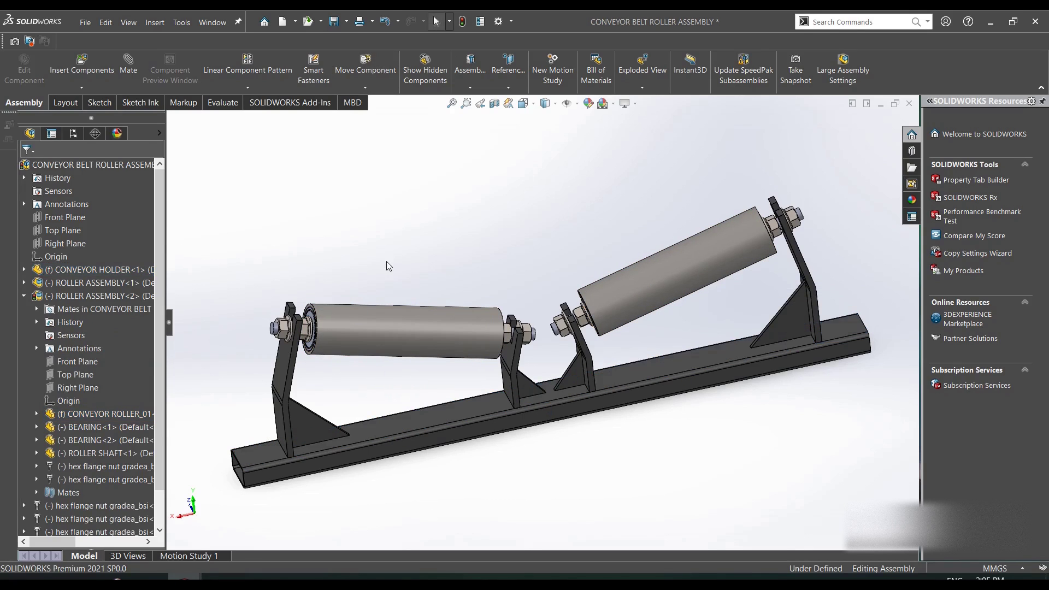
pyautogui.click(110, 271)
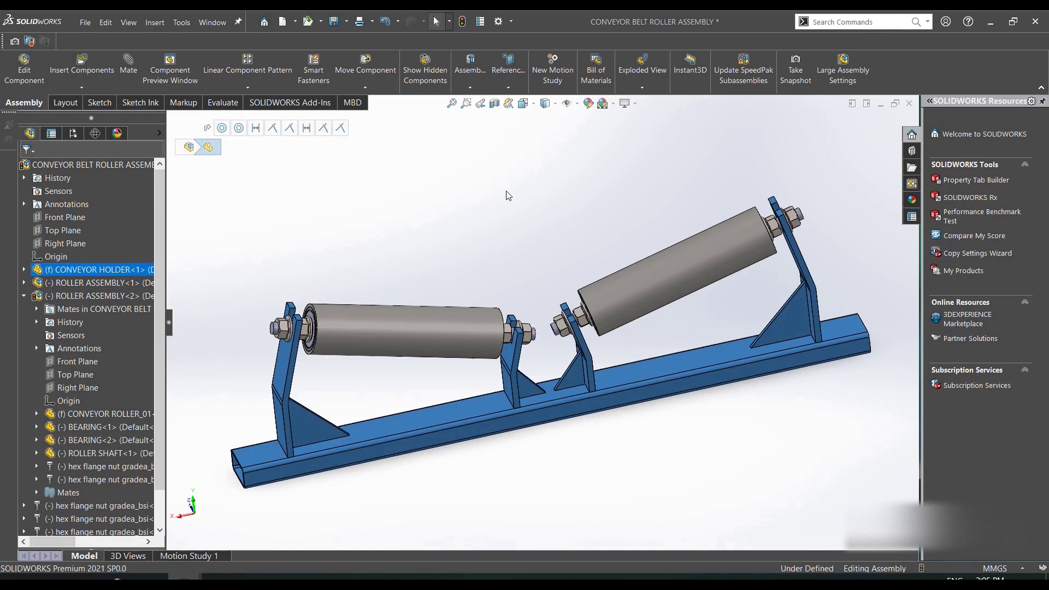
pyautogui.click(516, 271)
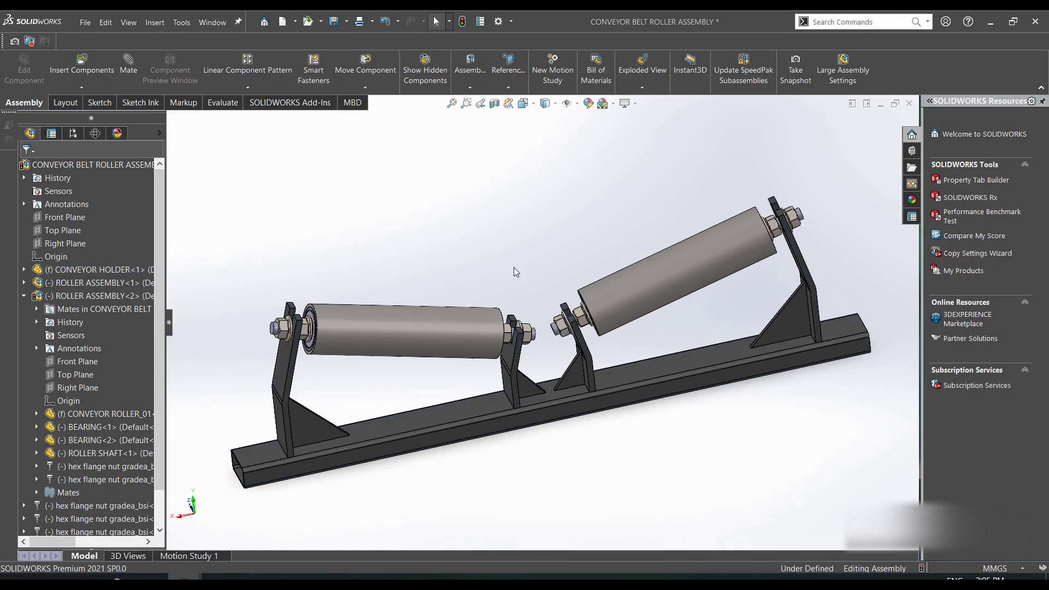
# Pick out the outer shells of the two rollers in turn to compare ROLLER ASSEMBLY<2> and ROLLER ASSEMBLY<1>.
pyautogui.click(429, 339)
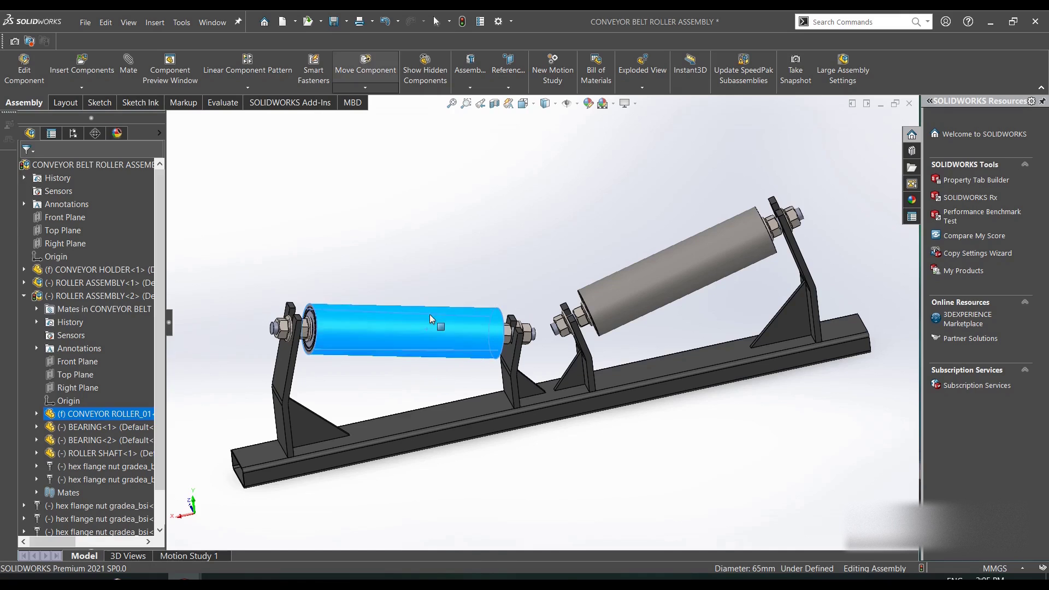
pyautogui.click(388, 257)
pyautogui.click(664, 271)
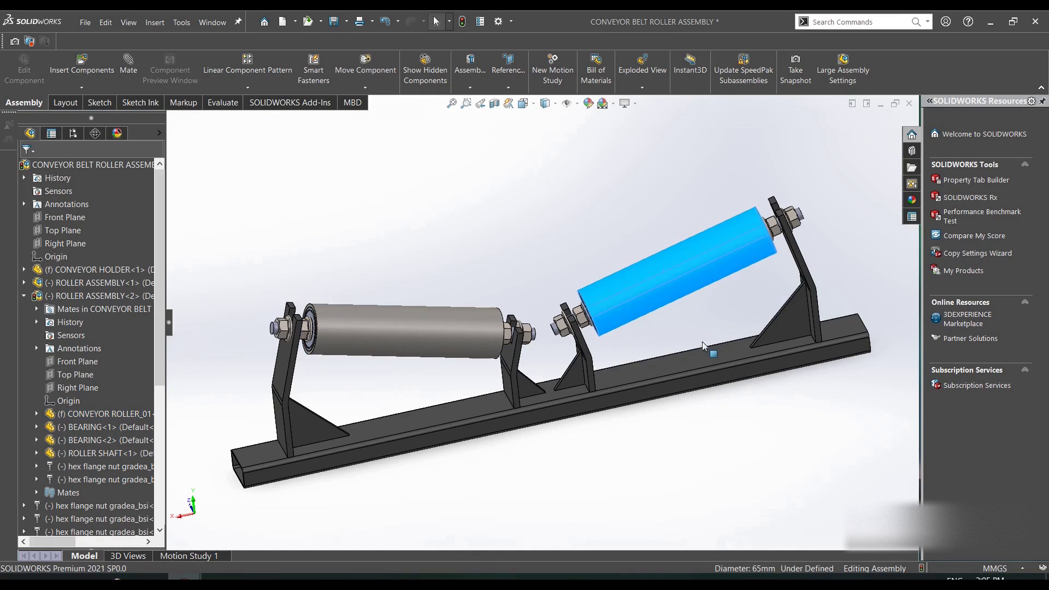
pyautogui.click(651, 313)
pyautogui.click(603, 158)
pyautogui.click(686, 243)
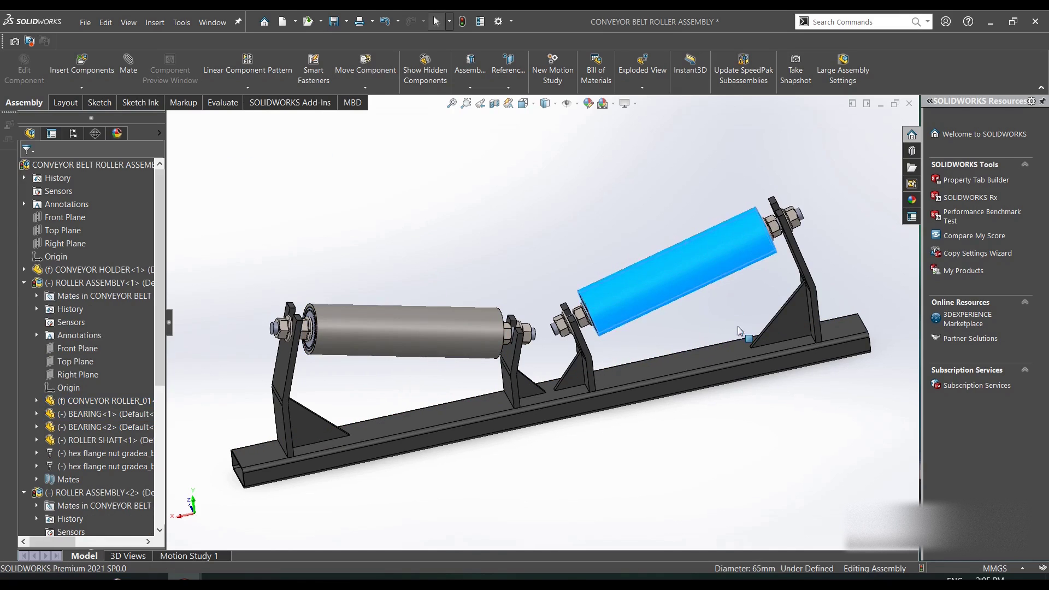
# Examine the end of the ROLLER ASSEMBLY<2> roller up close, picking out its bearing beside the flange nut, and clear the selection.
pyautogui.click(363, 317)
pyautogui.scroll(-3, 339, 336)
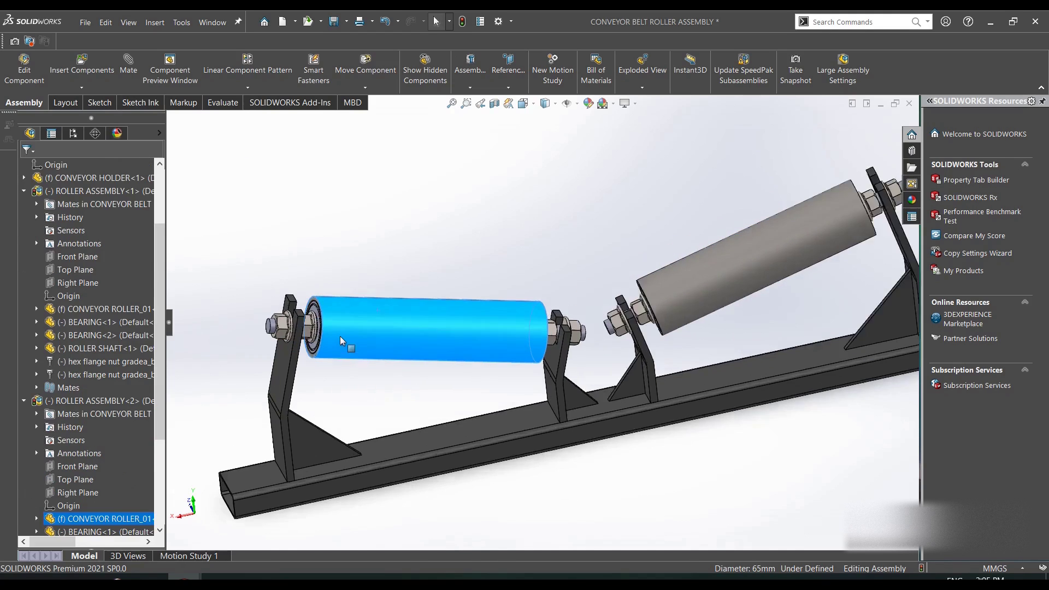
pyautogui.scroll(-5, 333, 323)
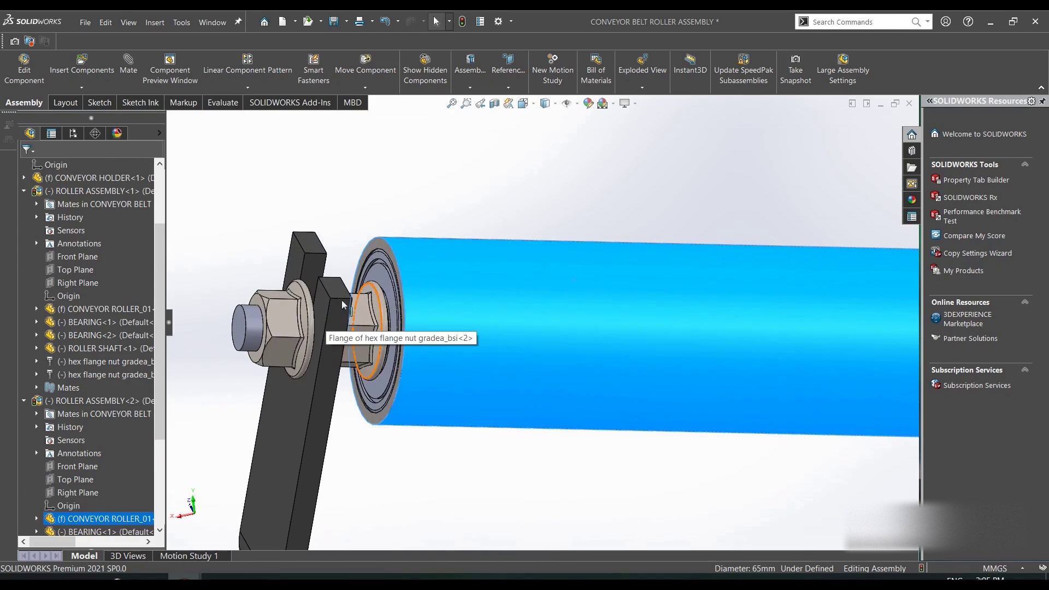
pyautogui.click(466, 218)
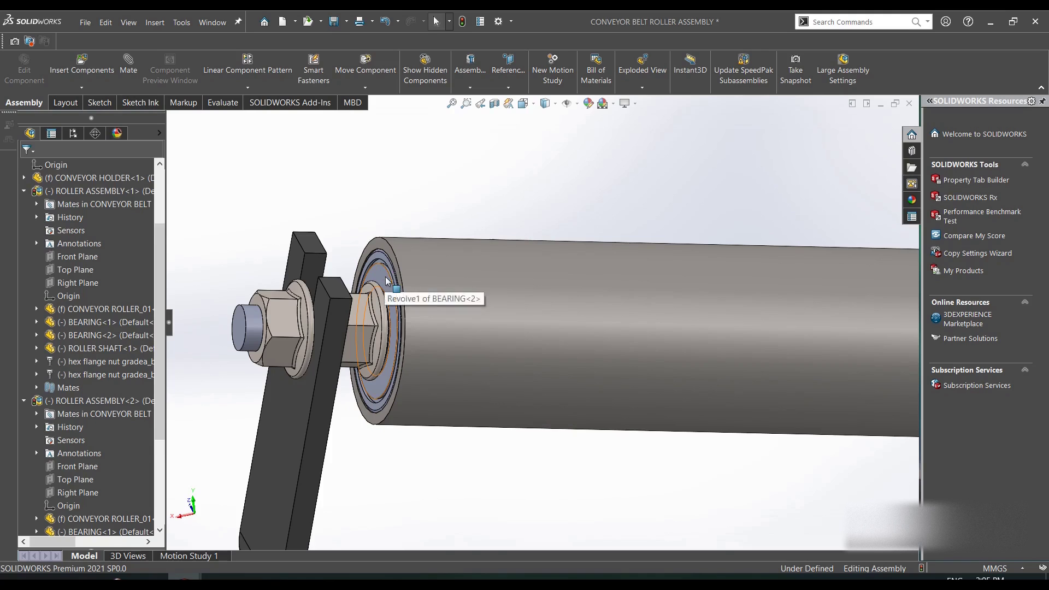
pyautogui.click(382, 295)
pyautogui.click(486, 233)
pyautogui.scroll(5, 565, 305)
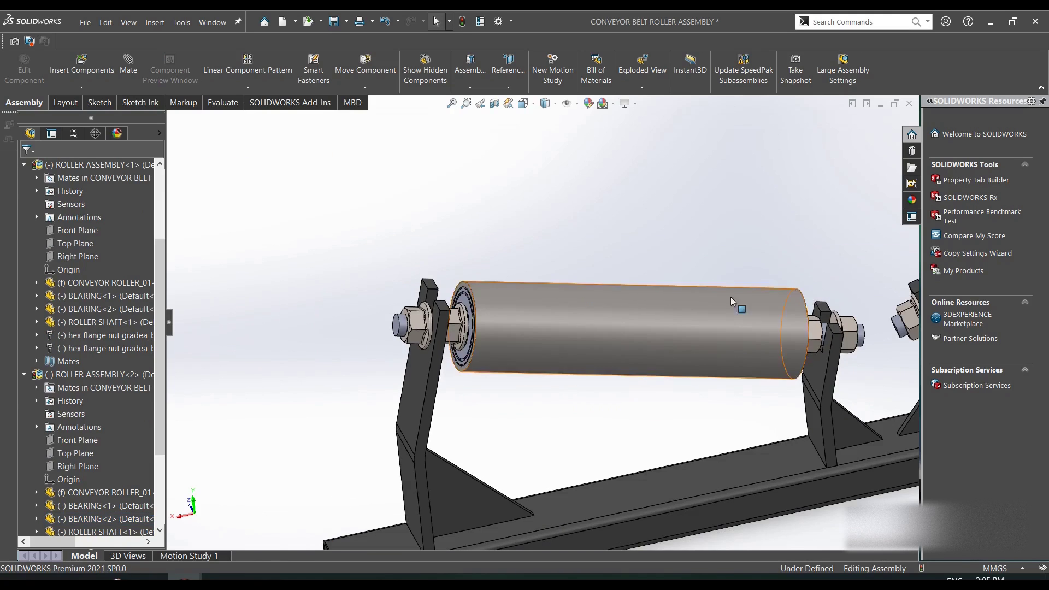
pyautogui.scroll(2, 737, 304)
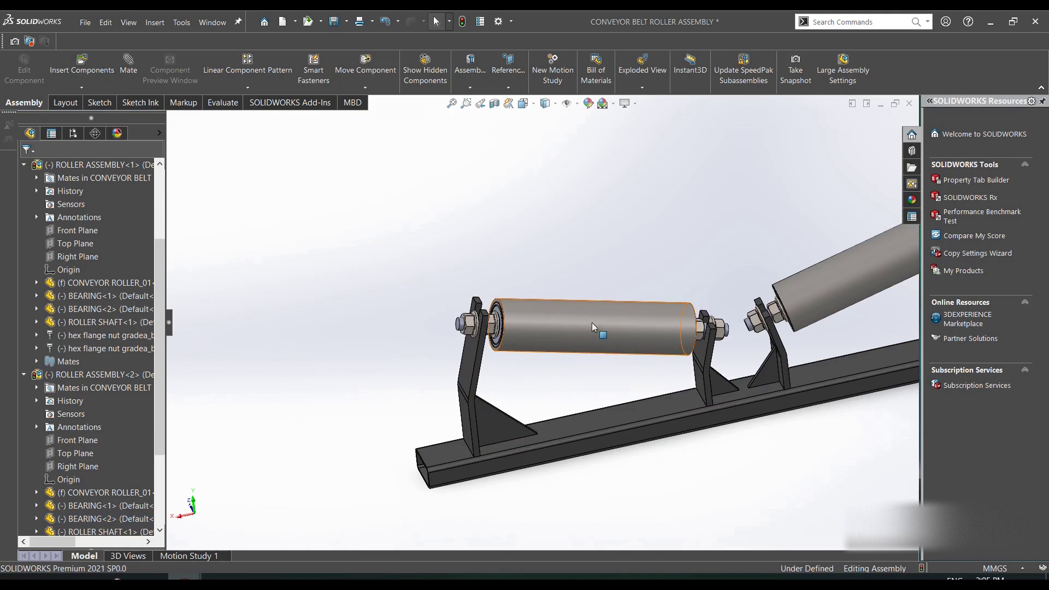
# Open the ROLLER ASSEMBLY<2> subassembly in its own window.
pyautogui.click(652, 326)
pyautogui.click(100, 376)
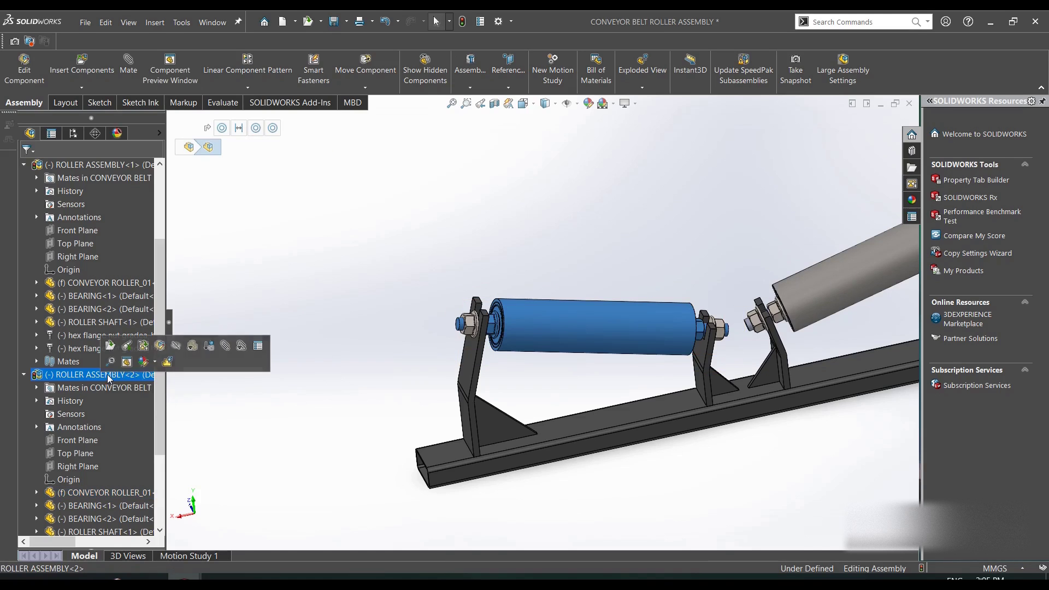
pyautogui.click(124, 351)
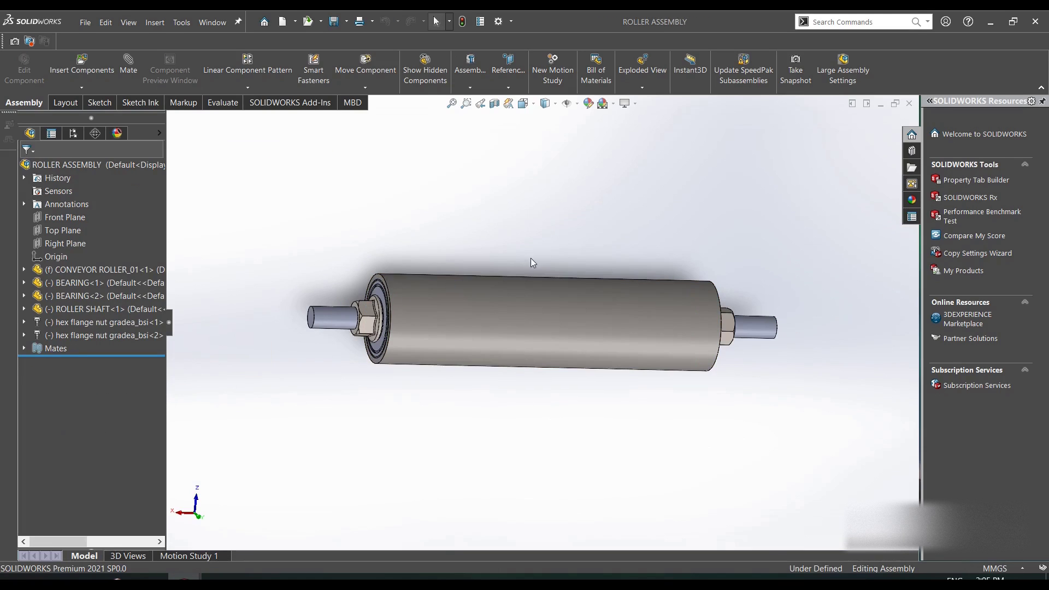
# Pick out the CONVEYOR ROLLER_01<1> shell and the end bearing BEARING<2>, and clear the selection.
pyautogui.click(468, 316)
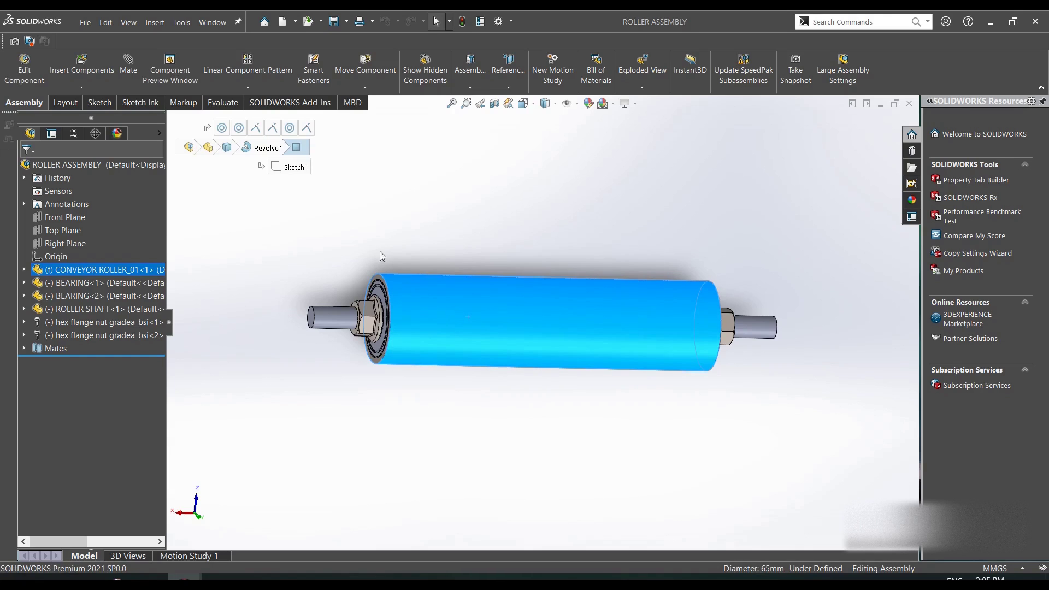
pyautogui.click(370, 229)
pyautogui.click(382, 300)
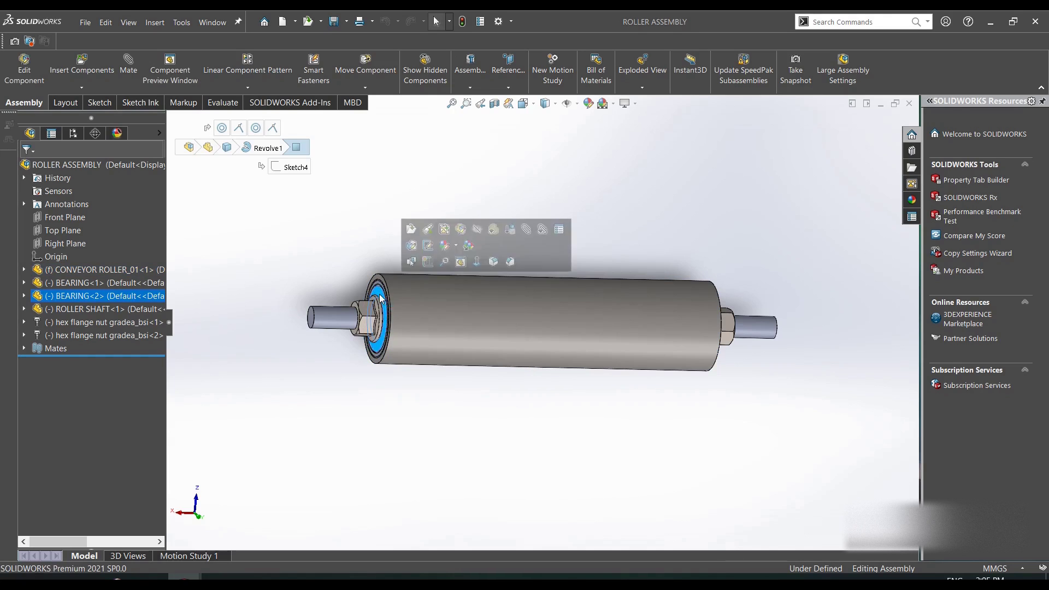
pyautogui.scroll(-5, 392, 295)
pyautogui.click(308, 215)
# Examine the roller's end face from an angled view, picking out BEARING<2> behind the flange nut, and clear the selection.
pyautogui.rightClick(323, 171)
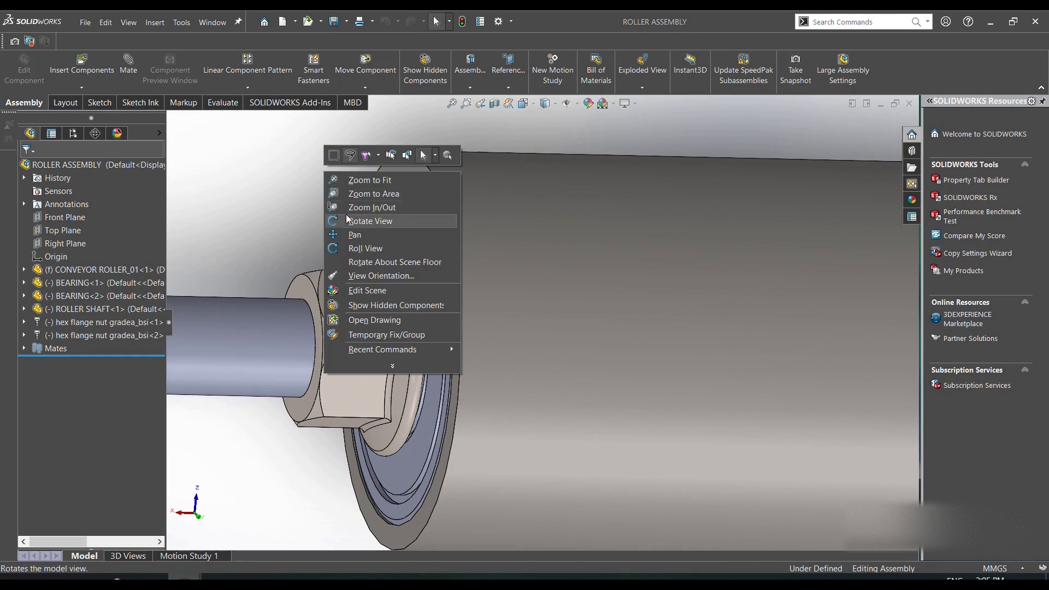
pyautogui.click(347, 219)
pyautogui.moveTo(379, 264); pyautogui.dragTo(424, 268)
pyautogui.scroll(3, 318, 178)
pyautogui.rightClick(287, 159)
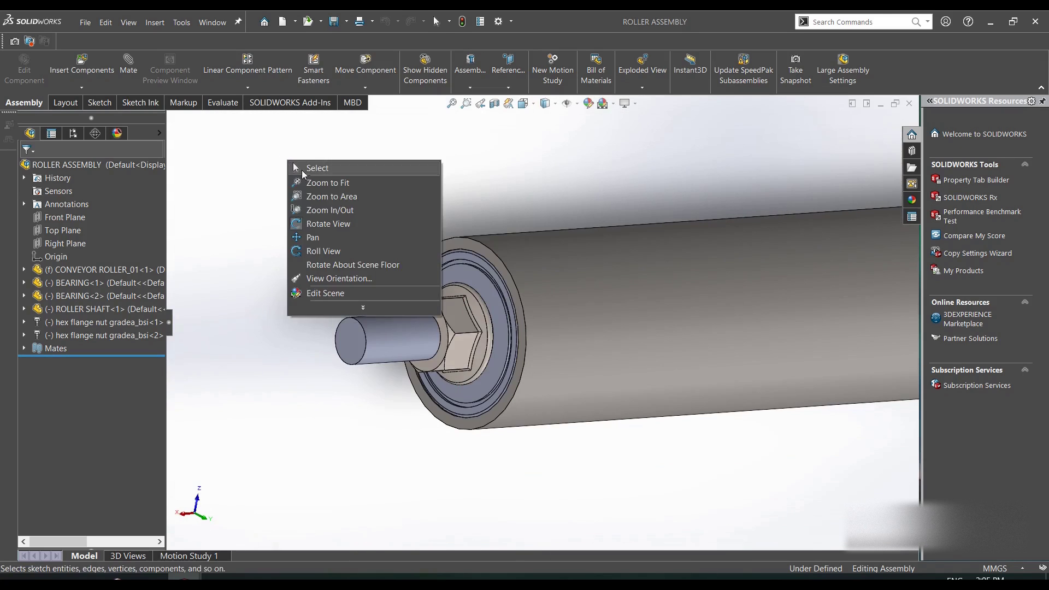
pyautogui.click(301, 168)
pyautogui.scroll(-2, 503, 314)
pyautogui.click(460, 264)
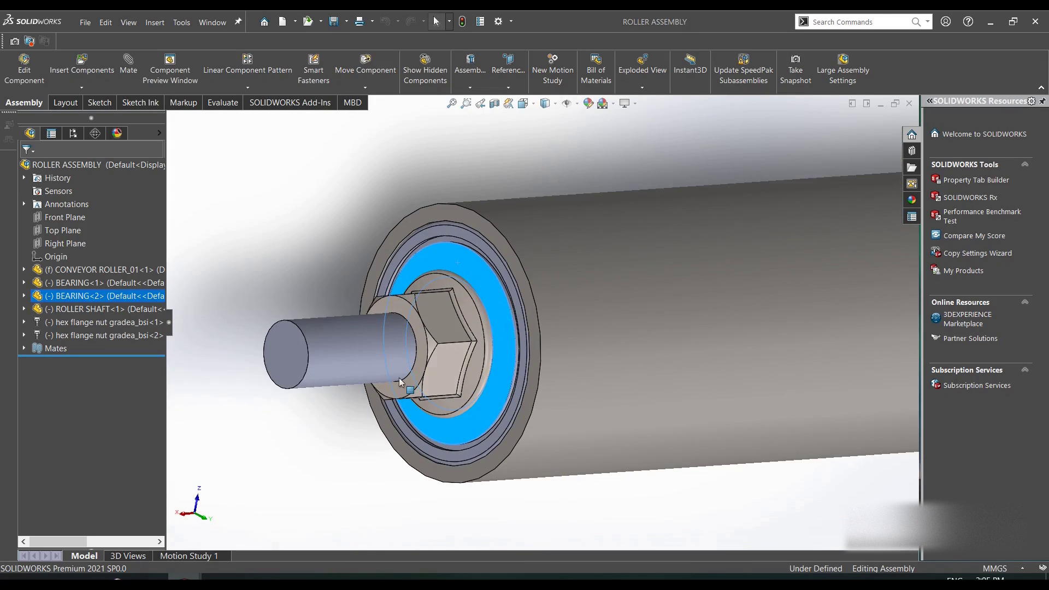
pyautogui.moveTo(401, 238); pyautogui.dragTo(343, 207)
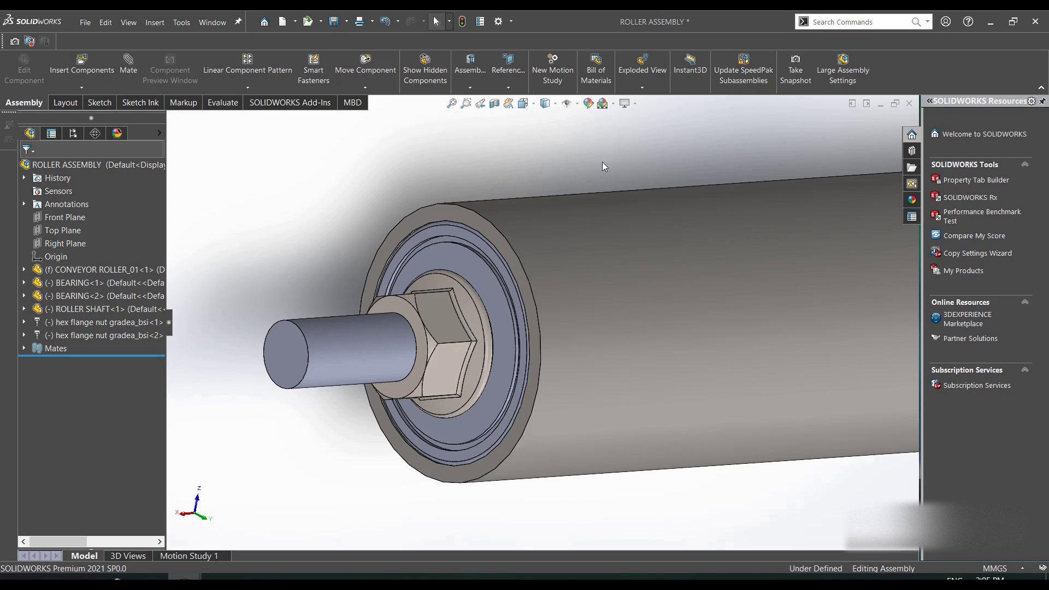
# Rotate the hex flange nut in front of BEARING<2> slightly around the roller shaft.
pyautogui.click(446, 321)
pyautogui.click(239, 199)
pyautogui.moveTo(454, 286); pyautogui.dragTo(472, 316)
# Hide the component hex flange nut gradea_bsi<2> to expose the bearing and shaft behind it.
pyautogui.click(438, 301)
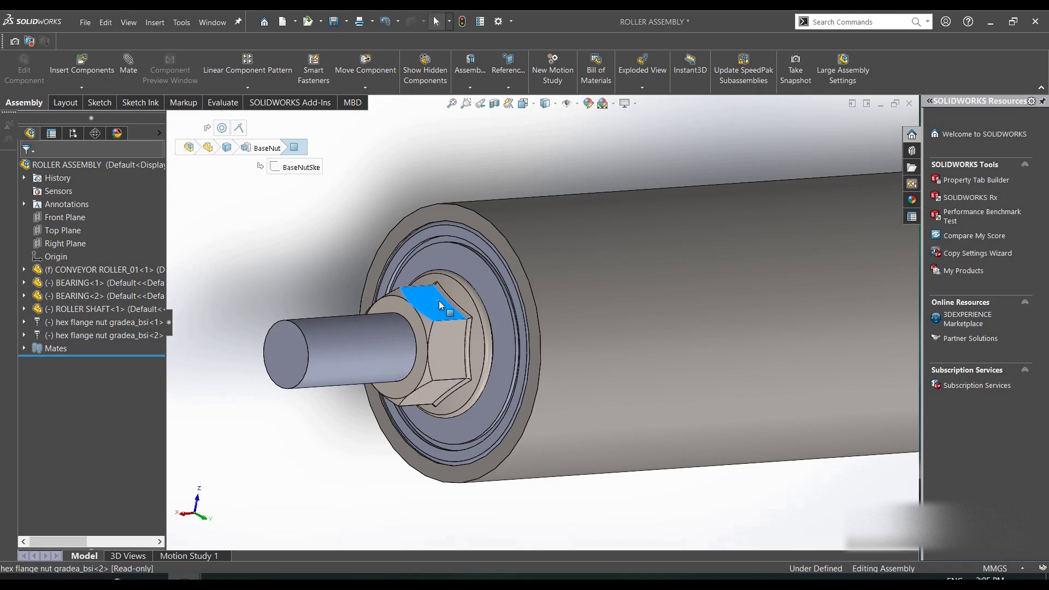
pyautogui.rightClick(153, 335)
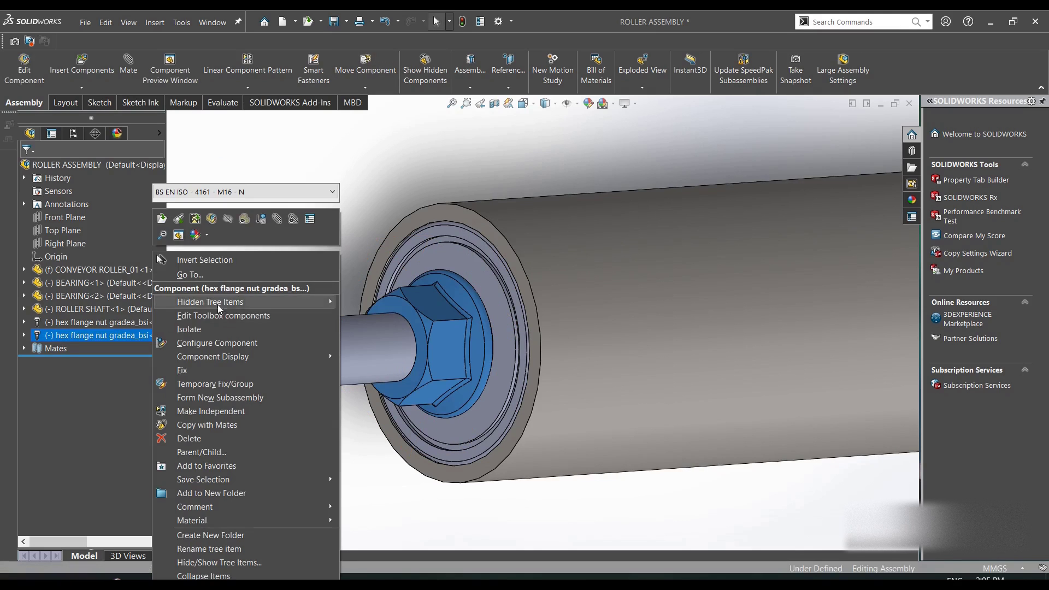
pyautogui.click(227, 219)
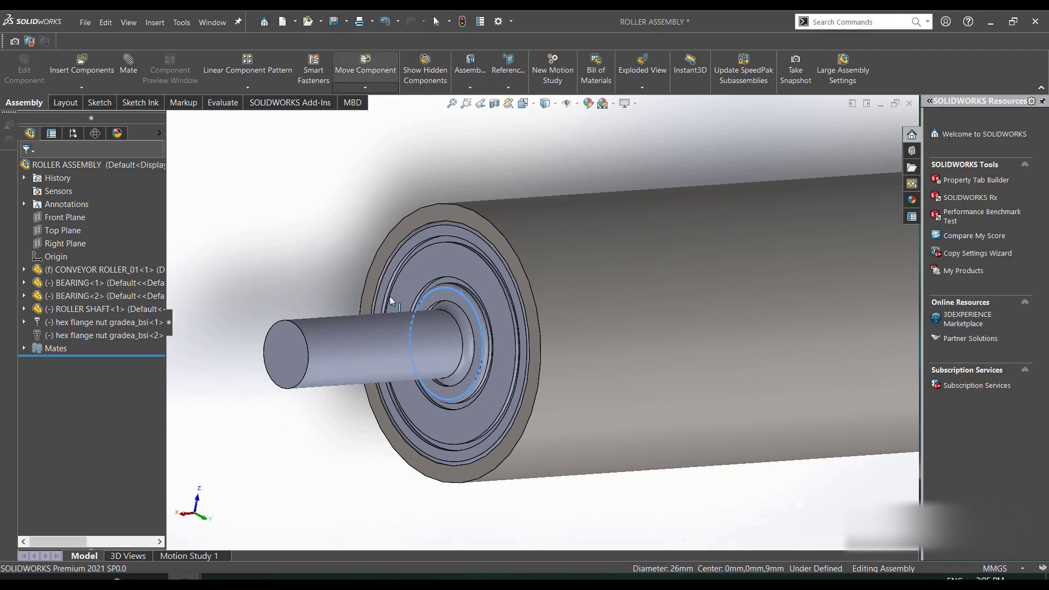
pyautogui.press('Escape')
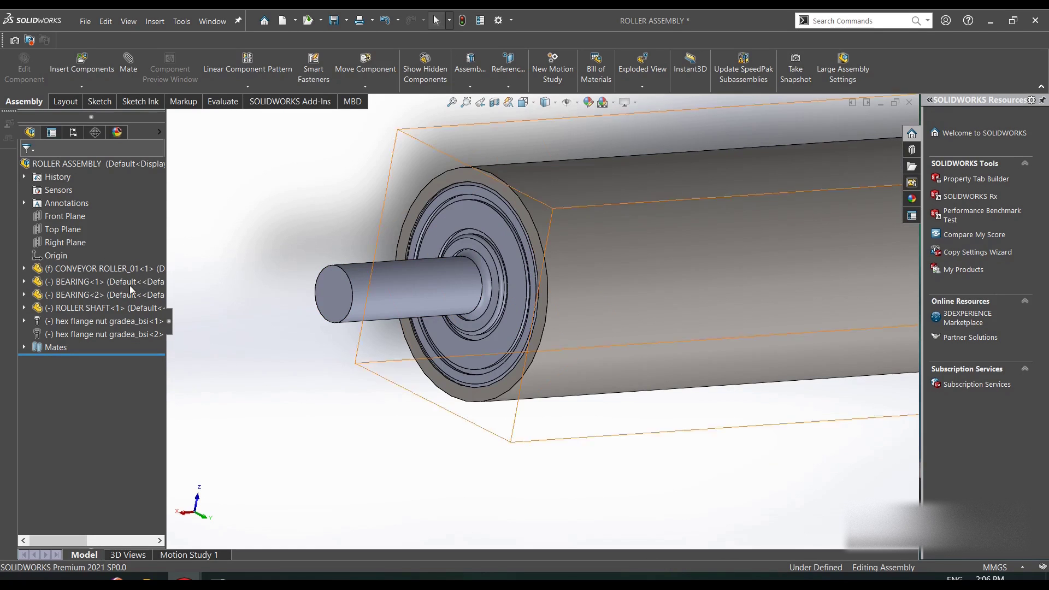
# Show hex flange nut gradea_bsi<2> again, pick it out on the shaft, and clear the selection.
pyautogui.click(90, 330)
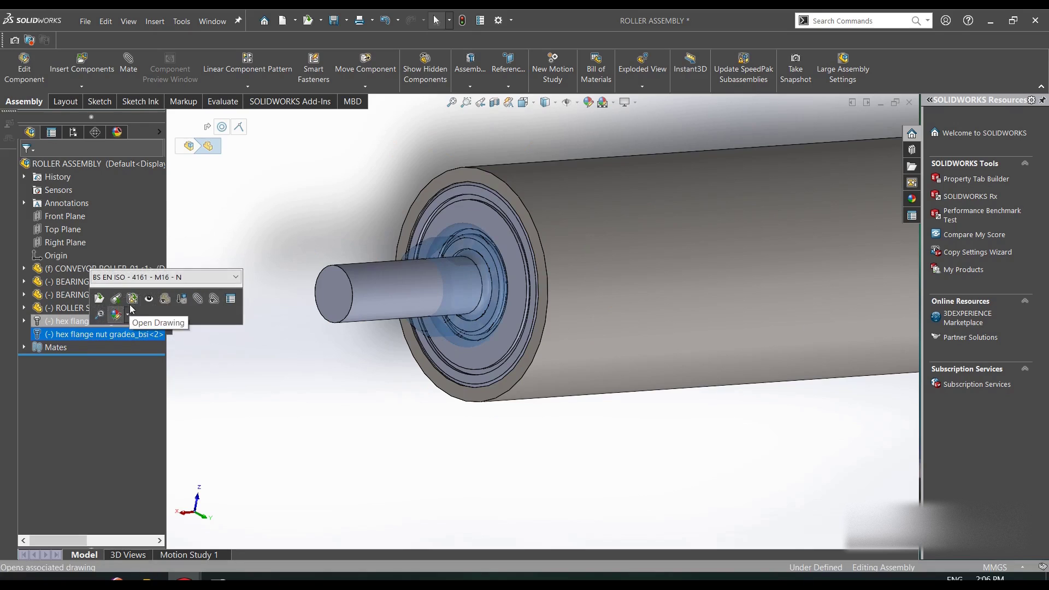
pyautogui.click(149, 299)
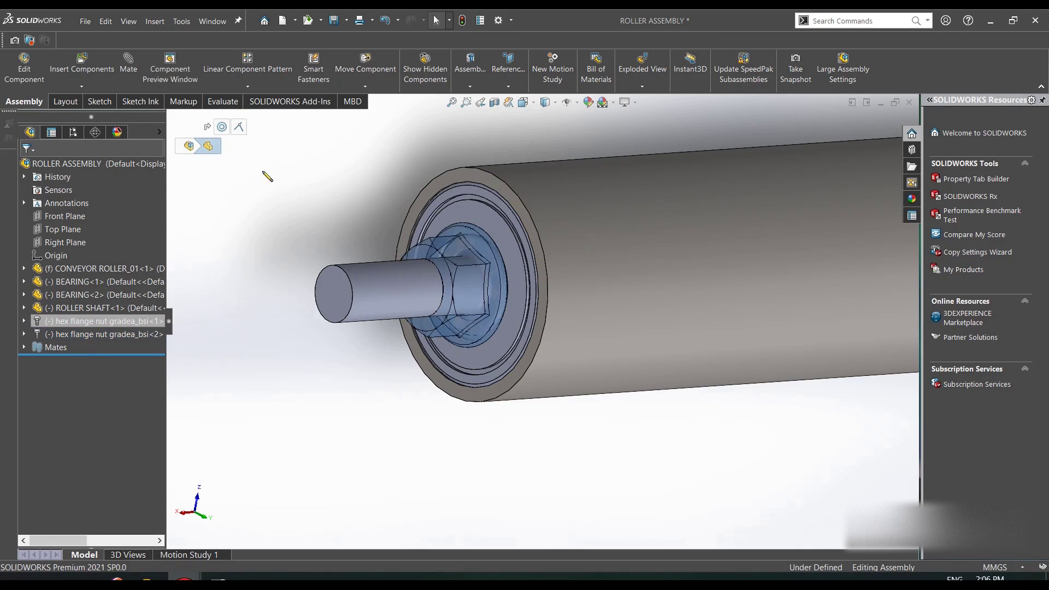
pyautogui.click(489, 253)
pyautogui.click(310, 225)
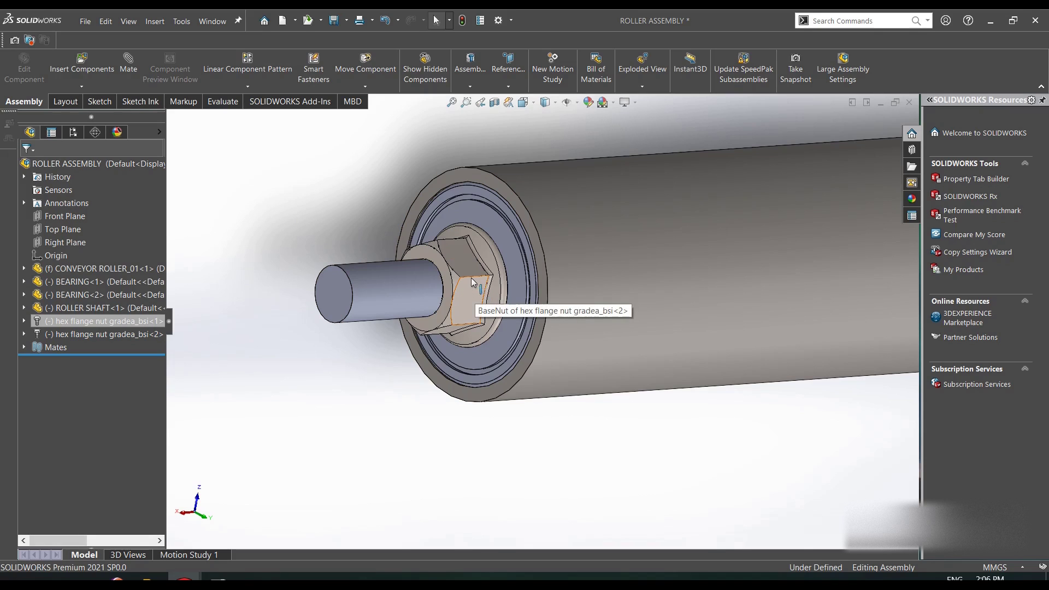
pyautogui.click(616, 203)
pyautogui.press('Escape')
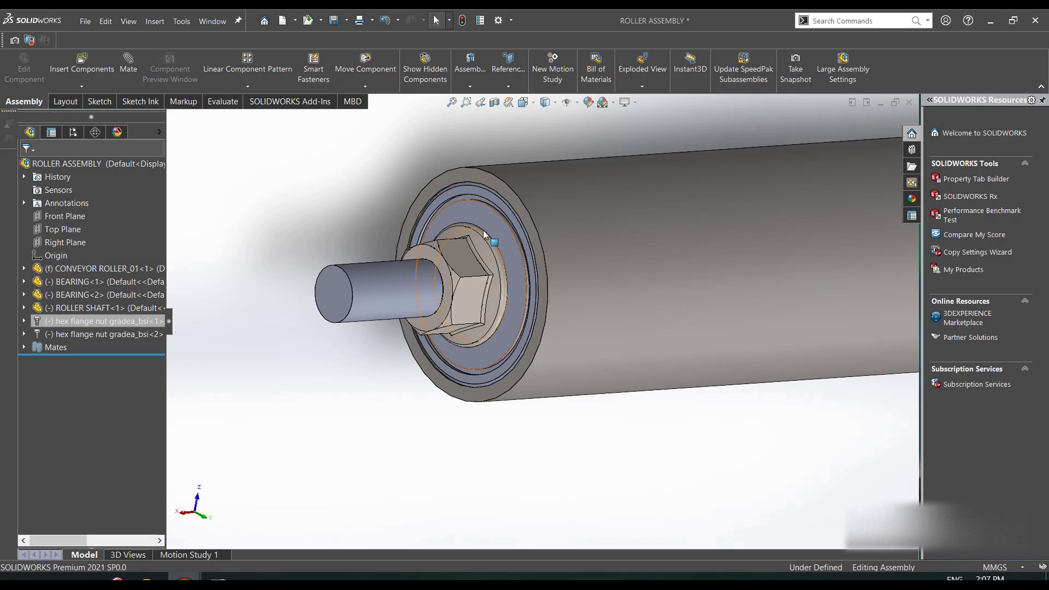
# Select hex flange nut gradea_bsi<2> on the roller shaft and hide it from view.
pyautogui.click(461, 266)
pyautogui.click(132, 335)
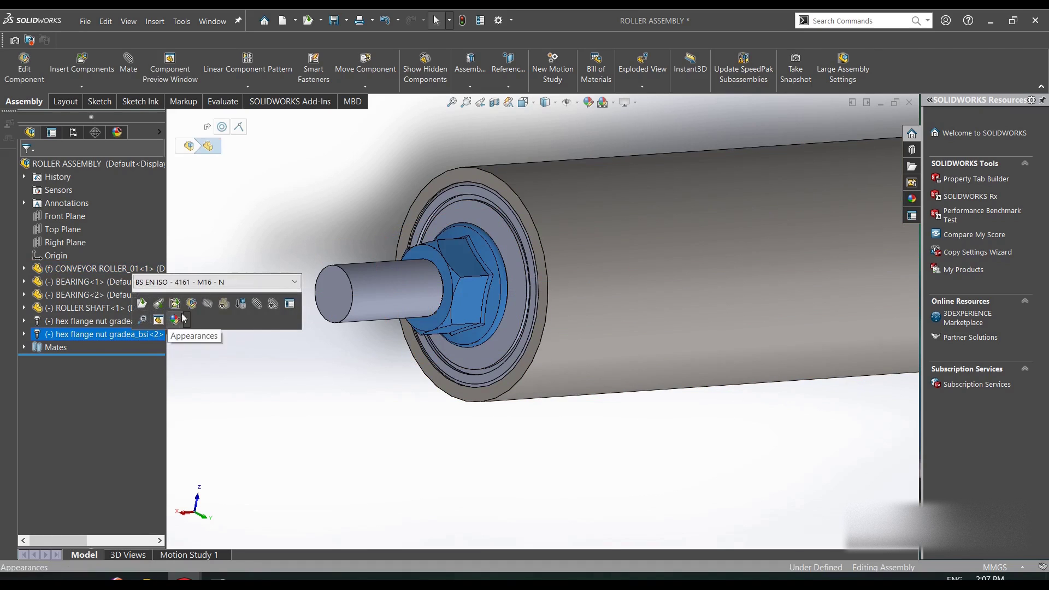
pyautogui.click(208, 303)
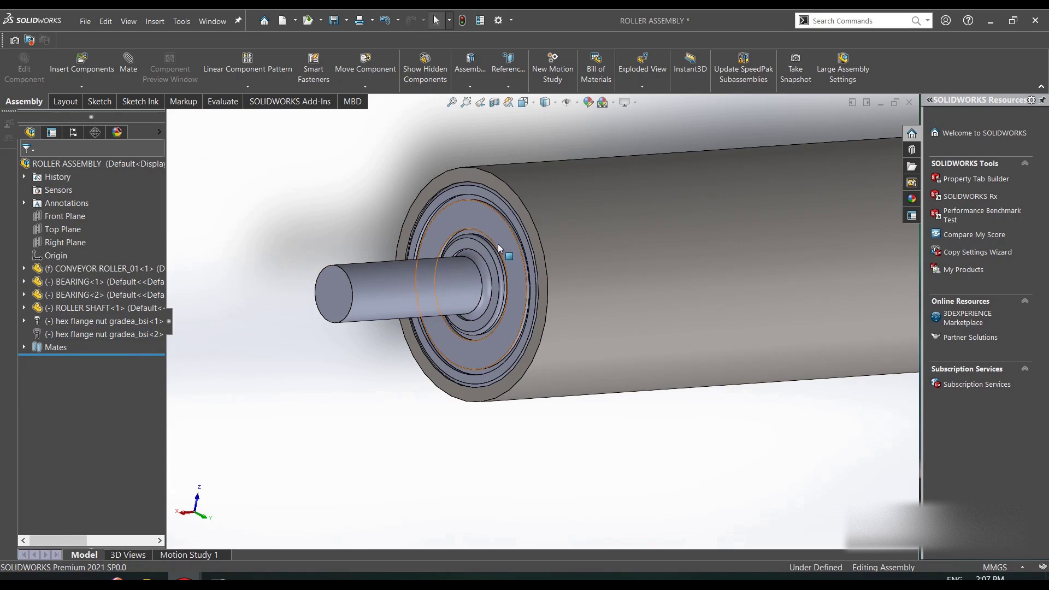
# Pick out the hidden flange nut's outline, clear it, and select the inner ring face of BEARING<2> around the shaft.
pyautogui.click(105, 332)
pyautogui.click(209, 303)
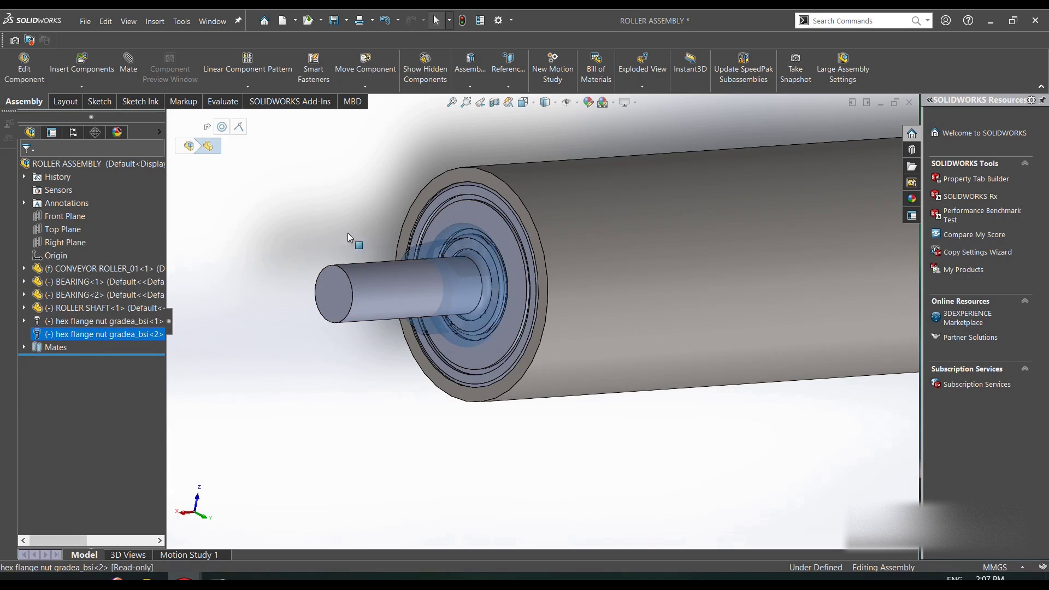
pyautogui.click(347, 232)
pyautogui.click(480, 250)
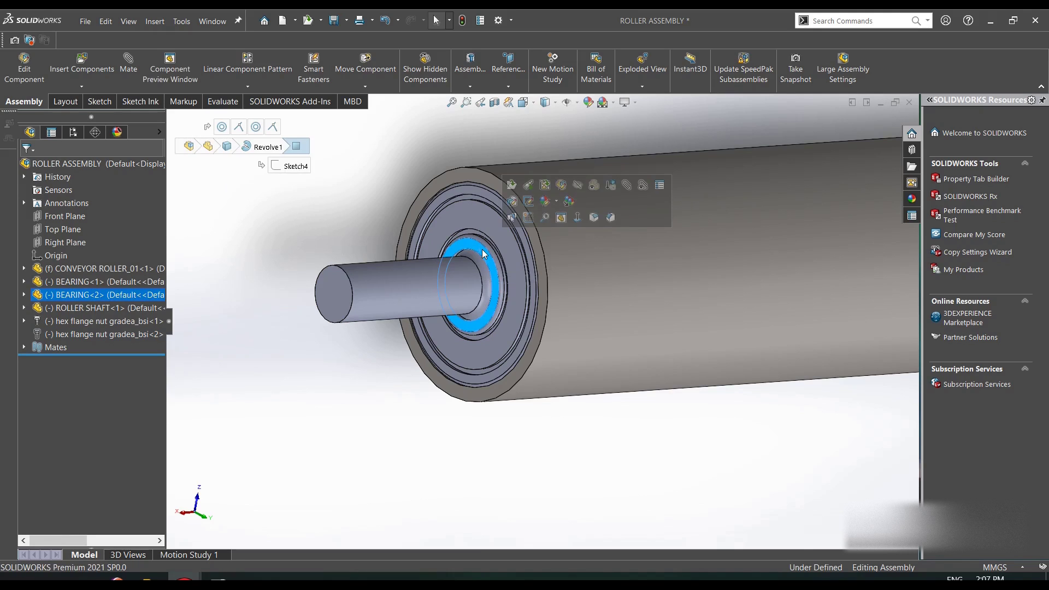
# View the roller assembly normal to its Top Plane and show hex flange nut gradea_bsi<2> again.
pyautogui.click(345, 219)
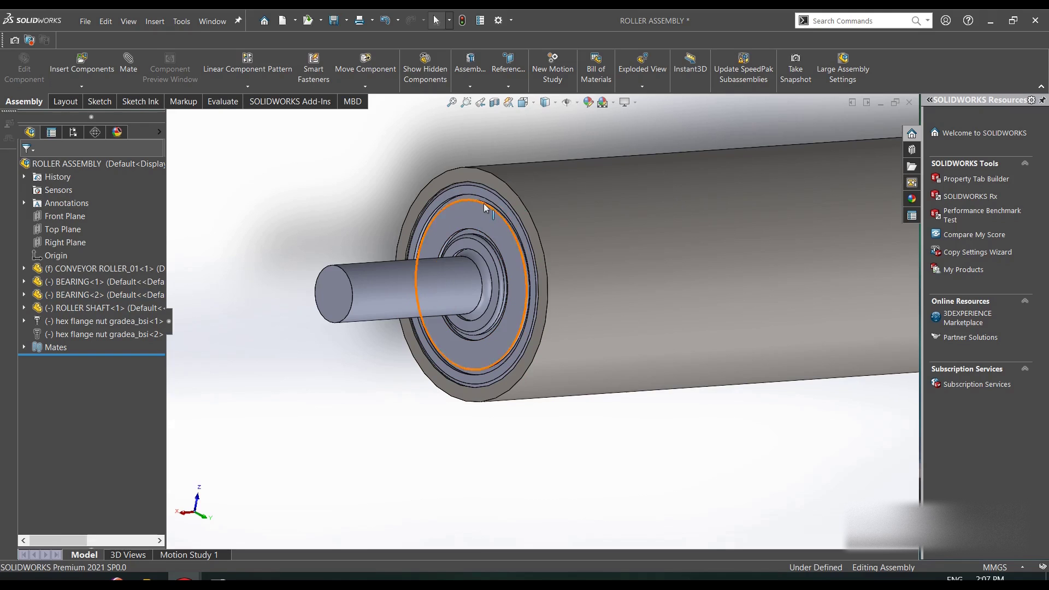
pyautogui.moveTo(556, 207); pyautogui.dragTo(598, 375)
pyautogui.click(380, 387)
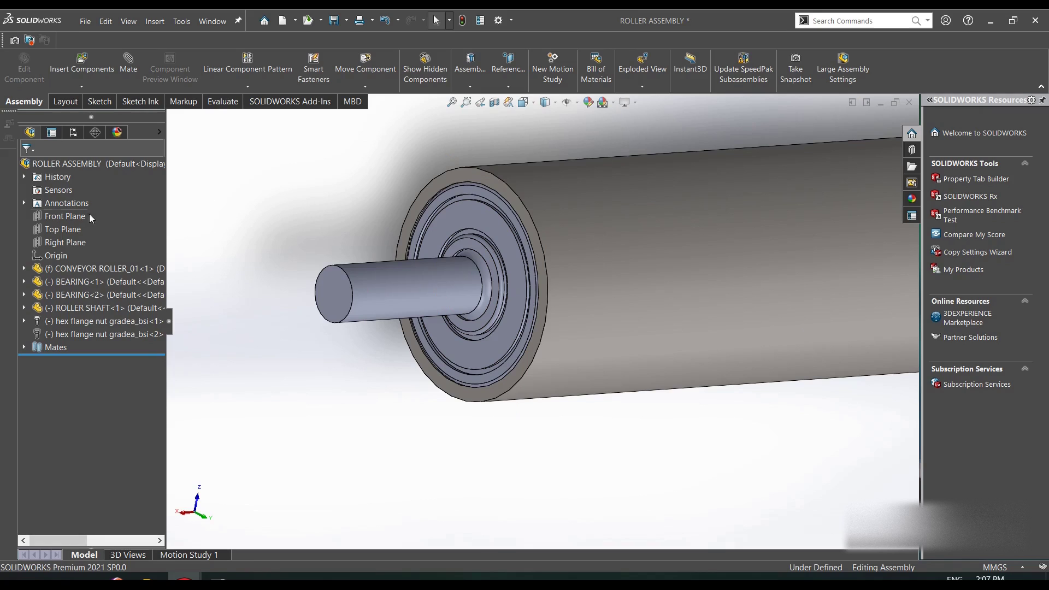
pyautogui.click(68, 230)
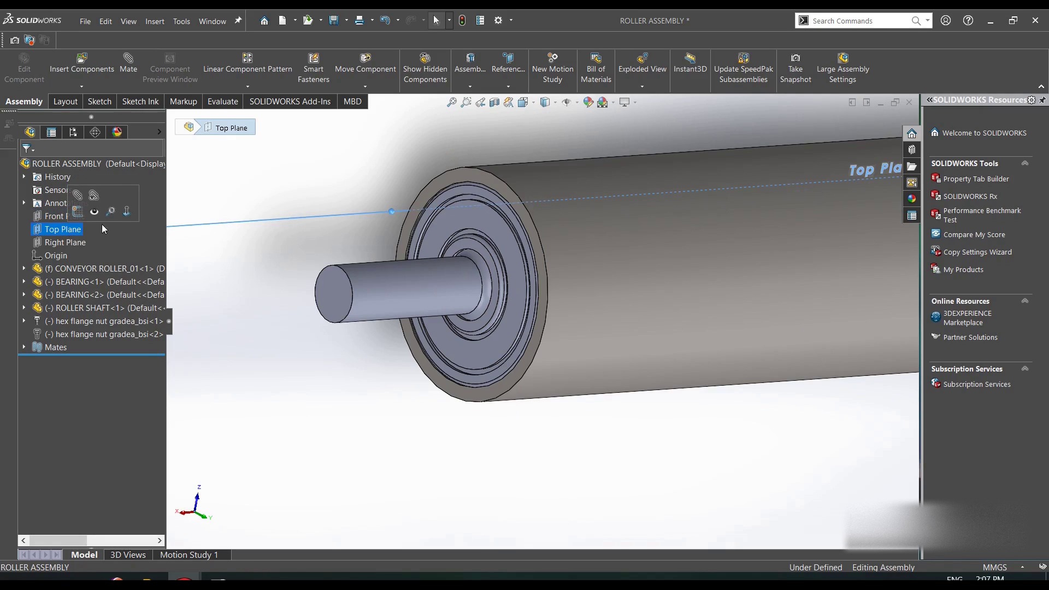
pyautogui.click(126, 211)
pyautogui.click(443, 215)
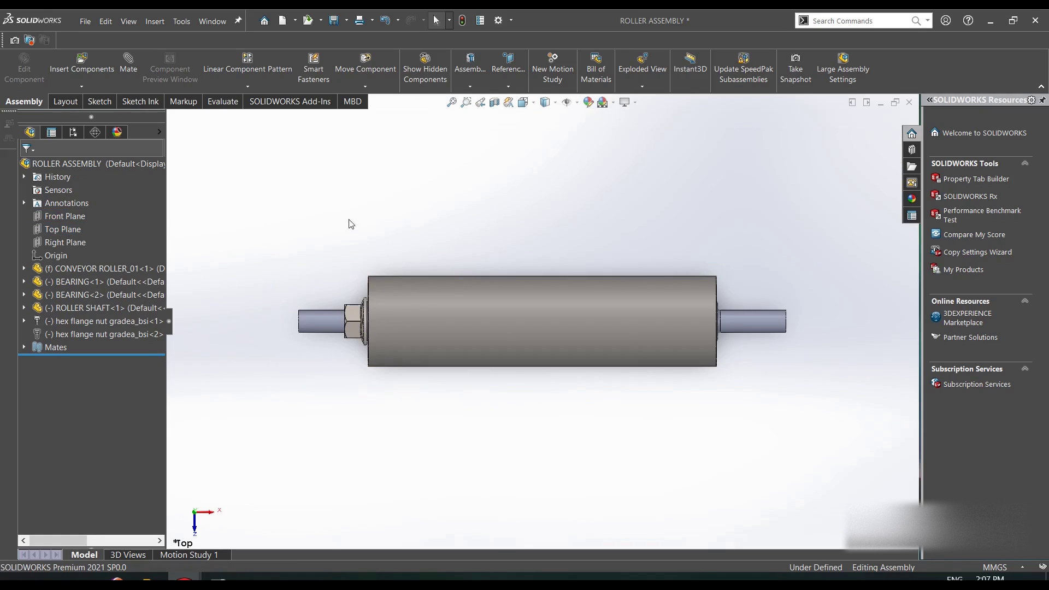
pyautogui.click(79, 334)
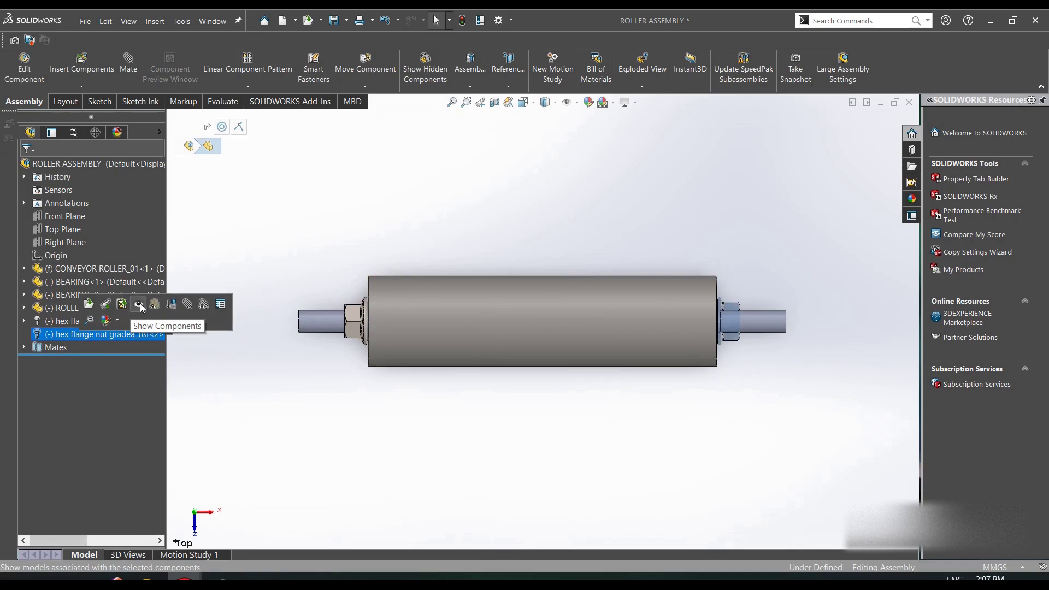
pyautogui.click(140, 303)
# Make the whole ROLLER ASSEMBLY transparent and examine how the bearings and shaft sit inside the roller shell.
pyautogui.rightClick(112, 168)
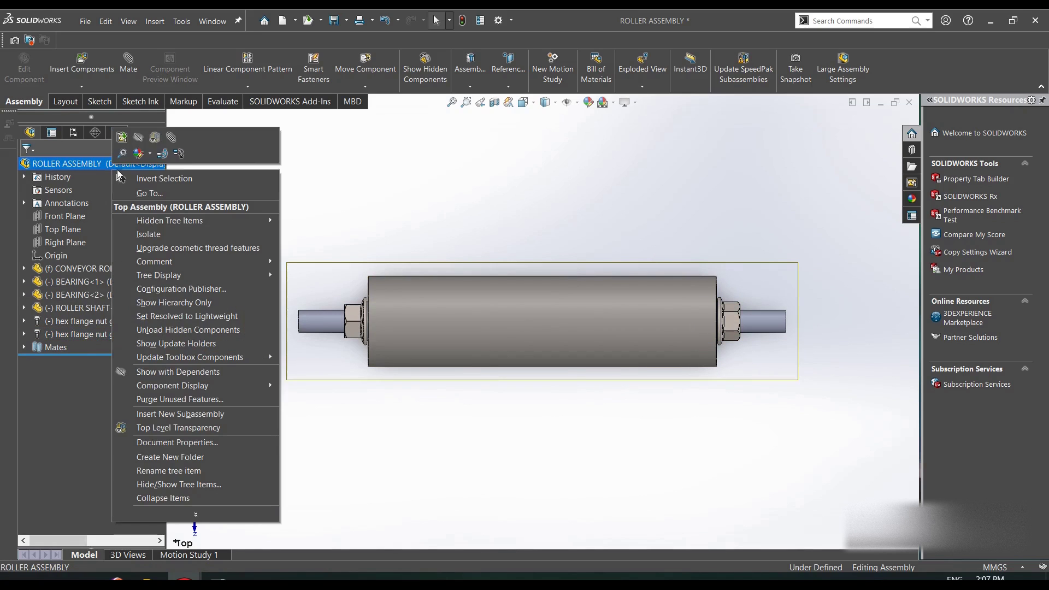
pyautogui.click(155, 143)
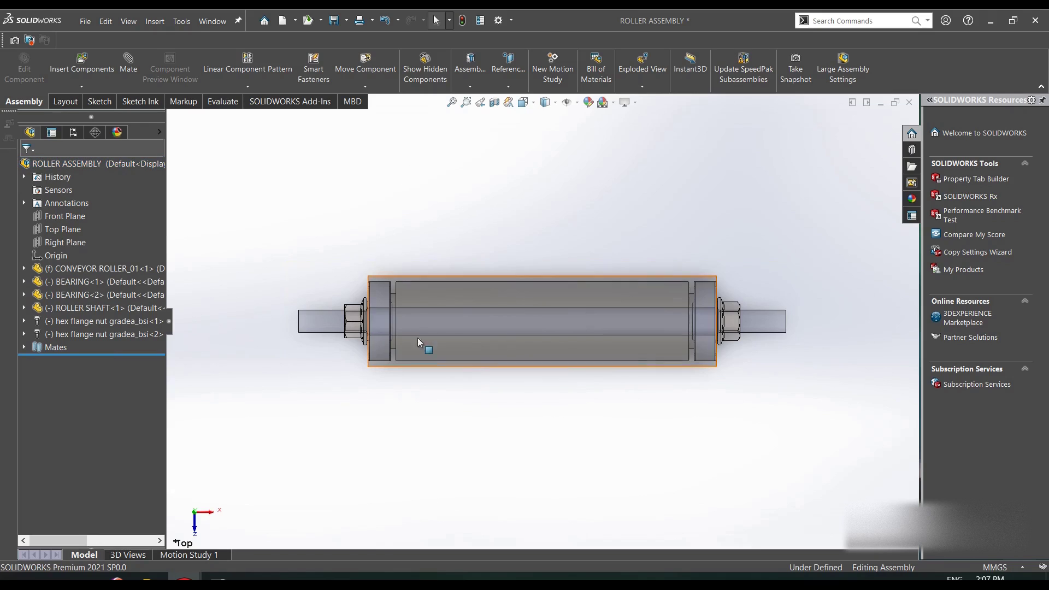
pyautogui.scroll(-5, 404, 316)
pyautogui.click(381, 245)
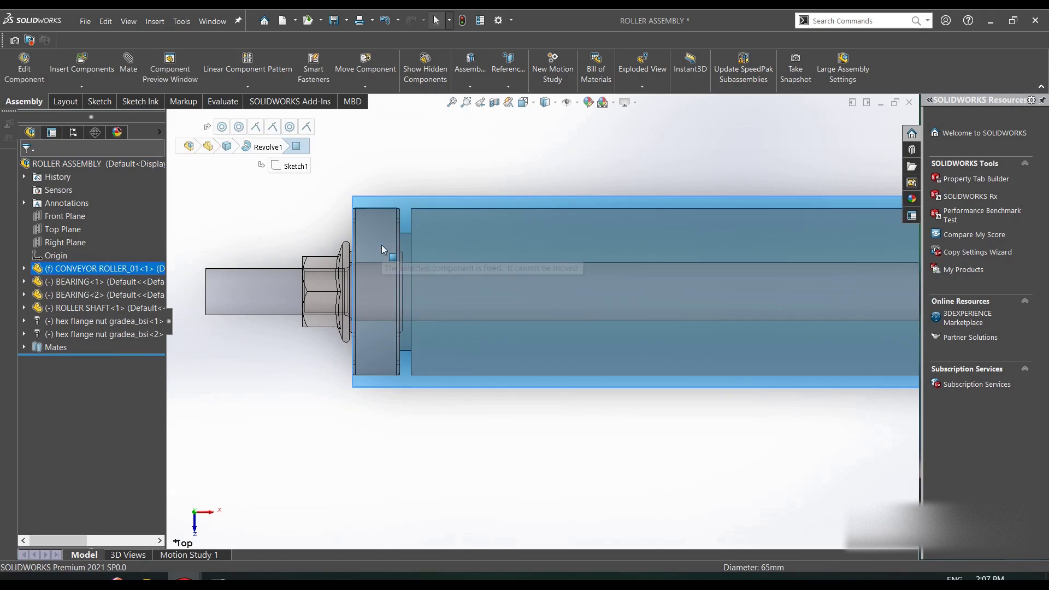
pyautogui.click(282, 188)
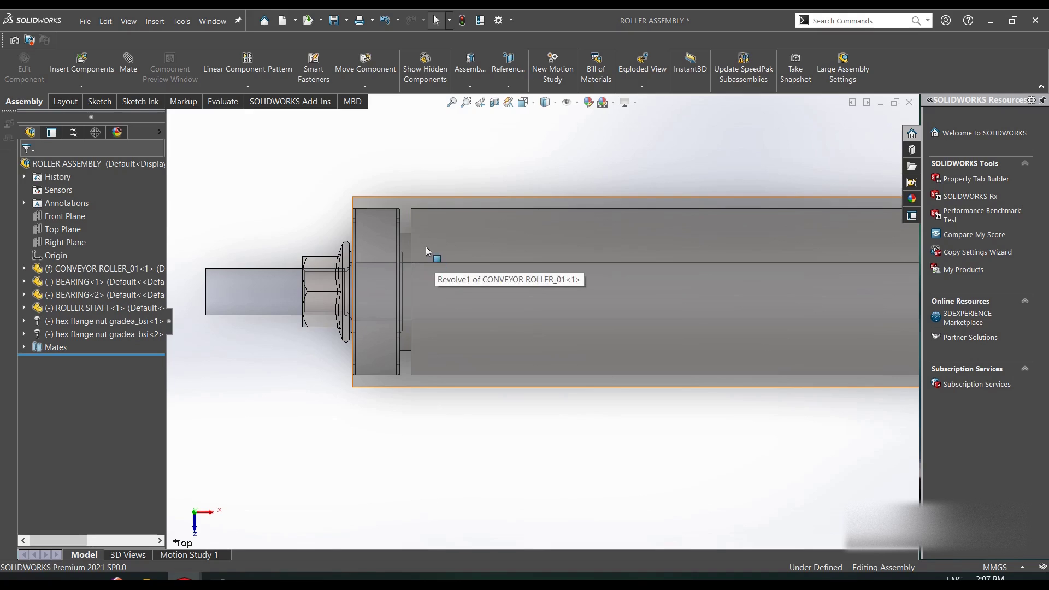
pyautogui.scroll(5, 429, 248)
pyautogui.scroll(-2, 792, 320)
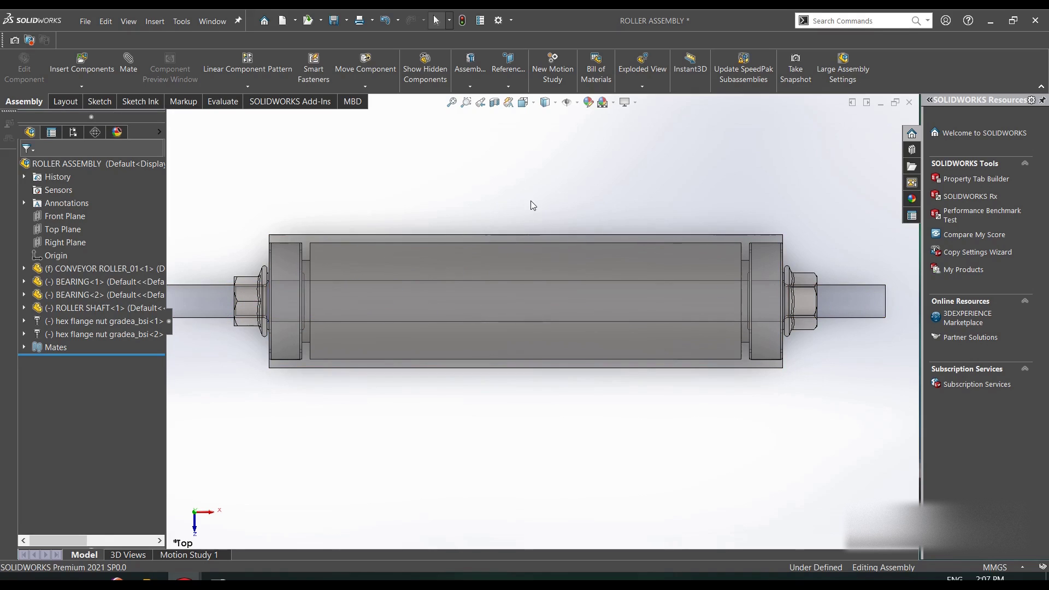
pyautogui.rightClick(509, 193)
pyautogui.click(535, 243)
pyautogui.moveTo(320, 306); pyautogui.dragTo(352, 178)
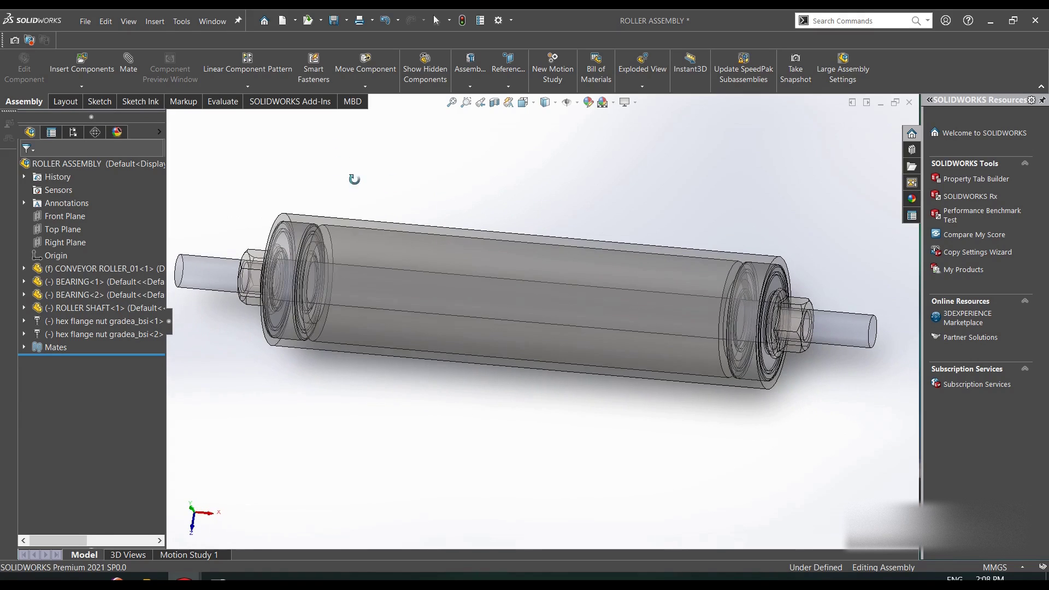
# Turn off the transparency of the top-level ROLLER ASSEMBLY to display its components as solid.
pyautogui.click(133, 166)
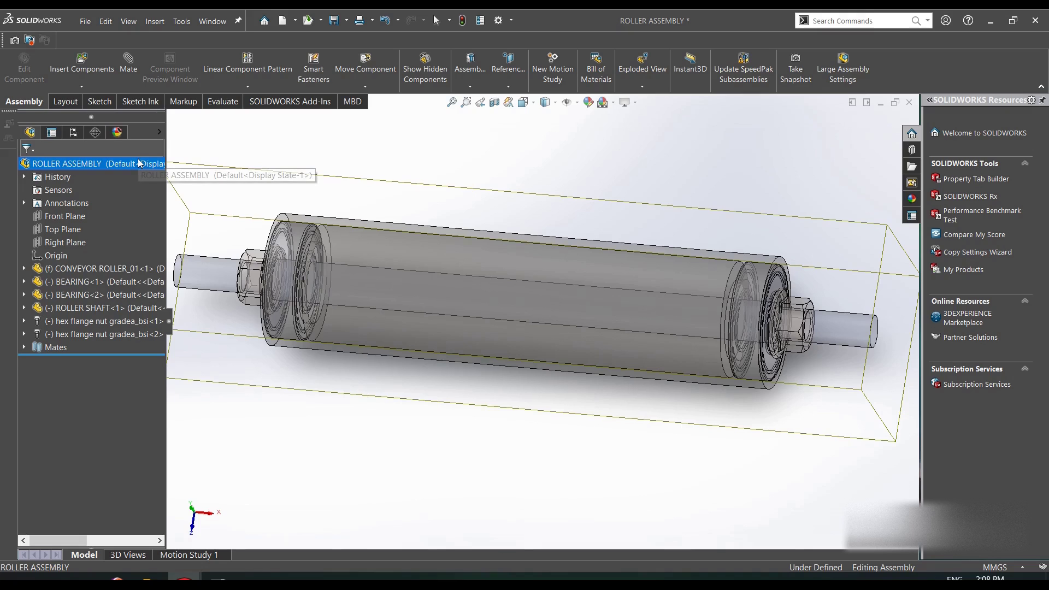
pyautogui.scroll(6, 485, 166)
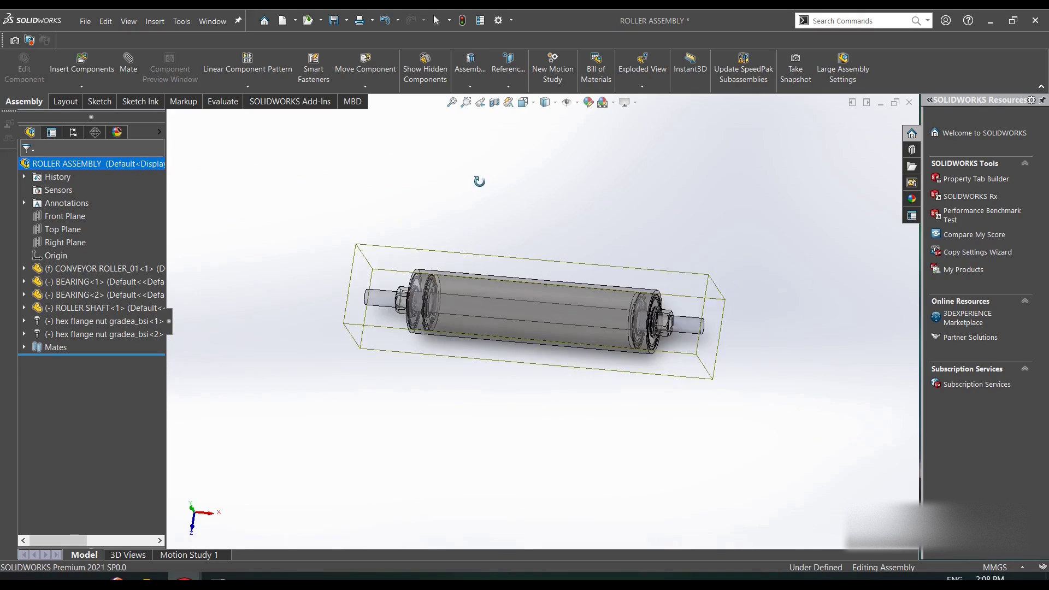
pyautogui.rightClick(321, 167)
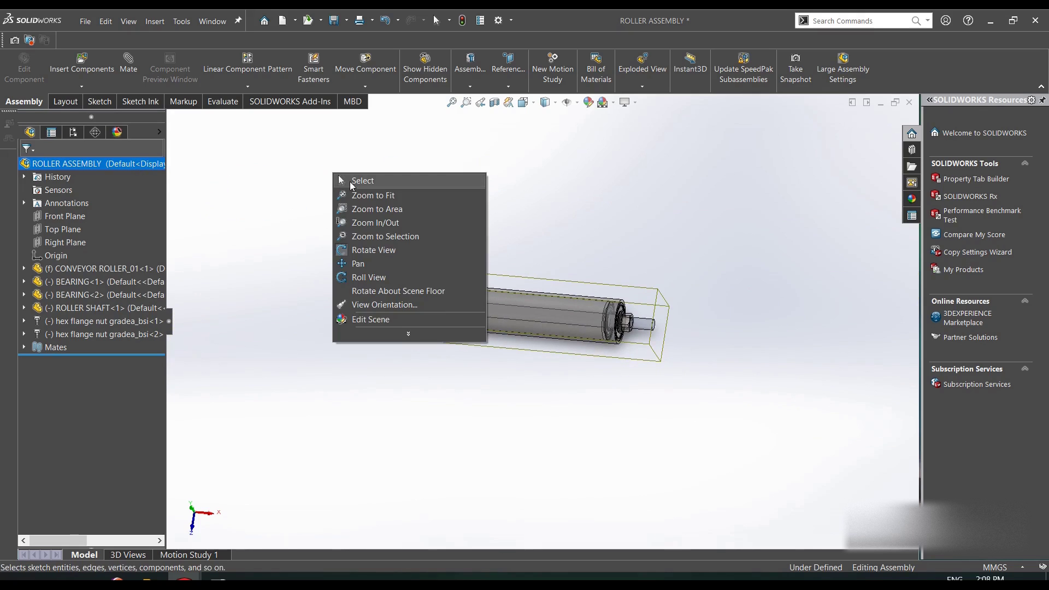
pyautogui.click(338, 181)
pyautogui.click(138, 163)
pyautogui.rightClick(138, 163)
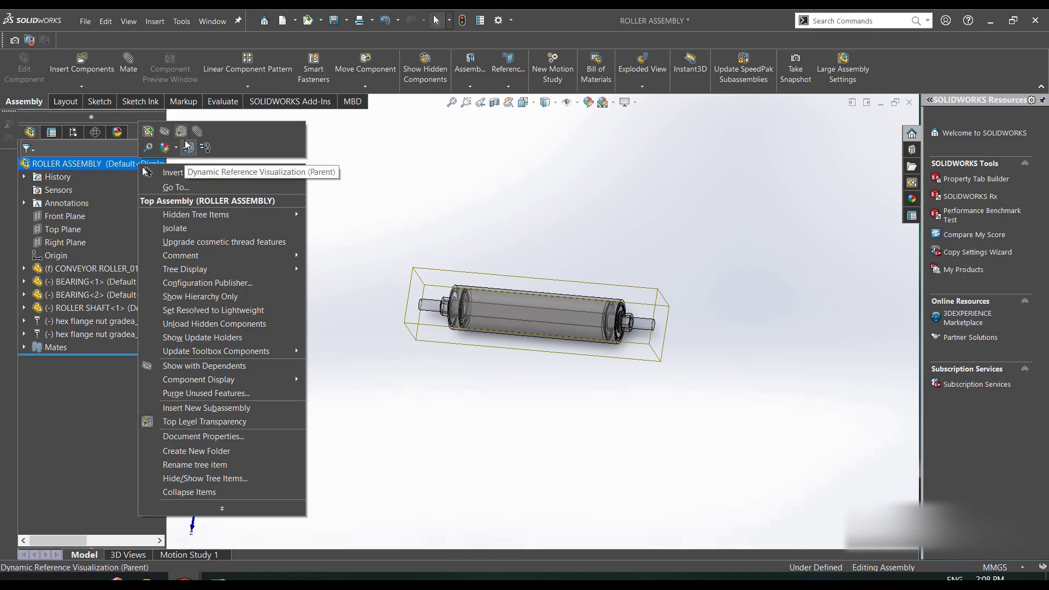
pyautogui.click(503, 196)
# Select the roller shell CONVEYOR ROLLER_01<1> and hide it to expose the shaft and both bearings.
pyautogui.scroll(-2, 545, 293)
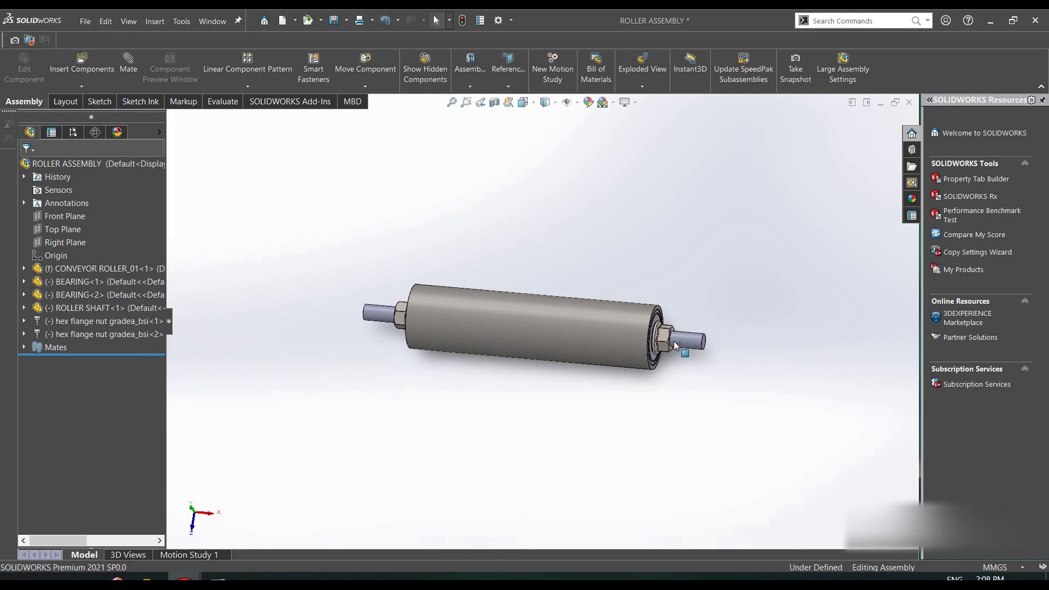
pyautogui.scroll(-1, 670, 337)
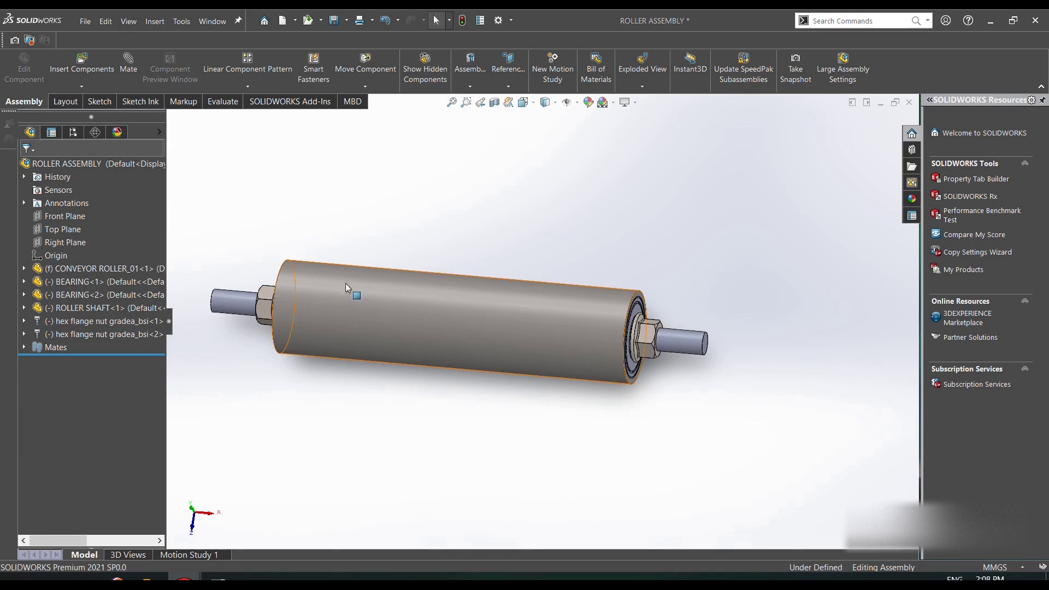
pyautogui.click(263, 280)
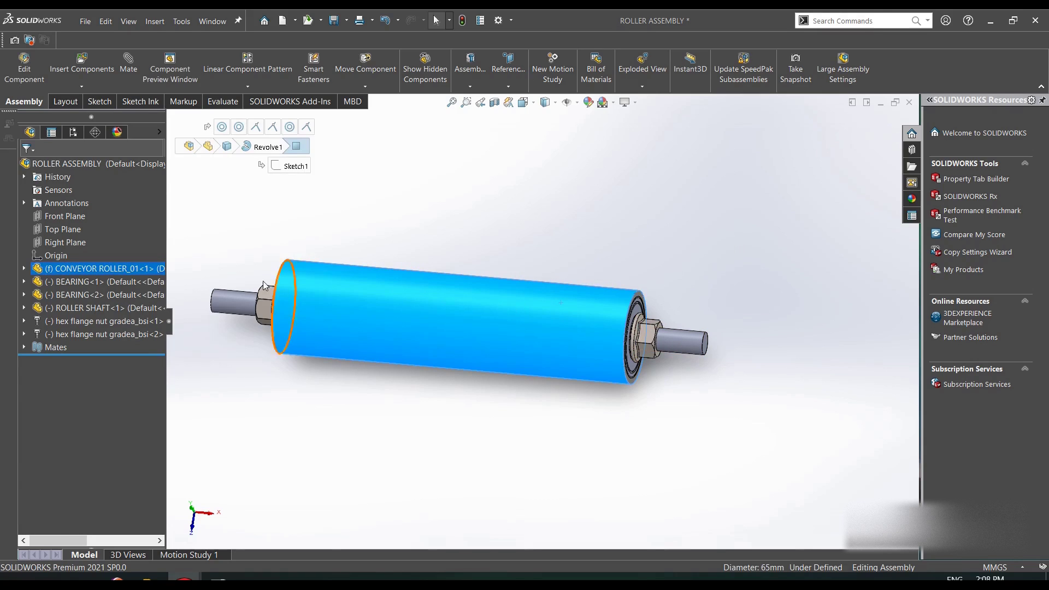
pyautogui.rightClick(136, 270)
pyautogui.click(214, 221)
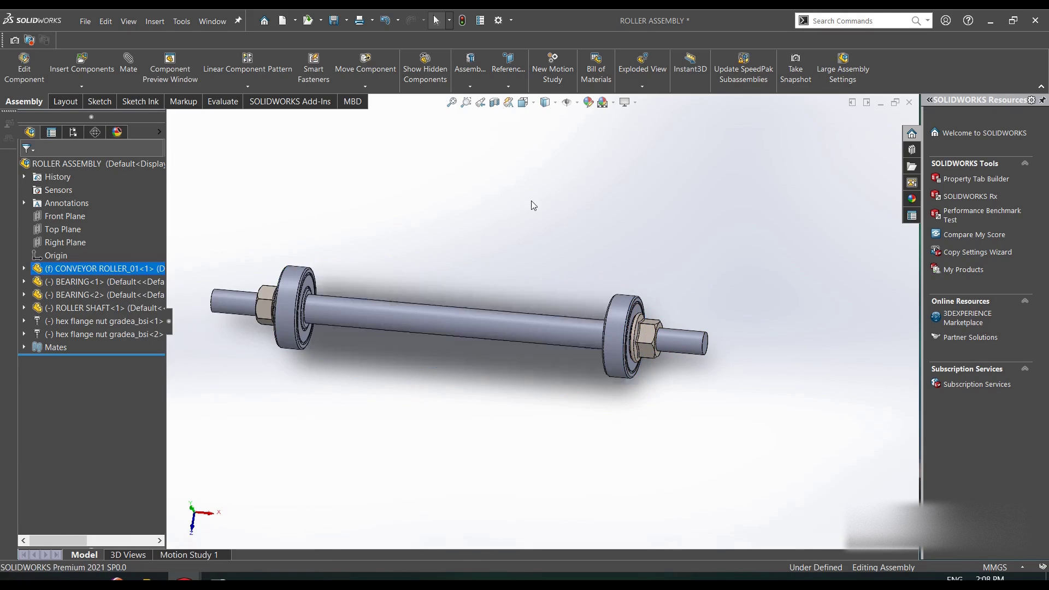
# Inspect the exposed shaft from several angles and select the outer cylindrical face of BEARING<1>.
pyautogui.rightClick(684, 222)
pyautogui.click(719, 277)
pyautogui.moveTo(510, 296)
pyautogui.mouseDown()
pyautogui.moveTo(487, 300)
pyautogui.moveTo(508, 335)
pyautogui.moveTo(502, 381)
pyautogui.mouseUp()
pyautogui.moveTo(393, 351); pyautogui.dragTo(381, 284)
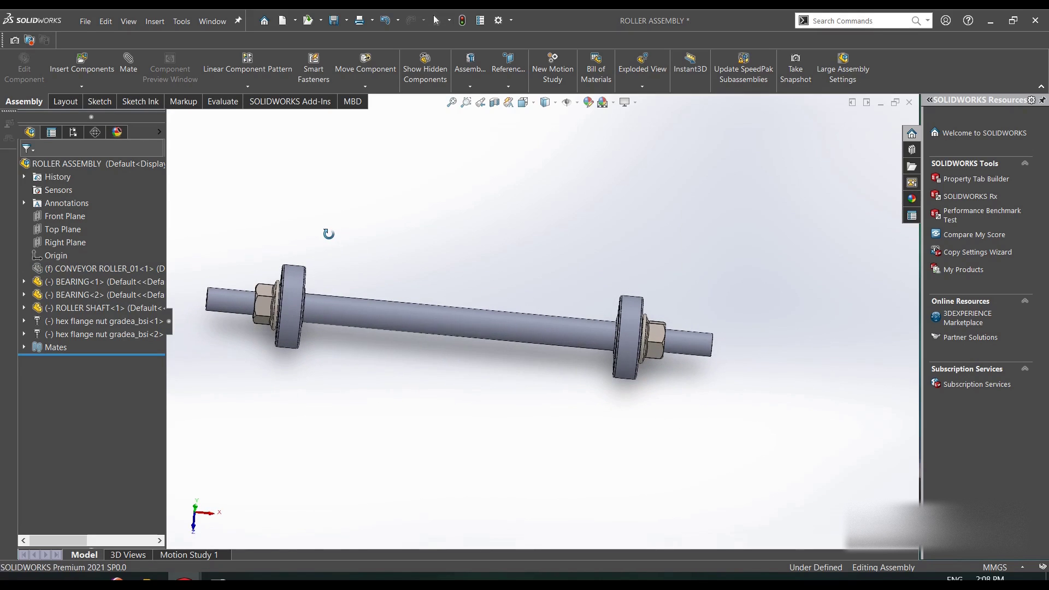
pyautogui.rightClick(330, 232)
pyautogui.click(355, 243)
pyautogui.scroll(-5, 330, 267)
pyautogui.click(312, 309)
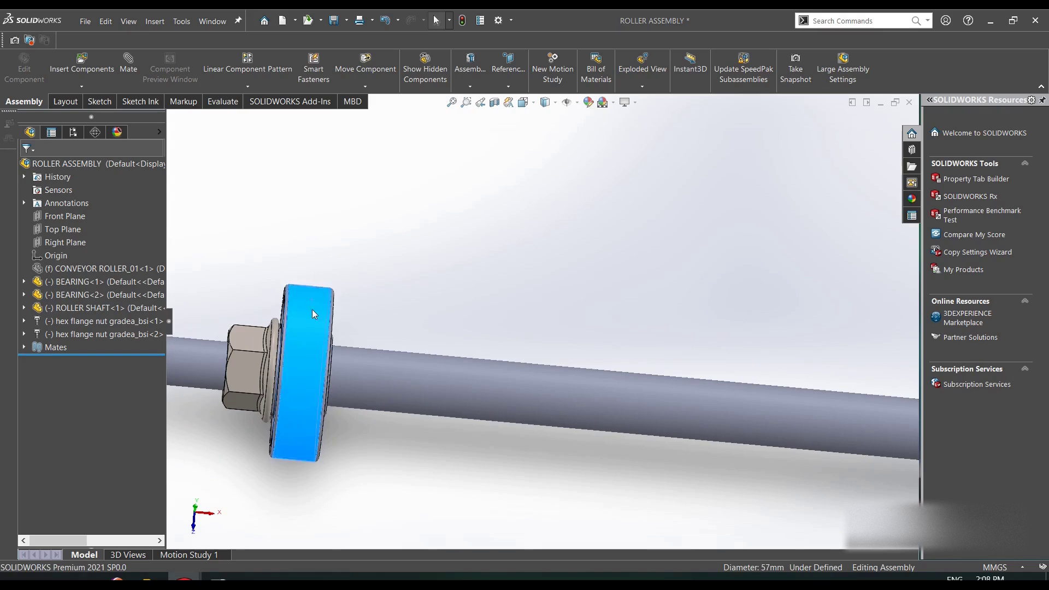
pyautogui.click(315, 417)
pyautogui.press('f')
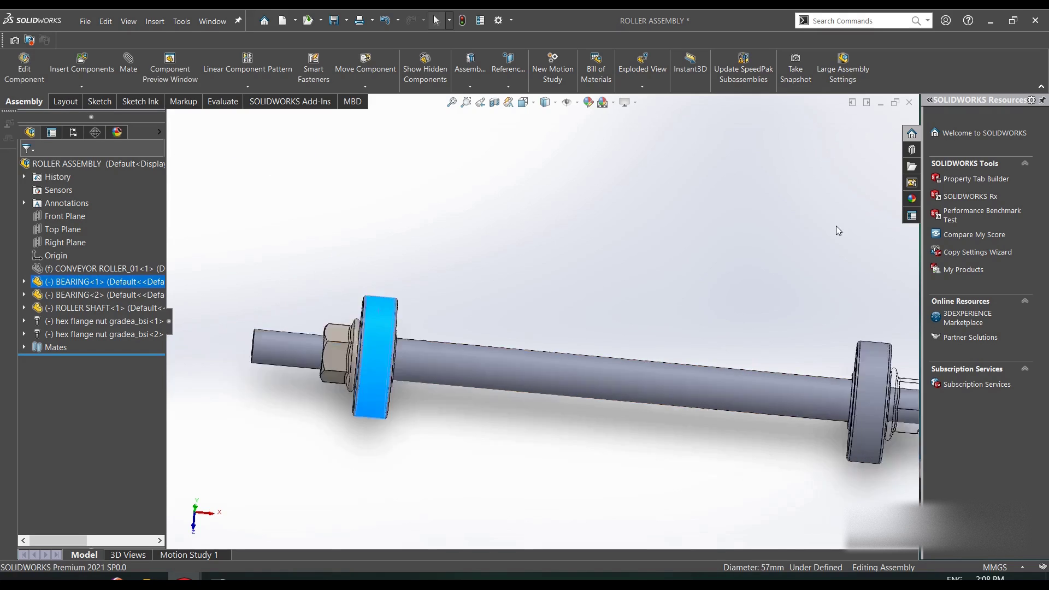
# Pick out the outer face of the bearing at the shaft's opposite end, reselect BEARING<1>, and clear the selection.
pyautogui.click(771, 340)
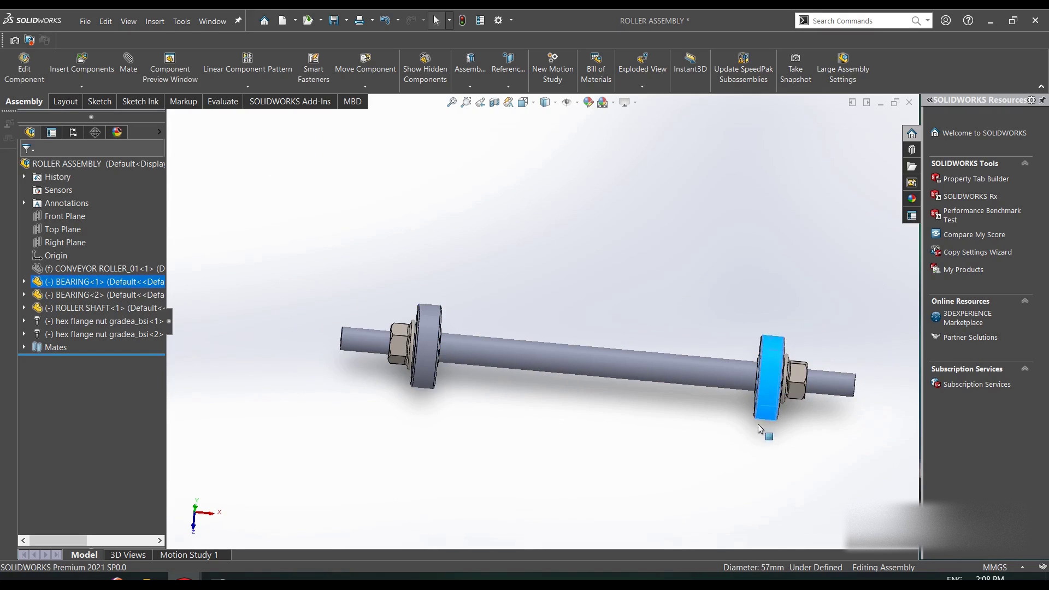
pyautogui.click(499, 279)
pyautogui.click(432, 361)
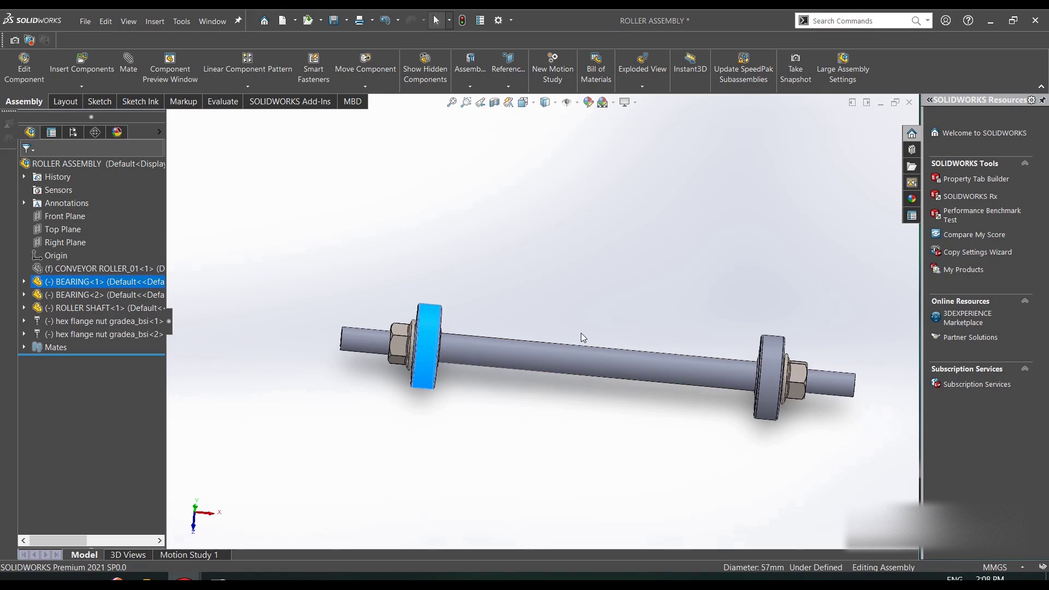
pyautogui.rightClick(541, 241)
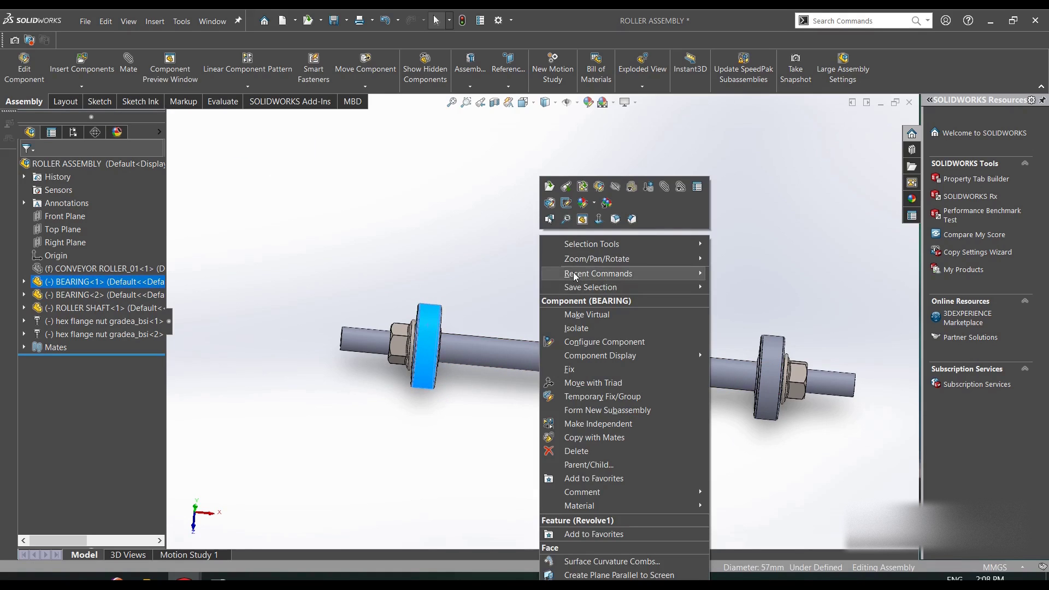
pyautogui.click(457, 239)
# Show the hidden roller shell CONVEYOR ROLLER_01<1> again and clear the selection.
pyautogui.click(113, 266)
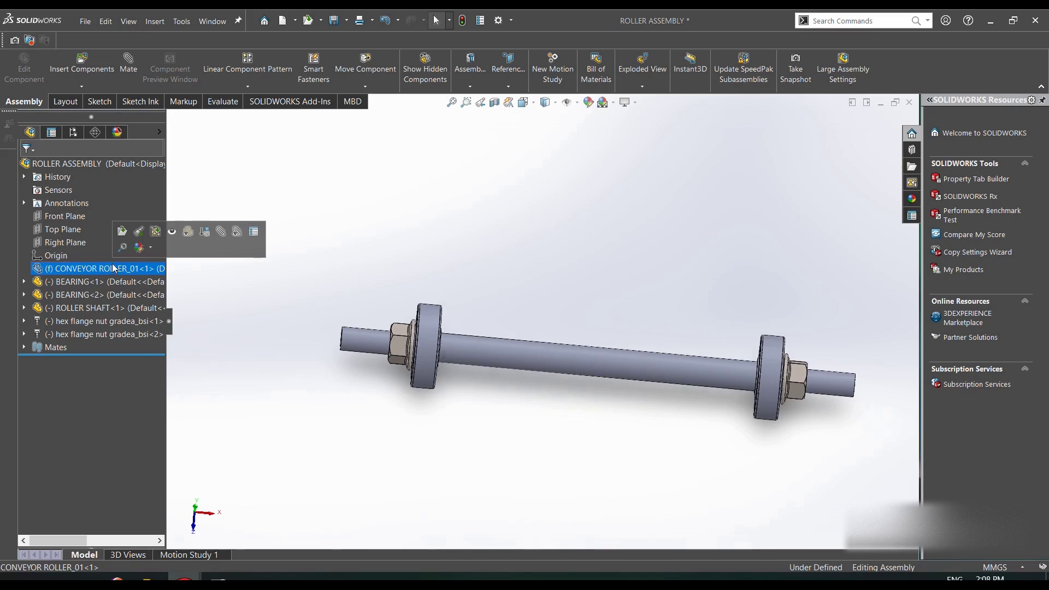
pyautogui.click(155, 230)
pyautogui.click(602, 223)
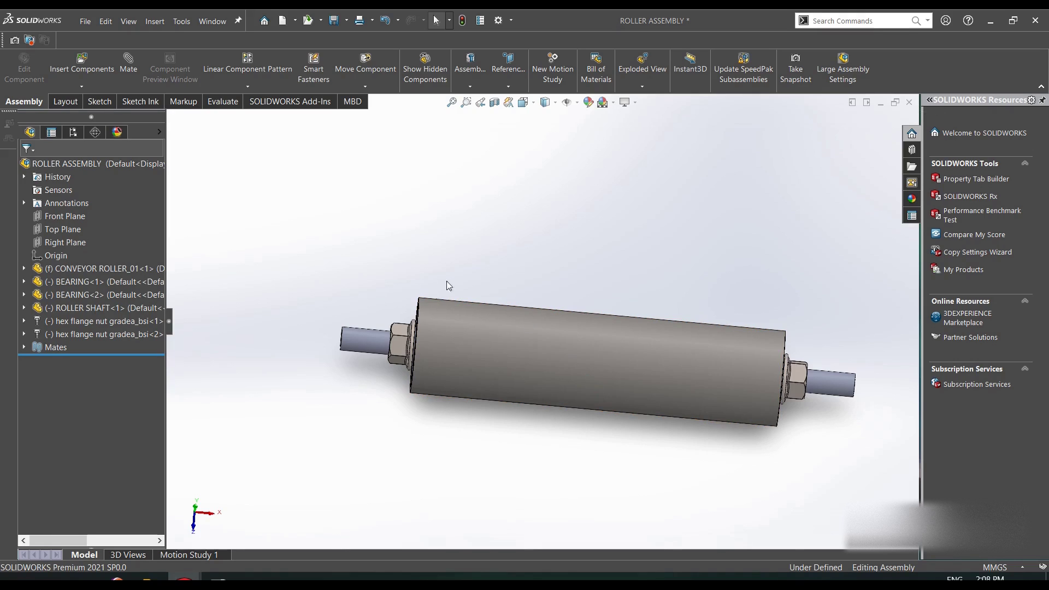
# Close ROLLER ASSEMBLY with its changes saved and view the conveyor belt roller assembly square to the support's gusset face.
pyautogui.click(907, 104)
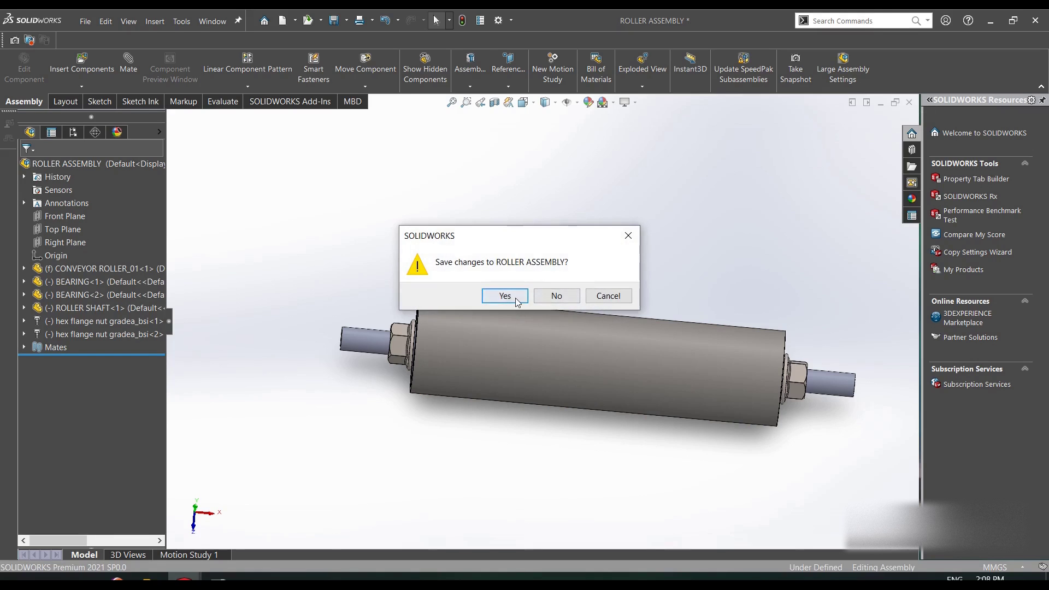
pyautogui.click(505, 296)
pyautogui.click(539, 237)
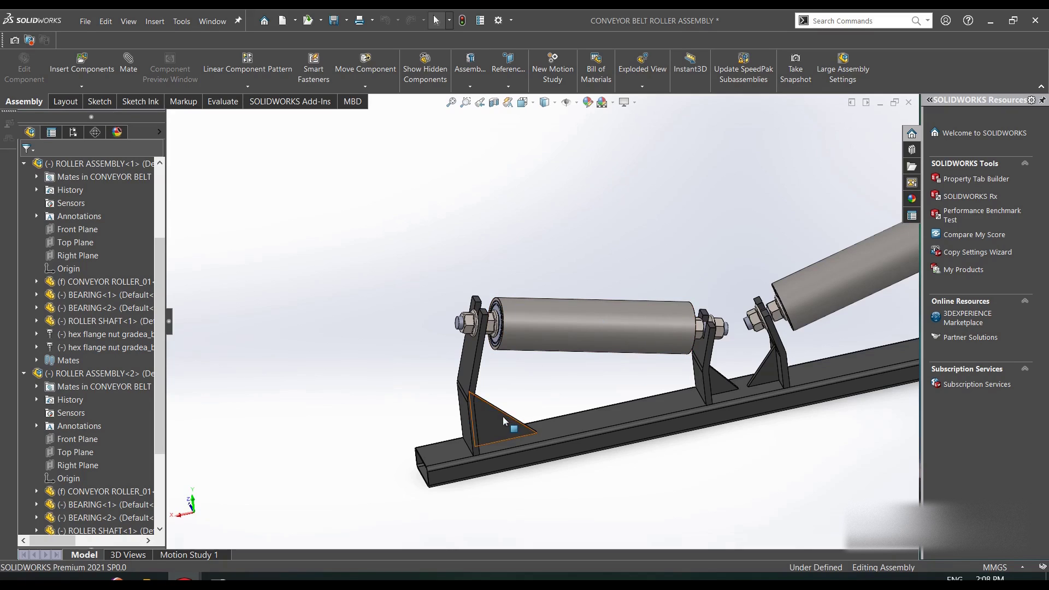
pyautogui.click(502, 416)
pyautogui.click(602, 382)
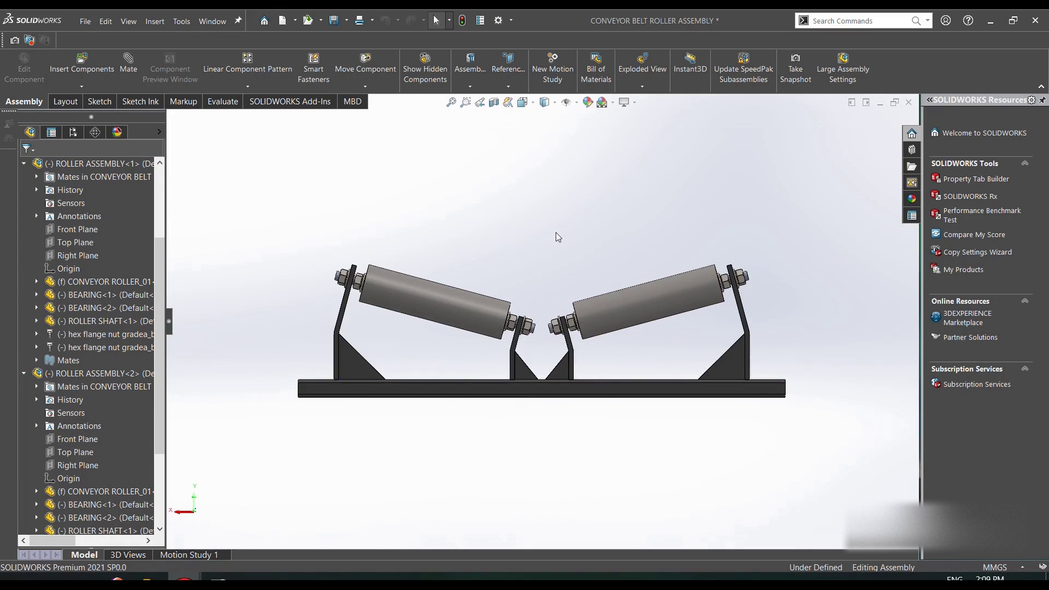
pyautogui.scroll(-2, 453, 262)
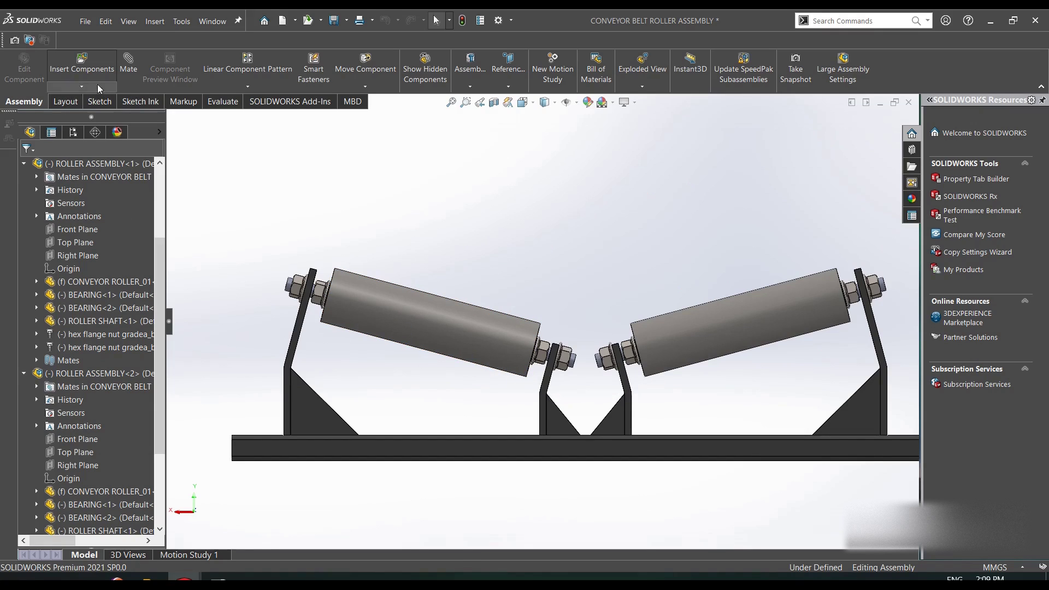
# Sketch a right triangle on the support beam's front face, with its slanted side about 196 mm long along the inclined roller's underside.
pyautogui.click(100, 101)
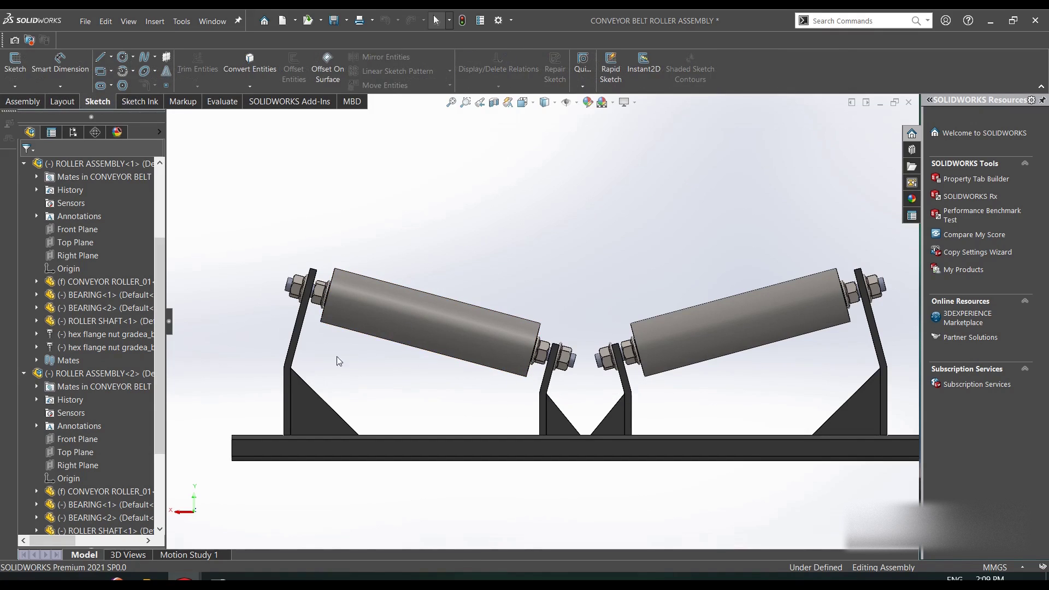
pyautogui.click(102, 62)
pyautogui.click(461, 451)
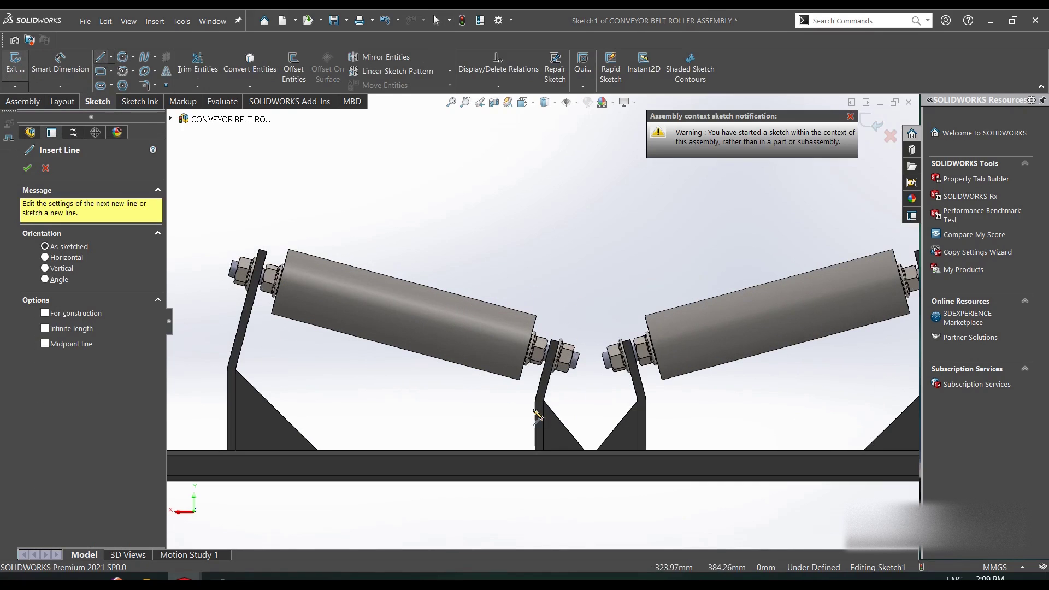
pyautogui.click(513, 377)
pyautogui.click(317, 377)
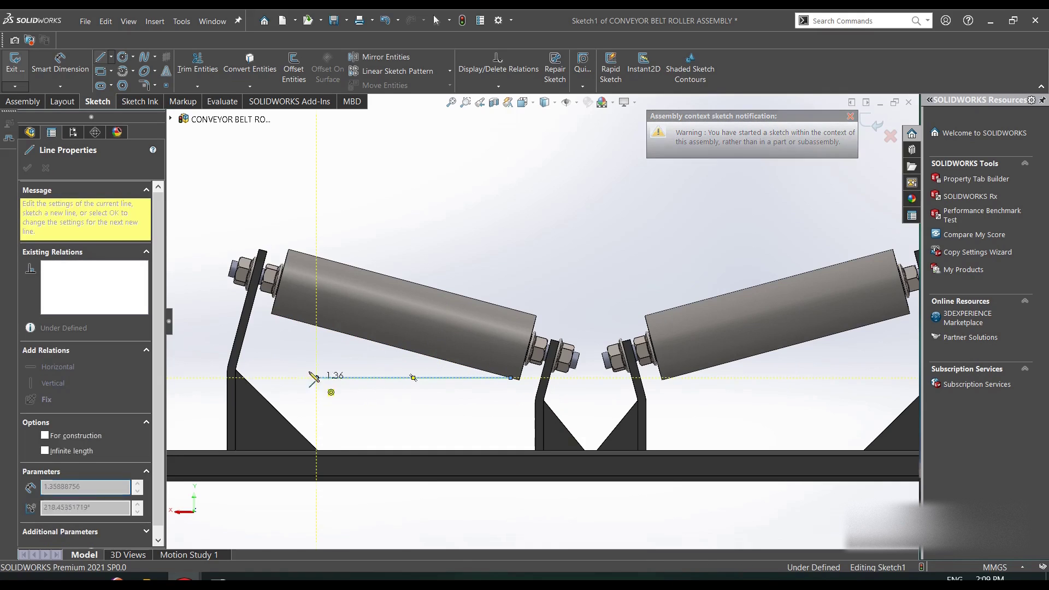
pyautogui.rightClick(285, 338)
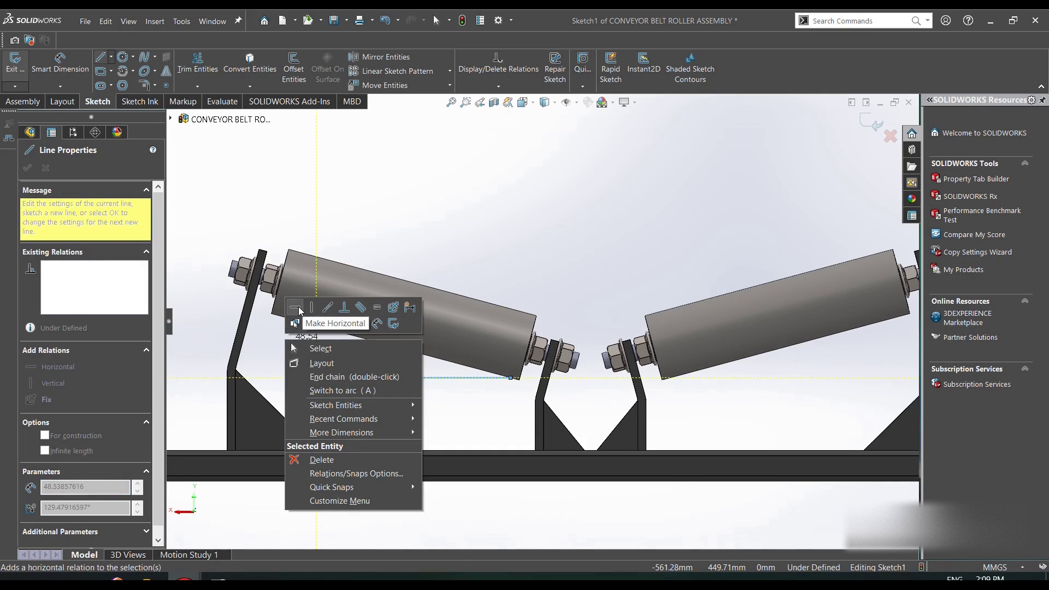
pyautogui.click(330, 309)
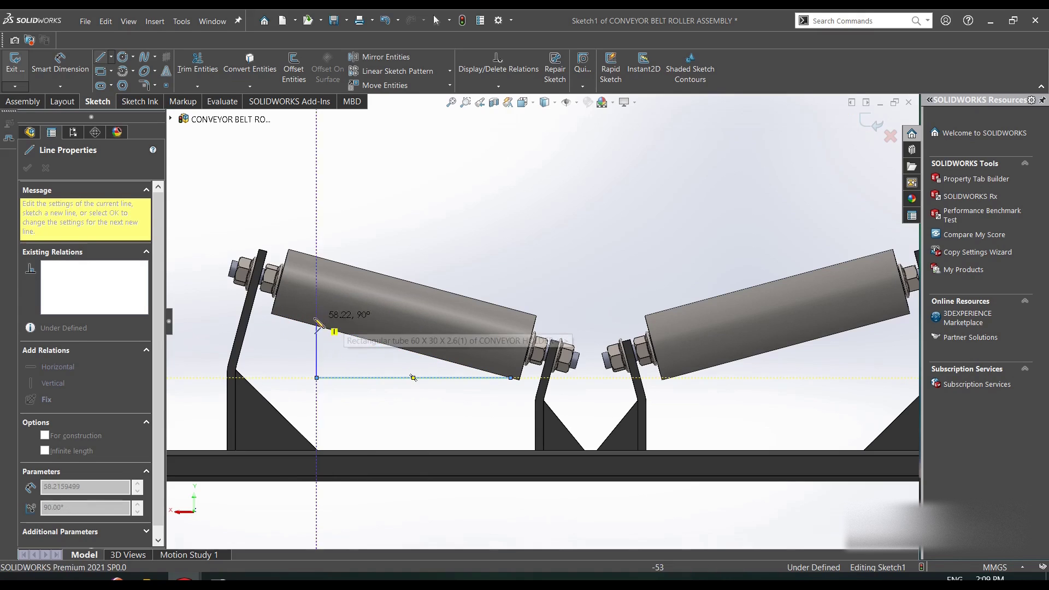
pyautogui.click(317, 326)
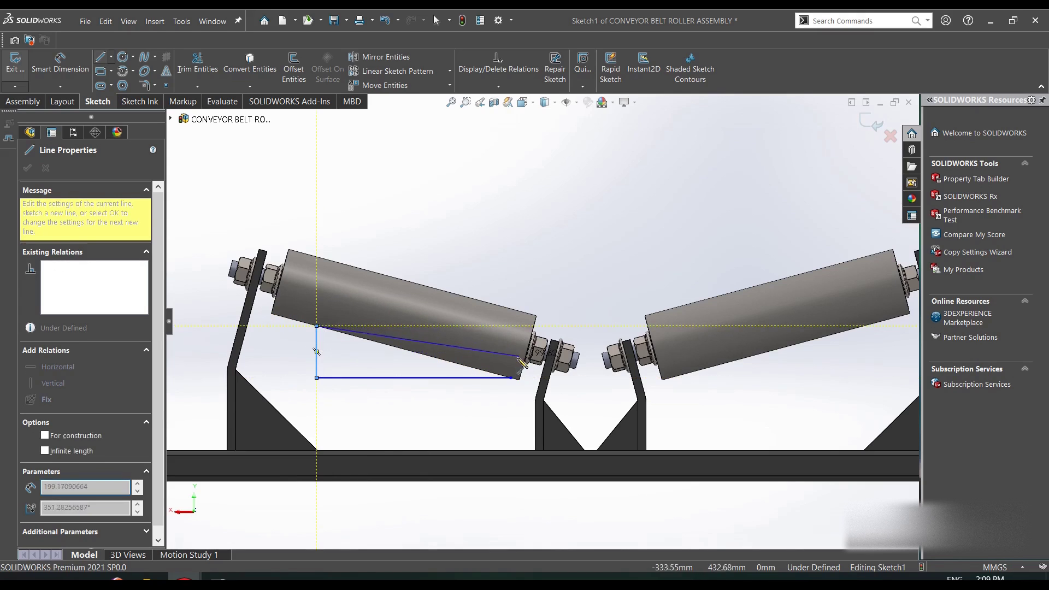
pyautogui.click(510, 377)
pyautogui.press('Escape')
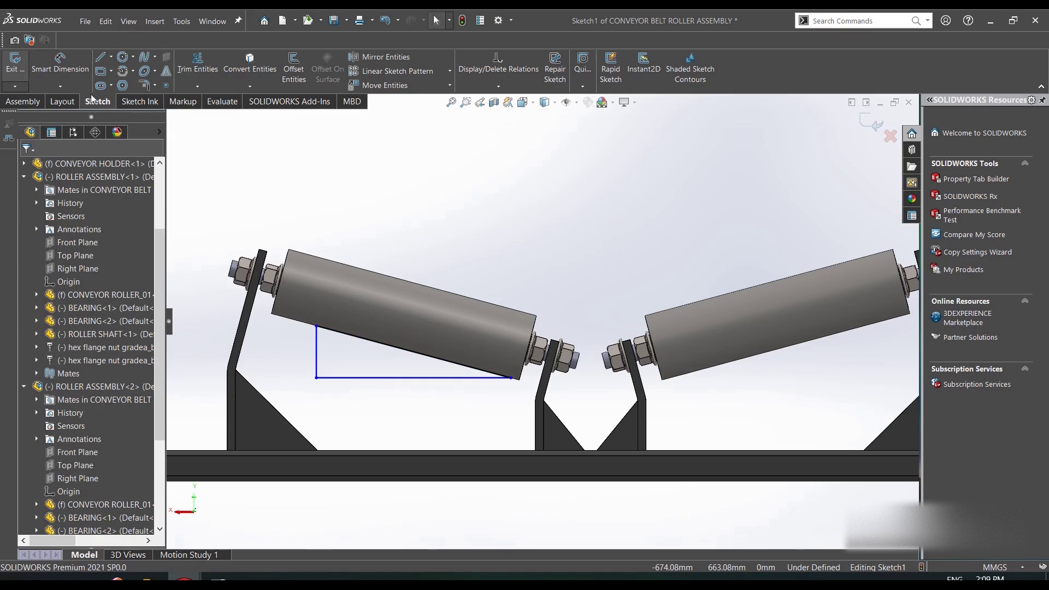
# Dimension the angle between the triangle's slanted side and its horizontal base as a driven dimension.
pyautogui.click(60, 63)
pyautogui.click(416, 352)
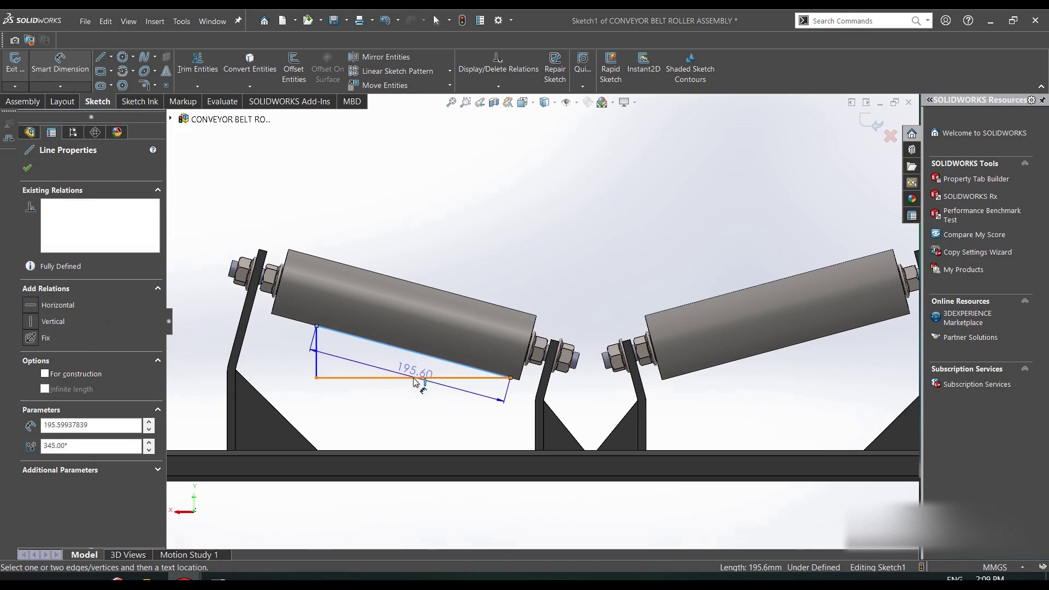
pyautogui.click(396, 376)
pyautogui.click(365, 348)
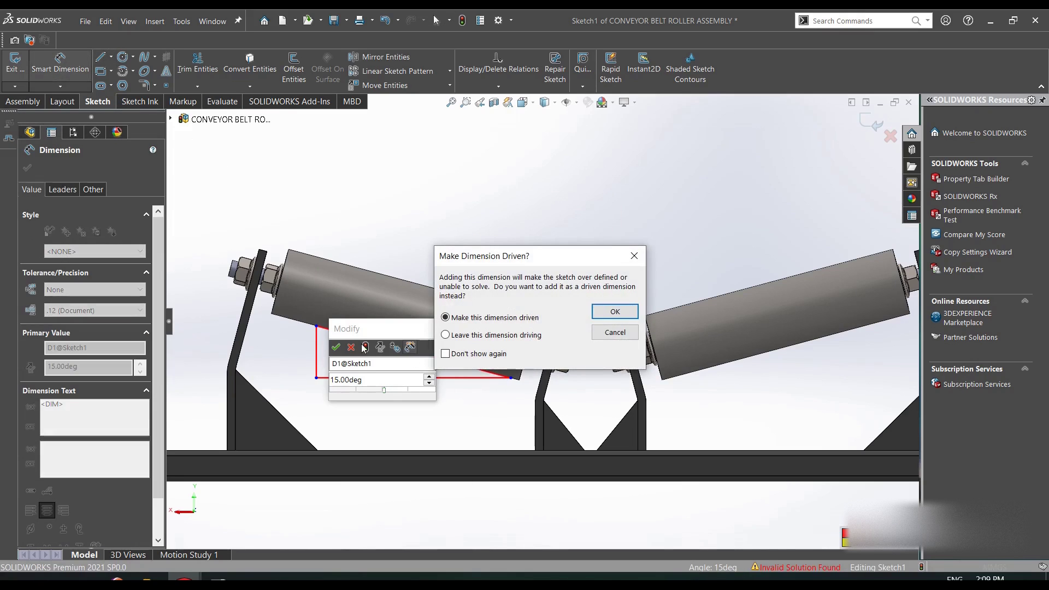
pyautogui.click(632, 313)
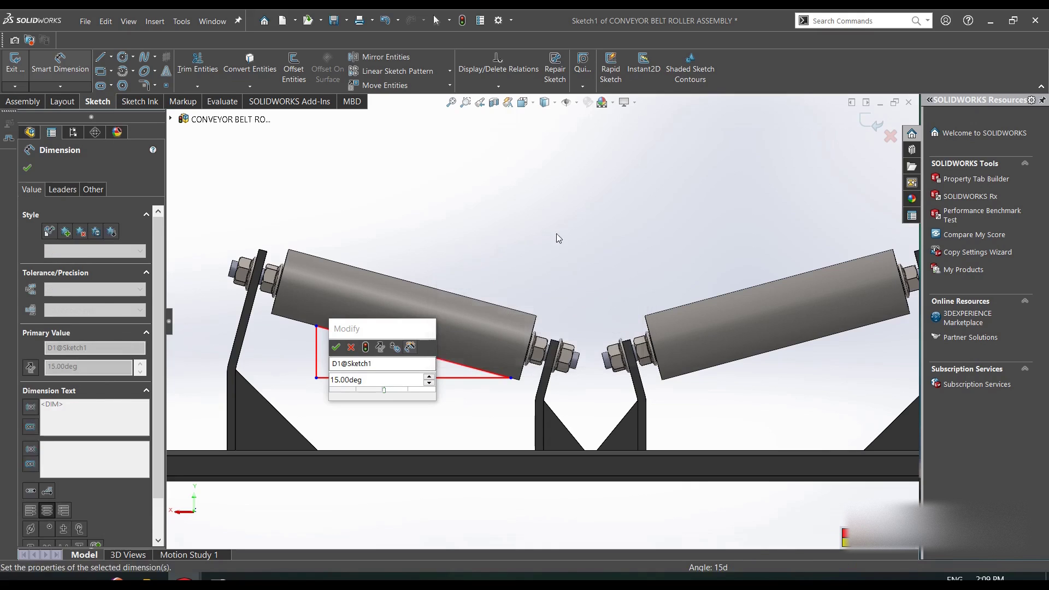
pyautogui.press('Escape')
# Leave the triangle sketch and discard its changes.
pyautogui.rightClick(402, 201)
pyautogui.click(403, 244)
pyautogui.moveTo(263, 201)
pyautogui.mouseDown()
pyautogui.moveTo(503, 487)
pyautogui.moveTo(618, 262)
pyautogui.mouseUp()
pyautogui.click(532, 260)
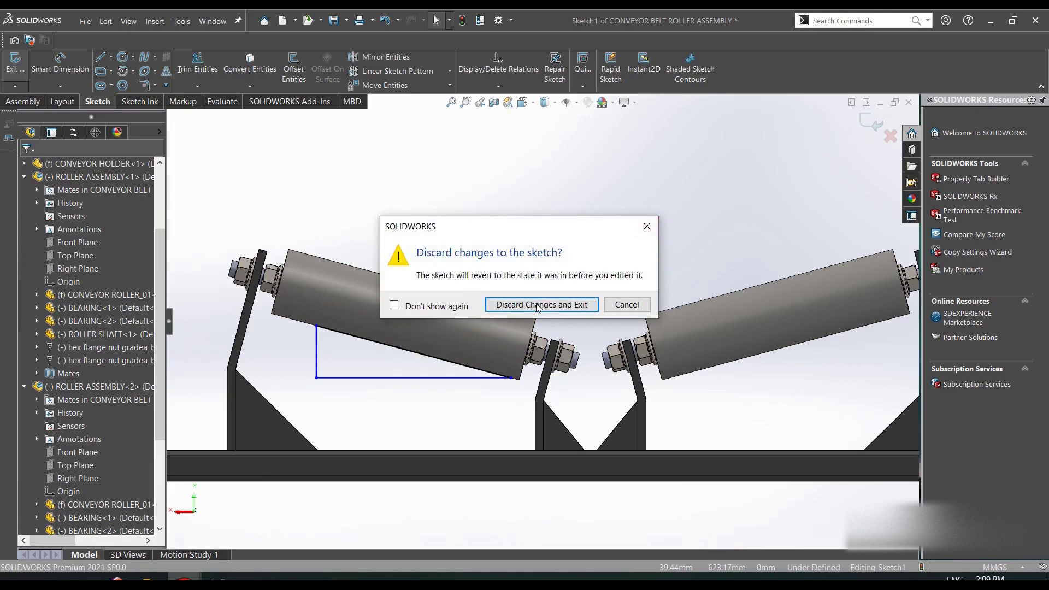
pyautogui.click(541, 306)
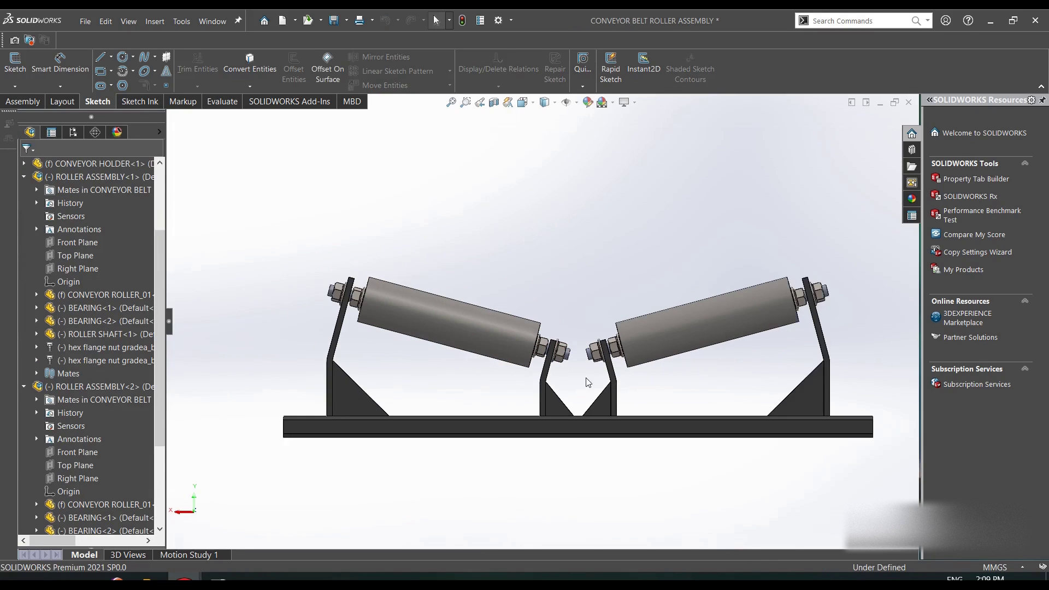
# Select the CONVEYOR ROLLER_01 shell of ROLLER ASSEMBLY<2> and clear the selection.
pyautogui.scroll(-2, 578, 368)
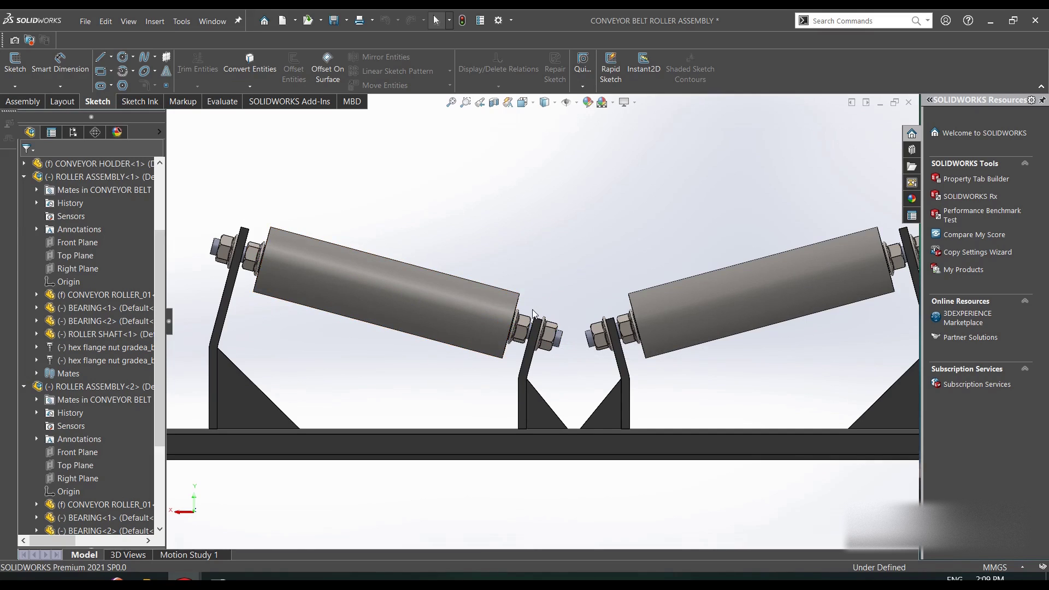
pyautogui.click(436, 298)
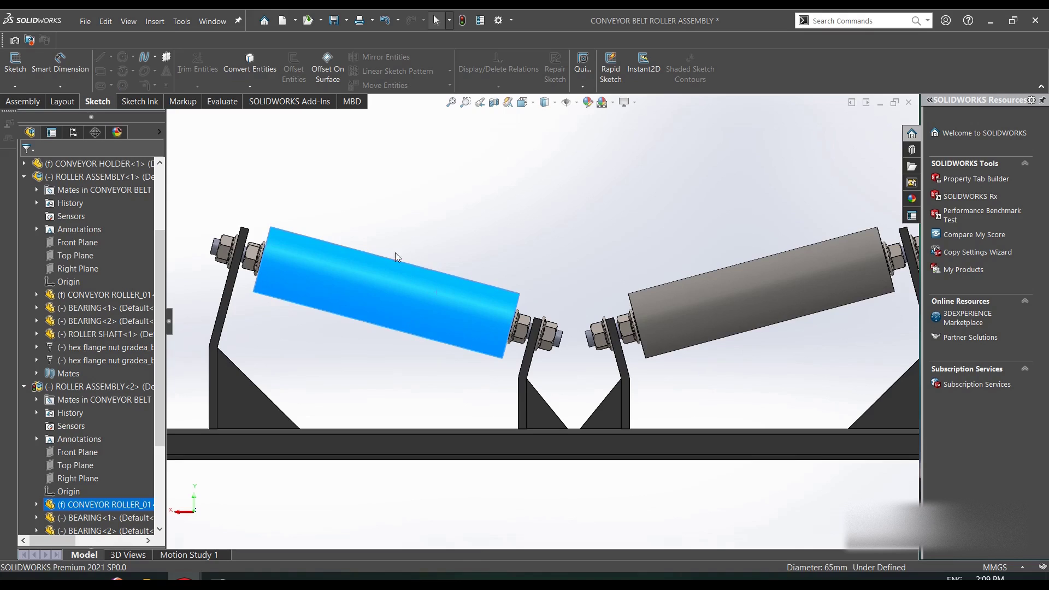
pyautogui.scroll(3, 681, 245)
pyautogui.rightClick(558, 195)
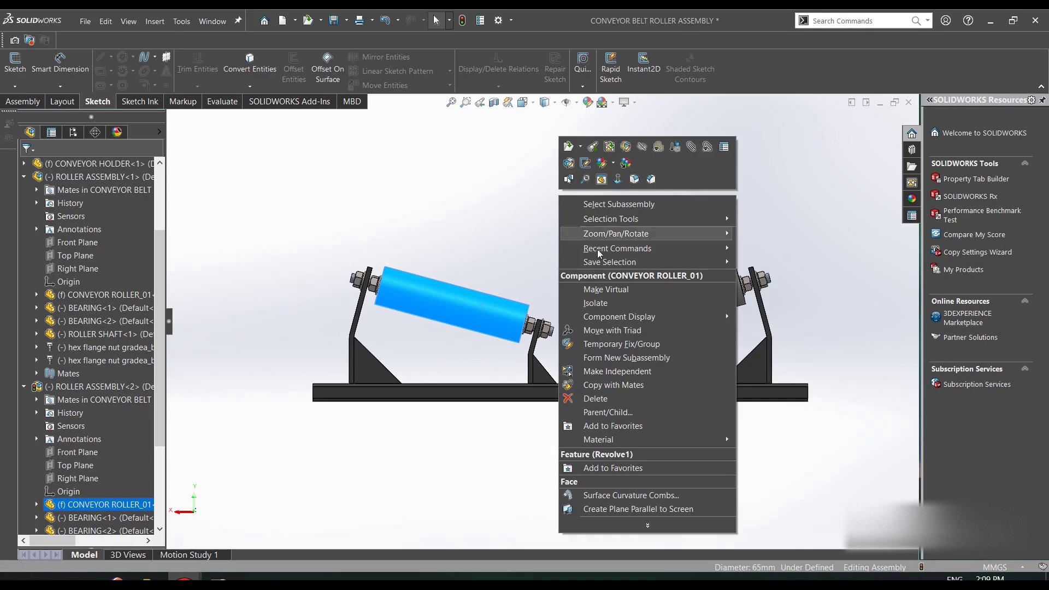
pyautogui.click(520, 202)
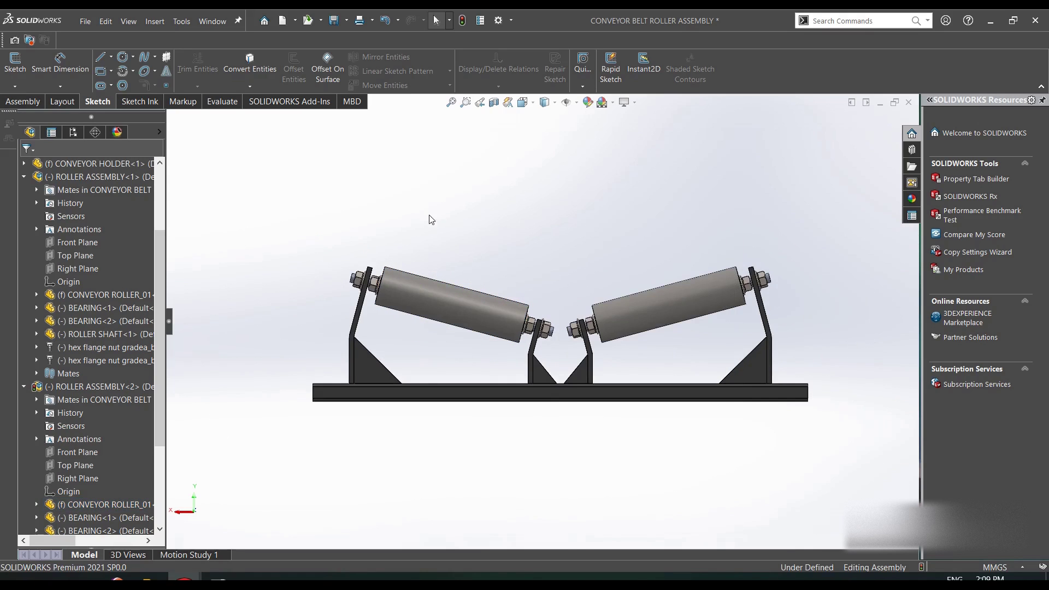
# Examine the support frame from an oblique angle, picking out the triangular gussets behind its uprights and clearing the selection.
pyautogui.rightClick(431, 220)
pyautogui.click(450, 264)
pyautogui.moveTo(416, 263); pyautogui.dragTo(411, 403)
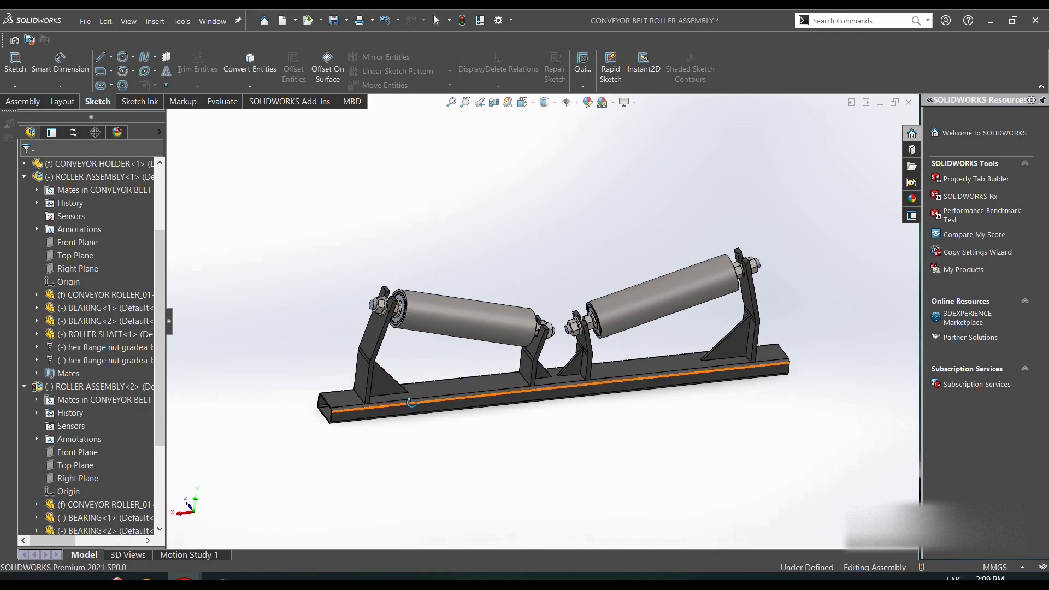
pyautogui.scroll(-3, 397, 374)
pyautogui.rightClick(510, 127)
pyautogui.click(525, 135)
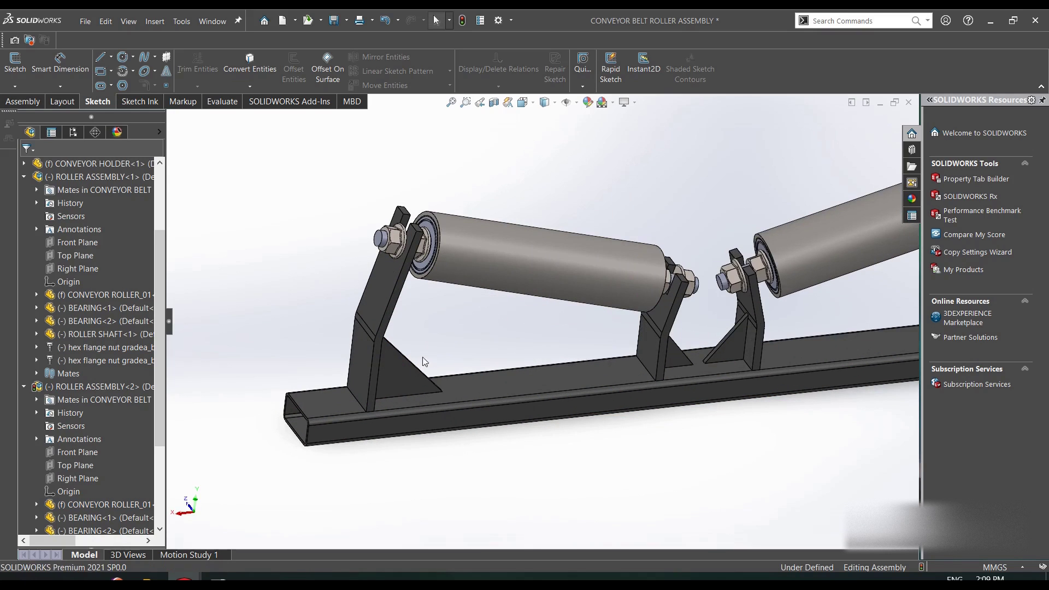
pyautogui.click(403, 365)
pyautogui.click(680, 355)
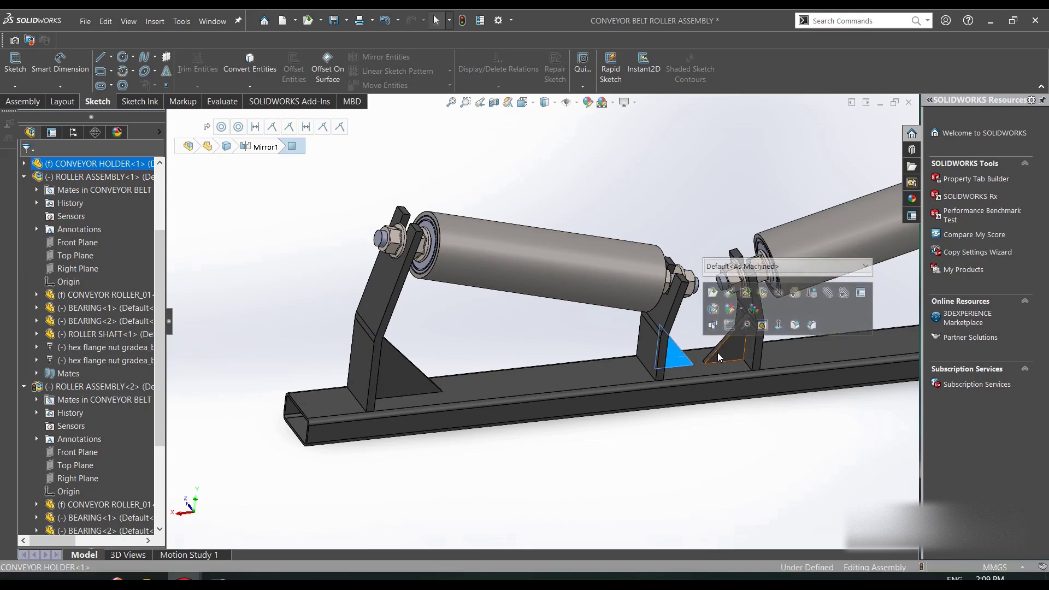
pyautogui.scroll(2, 720, 335)
pyautogui.click(816, 439)
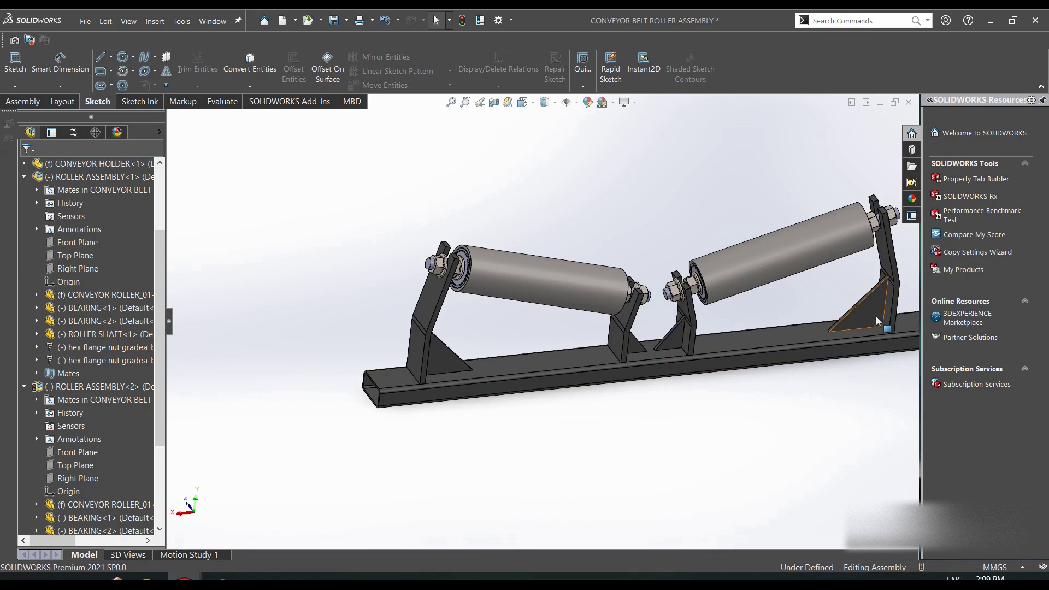
pyautogui.click(875, 315)
pyautogui.click(525, 241)
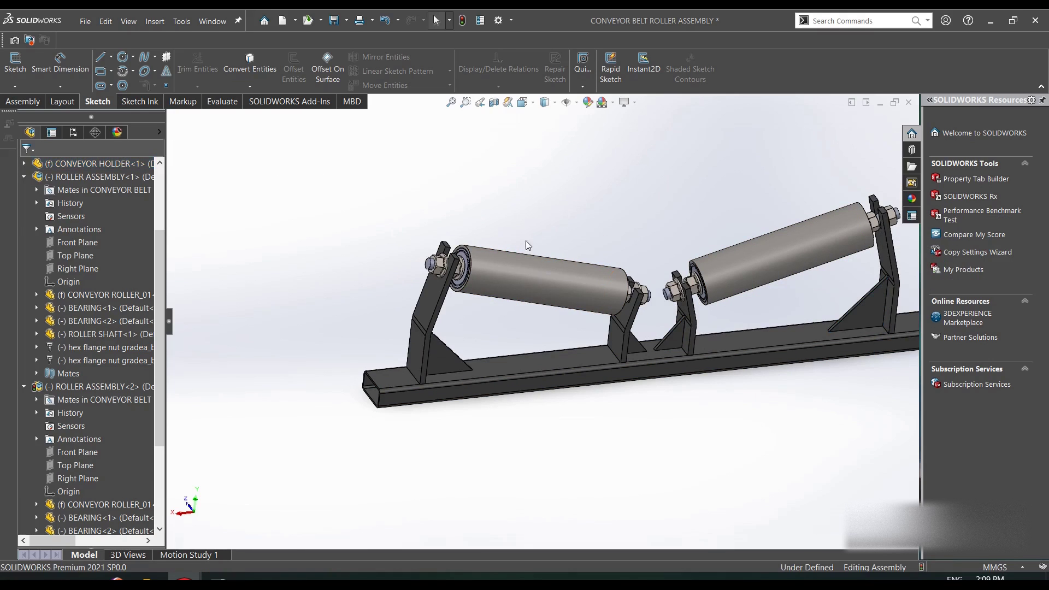
# Pick out the outer support's slotted upper plate, its lower upright face and its triangular gusset in turn.
pyautogui.click(433, 298)
pyautogui.click(415, 358)
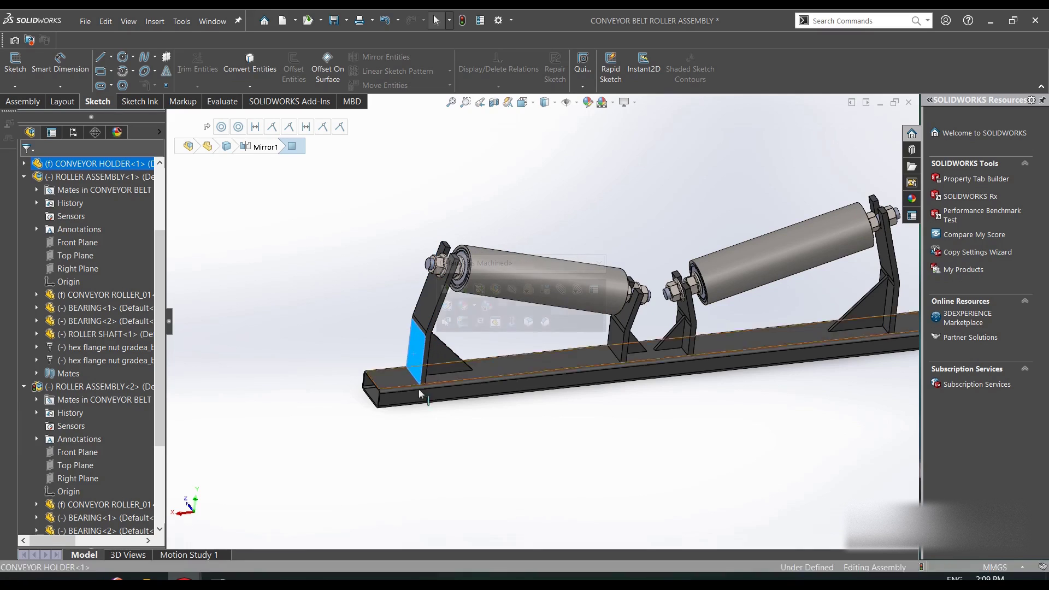
pyautogui.click(620, 170)
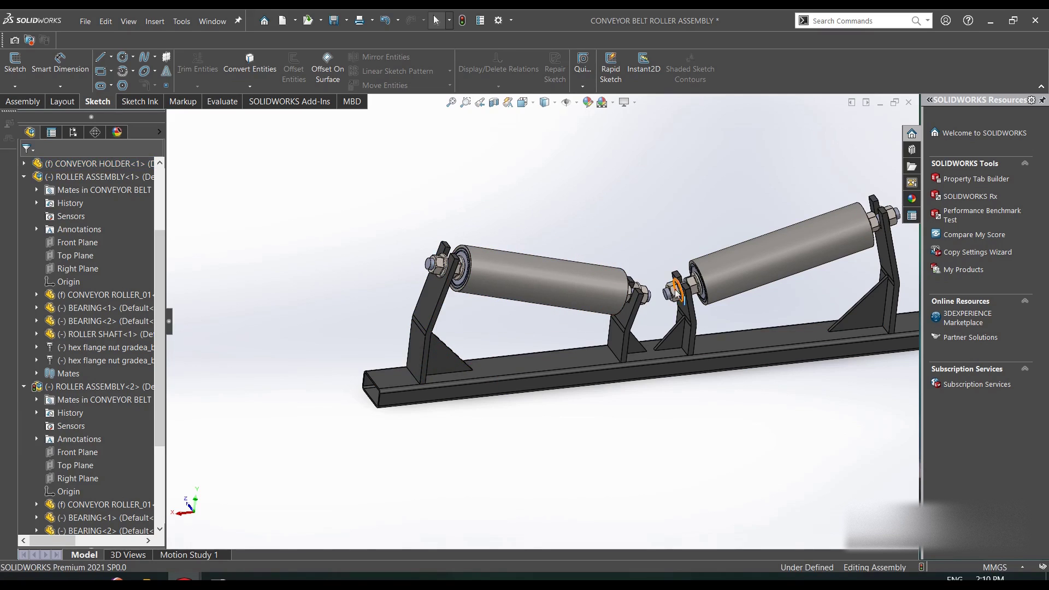
pyautogui.click(444, 360)
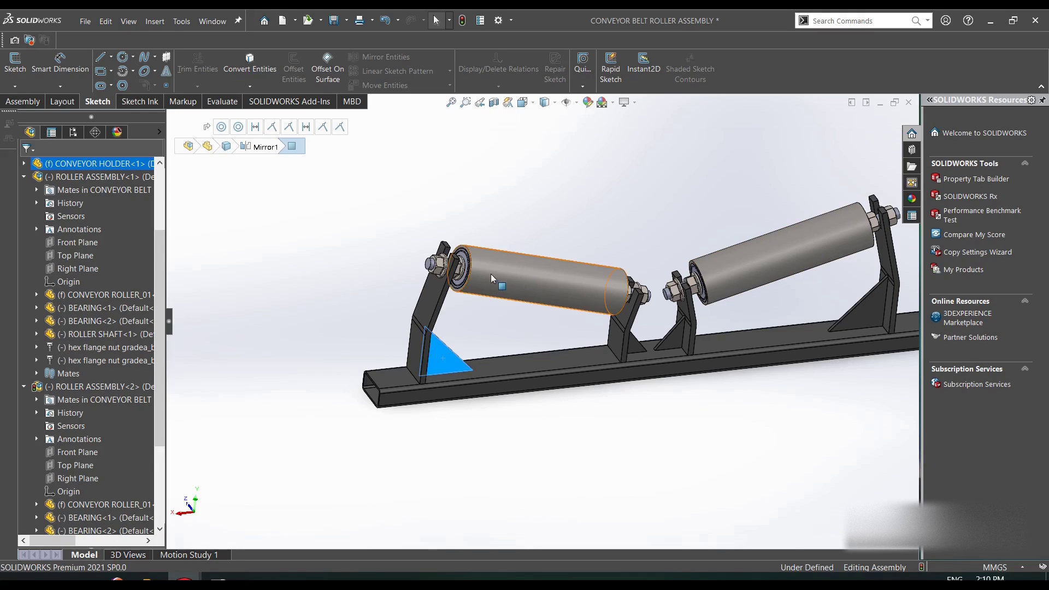
# Examine the slotted upper plates of the outer and inner supports that carry one roller, and clear the selection.
pyautogui.click(437, 292)
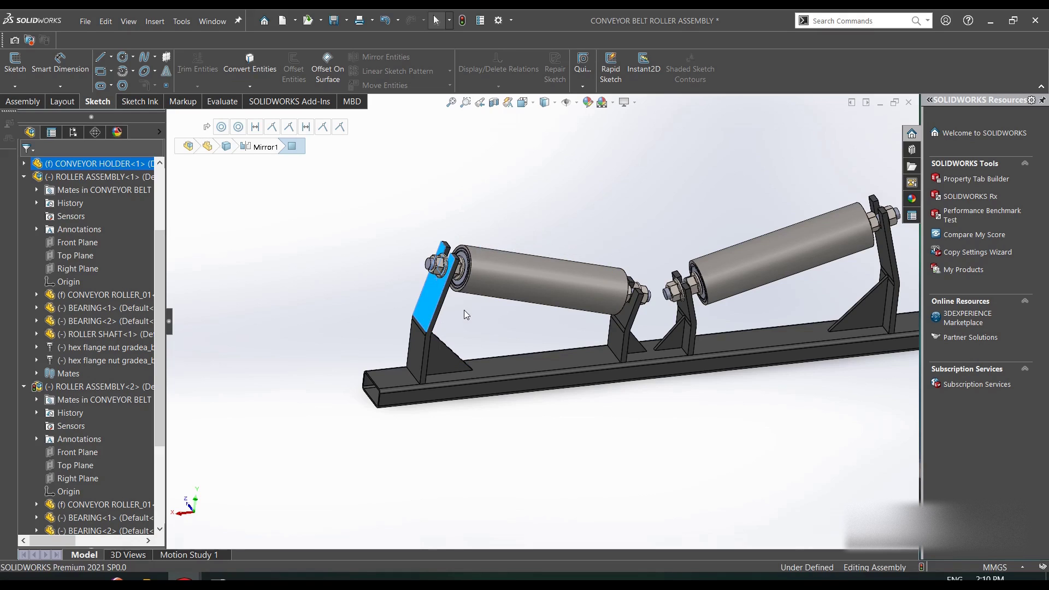
pyautogui.click(432, 279)
pyautogui.scroll(-4, 431, 281)
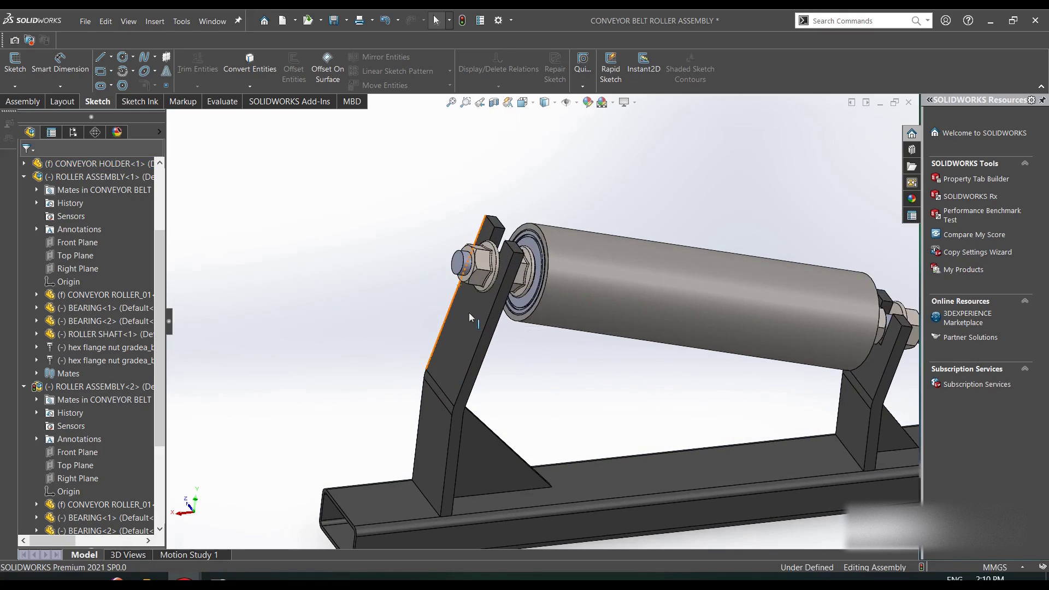
pyautogui.click(472, 317)
pyautogui.click(868, 378)
pyautogui.press('f')
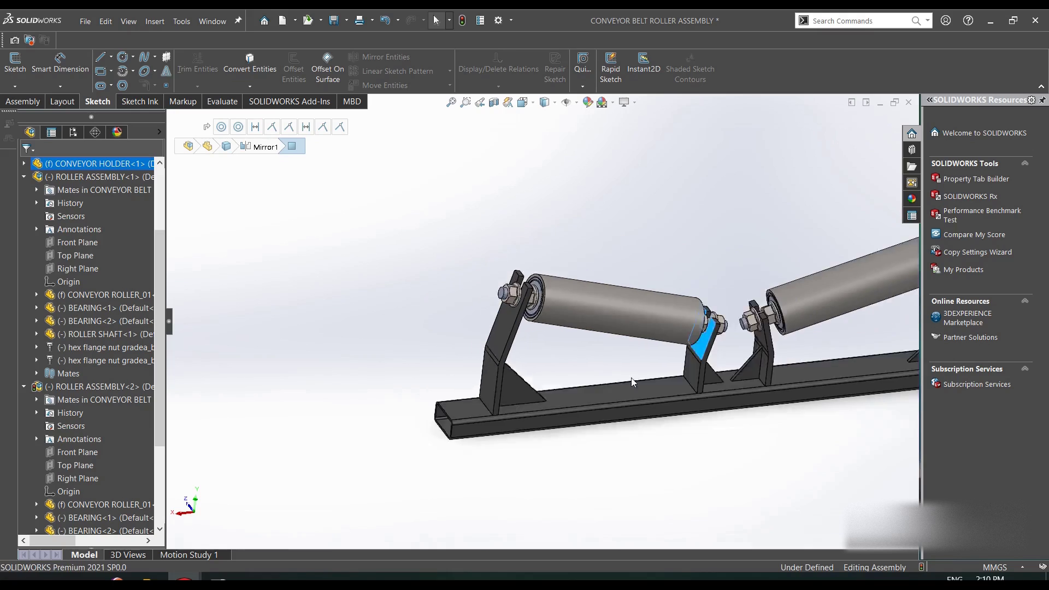
pyautogui.click(763, 305)
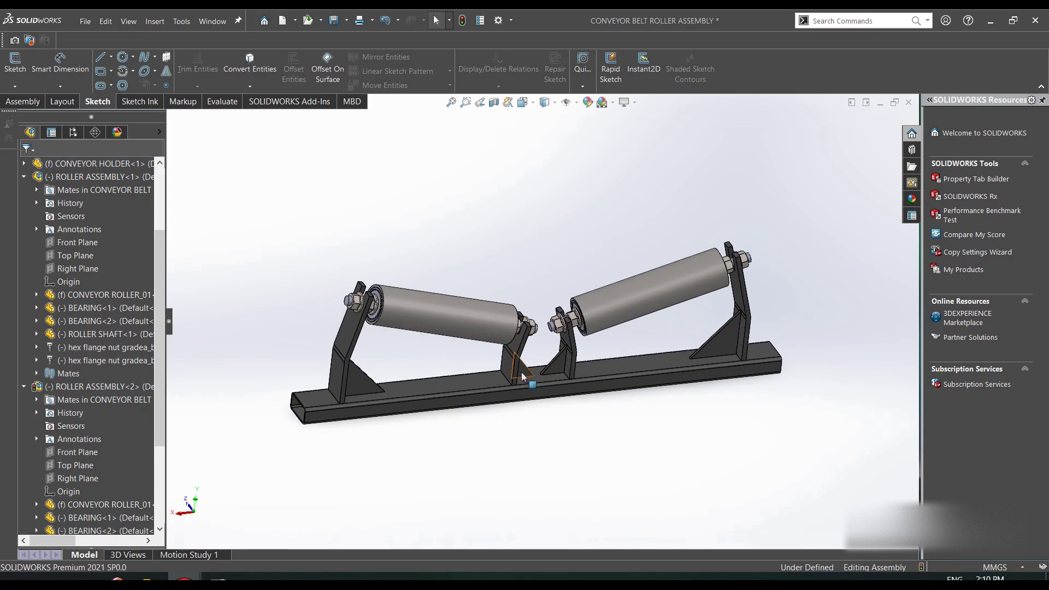
# Pick out the rectangular tube base of CONVEYOR HOLDER<1>, including its top face, and clear the selection.
pyautogui.click(307, 411)
pyautogui.click(295, 429)
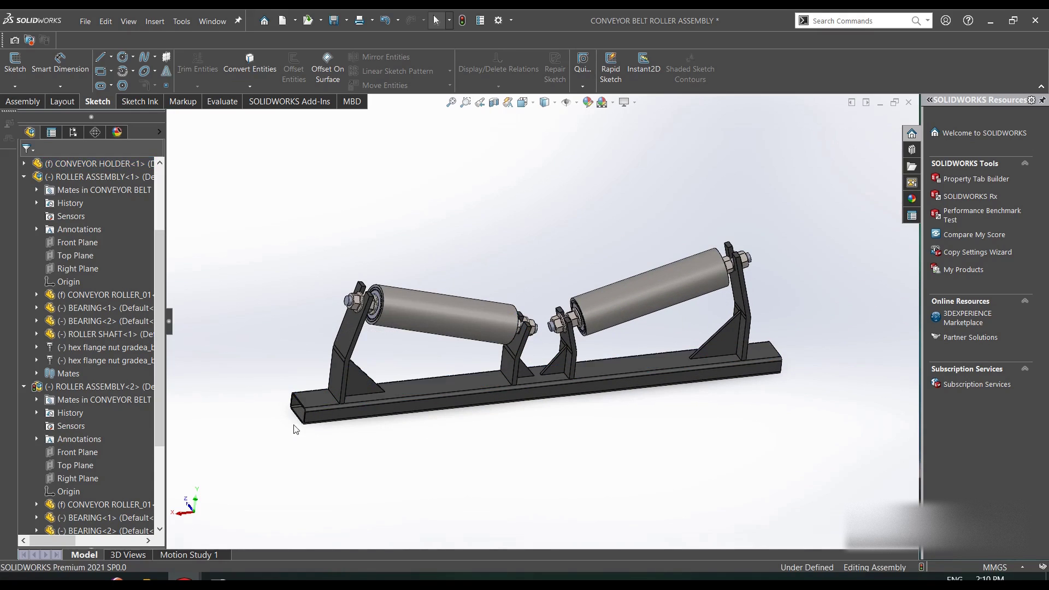
pyautogui.click(322, 402)
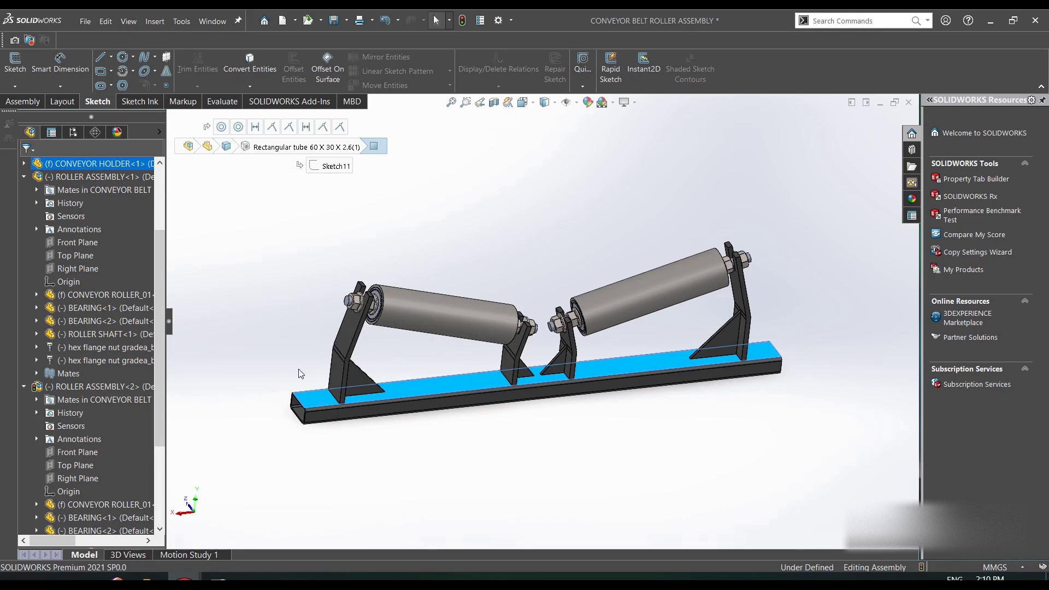
pyautogui.click(276, 309)
# Open the CONVEYOR HOLDER part on its own, select its Rectangular tube 60 X 30 X 2.6(1) feature and clear the selection.
pyautogui.click(98, 163)
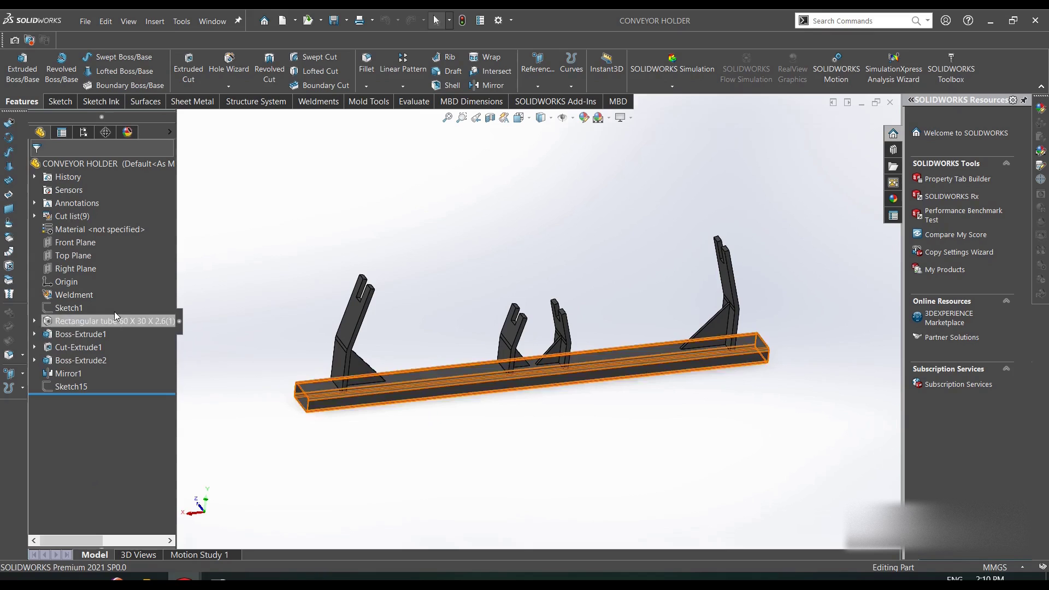
pyautogui.click(128, 322)
pyautogui.click(436, 255)
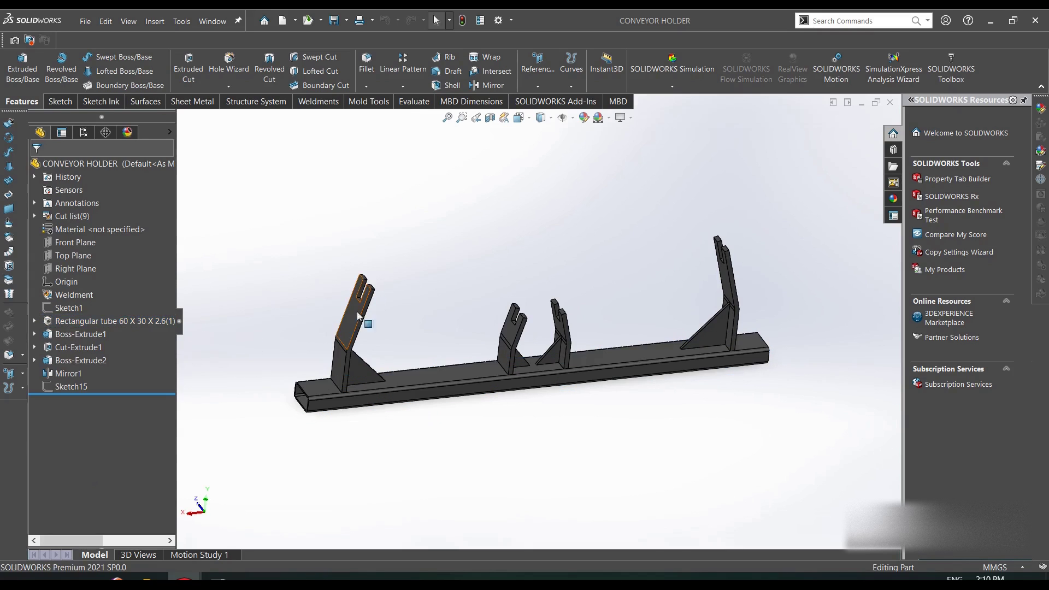
# Inspect the holder's mirrored slotted plate and the Boss-Extrude2 gusset on the outer support at the opposite end.
pyautogui.click(355, 323)
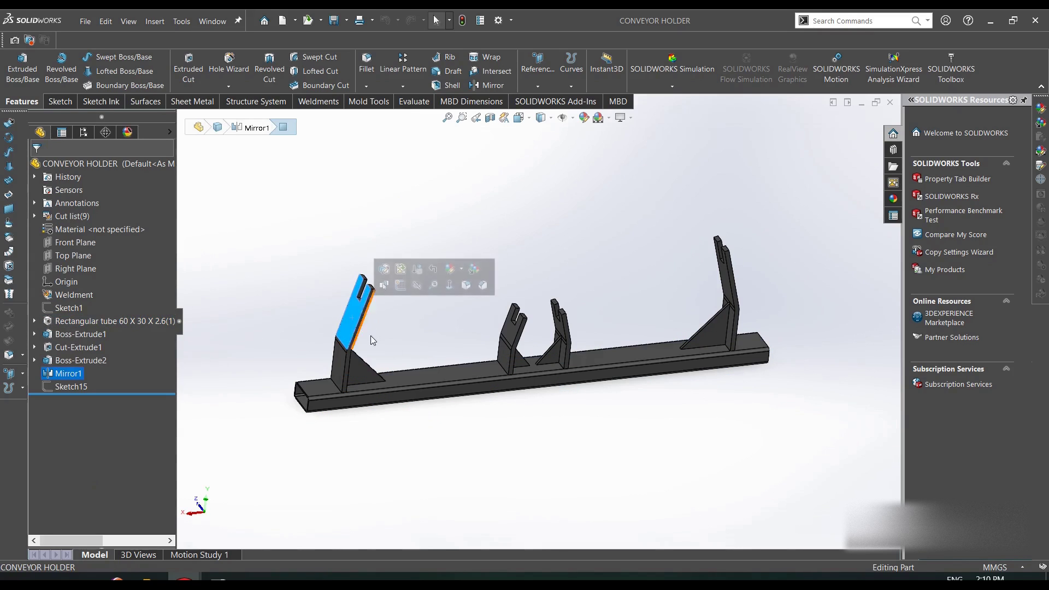
pyautogui.click(722, 332)
pyautogui.click(657, 302)
pyautogui.scroll(-7, 720, 339)
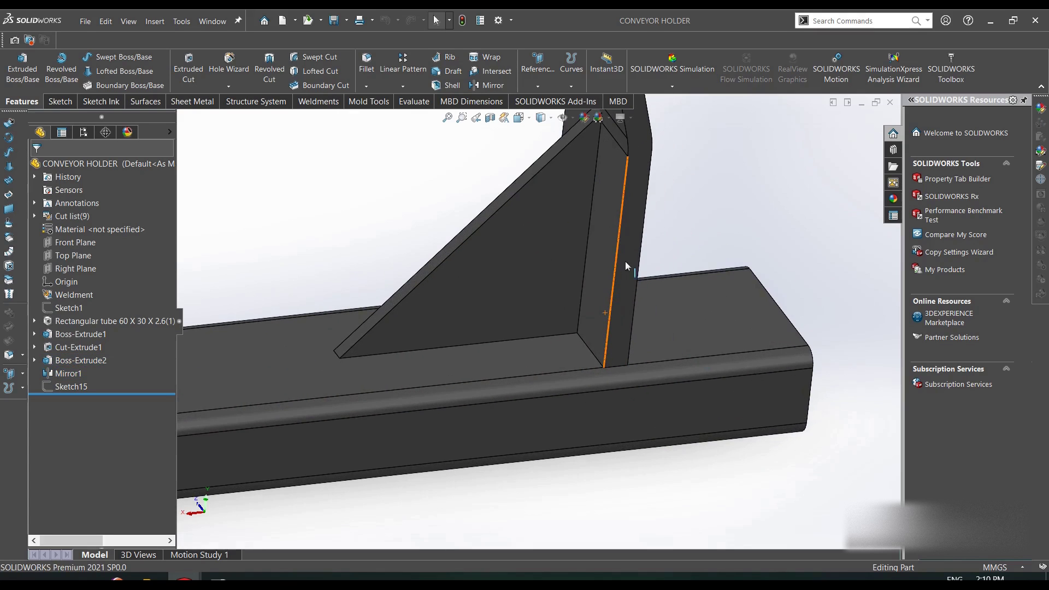
pyautogui.click(536, 204)
pyautogui.scroll(5, 538, 314)
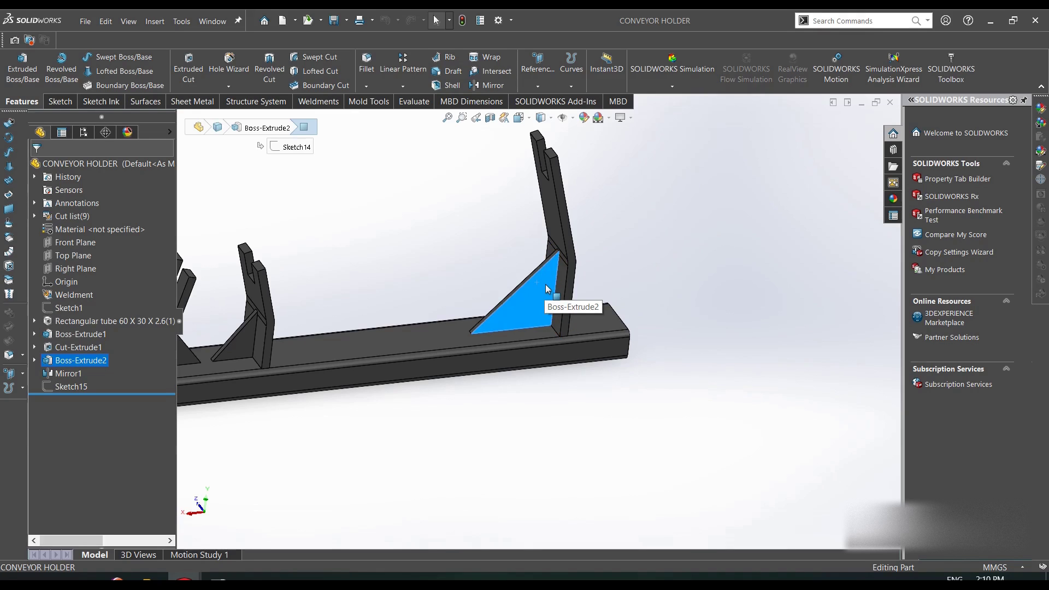
# Clear the gusset selection and review the whole CONVEYOR HOLDER with its four slotted supports on the tube base.
pyautogui.scroll(3, 621, 253)
pyautogui.click(607, 205)
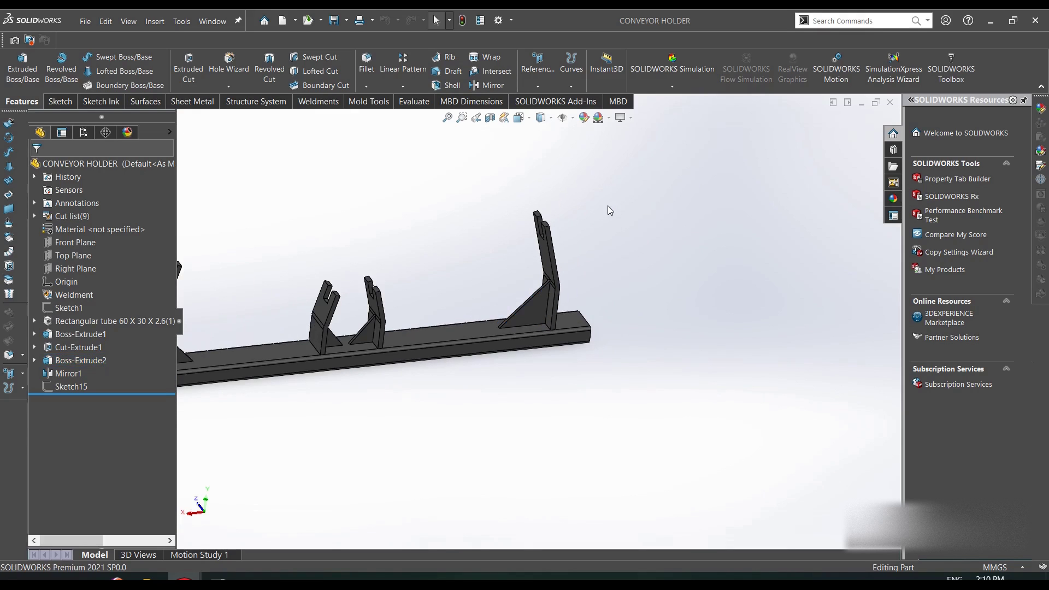
pyautogui.scroll(2, 523, 250)
pyautogui.scroll(-3, 297, 345)
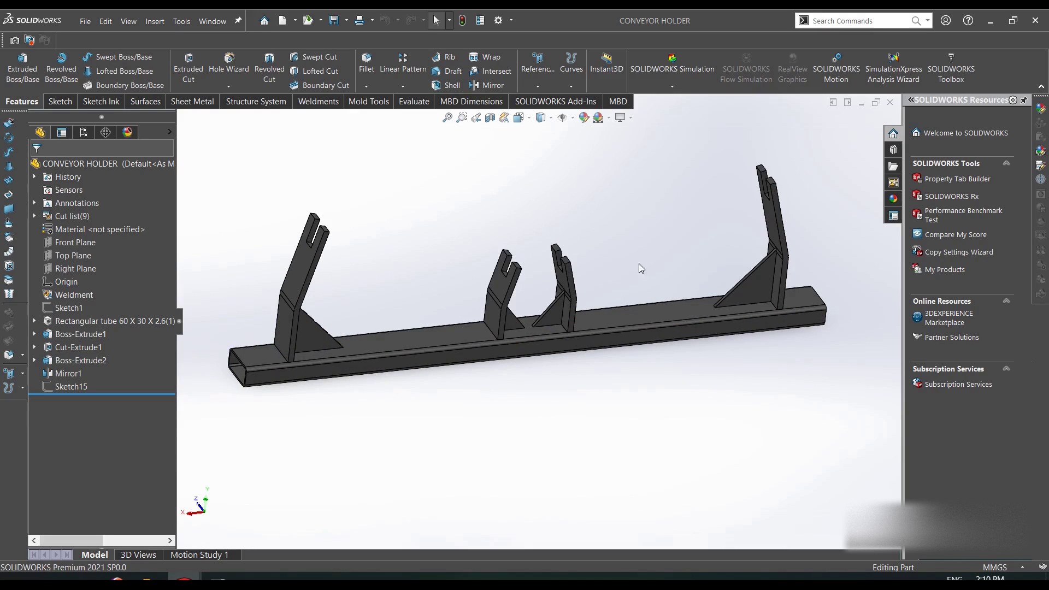
# Close the CONVEYOR HOLDER part and the CONVEYOR BELT ROLLER ASSEMBLY, saving the assembly's changes.
pyautogui.click(892, 104)
pyautogui.click(908, 102)
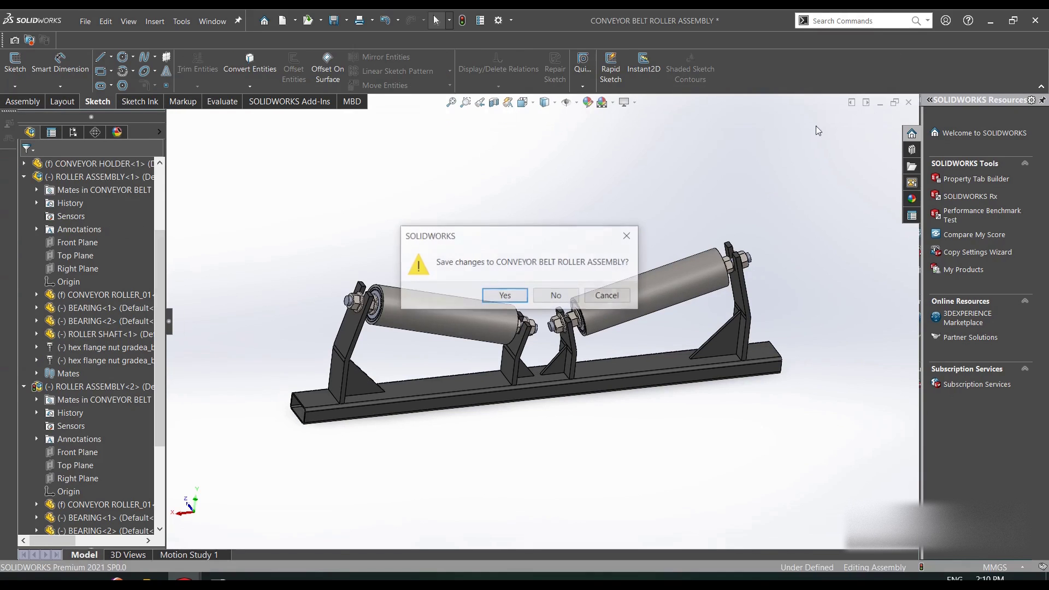
pyautogui.click(519, 296)
pyautogui.click(531, 243)
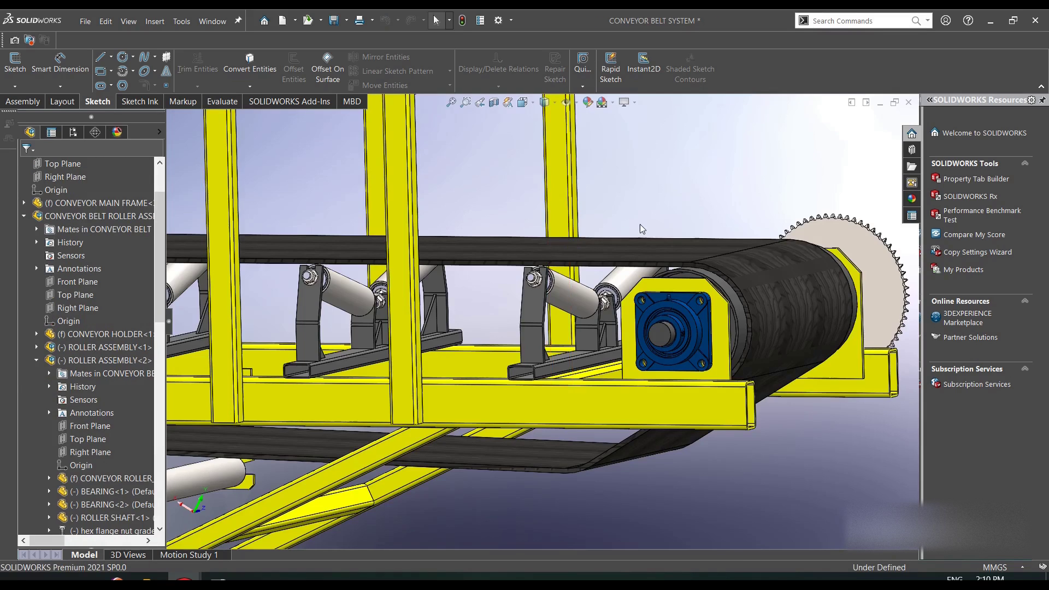
# Examine the full conveyor belt system, following the row of roller assemblies and the belt between the hopper and the drive motor.
pyautogui.scroll(3, 449, 305)
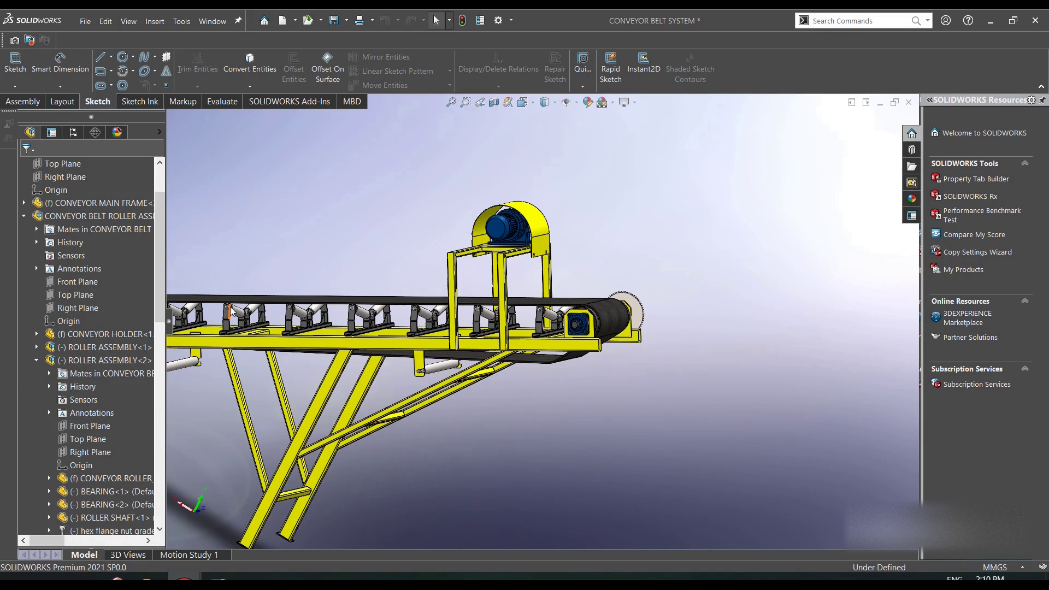
pyautogui.scroll(4, 541, 322)
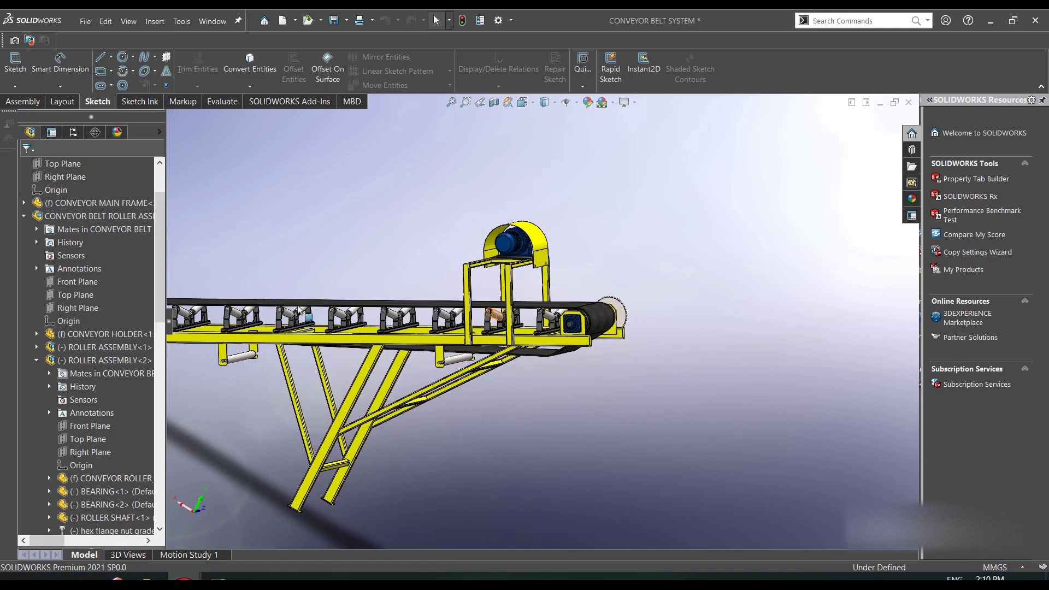
pyautogui.scroll(-2, 293, 320)
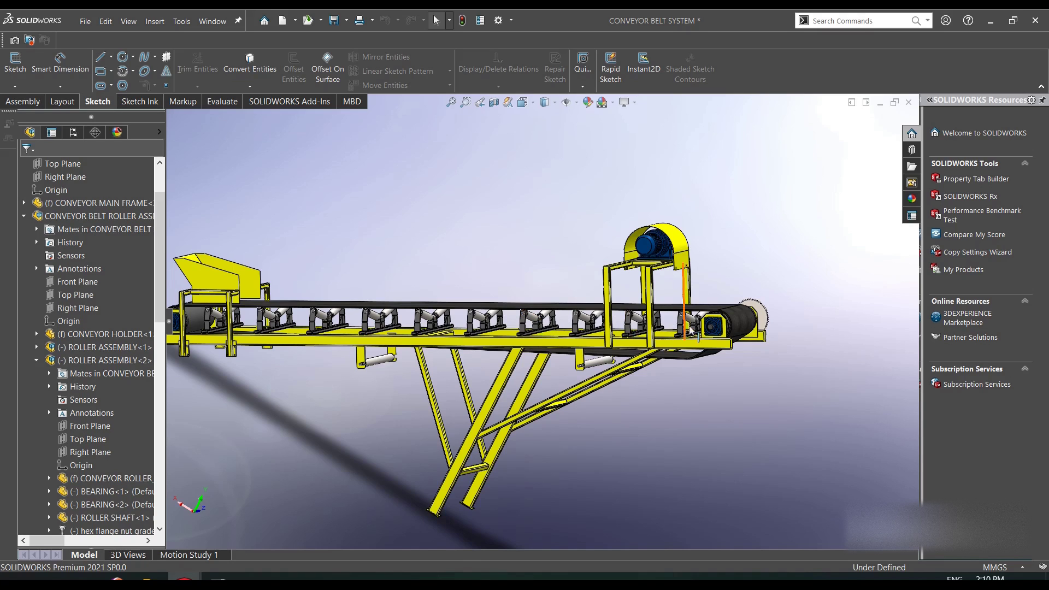
pyautogui.rightClick(462, 219)
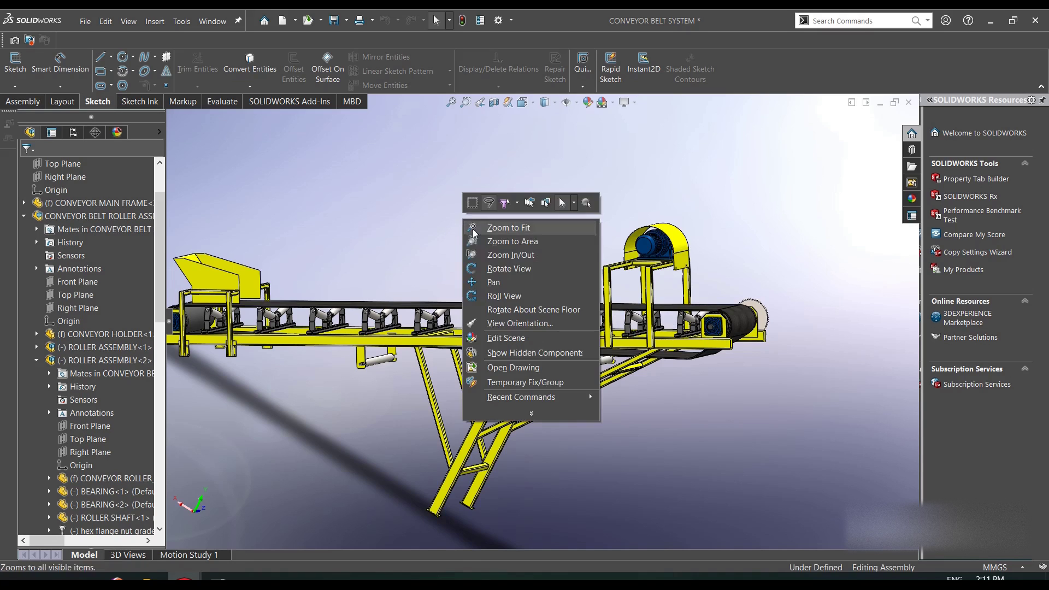
pyautogui.click(500, 270)
pyautogui.moveTo(510, 341); pyautogui.dragTo(402, 314)
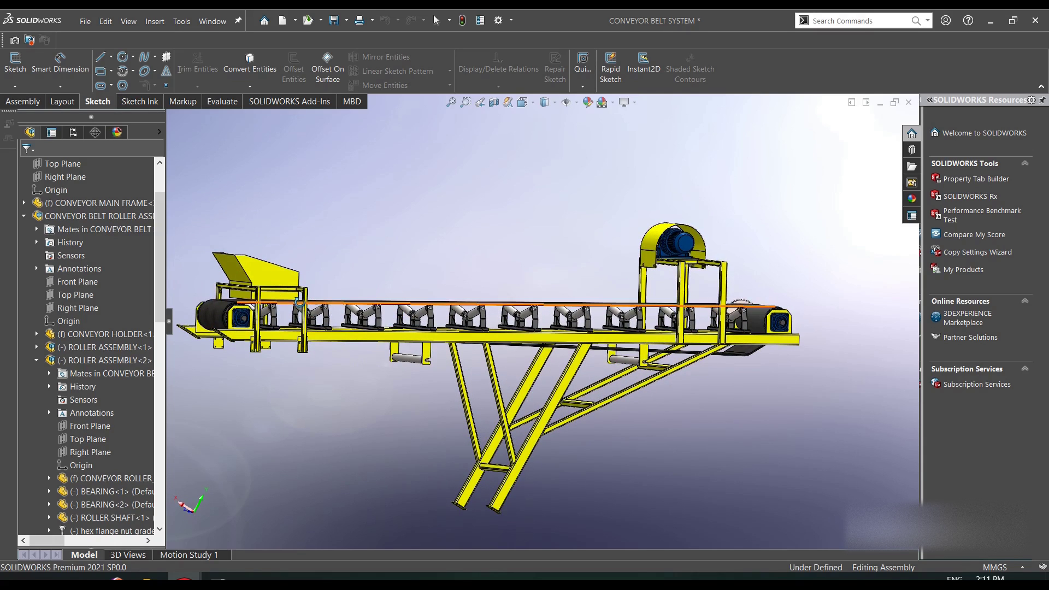
pyautogui.moveTo(314, 298); pyautogui.dragTo(310, 311)
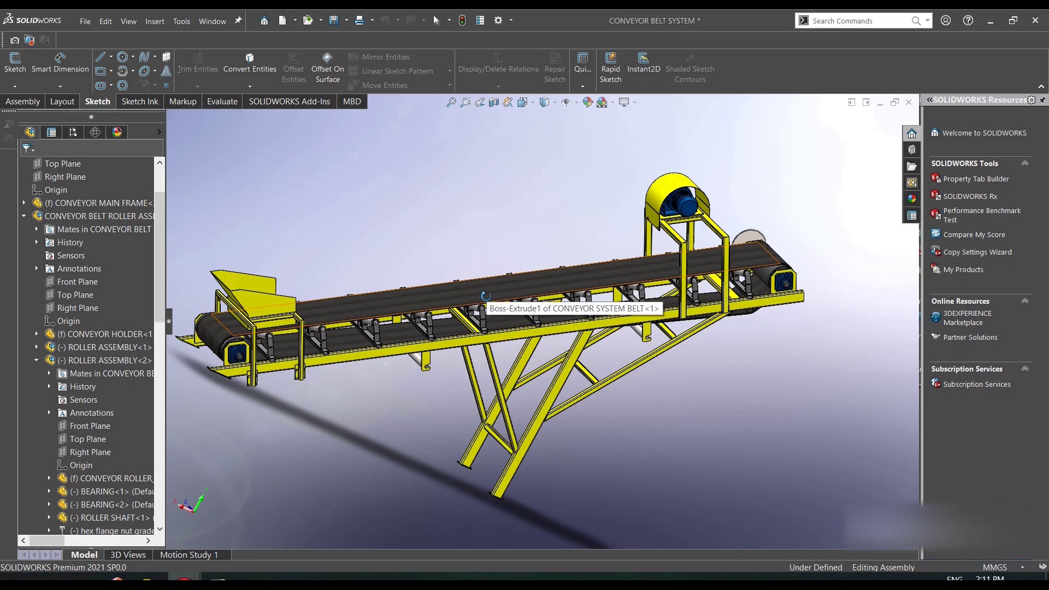
pyautogui.rightClick(443, 183)
pyautogui.click(464, 183)
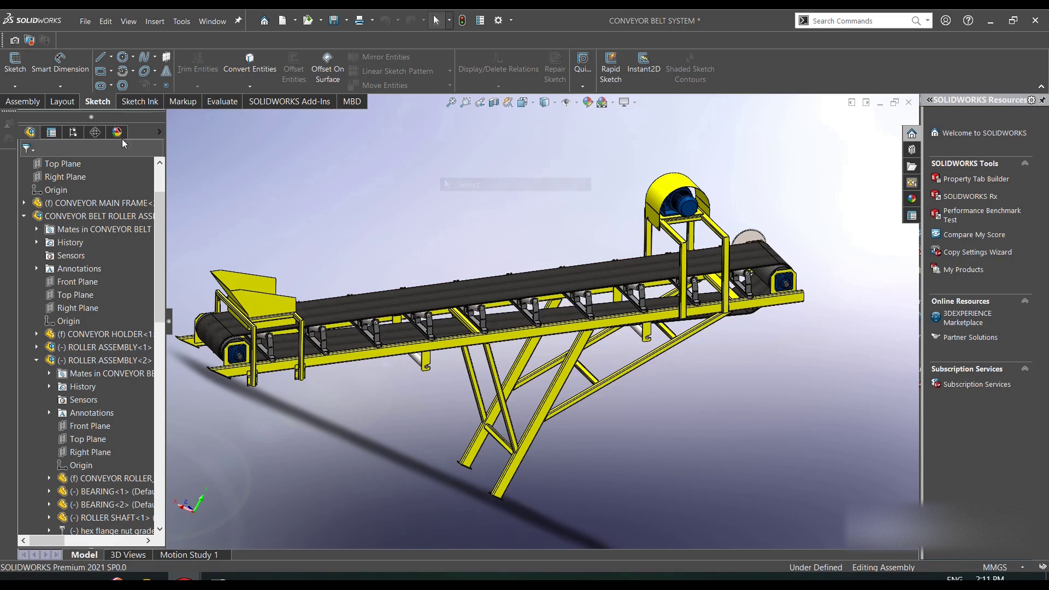
# Start an assembly sketch on a side-facing planar face and draw two connected lines forming a V above the conveyor.
pyautogui.click(100, 57)
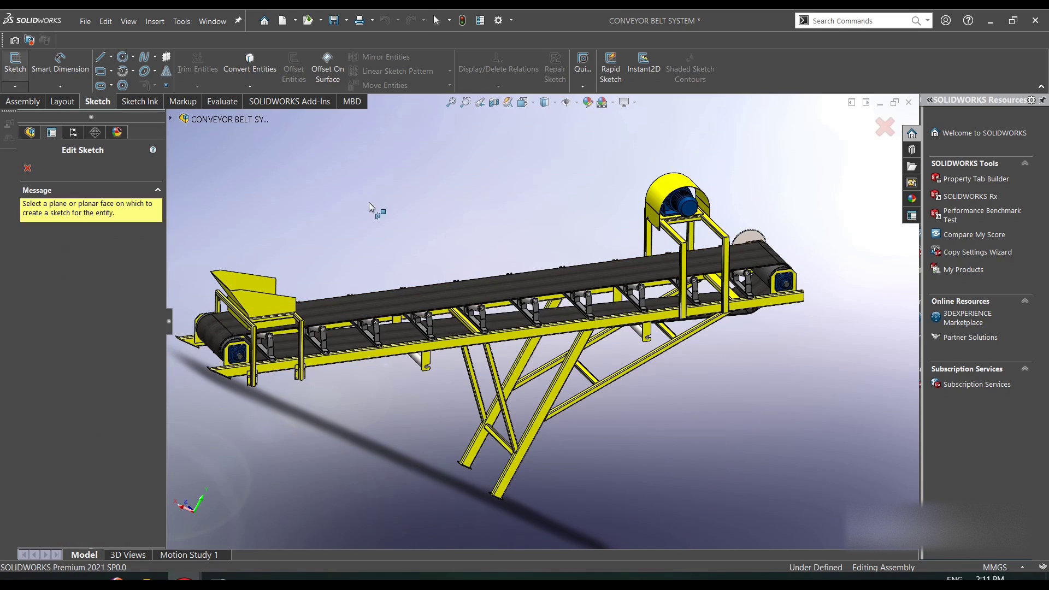
pyautogui.click(710, 253)
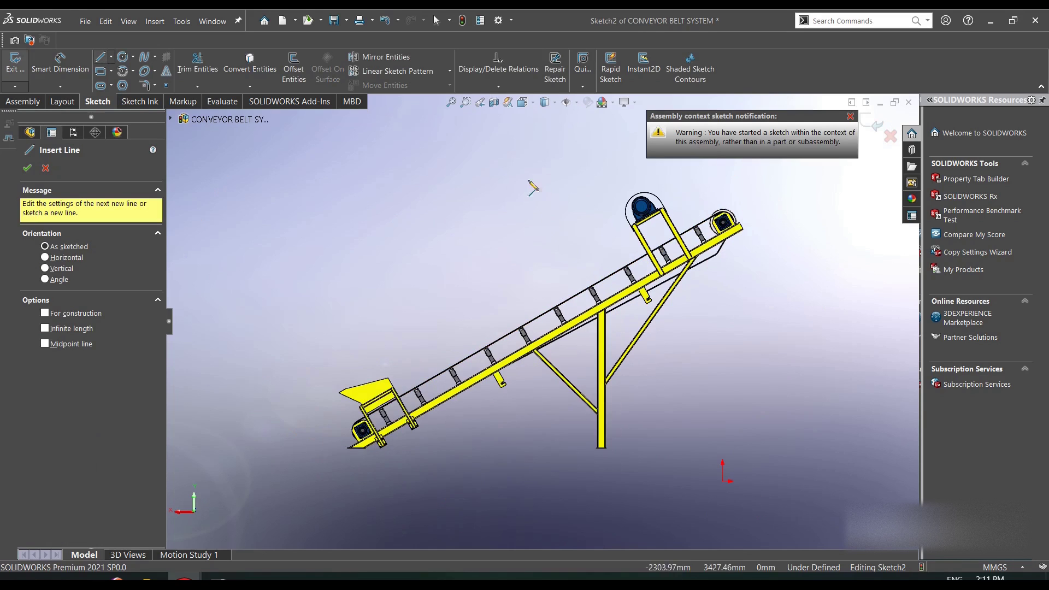
pyautogui.click(297, 173)
pyautogui.click(393, 220)
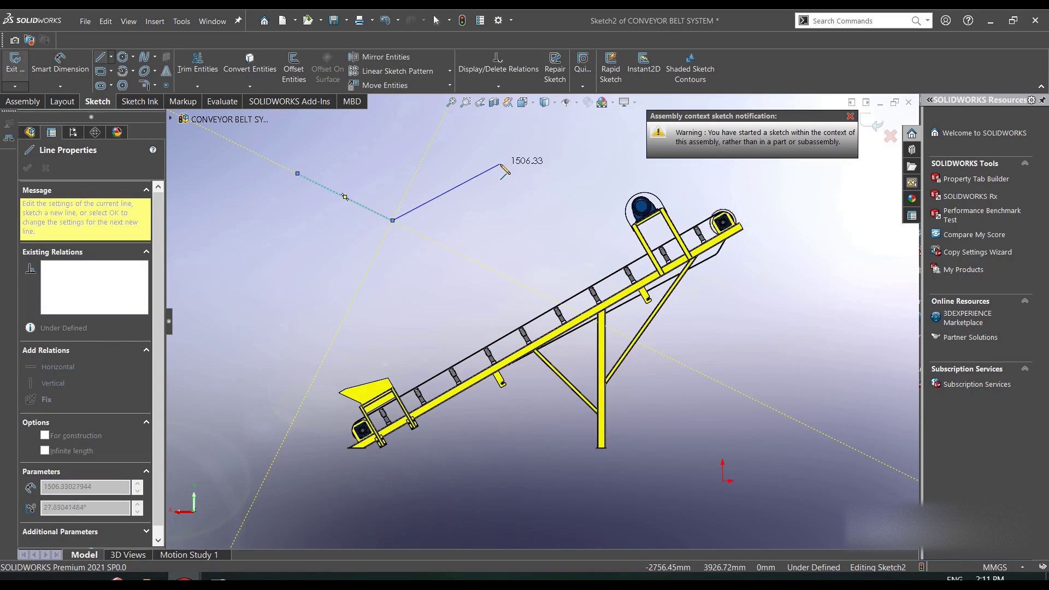
pyautogui.click(508, 152)
pyautogui.rightClick(509, 152)
pyautogui.click(503, 155)
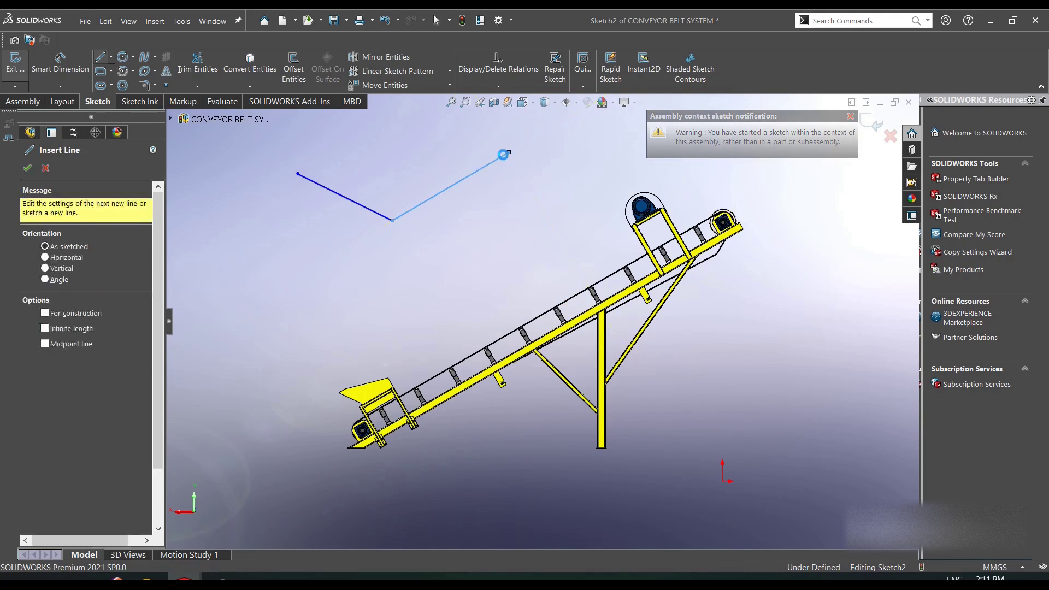
# Sketch a circle of about 227 mm radius centred above the V's vertex, and discard the whole sketch.
pyautogui.click(122, 56)
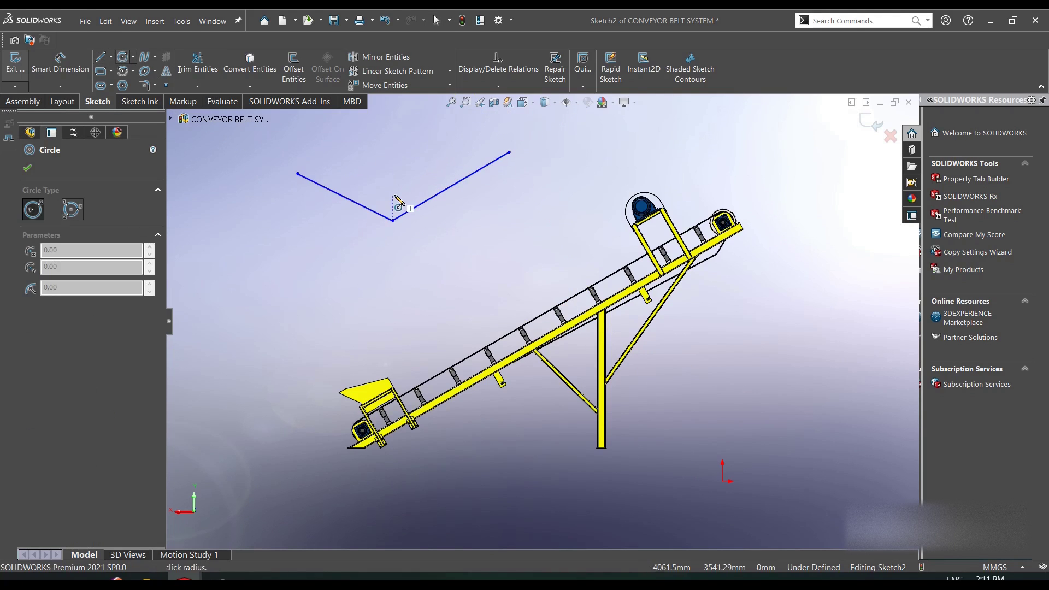
pyautogui.moveTo(392, 194); pyautogui.dragTo(409, 188)
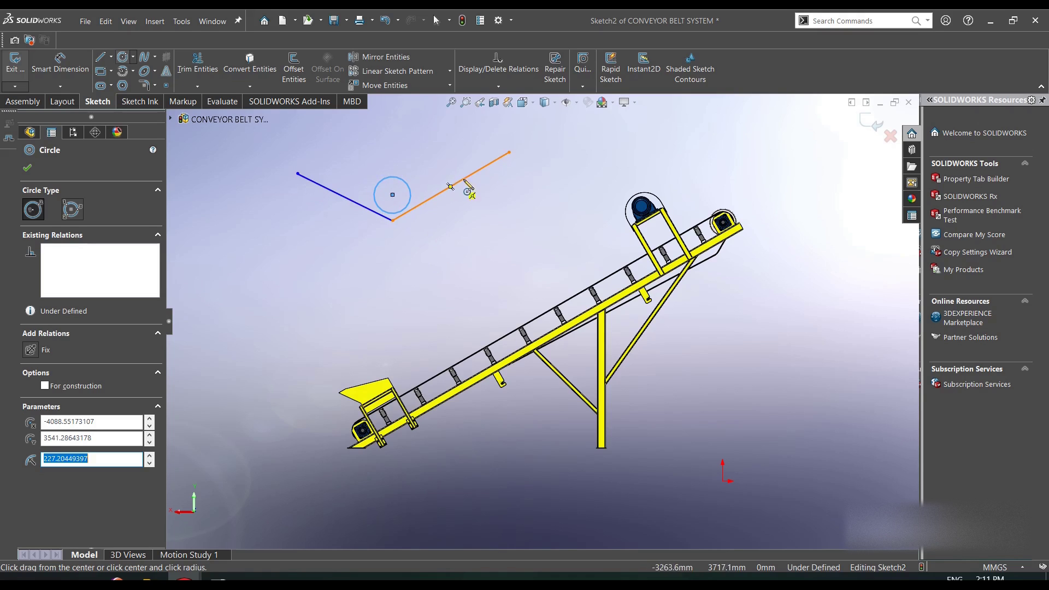
pyautogui.click(890, 136)
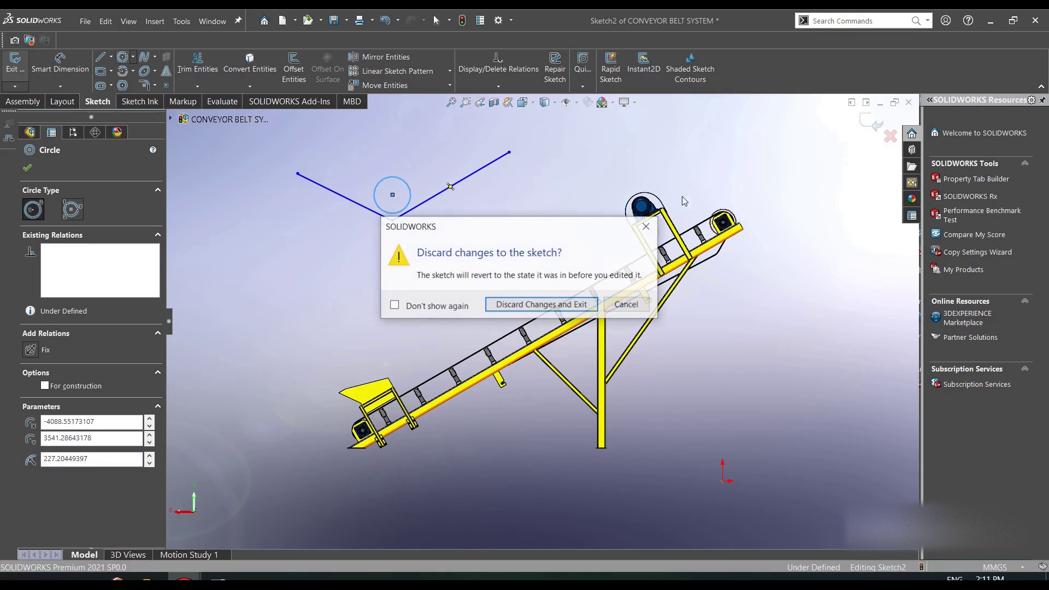
pyautogui.click(555, 302)
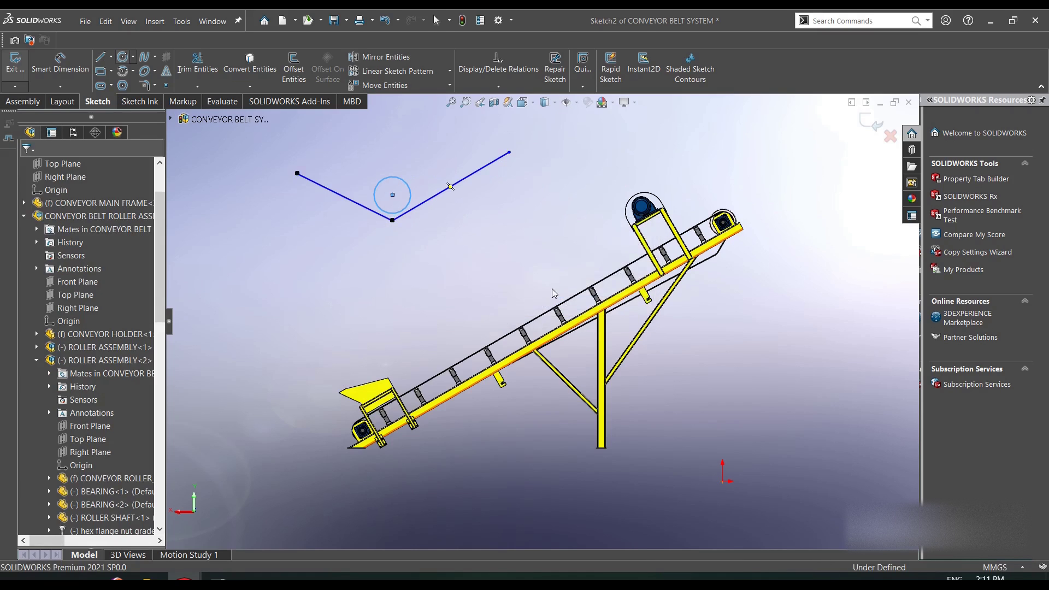
# Examine the CONVEYOR HOPPER and the belt's lower end from above and from the front side.
pyautogui.rightClick(535, 192)
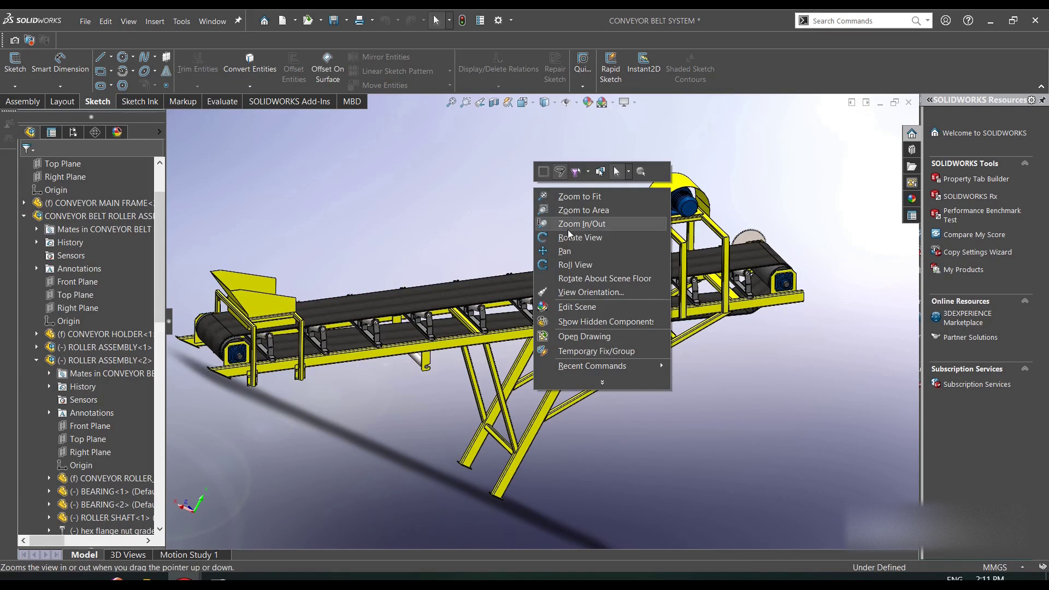
pyautogui.click(577, 240)
pyautogui.moveTo(581, 418); pyautogui.dragTo(280, 330)
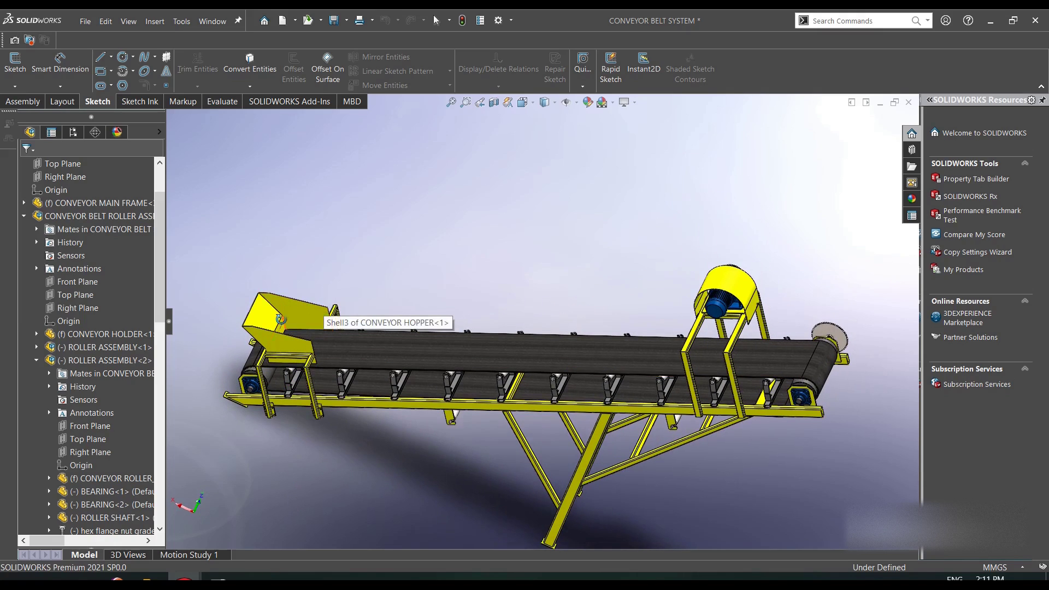
pyautogui.scroll(-3, 328, 317)
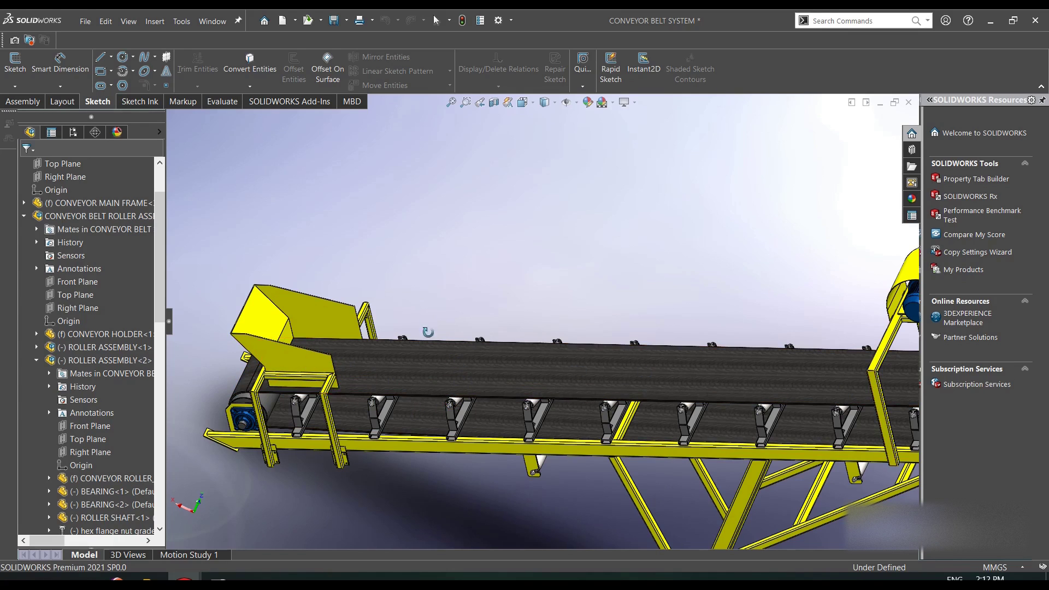
pyautogui.scroll(5, 427, 331)
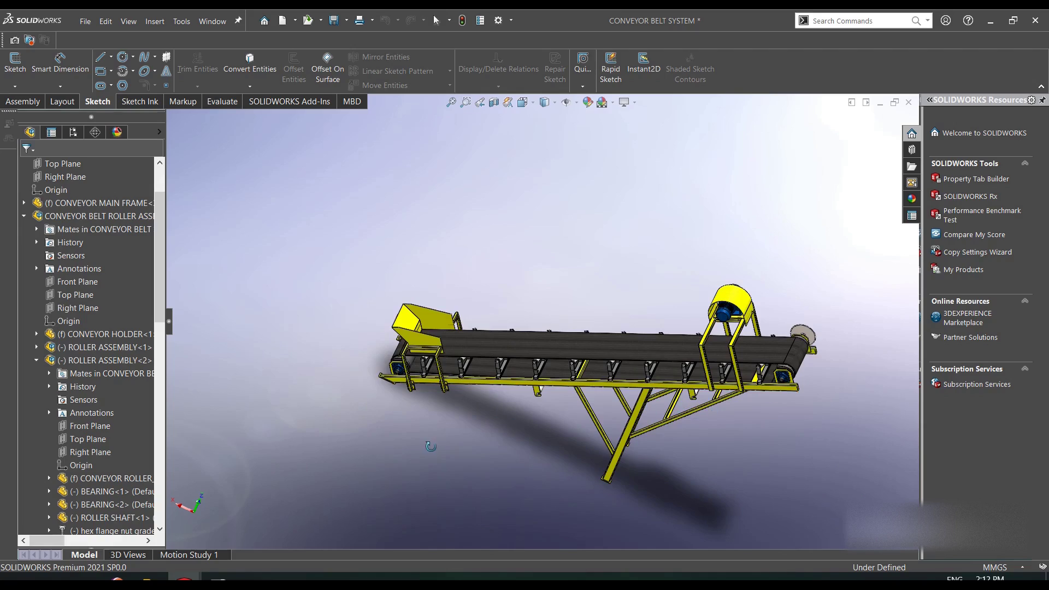
pyautogui.moveTo(430, 446); pyautogui.dragTo(457, 392)
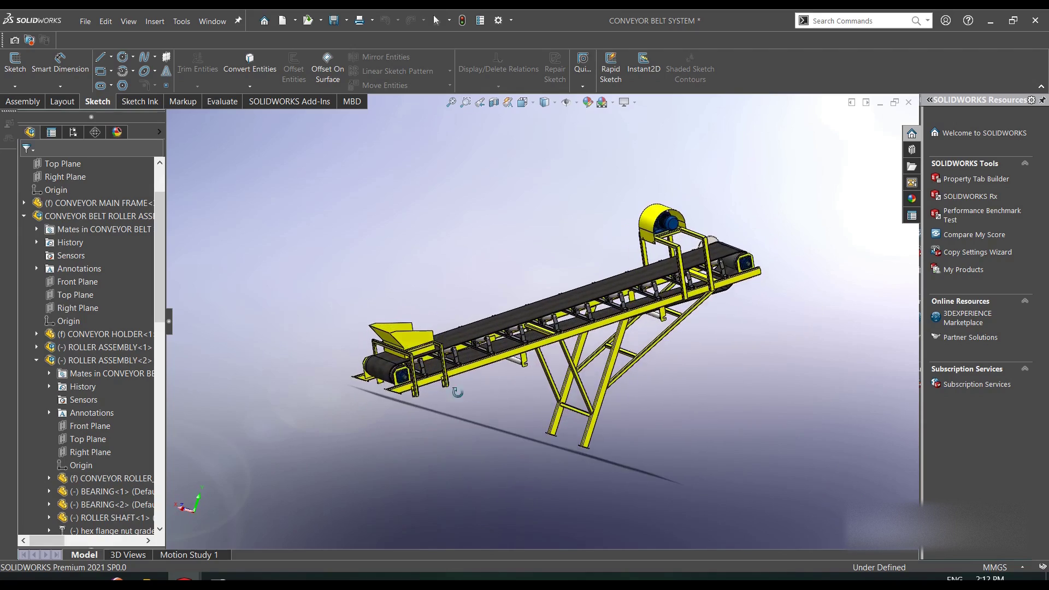
pyautogui.scroll(-6, 457, 392)
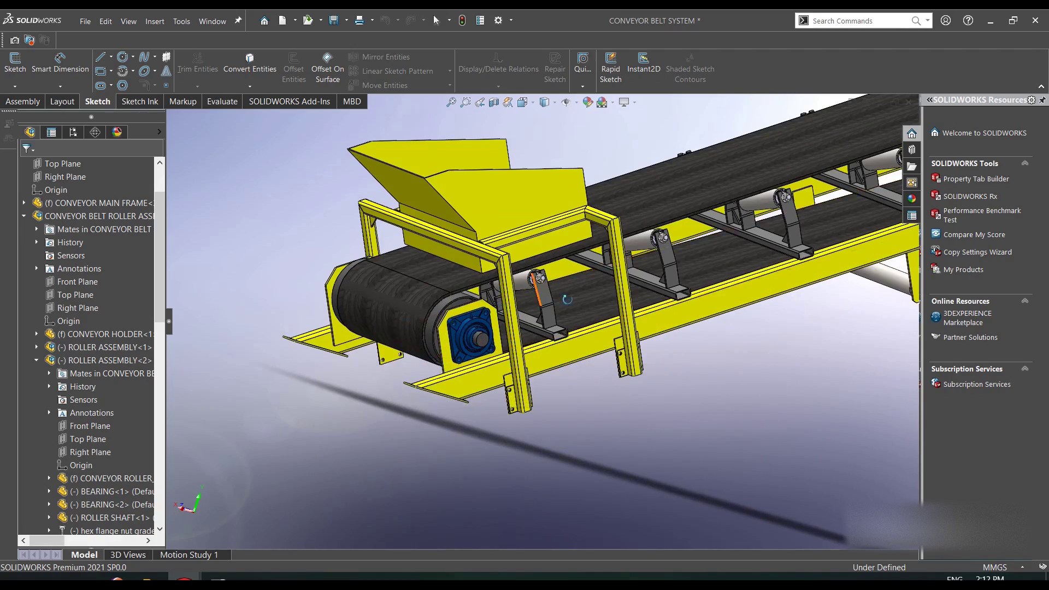
# Examine the hopper frame, end drum and roller row from the opposite side of the conveyor.
pyautogui.scroll(6, 567, 300)
pyautogui.scroll(-4, 710, 252)
pyautogui.moveTo(409, 407); pyautogui.dragTo(382, 352, button='middle')
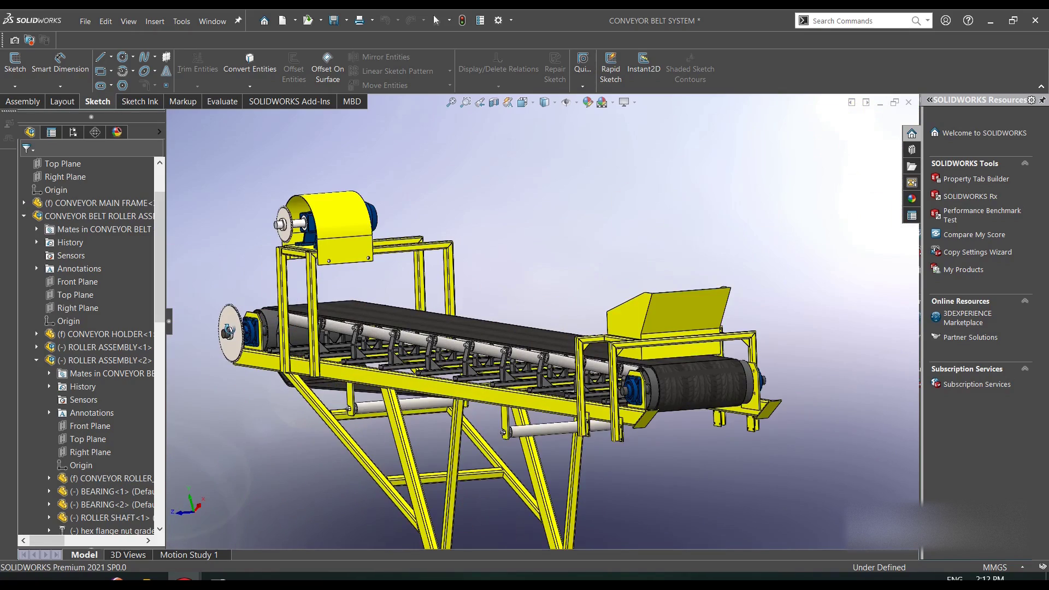
pyautogui.scroll(-3, 658, 380)
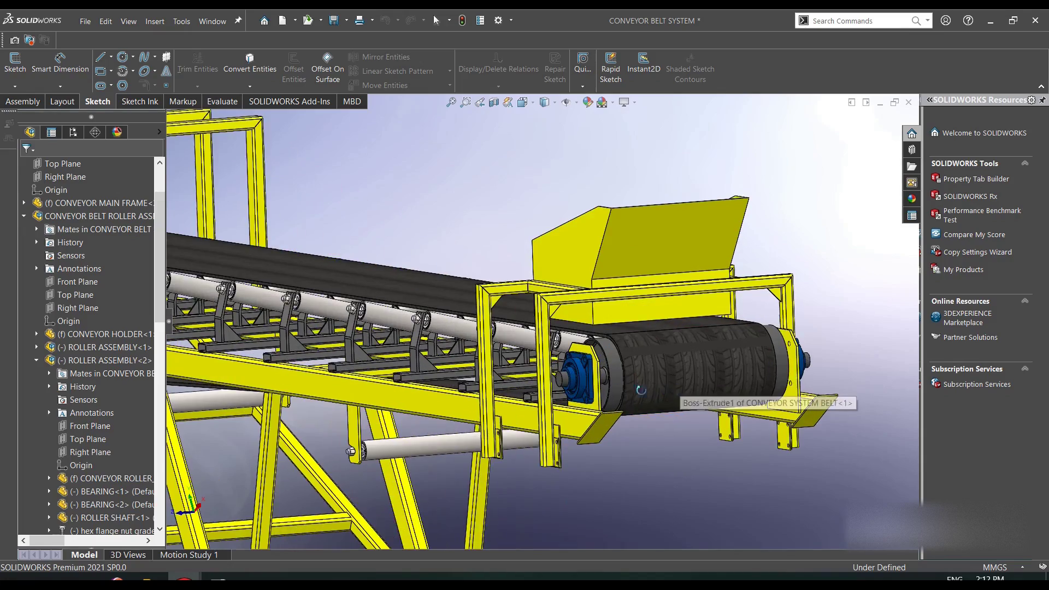
pyautogui.moveTo(655, 382); pyautogui.dragTo(699, 404, button='middle')
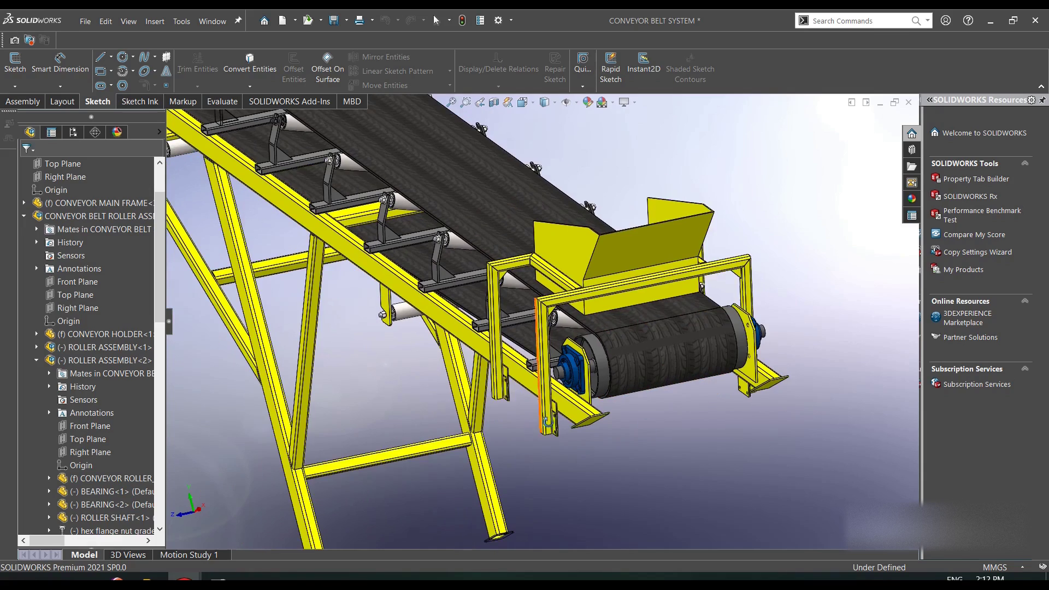
# Examine the conveyor's underside, including the lower belt run and the return roller hung beneath the main frame.
pyautogui.scroll(3, 547, 421)
pyautogui.moveTo(482, 387); pyautogui.dragTo(545, 174, button='middle')
pyautogui.moveTo(424, 362); pyautogui.dragTo(529, 358, button='middle')
pyautogui.scroll(-4, 529, 358)
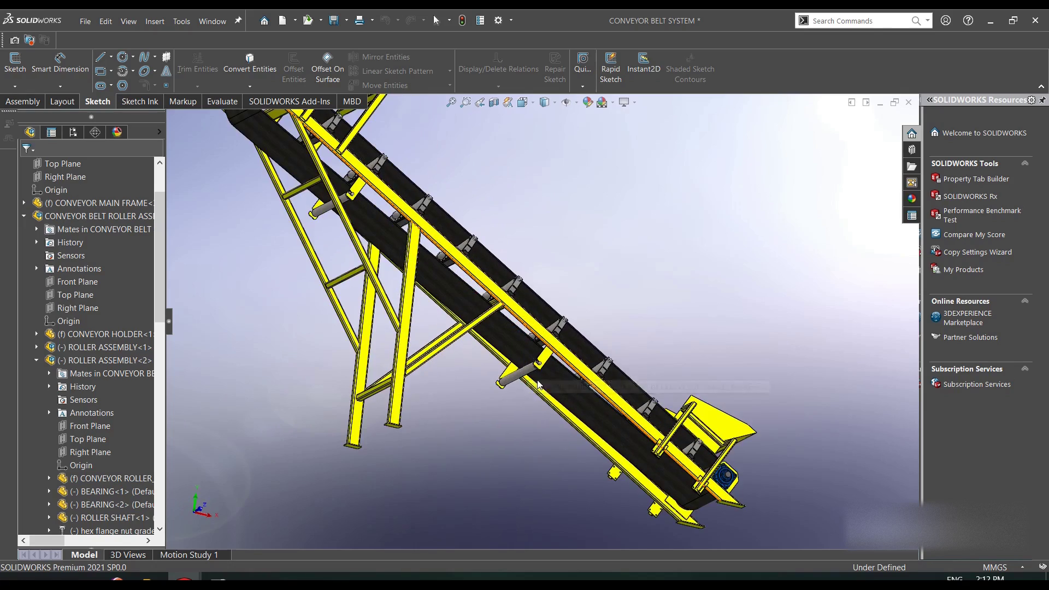
pyautogui.scroll(-5, 529, 358)
pyautogui.scroll(5, 543, 321)
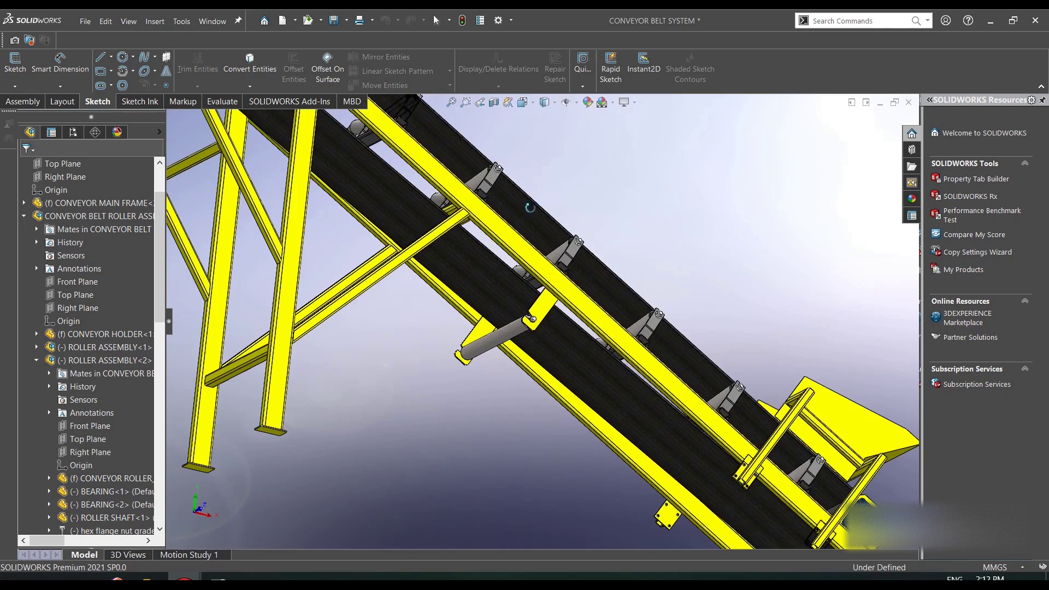
# Pick out the inclined Rectangular tube 100 X 50 X 5(1) of the CONVEYOR MAIN FRAME in a side view.
pyautogui.click(543, 275)
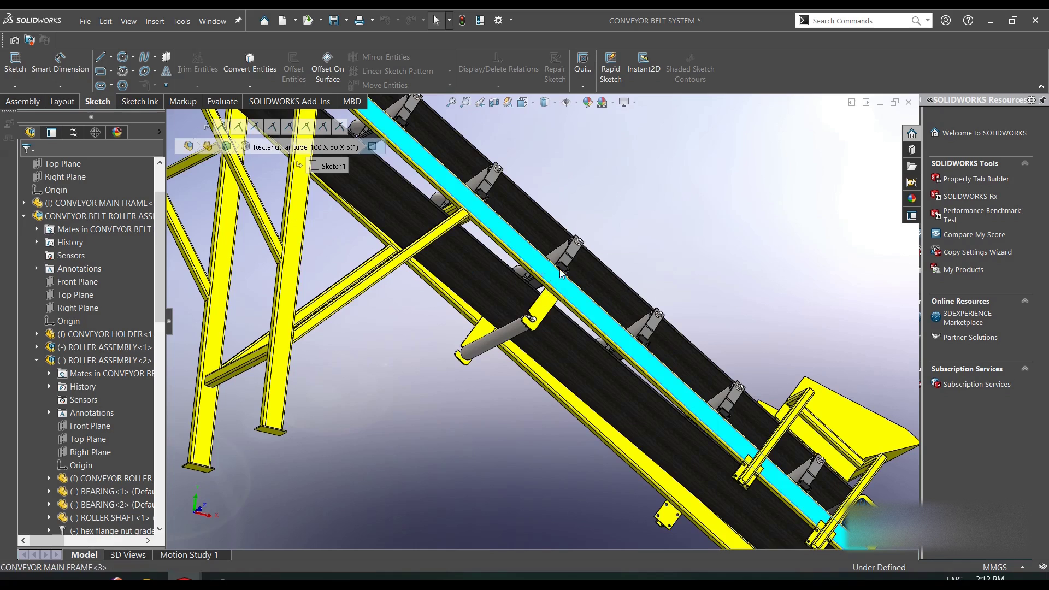
pyautogui.click(644, 241)
pyautogui.scroll(-3, 491, 301)
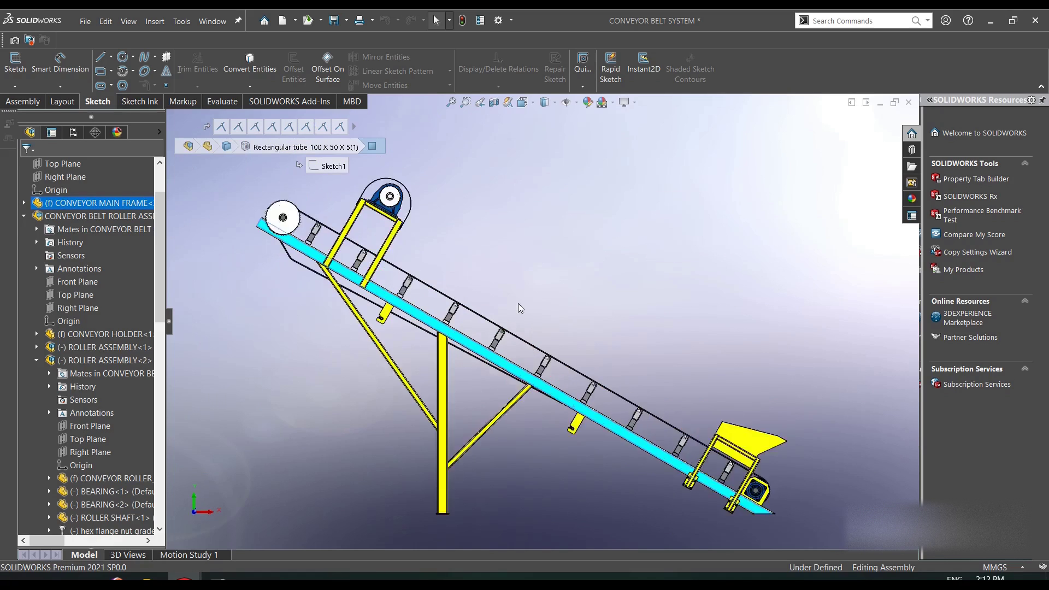
# Pick out the belt's lower return edge, inspect the return roller bracket it passes, and clear the selection.
pyautogui.click(303, 307)
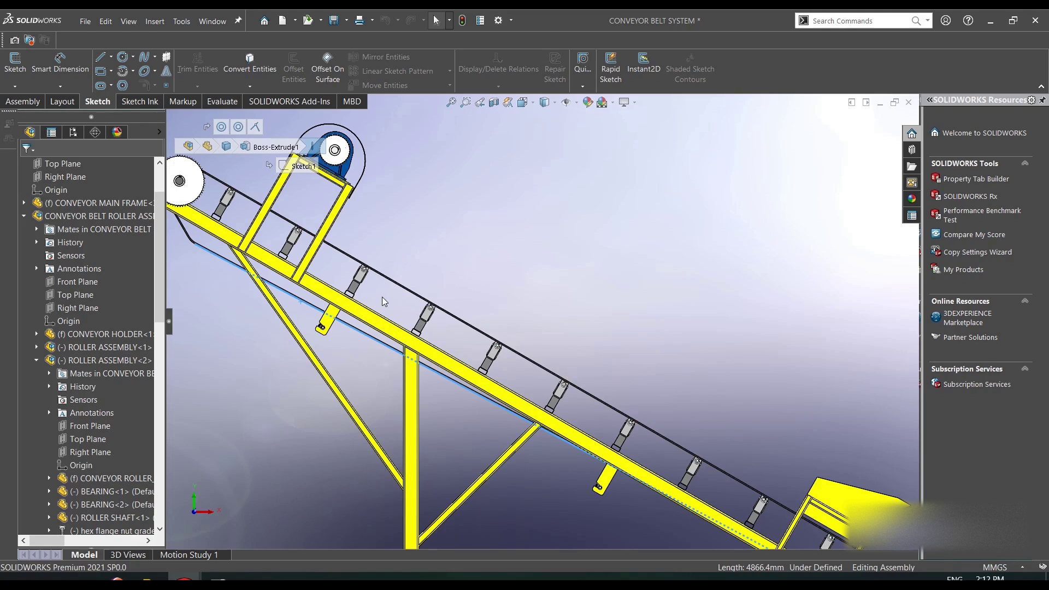
pyautogui.scroll(-5, 326, 307)
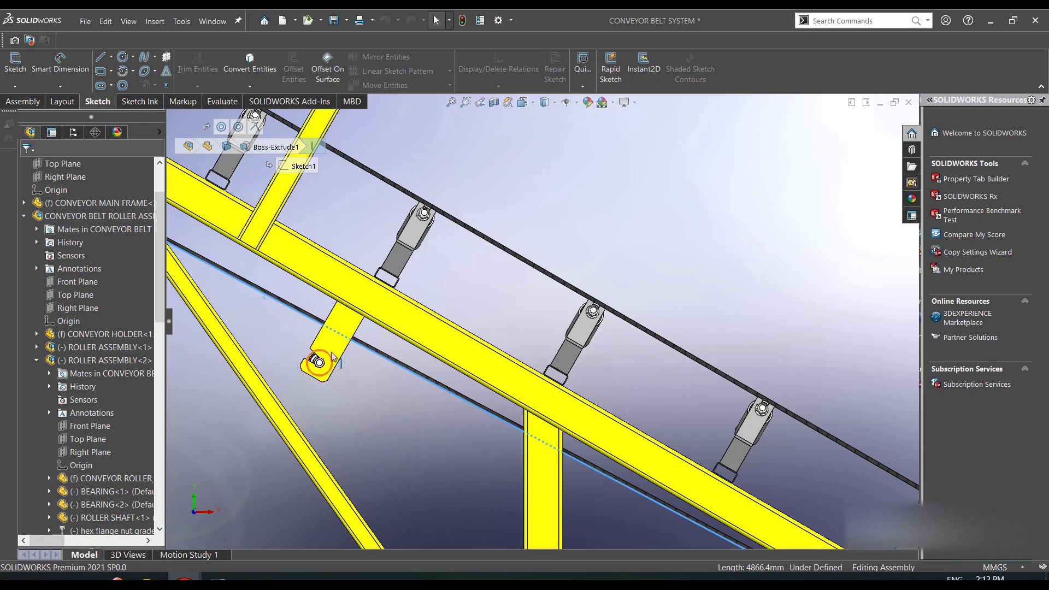
pyautogui.scroll(5, 660, 362)
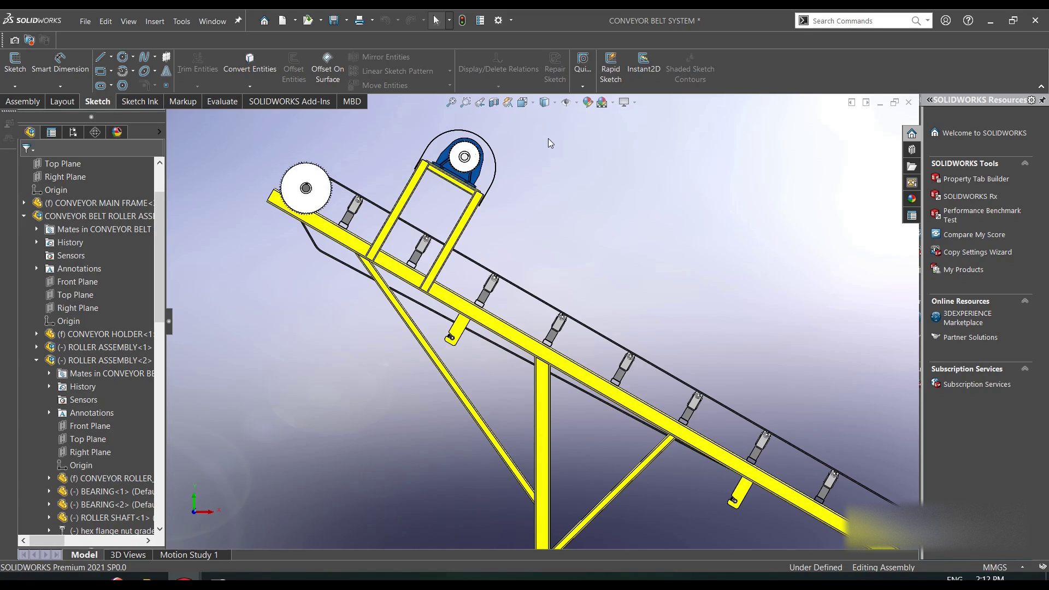
# Examine the conveyor's drive motor, motor stand and curved guard, followed by the complete conveyor from an angled view.
pyautogui.scroll(1, 623, 238)
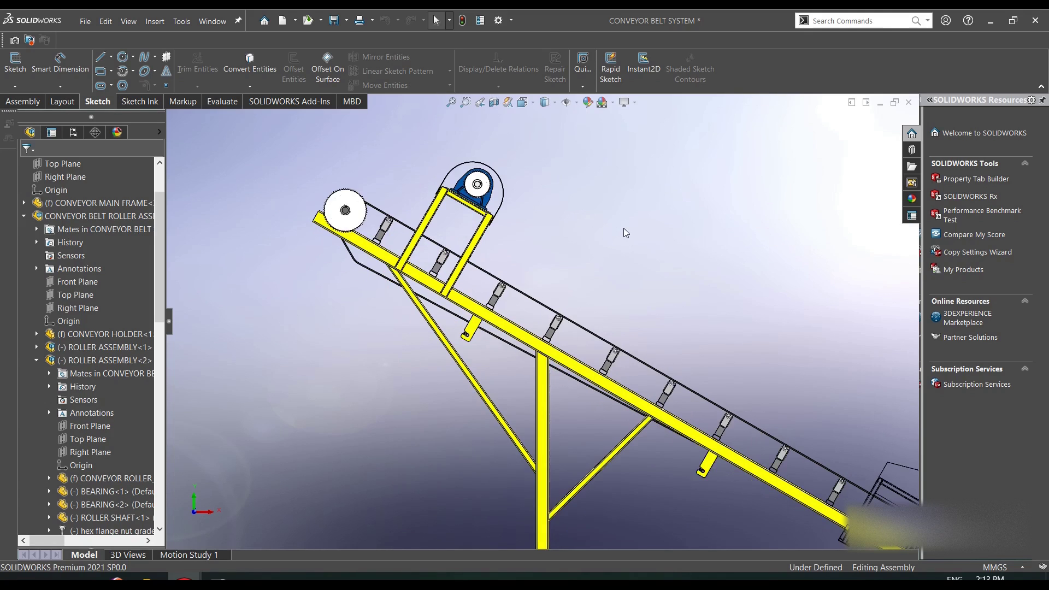
pyautogui.scroll(-3, 497, 198)
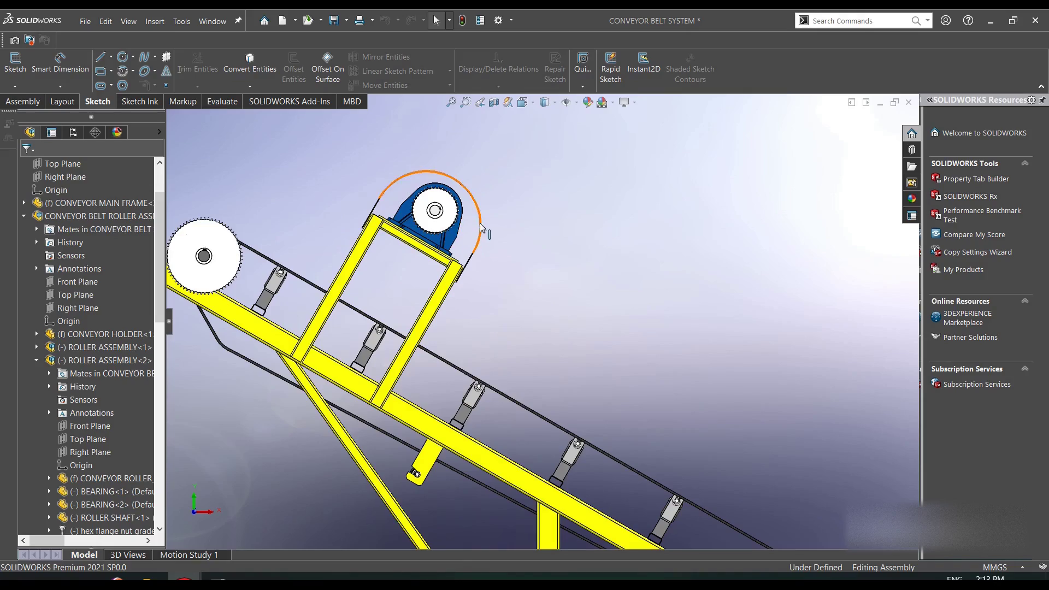
pyautogui.rightClick(520, 191)
pyautogui.click(556, 232)
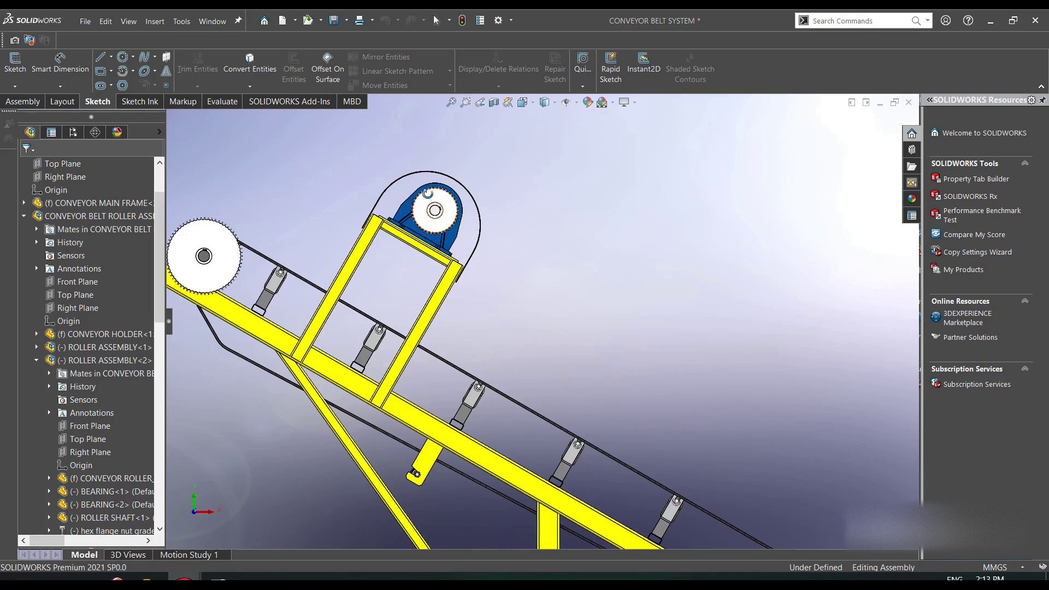
pyautogui.moveTo(434, 208); pyautogui.dragTo(405, 269, button='middle')
pyautogui.scroll(6, 510, 245)
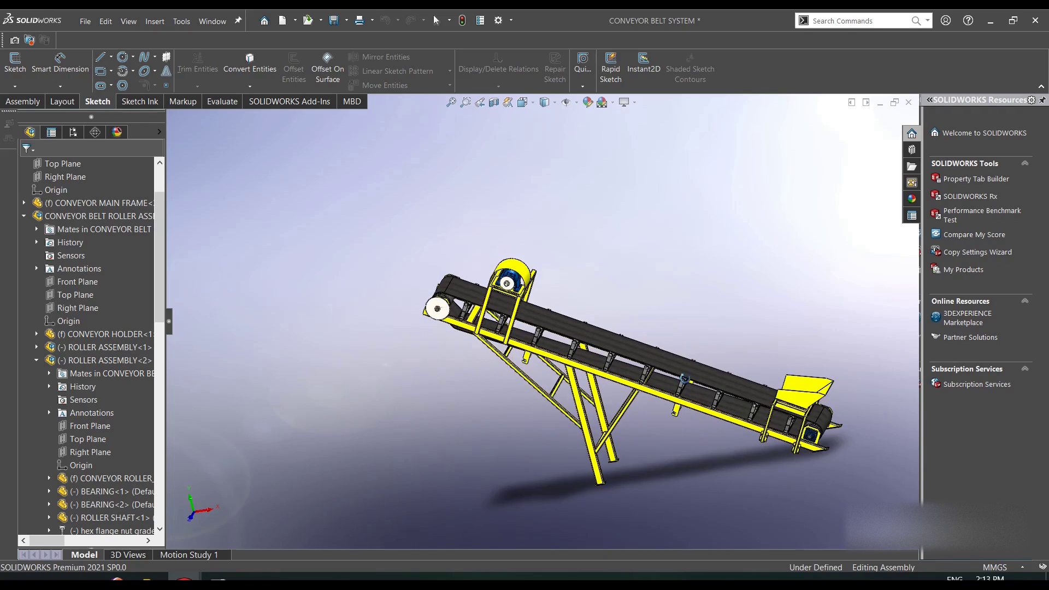
pyautogui.scroll(-3, 755, 366)
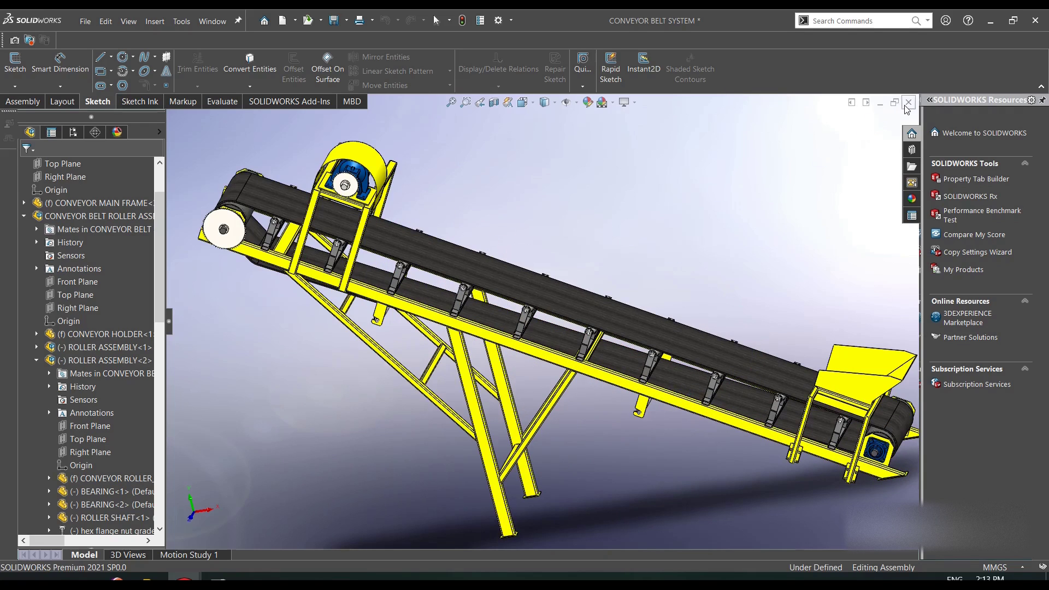
pyautogui.rightClick(754, 162)
pyautogui.click(792, 174)
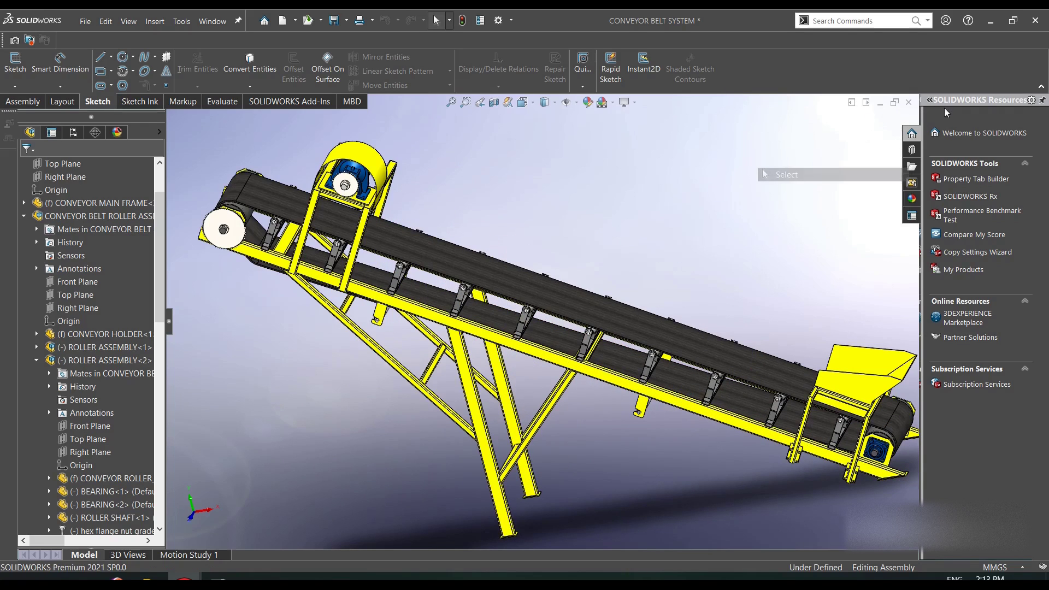
# Close the CONVEYOR BELT SYSTEM and open the CONCRETE MIXER subassembly from the block machine setup in its own window.
pyautogui.click(908, 102)
pyautogui.click(476, 270)
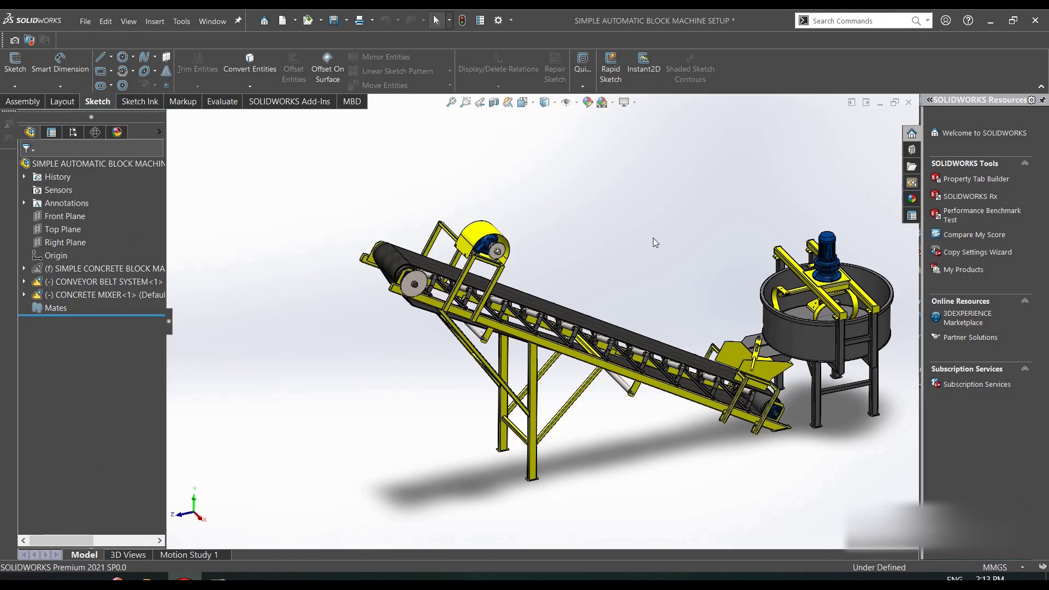
pyautogui.scroll(-4, 753, 289)
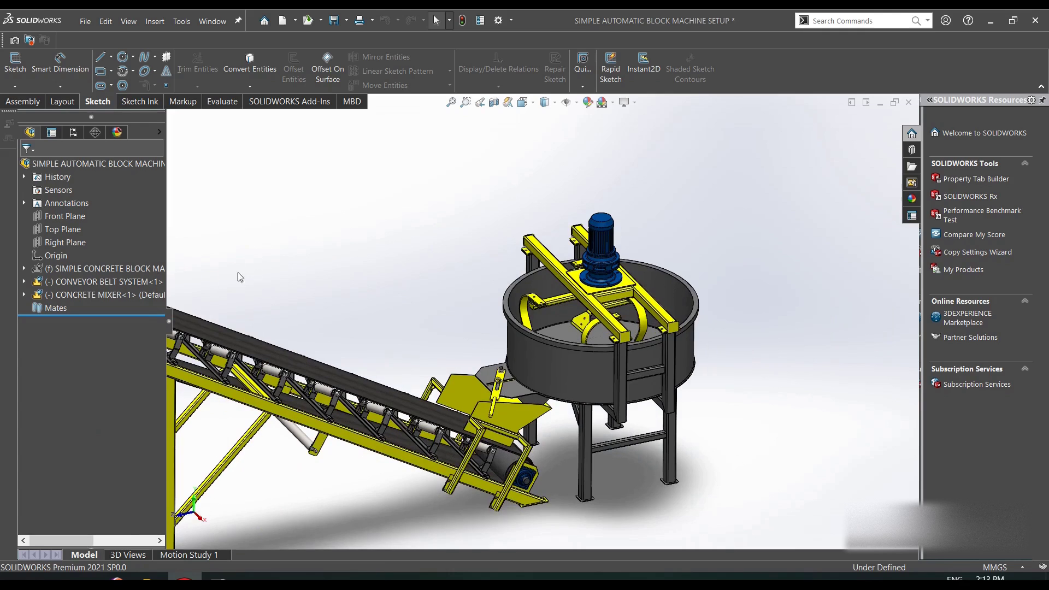
pyautogui.click(124, 296)
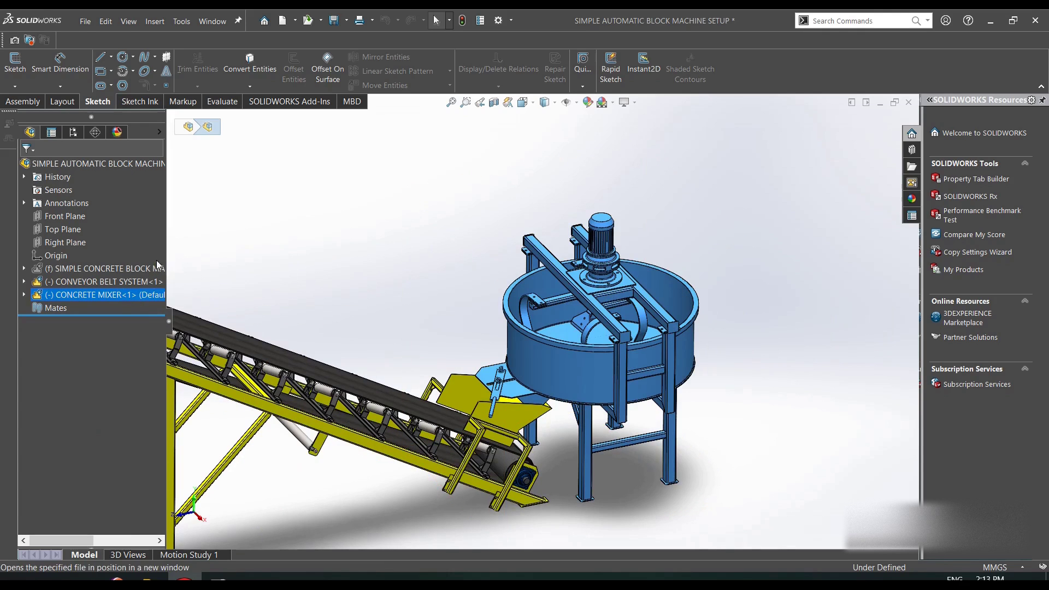
pyautogui.click(157, 264)
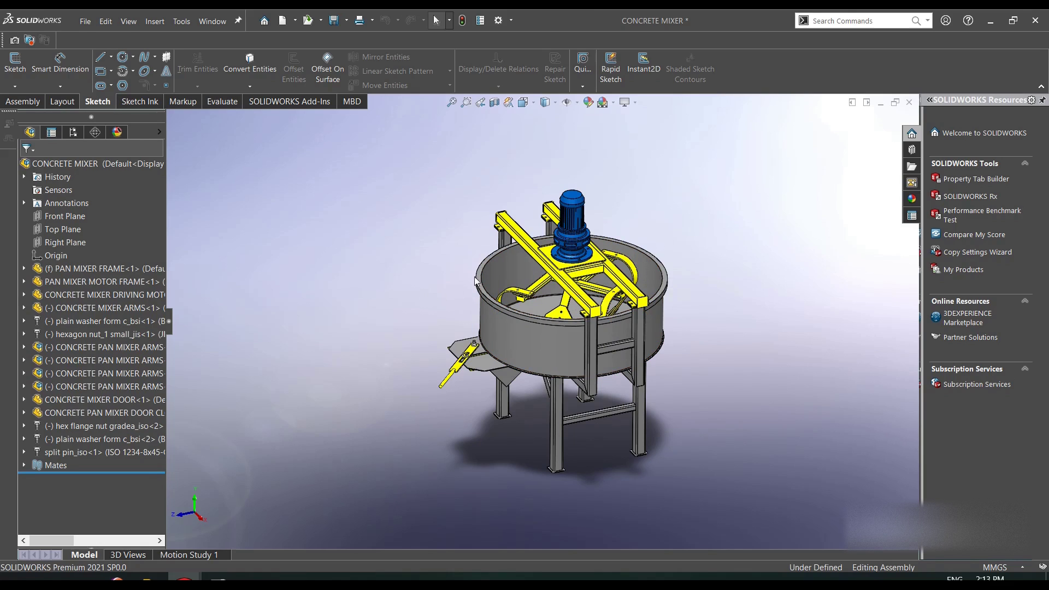
# Pick out the Square tube 80 X 80 X 3.2(1) of the PAN MIXER FRAME and view its outer face square-on.
pyautogui.rightClick(706, 175)
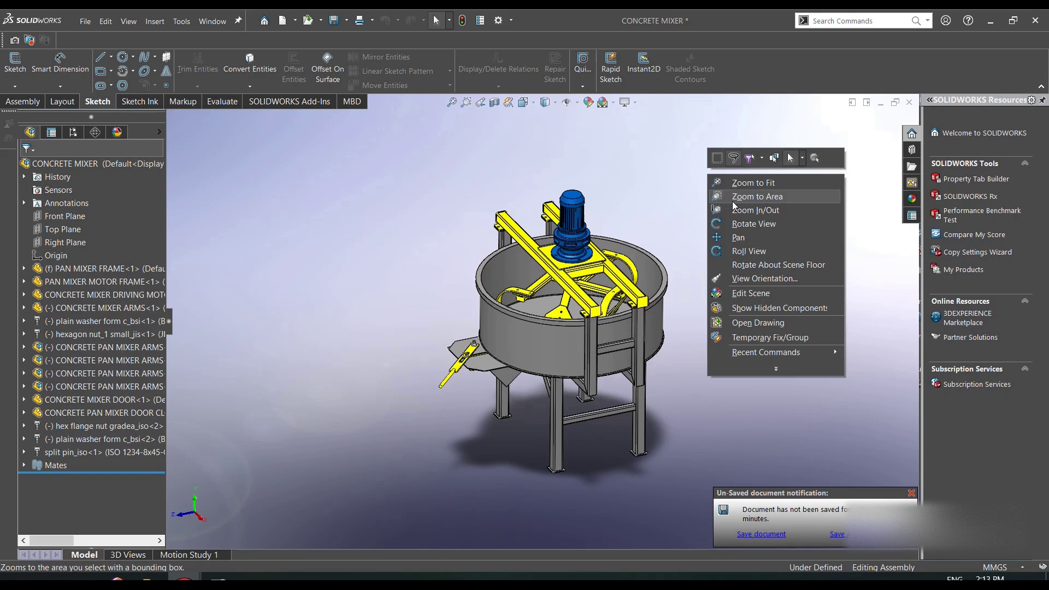
pyautogui.click(753, 224)
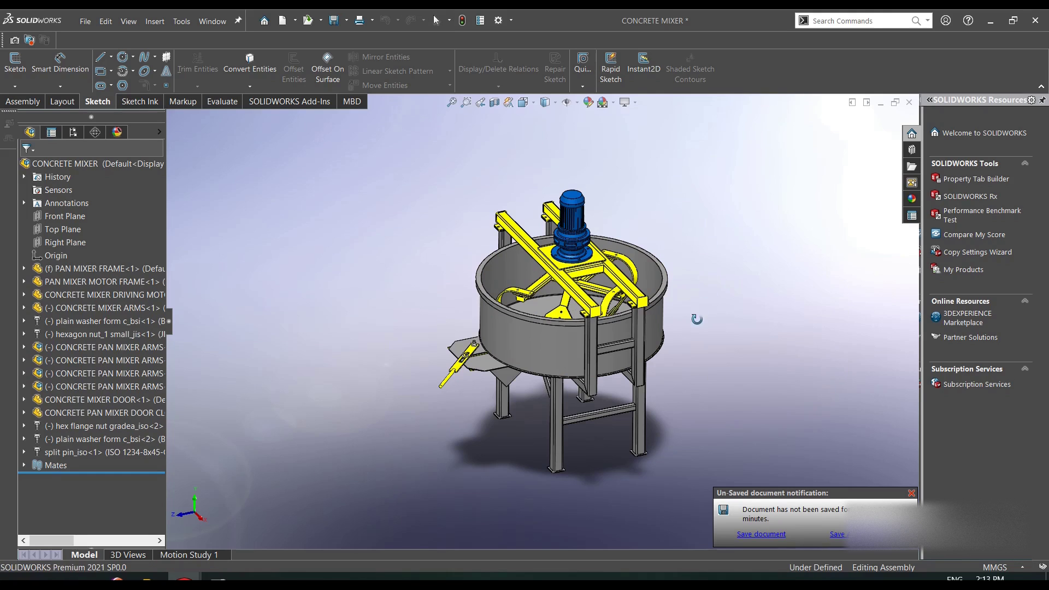
pyautogui.rightClick(713, 194)
pyautogui.click(730, 206)
pyautogui.click(641, 316)
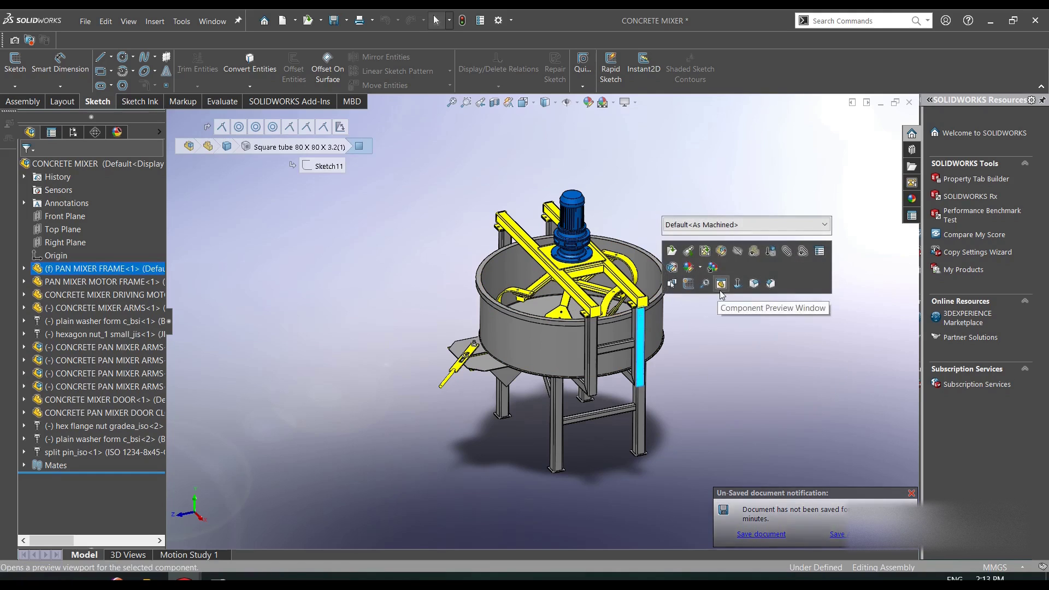
pyautogui.click(737, 283)
pyautogui.click(532, 156)
# Measure the mixer's overall height from leg foot to motor top with a temporary sketch line, and leave the sketch.
pyautogui.click(100, 57)
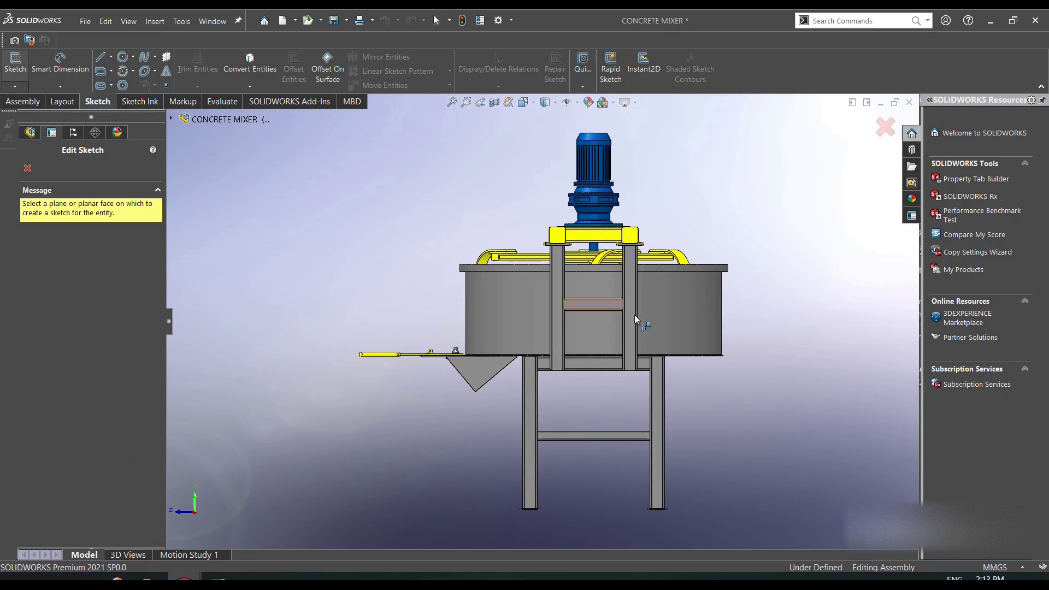
pyautogui.click(631, 300)
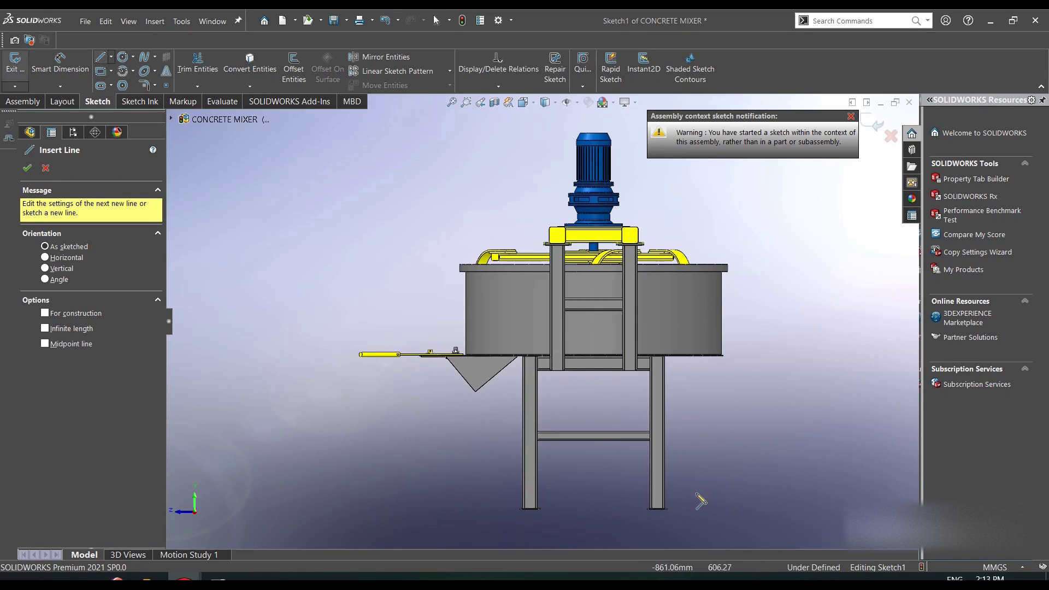
pyautogui.click(663, 507)
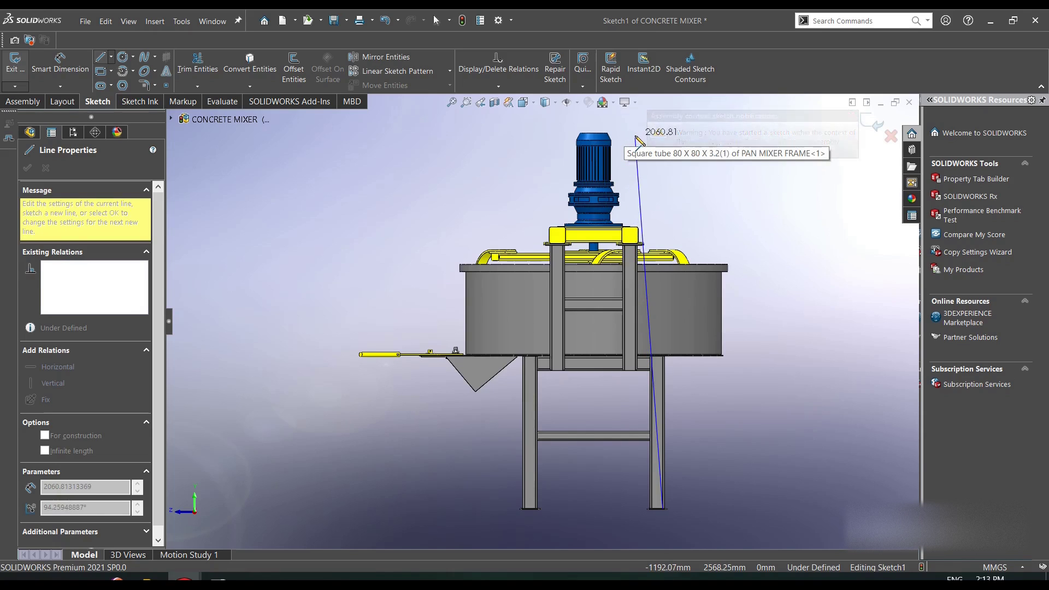
pyautogui.rightClick(694, 131)
pyautogui.click(698, 134)
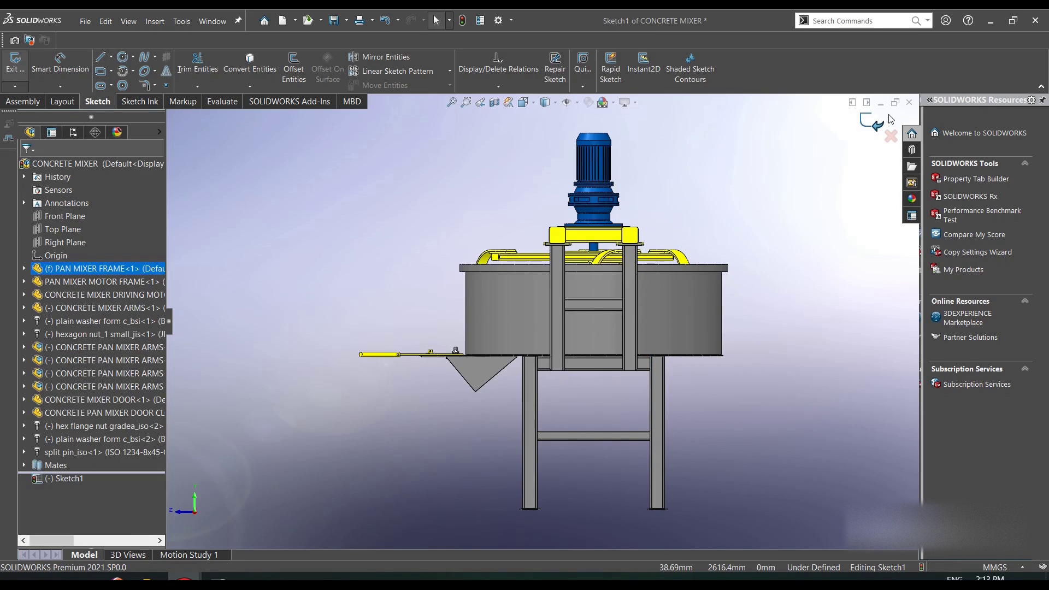
pyautogui.click(872, 119)
# Examine the concrete mixer's pan, motor frame and driving motor from an angled view.
pyautogui.rightClick(703, 153)
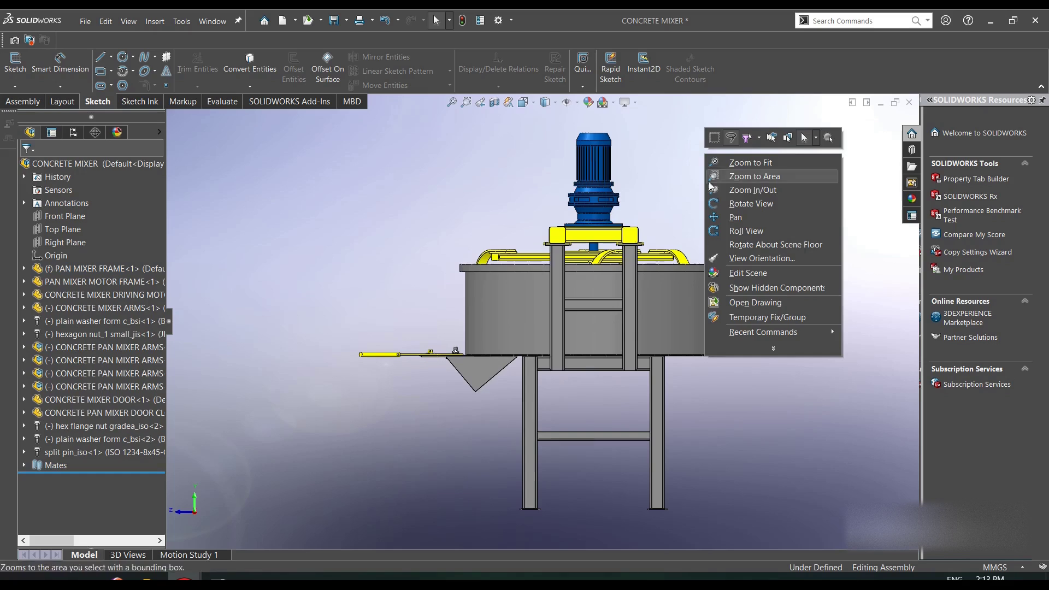
pyautogui.click(732, 206)
pyautogui.moveTo(669, 194)
pyautogui.mouseDown()
pyautogui.moveTo(654, 212)
pyautogui.moveTo(661, 346)
pyautogui.moveTo(628, 411)
pyautogui.mouseUp()
pyautogui.moveTo(423, 370); pyautogui.dragTo(527, 341)
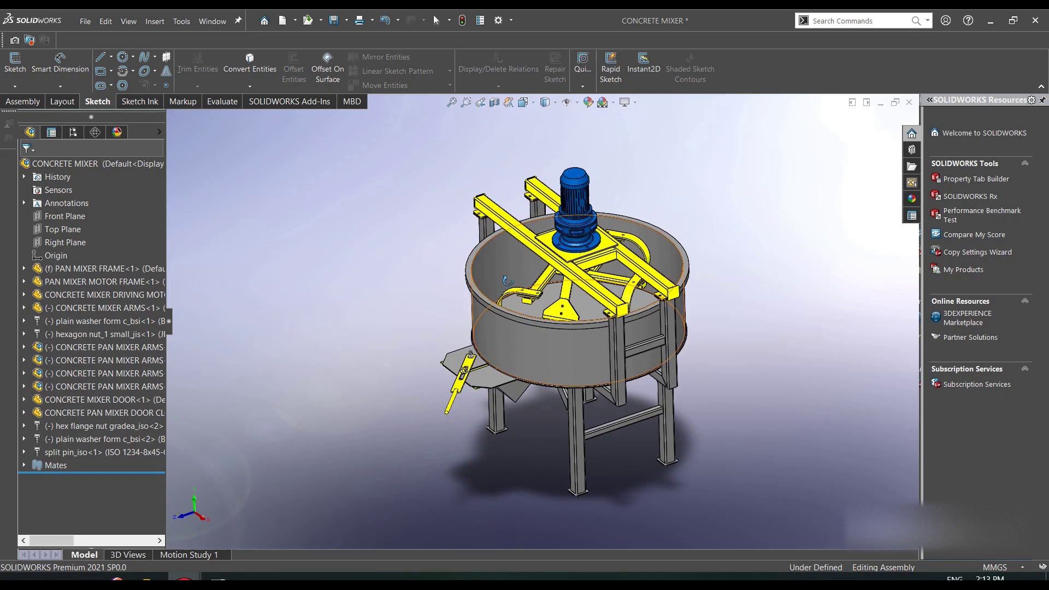
pyautogui.scroll(-3, 585, 271)
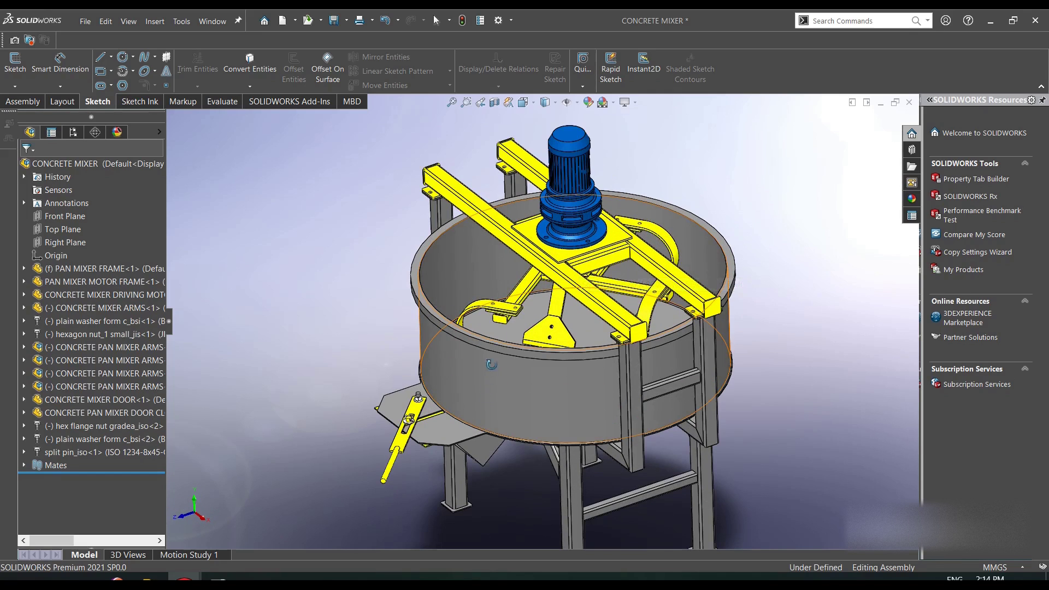
pyautogui.moveTo(521, 244)
pyautogui.mouseDown()
pyautogui.moveTo(528, 308)
pyautogui.moveTo(531, 239)
pyautogui.mouseUp()
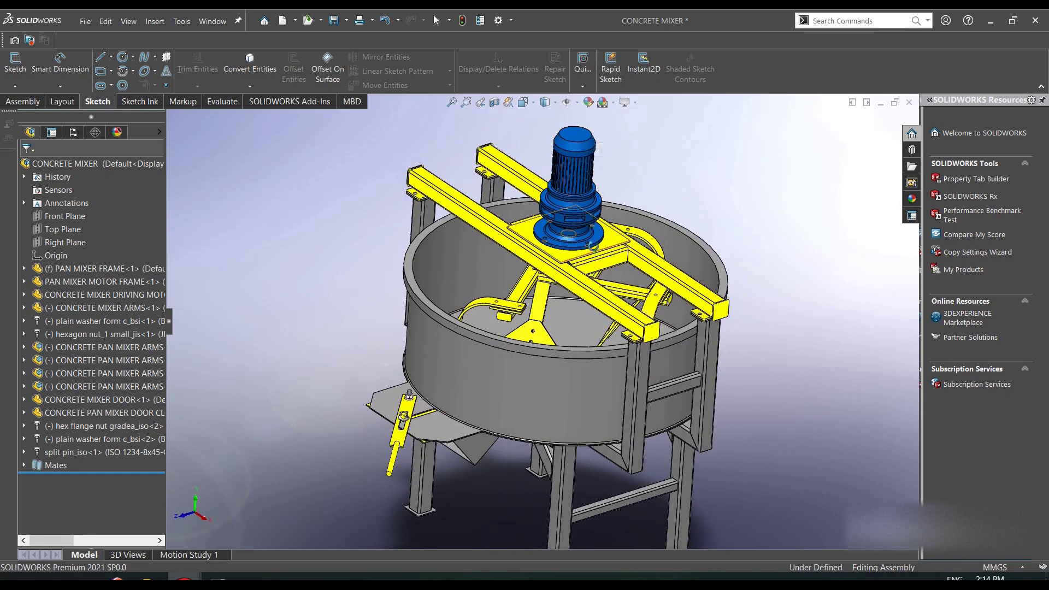
pyautogui.scroll(-5, 592, 163)
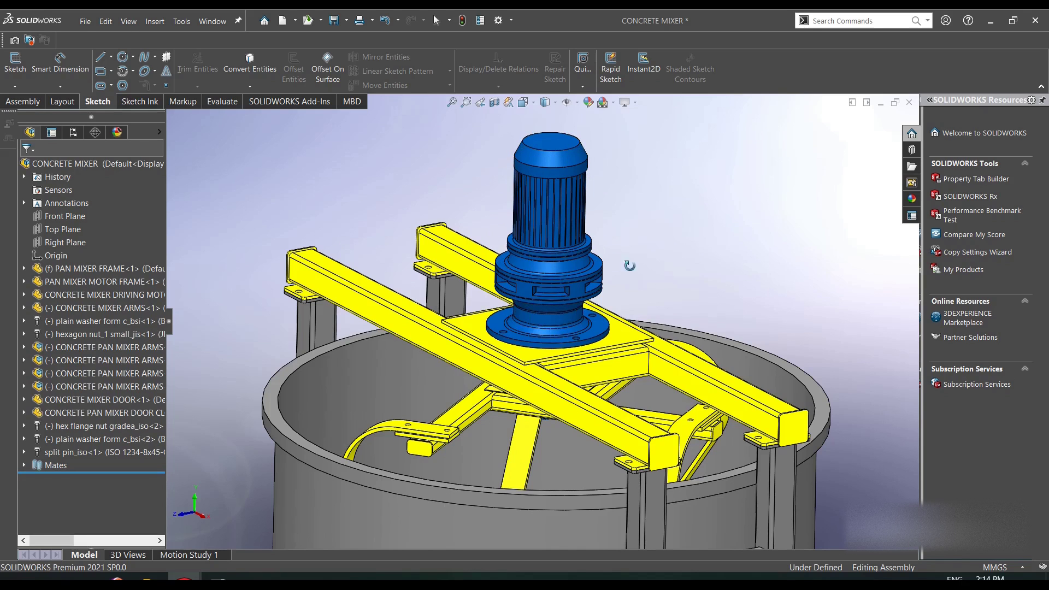
# Examine the mixing arms beneath the motor frame, pick out one pan mixer arm assembly, and clear the selection.
pyautogui.moveTo(629, 265); pyautogui.dragTo(498, 379, button='middle')
pyautogui.scroll(2, 513, 410)
pyautogui.scroll(-3, 523, 436)
pyautogui.scroll(3, 647, 299)
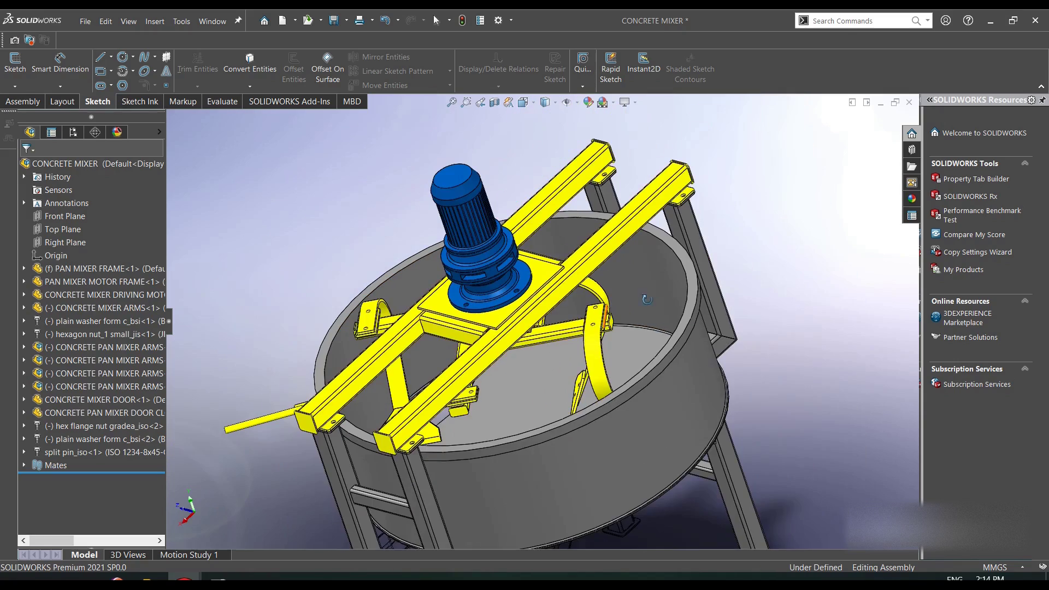
pyautogui.scroll(-3, 382, 344)
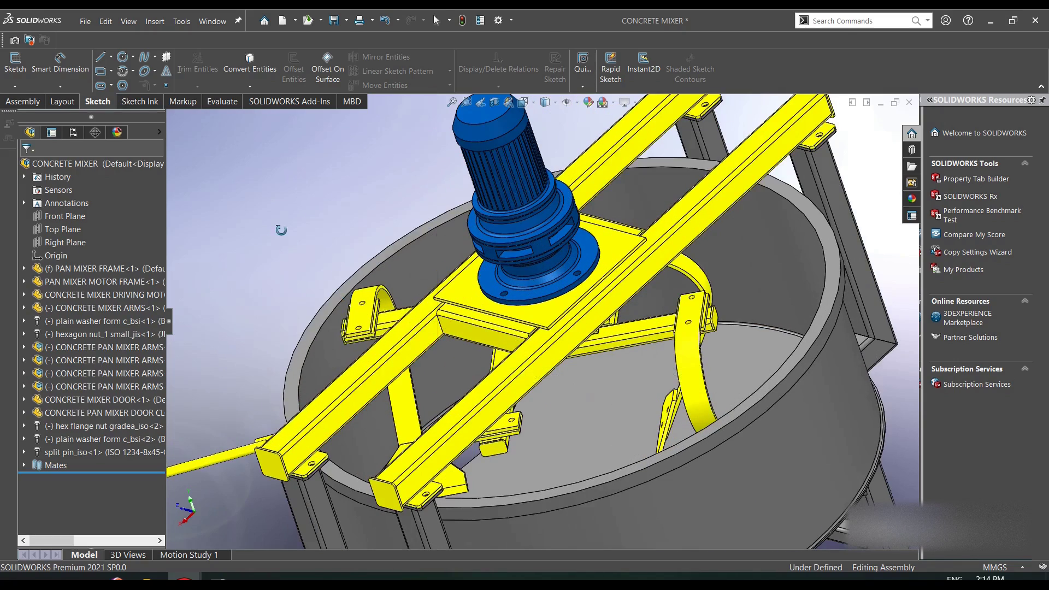
pyautogui.click(418, 407)
pyautogui.press('Escape')
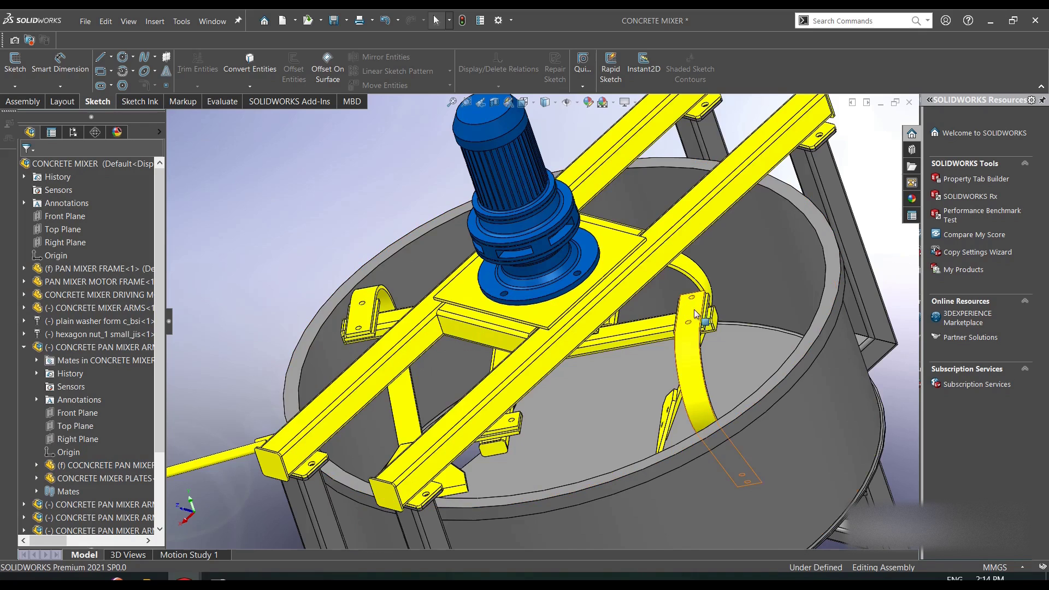
pyautogui.scroll(2, 695, 313)
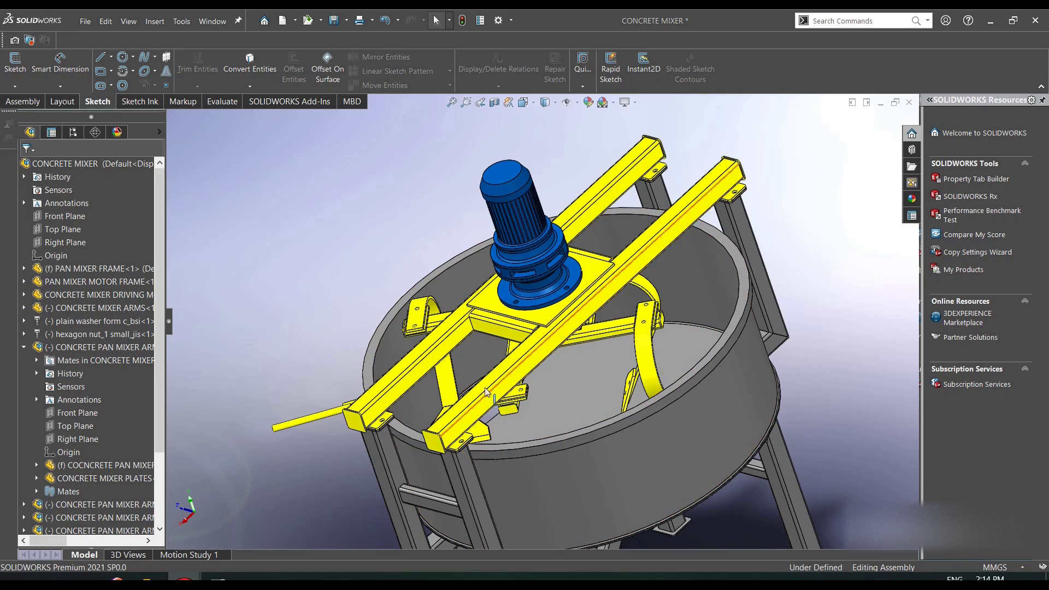
# Open the CONCRETE MIXER PLATES part attached to one of the curved mixing arms in its own window.
pyautogui.rightClick(334, 202)
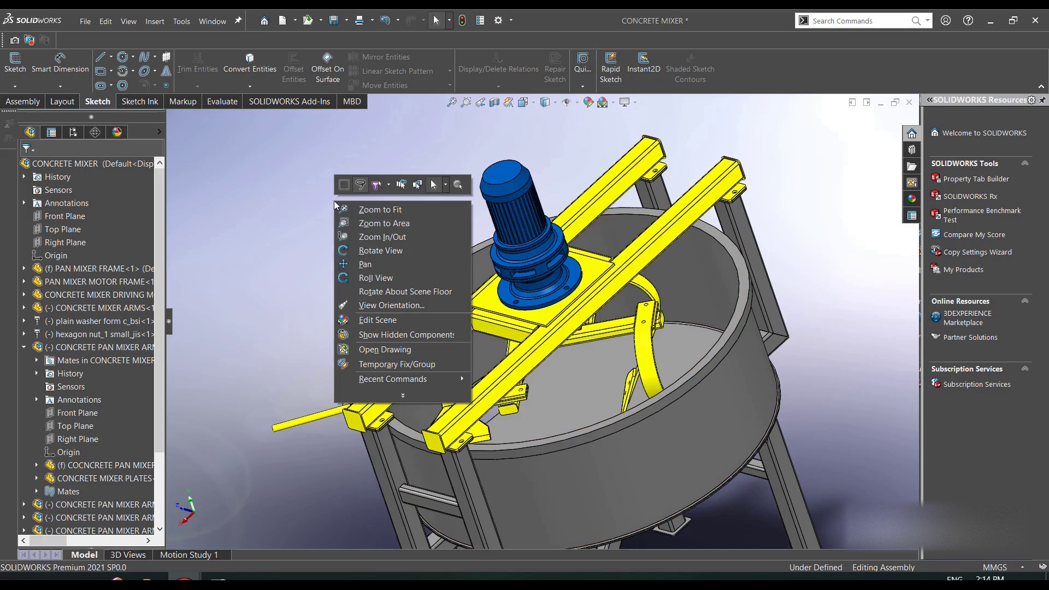
pyautogui.click(372, 252)
pyautogui.moveTo(503, 412); pyautogui.dragTo(523, 370)
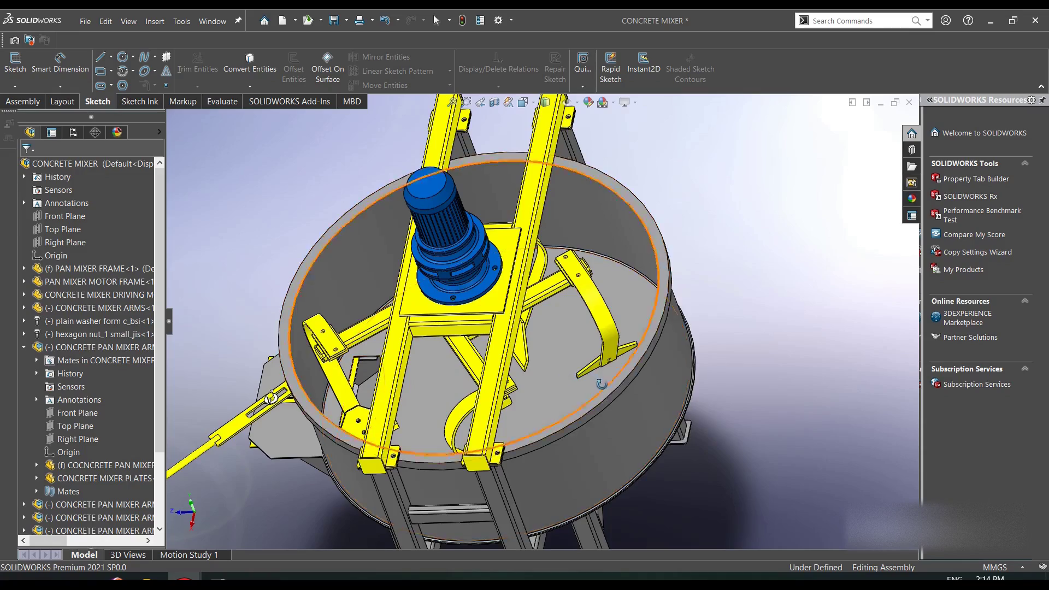
pyautogui.moveTo(601, 384); pyautogui.dragTo(621, 375)
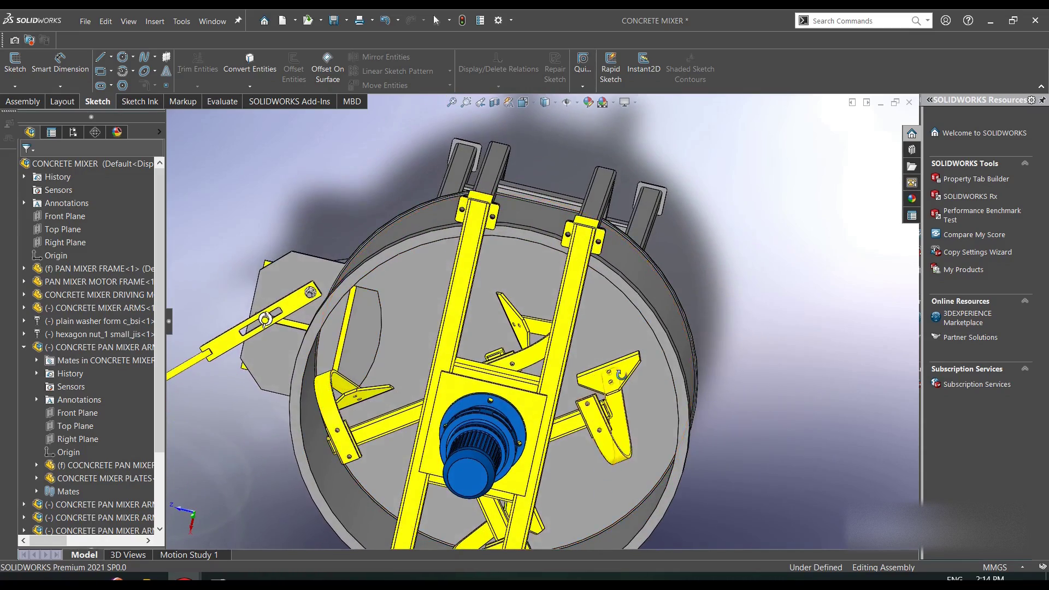
pyautogui.rightClick(746, 276)
pyautogui.click(760, 284)
pyautogui.click(616, 379)
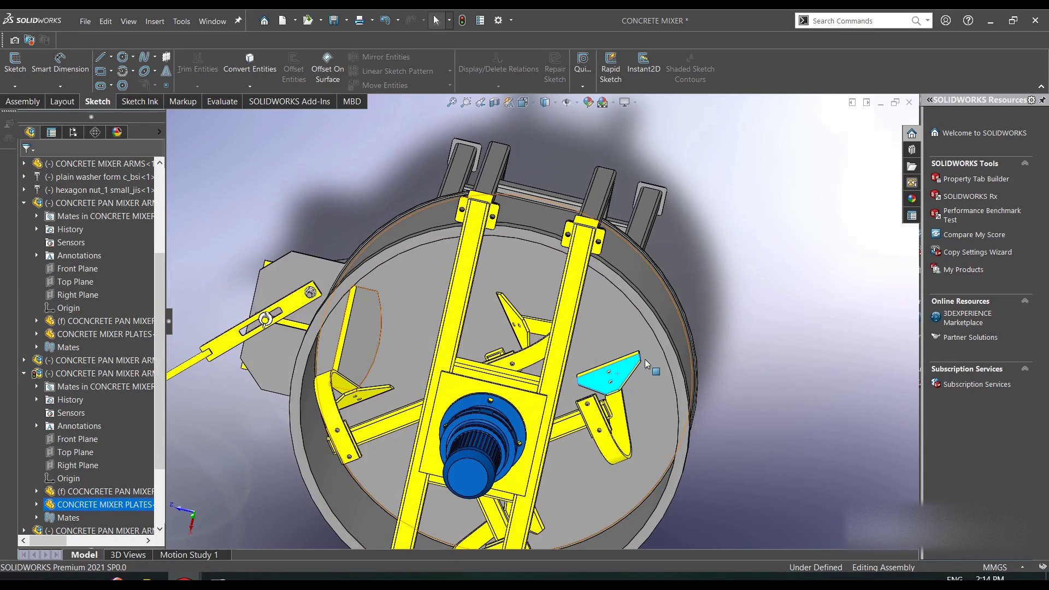
pyautogui.rightClick(633, 365)
pyautogui.click(668, 219)
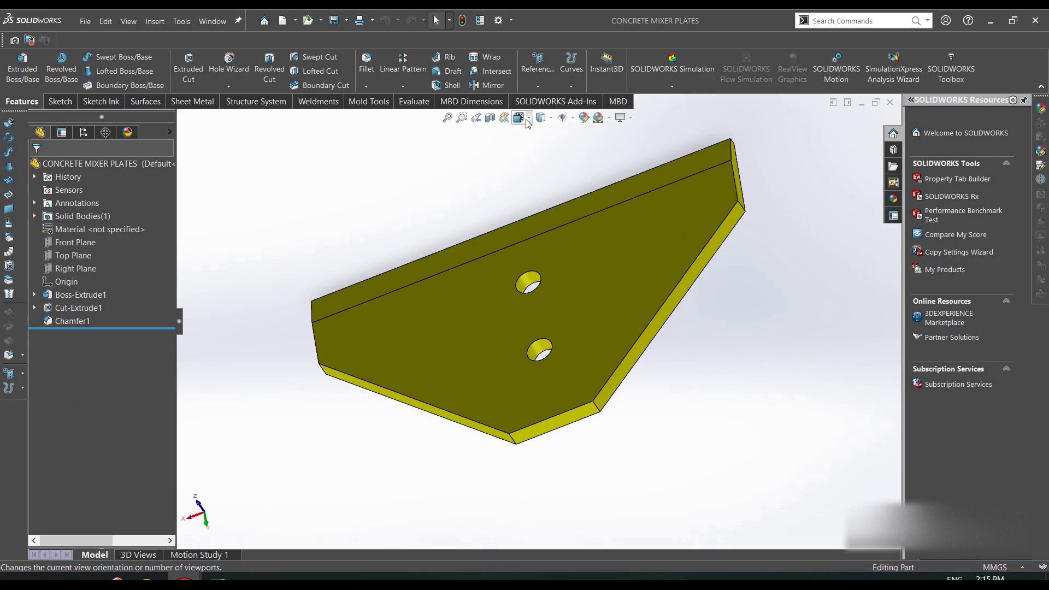
# Show the mixer plate in isometric view and inspect its profile, chamfered edge and two holes.
pyautogui.click(528, 123)
pyautogui.click(581, 150)
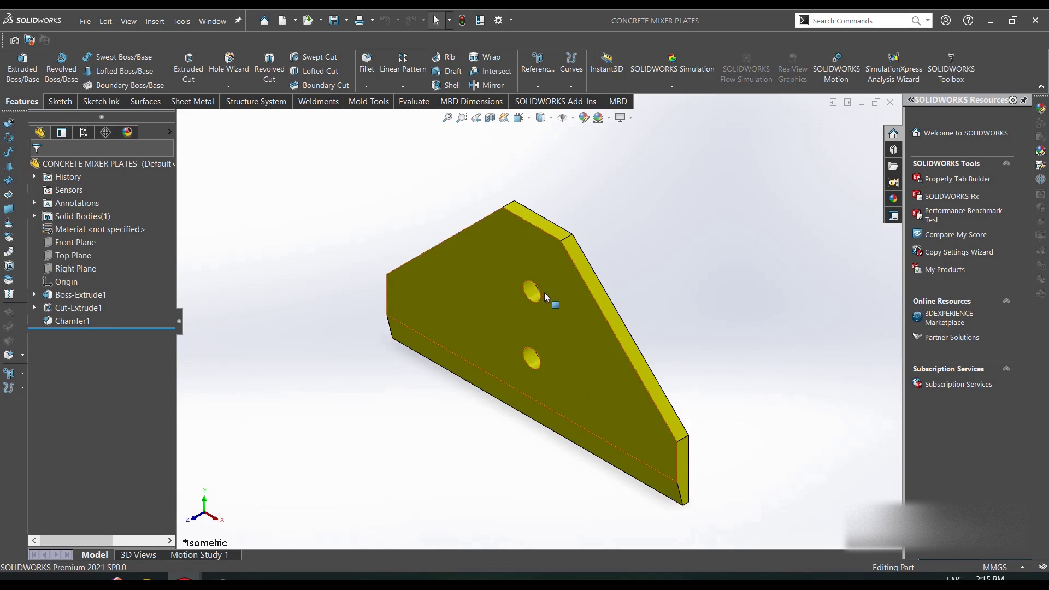
pyautogui.scroll(3, 610, 295)
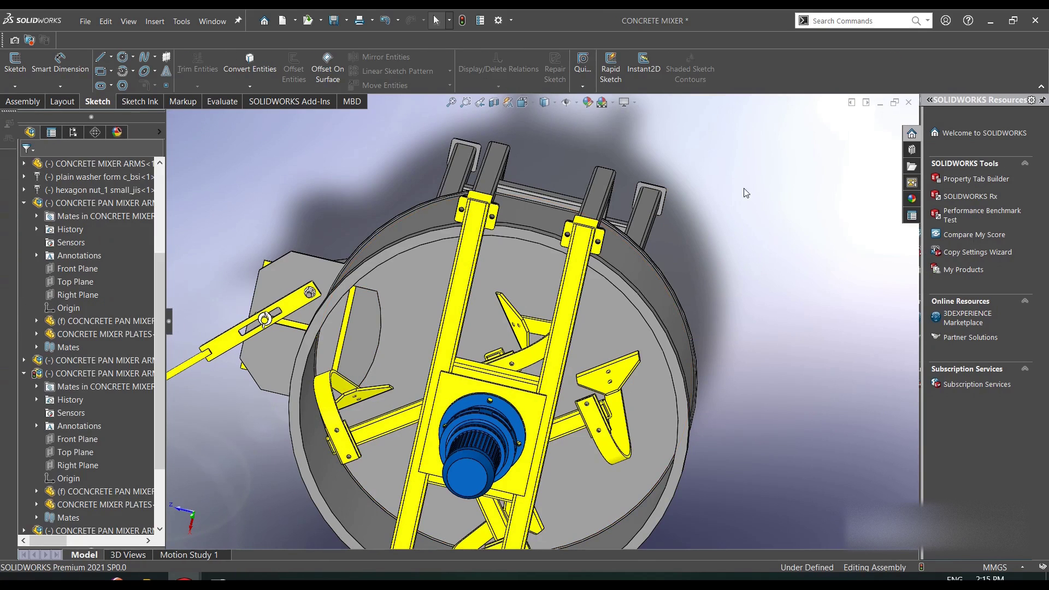
# Examine the pan interior, curved mixing arms and discharge door of the CONCRETE MIXER from above.
pyautogui.rightClick(742, 188)
pyautogui.click(765, 236)
pyautogui.moveTo(605, 364); pyautogui.dragTo(610, 390)
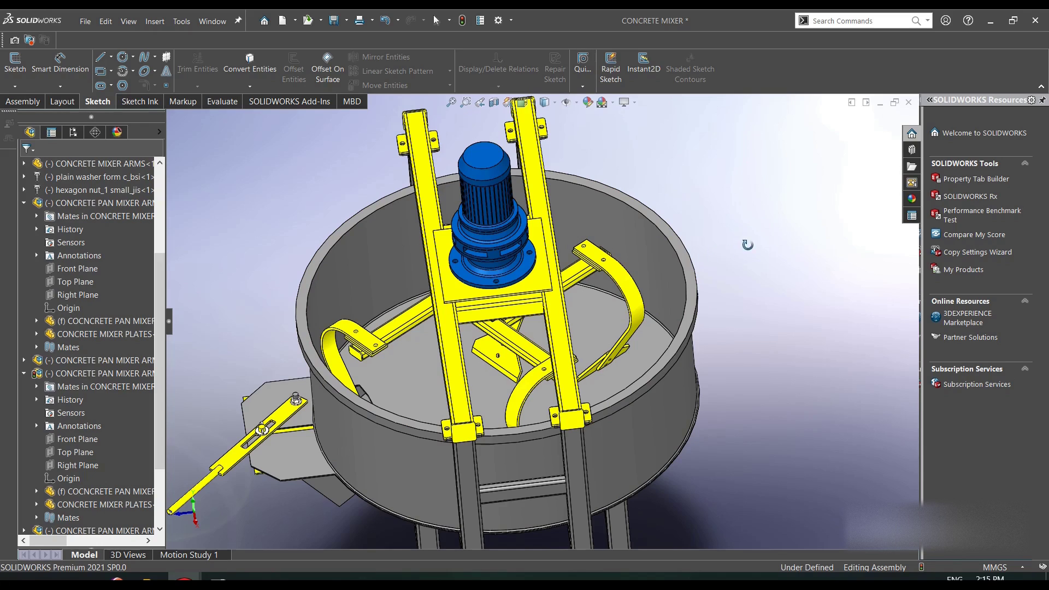
pyautogui.moveTo(747, 244); pyautogui.dragTo(712, 316)
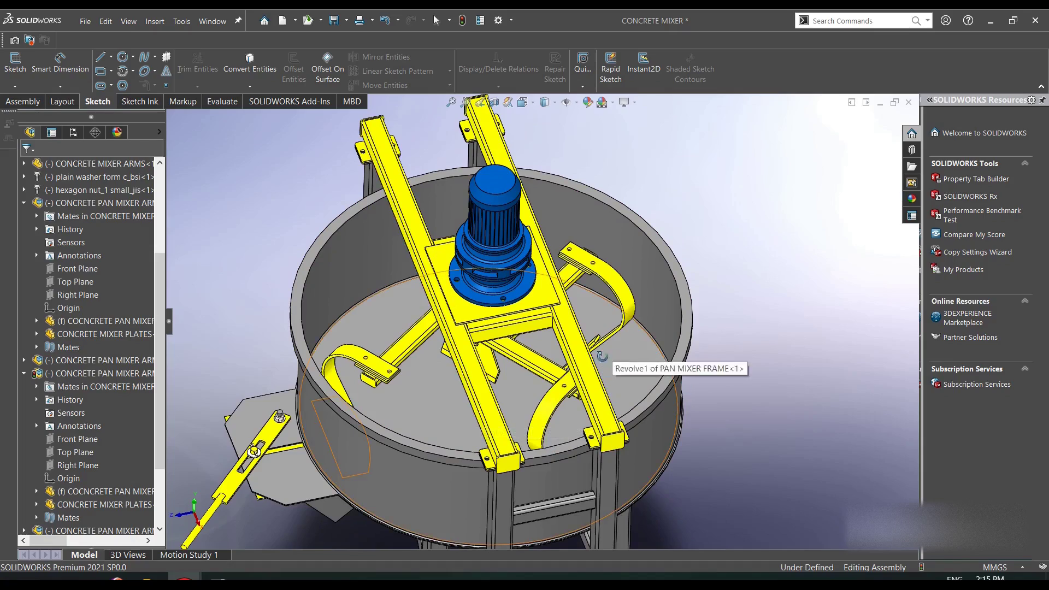
# Examine the CONCRETE MIXER from the side and below, covering the pan wall, upright supports and legs.
pyautogui.moveTo(602, 356); pyautogui.dragTo(337, 361)
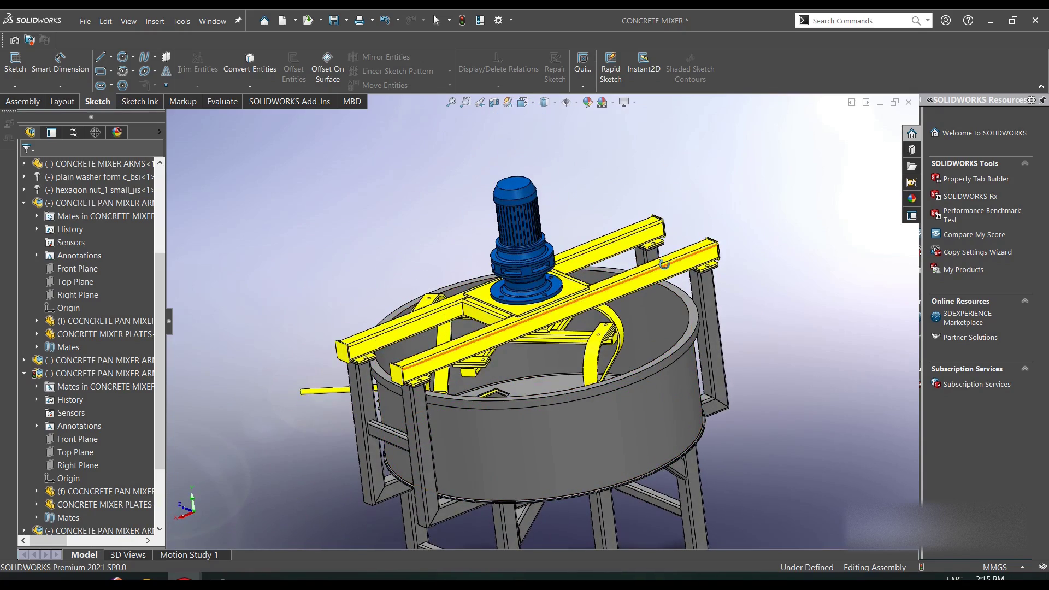
pyautogui.moveTo(594, 453); pyautogui.dragTo(573, 391)
pyautogui.scroll(4, 546, 393)
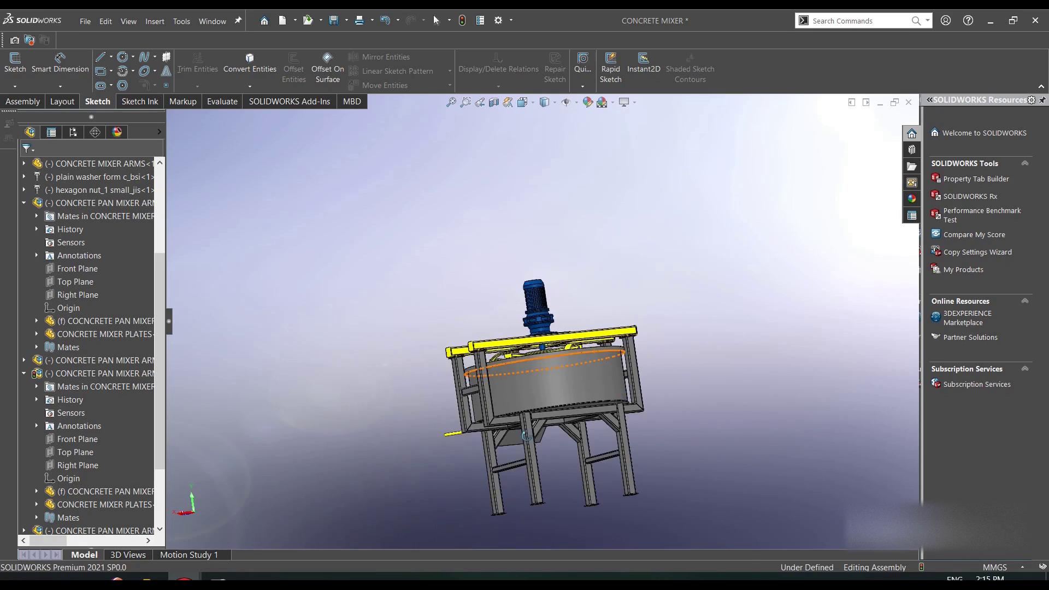
pyautogui.moveTo(526, 437); pyautogui.dragTo(581, 363)
pyautogui.moveTo(581, 364); pyautogui.dragTo(483, 399, button='middle')
pyautogui.scroll(-3, 546, 475)
pyautogui.scroll(-3, 522, 468)
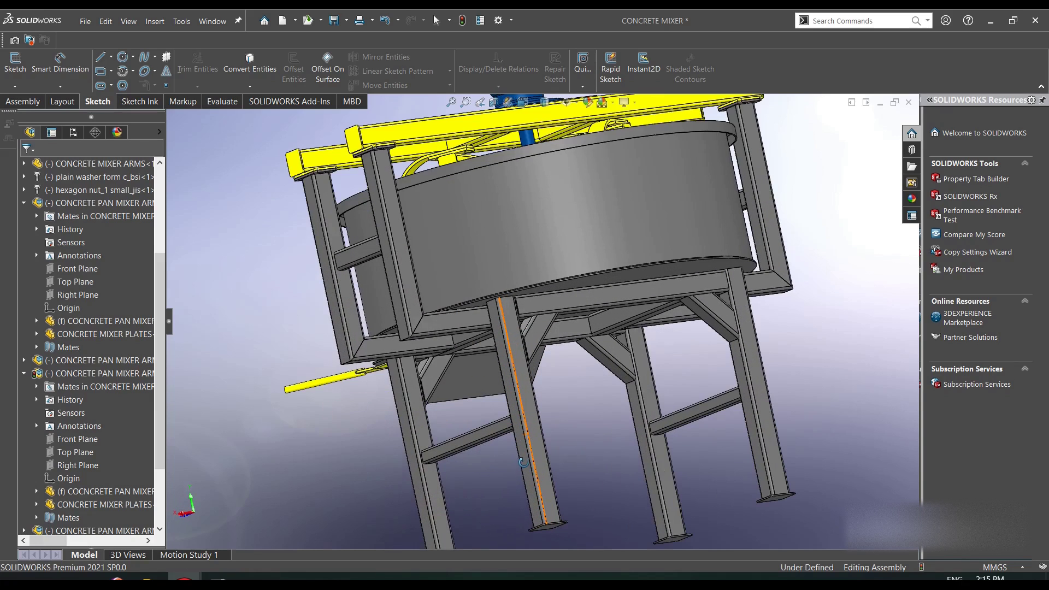
# Pick out the two horizontal square-tube braces between the legs of the PAN MIXER FRAME, and clear the selection.
pyautogui.rightClick(295, 463)
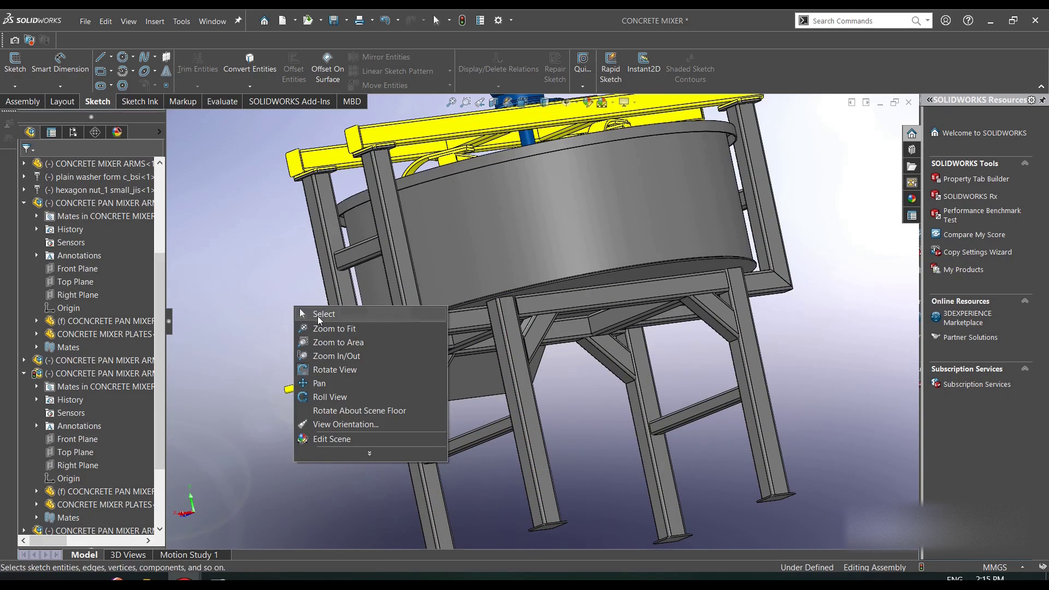
pyautogui.click(320, 315)
pyautogui.click(493, 429)
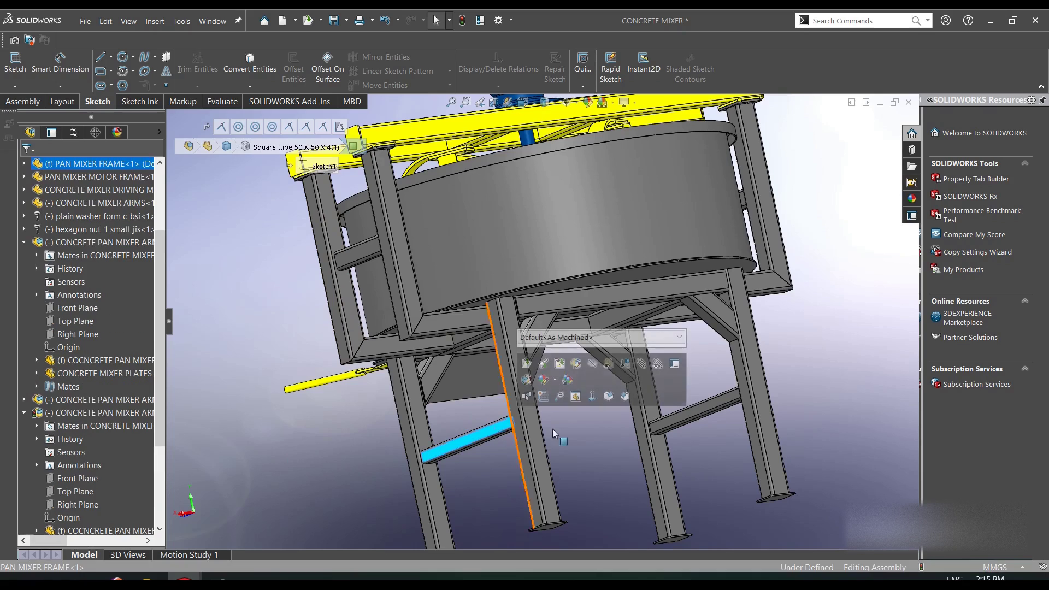
pyautogui.click(705, 411)
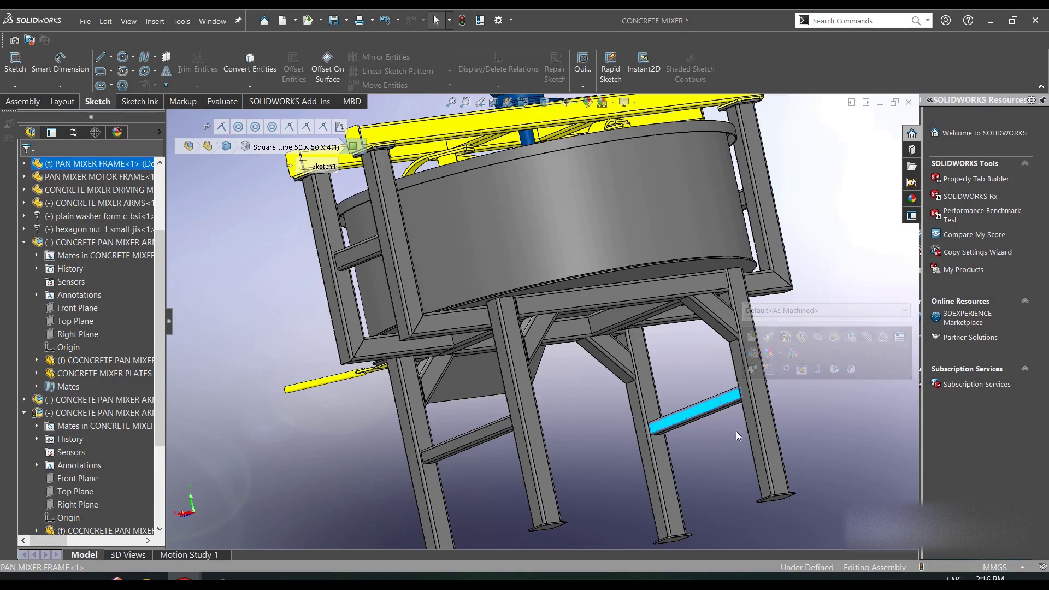
pyautogui.click(680, 371)
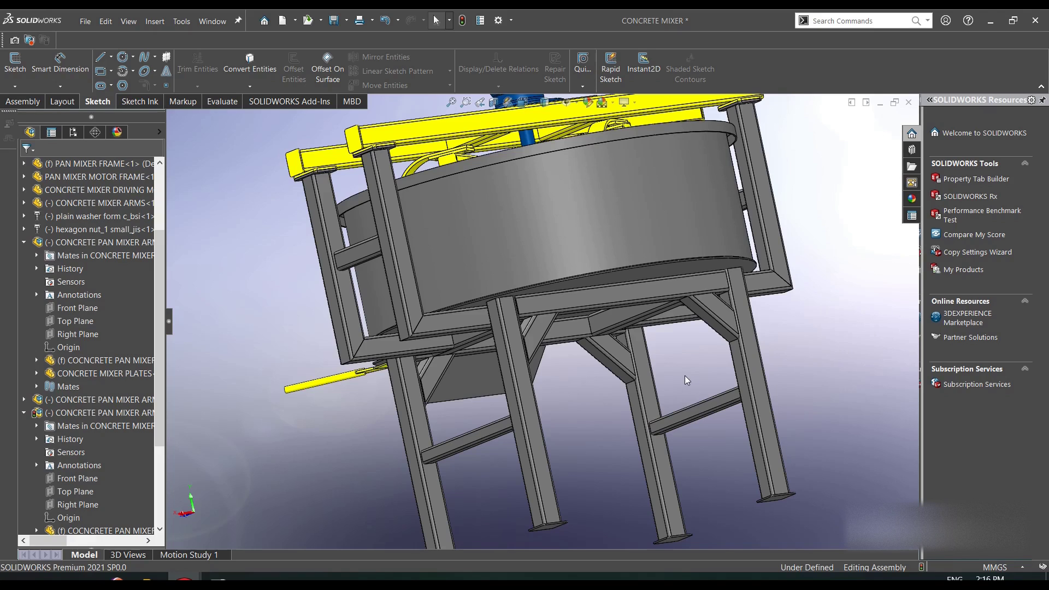
# Examine the diagonal bracing under the PAN MIXER FRAME and the discharge door mechanism on the outside of the pan.
pyautogui.rightClick(834, 198)
pyautogui.click(859, 249)
pyautogui.moveTo(507, 356); pyautogui.dragTo(677, 299)
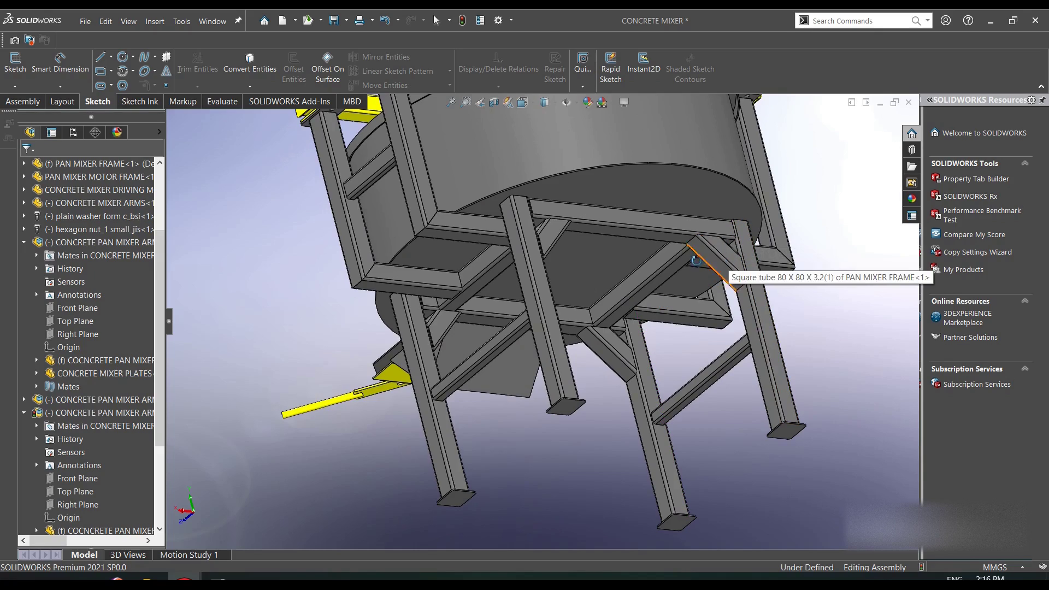
pyautogui.moveTo(721, 257); pyautogui.dragTo(665, 205)
pyautogui.moveTo(378, 294); pyautogui.dragTo(501, 283, button='middle')
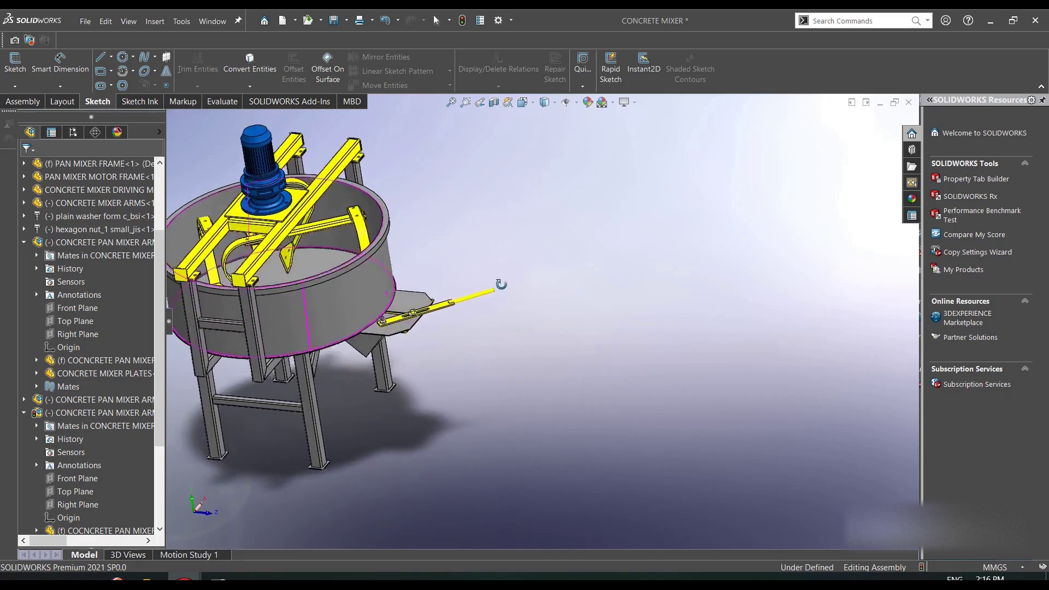
pyautogui.scroll(-5, 375, 326)
pyautogui.moveTo(468, 247); pyautogui.dragTo(464, 282, button='middle')
# Inspect the discharge door lever from above, pick out its round handle, and clear the selection.
pyautogui.rightClick(582, 179)
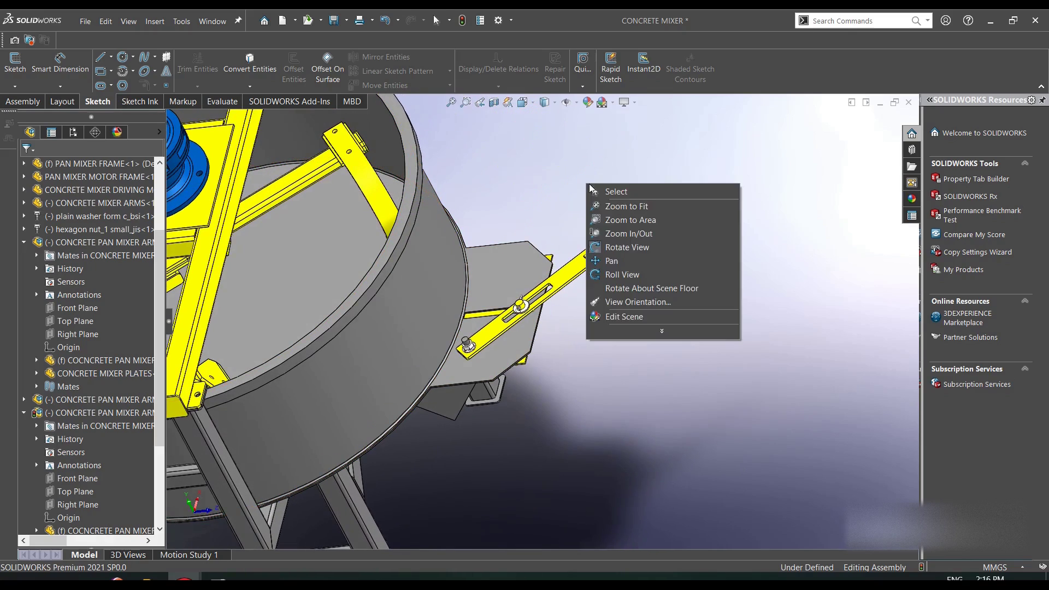
pyautogui.click(597, 192)
pyautogui.moveTo(623, 234); pyautogui.dragTo(722, 216)
pyautogui.rightClick(551, 159)
pyautogui.click(577, 206)
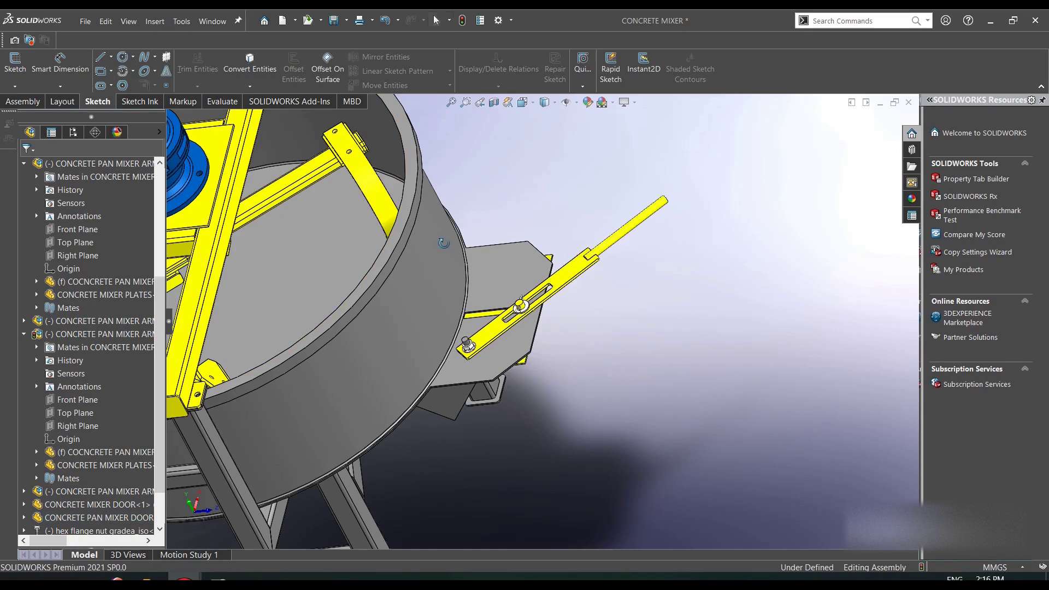
pyautogui.moveTo(443, 241); pyautogui.dragTo(384, 314)
pyautogui.rightClick(552, 198)
pyautogui.click(601, 208)
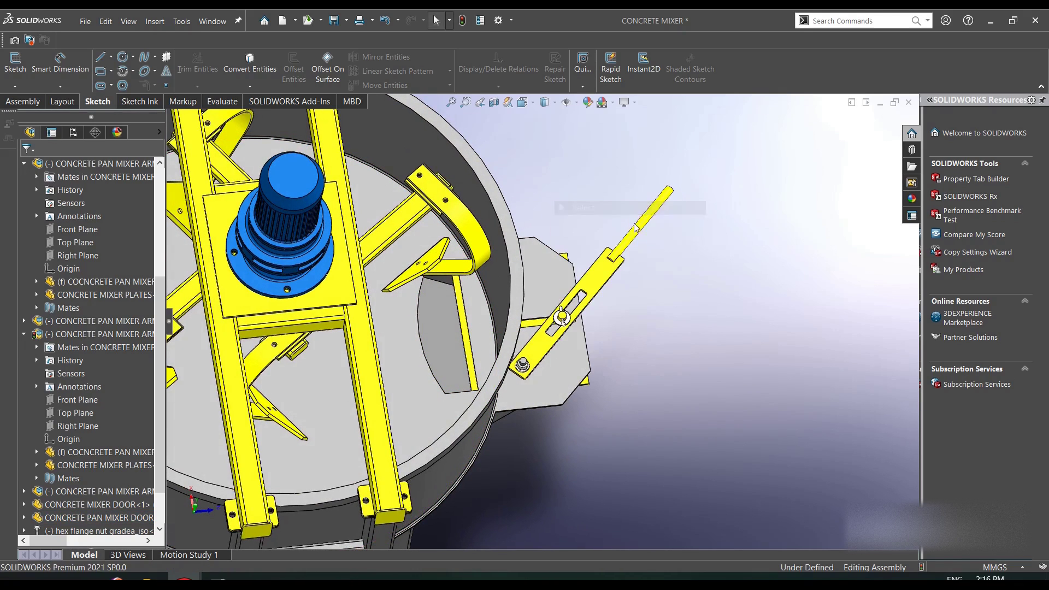
pyautogui.moveTo(641, 227); pyautogui.dragTo(710, 194)
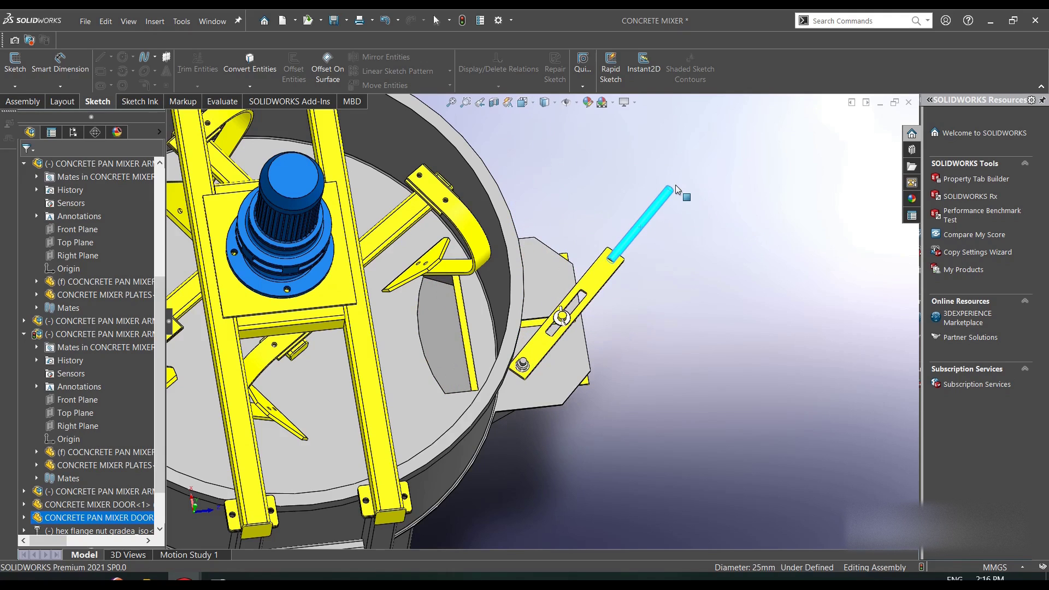
pyautogui.click(762, 204)
# Examine the complete CONCRETE MIXER from the discharge door side, including its motor, top beams and mixing arms.
pyautogui.rightClick(770, 174)
pyautogui.click(797, 222)
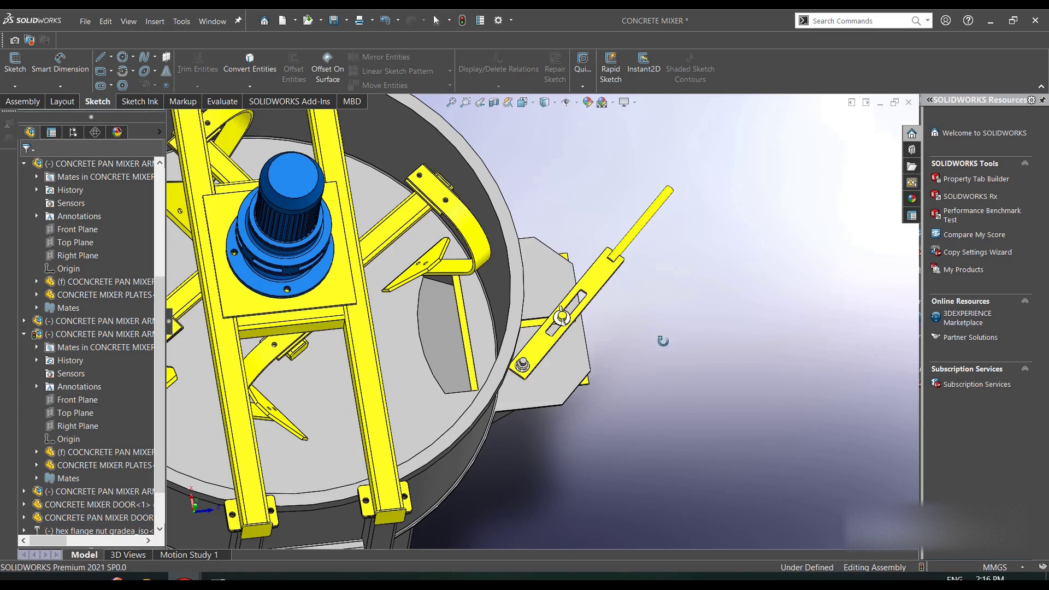
pyautogui.moveTo(553, 442); pyautogui.dragTo(507, 349)
pyautogui.scroll(5, 571, 332)
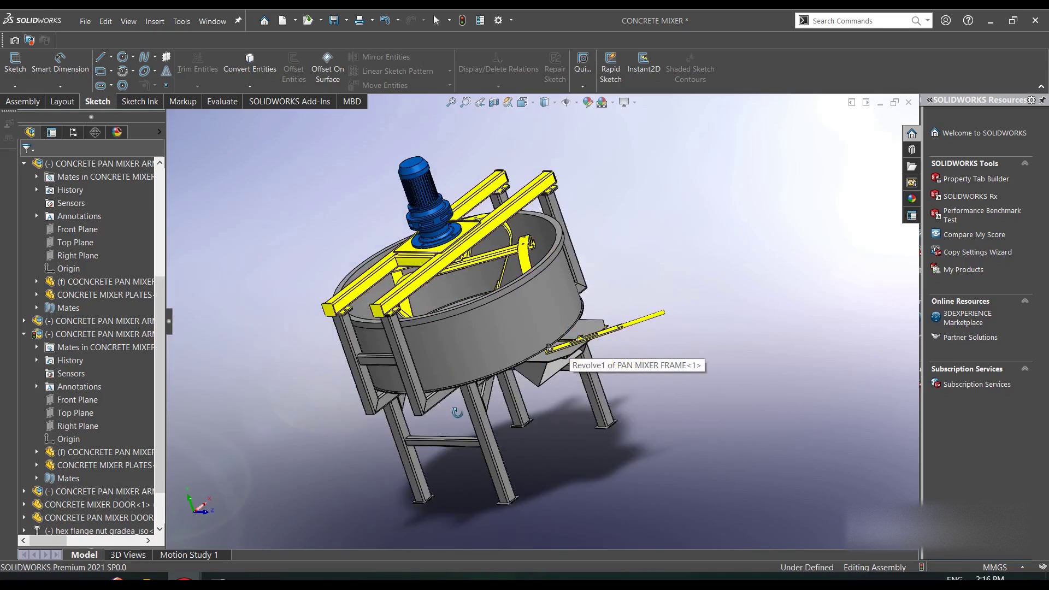
pyautogui.moveTo(457, 410); pyautogui.dragTo(435, 440)
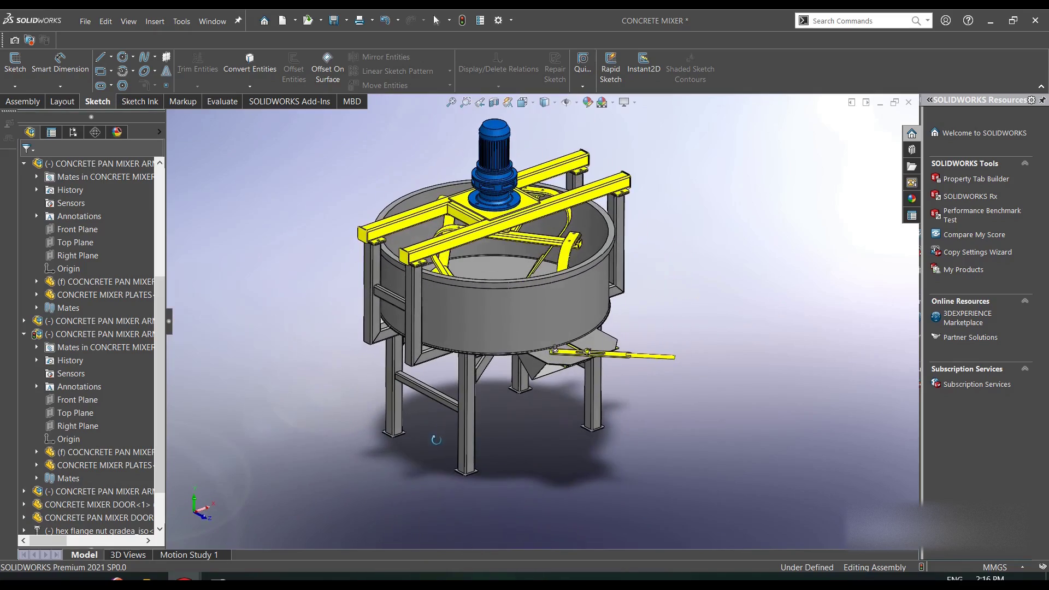
pyautogui.scroll(-2, 518, 311)
pyautogui.moveTo(630, 406)
pyautogui.mouseDown(button='middle')
pyautogui.moveTo(575, 284)
pyautogui.moveTo(588, 386)
pyautogui.moveTo(579, 306)
pyautogui.moveTo(595, 393)
pyautogui.moveTo(586, 290)
pyautogui.moveTo(647, 374)
pyautogui.moveTo(621, 299)
pyautogui.moveTo(697, 397)
pyautogui.moveTo(634, 384)
pyautogui.moveTo(636, 403)
pyautogui.mouseUp(button='middle')
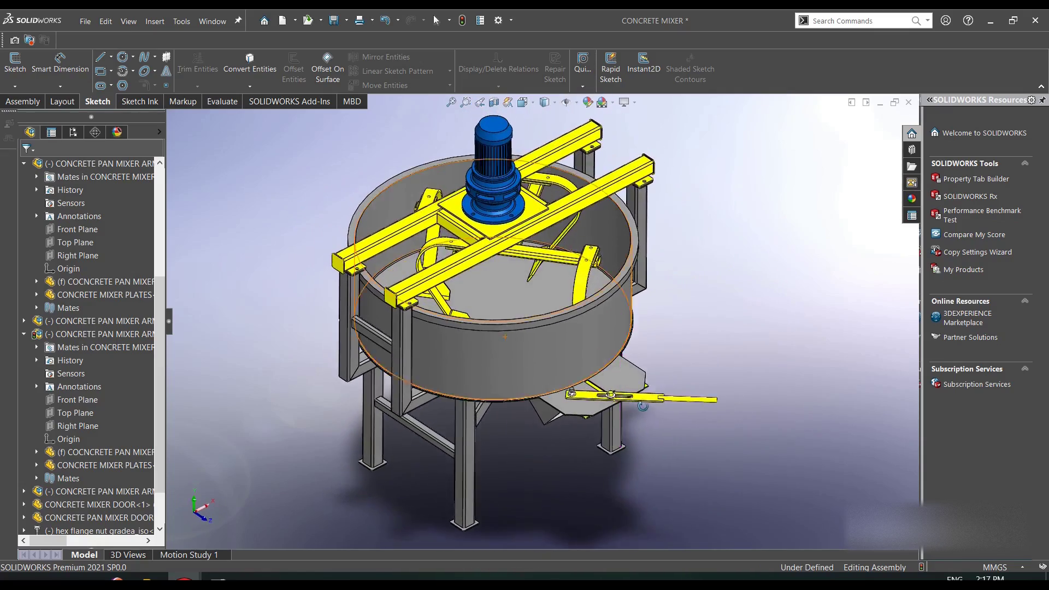
pyautogui.scroll(1, 632, 297)
pyautogui.scroll(-3, 520, 182)
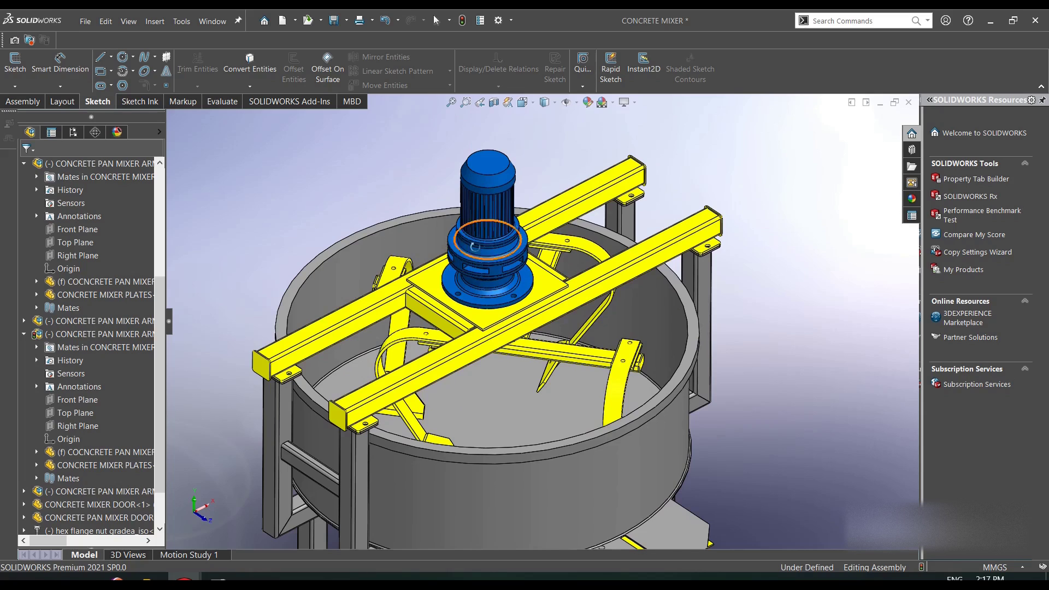
# Inspect the pan between its upright supports, and the open discharge chute and door plate from underneath.
pyautogui.rightClick(330, 165)
pyautogui.click(355, 171)
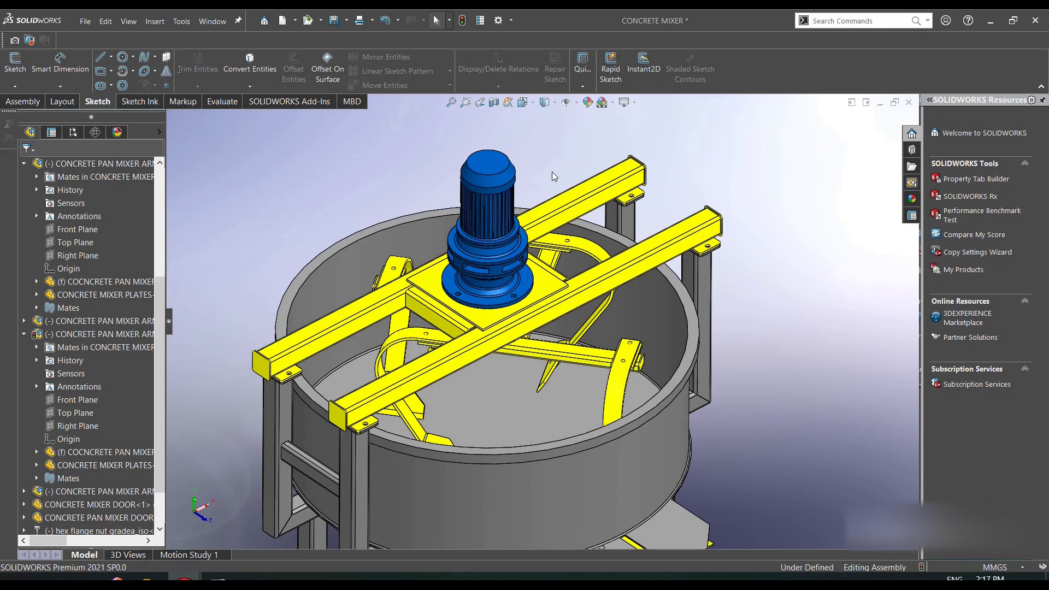
pyautogui.rightClick(710, 168)
pyautogui.click(722, 219)
pyautogui.moveTo(724, 291); pyautogui.dragTo(705, 284)
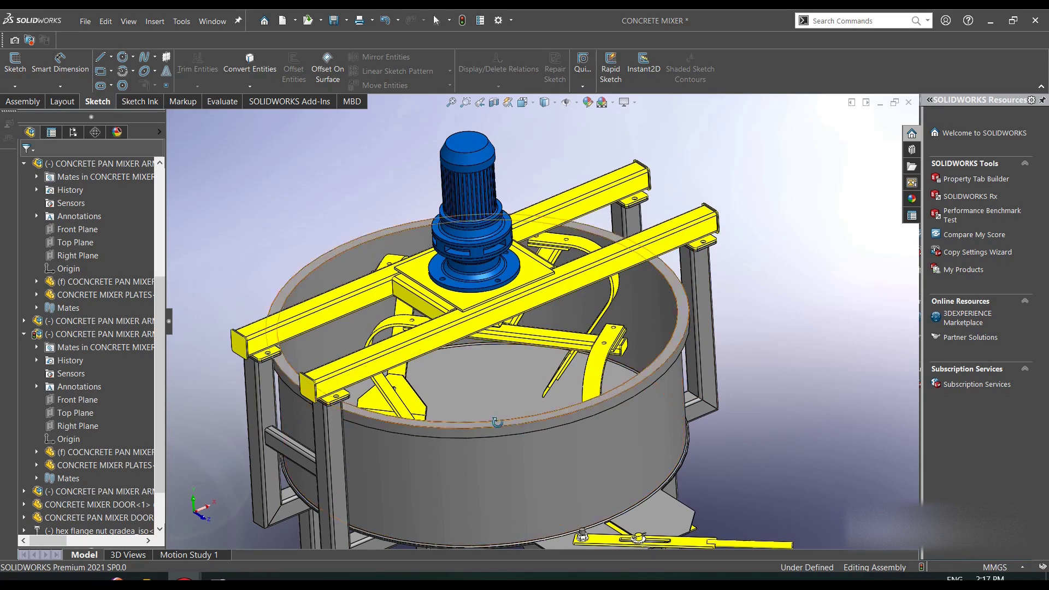
pyautogui.moveTo(331, 410); pyautogui.dragTo(520, 407)
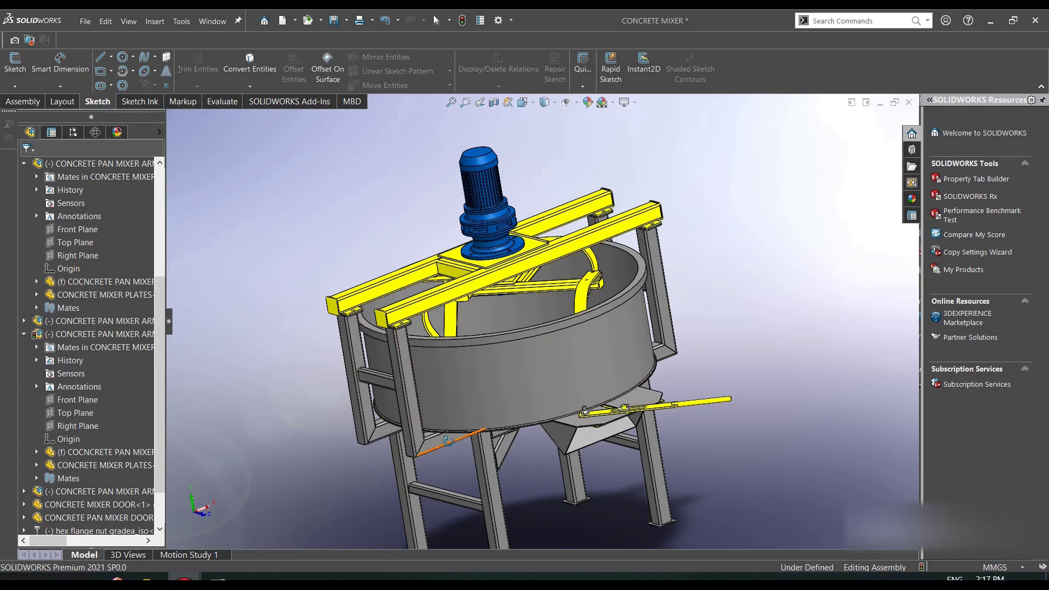
pyautogui.moveTo(448, 441); pyautogui.dragTo(424, 362)
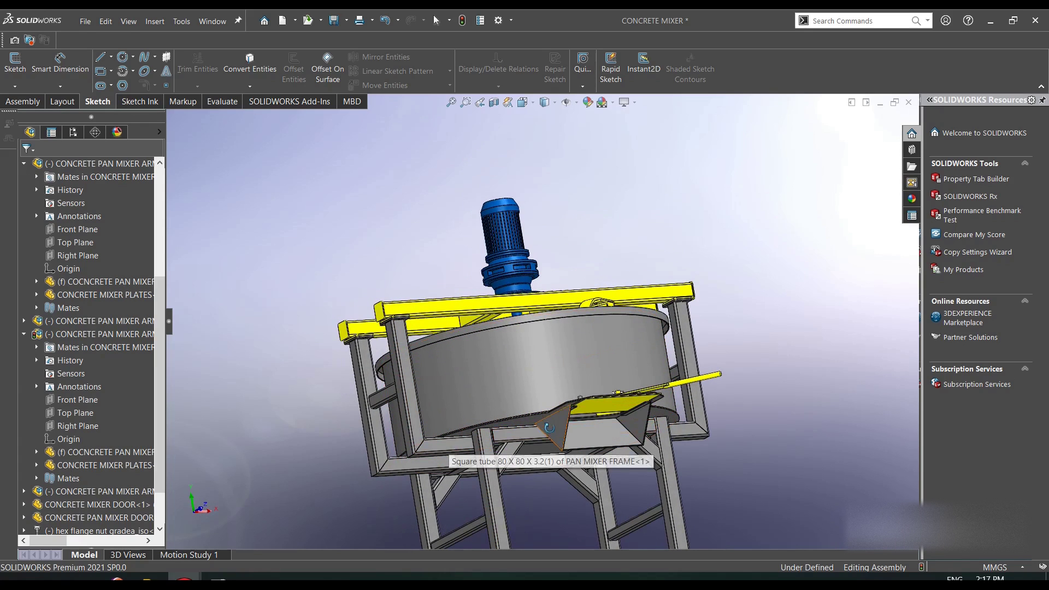
pyautogui.scroll(-5, 446, 437)
pyautogui.moveTo(433, 397); pyautogui.dragTo(430, 390)
# Pick out a horizontal square tube supporting the pan and the pan's bottom face, and clear the selection.
pyautogui.rightClick(390, 170)
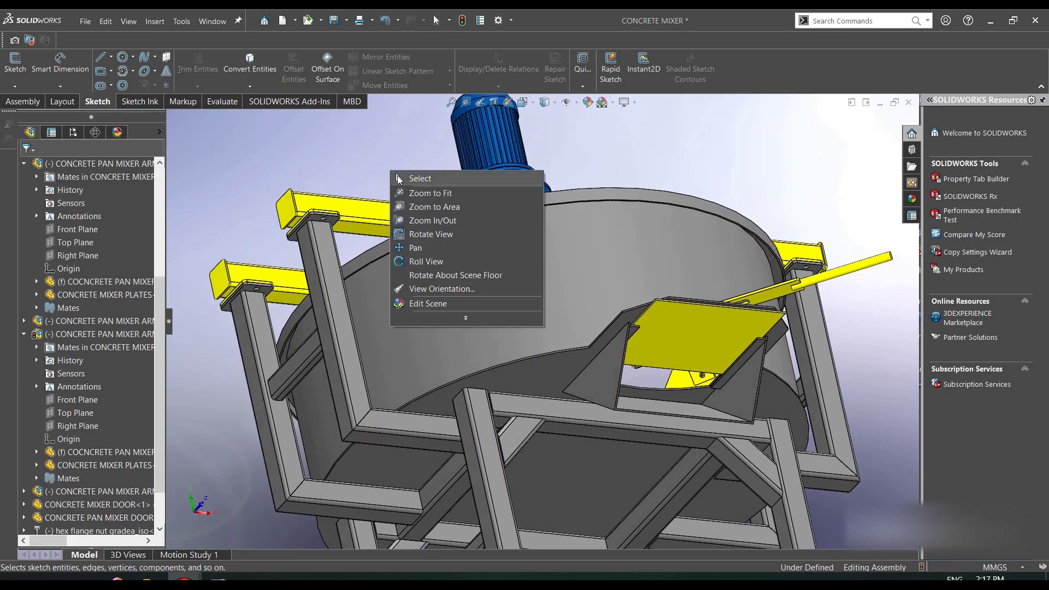
pyautogui.click(413, 179)
pyautogui.click(373, 430)
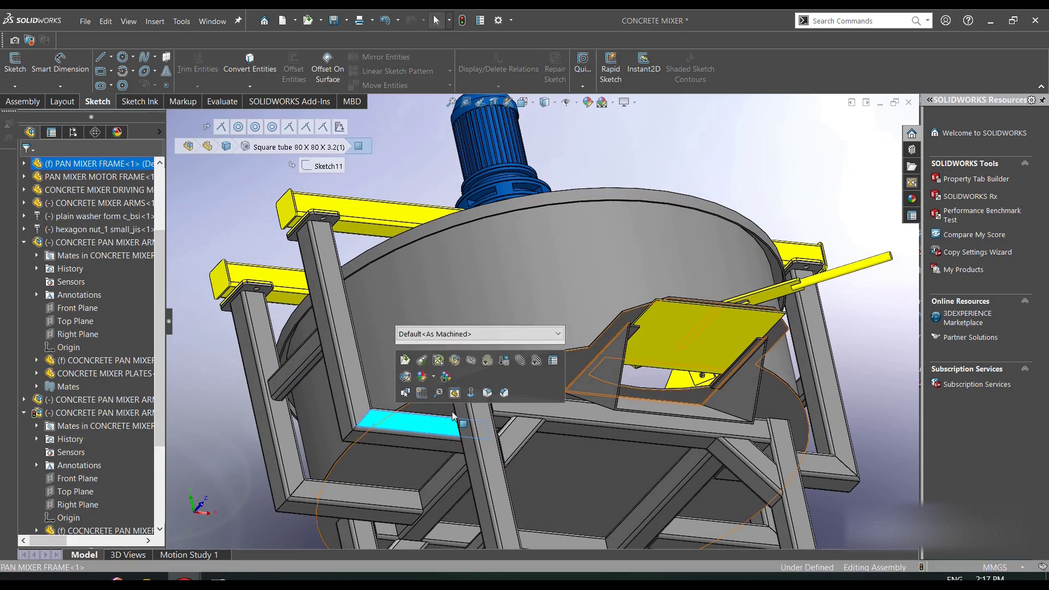
pyautogui.click(613, 463)
pyautogui.scroll(2, 465, 419)
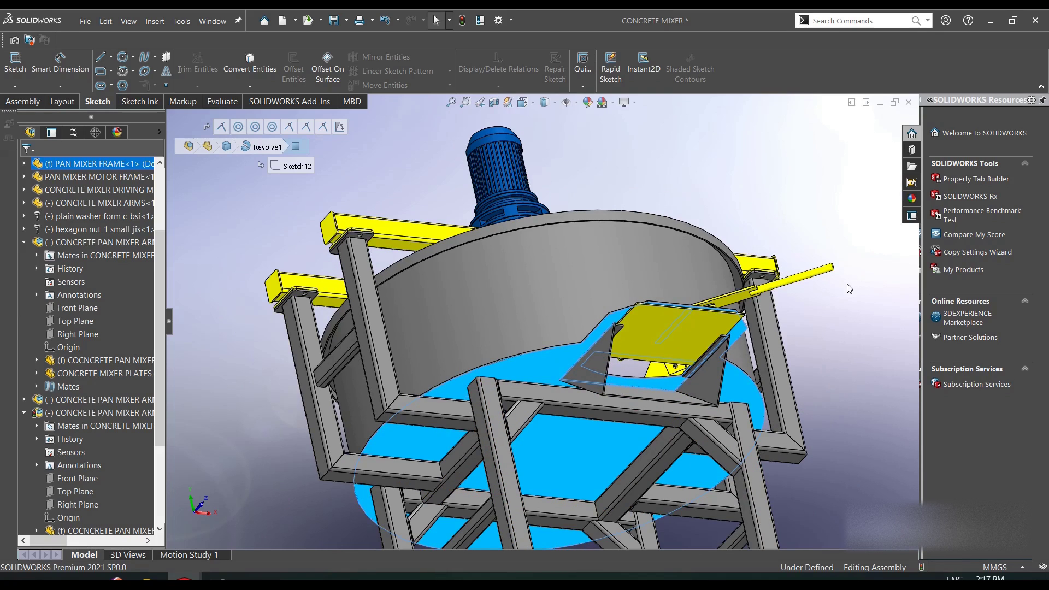
pyautogui.click(861, 314)
# Examine the CONCRETE MIXER from the front, looking at the mixing arms, door lever and motor on its top beams.
pyautogui.rightClick(860, 305)
pyautogui.click(567, 209)
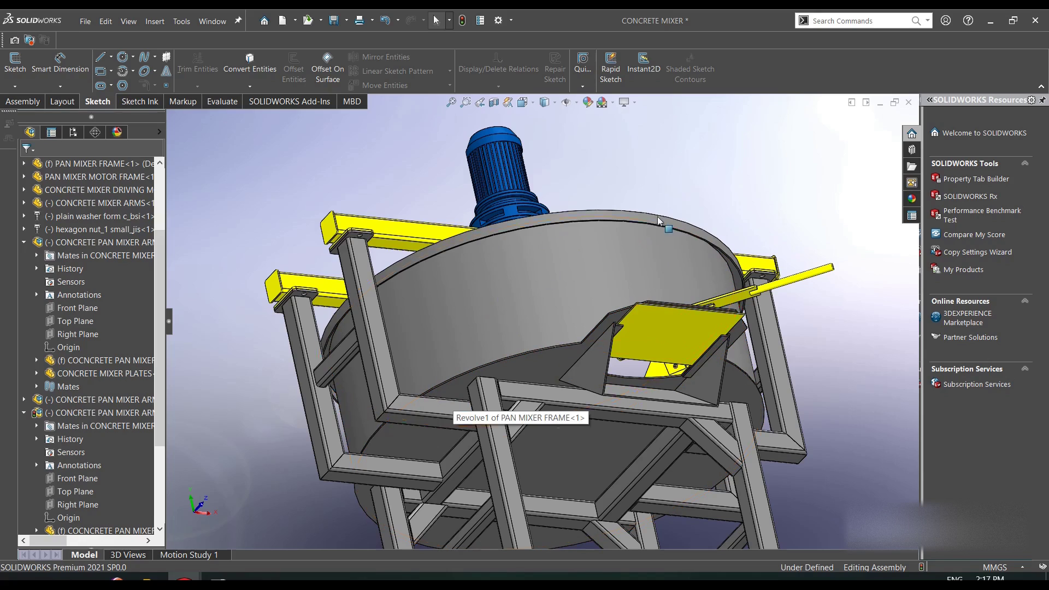
pyautogui.rightClick(722, 177)
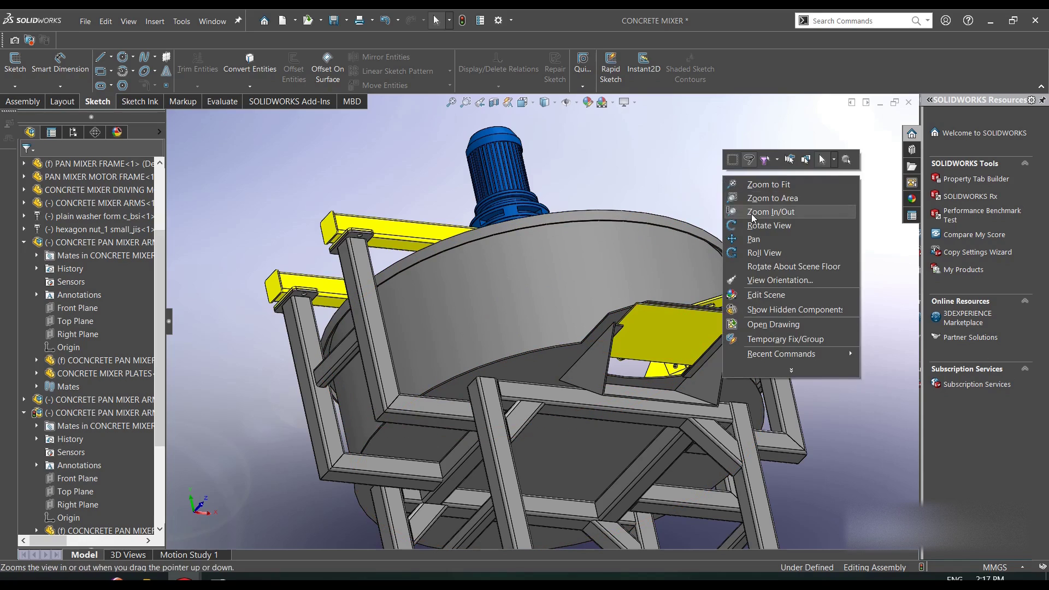
pyautogui.click(758, 224)
pyautogui.moveTo(725, 168); pyautogui.dragTo(755, 305)
pyautogui.scroll(3, 767, 244)
pyautogui.scroll(-3, 637, 255)
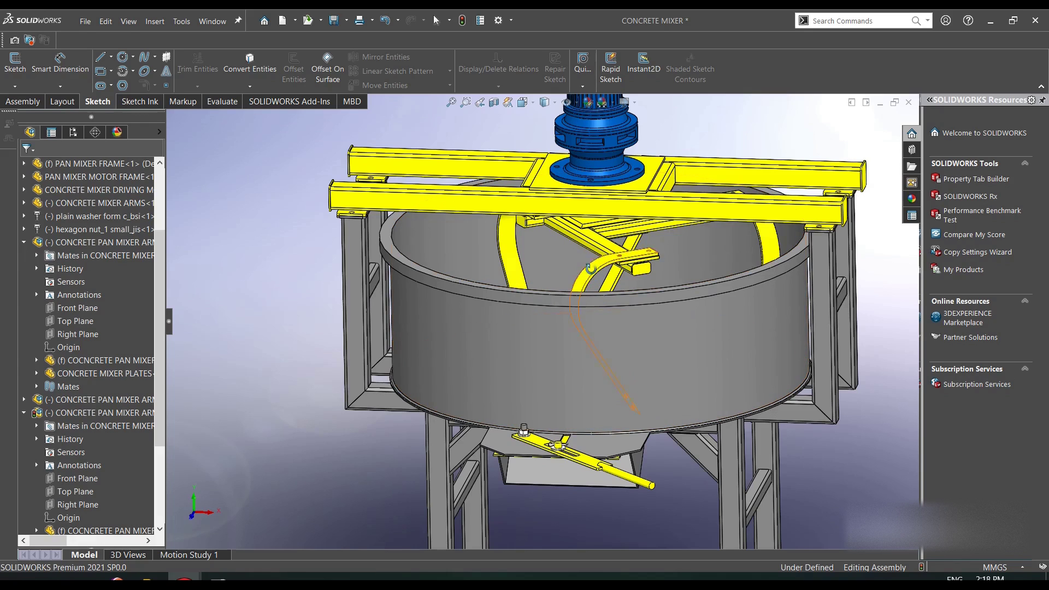
pyautogui.moveTo(641, 252); pyautogui.dragTo(567, 250)
pyautogui.moveTo(590, 208); pyautogui.dragTo(598, 145, button='middle')
pyautogui.scroll(5, 620, 133)
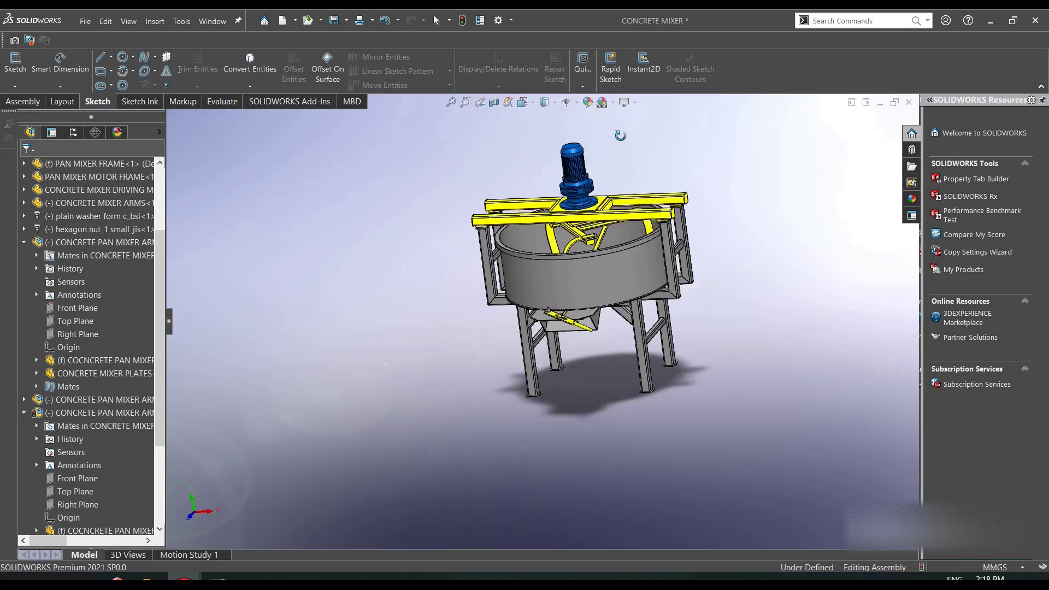
pyautogui.scroll(-5, 587, 206)
# Highlight the PAN MIXER MOTOR FRAME and the PAN MIXER FRAME in turn to identify them in the model.
pyautogui.rightClick(558, 214)
pyautogui.click(573, 218)
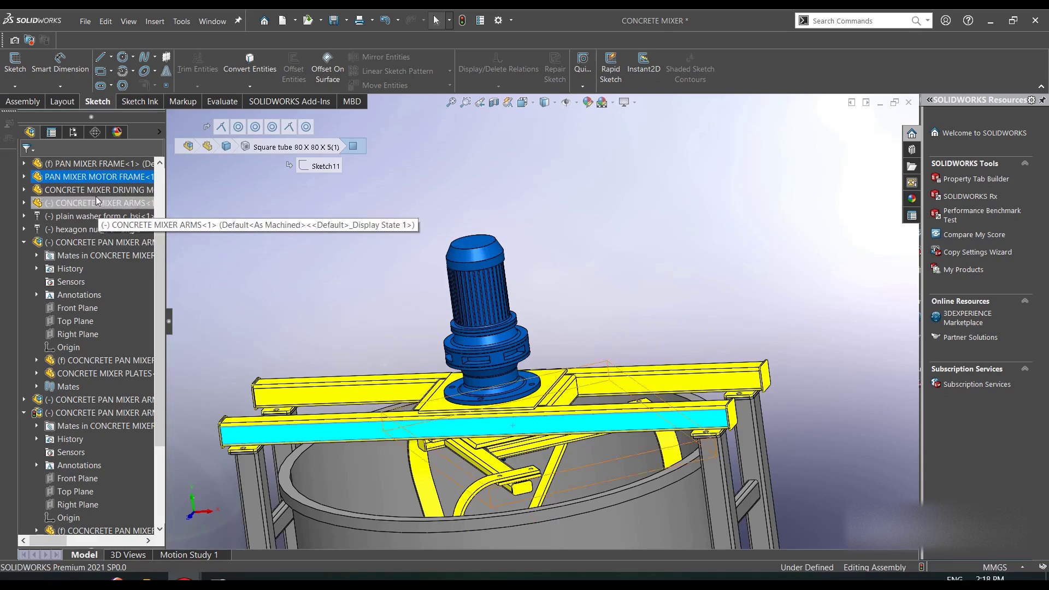
pyautogui.click(95, 178)
pyautogui.scroll(2, 99, 194)
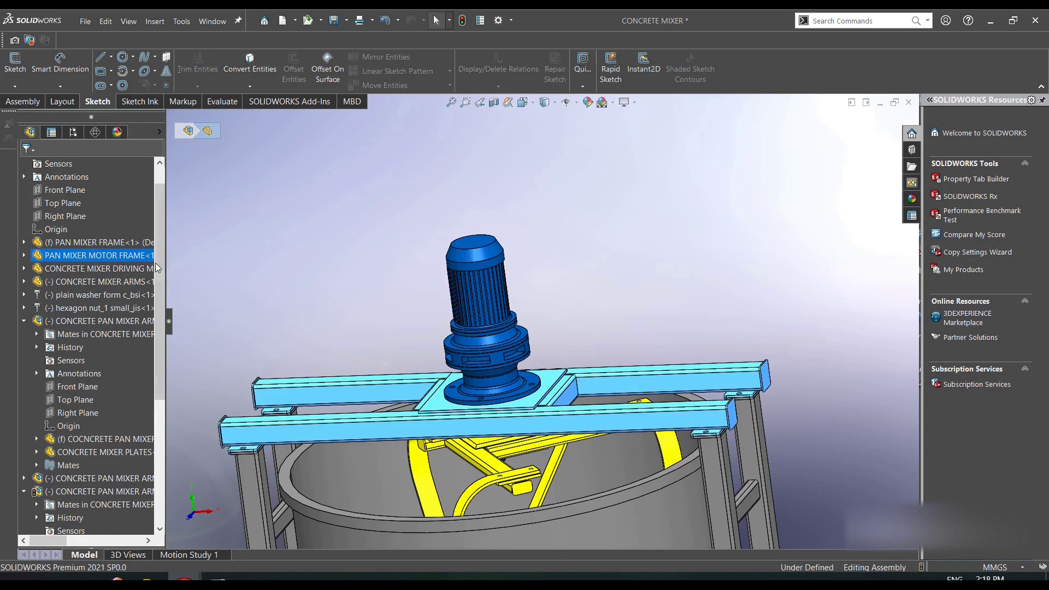
pyautogui.click(84, 242)
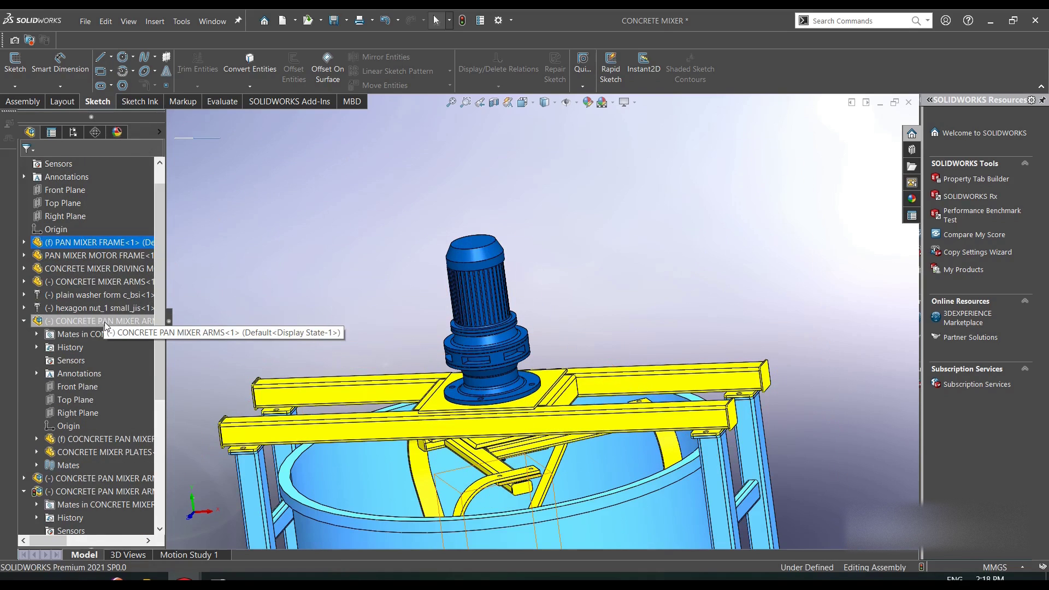
# Collapse the expanded component branches and highlight the CONCRETE PAN MIXER ARMS components, the small hexagon nut and the pan mixer door component in turn.
pyautogui.click(24, 321)
pyautogui.click(24, 348)
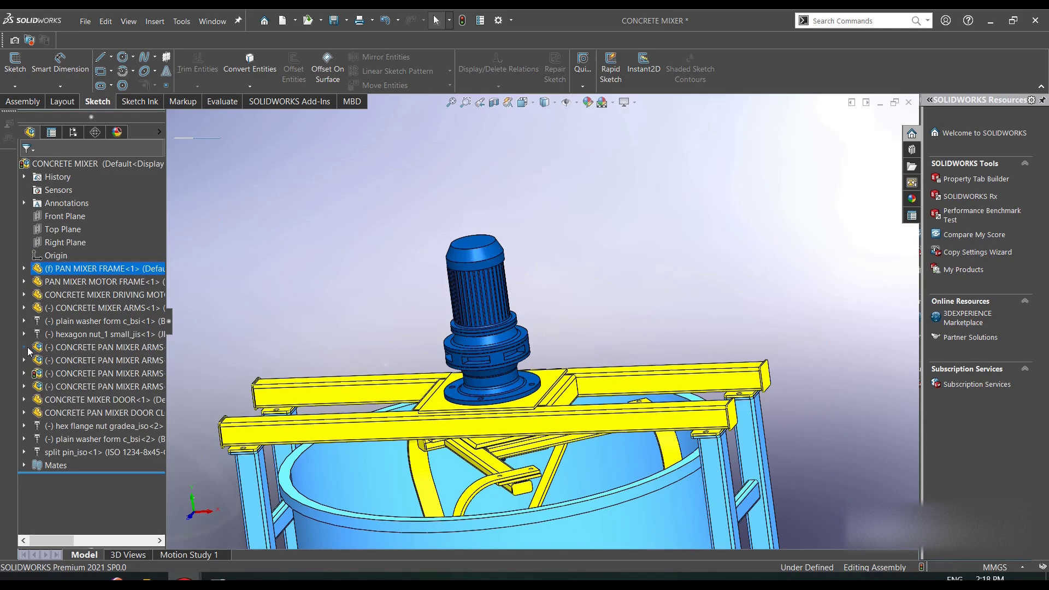
pyautogui.click(151, 349)
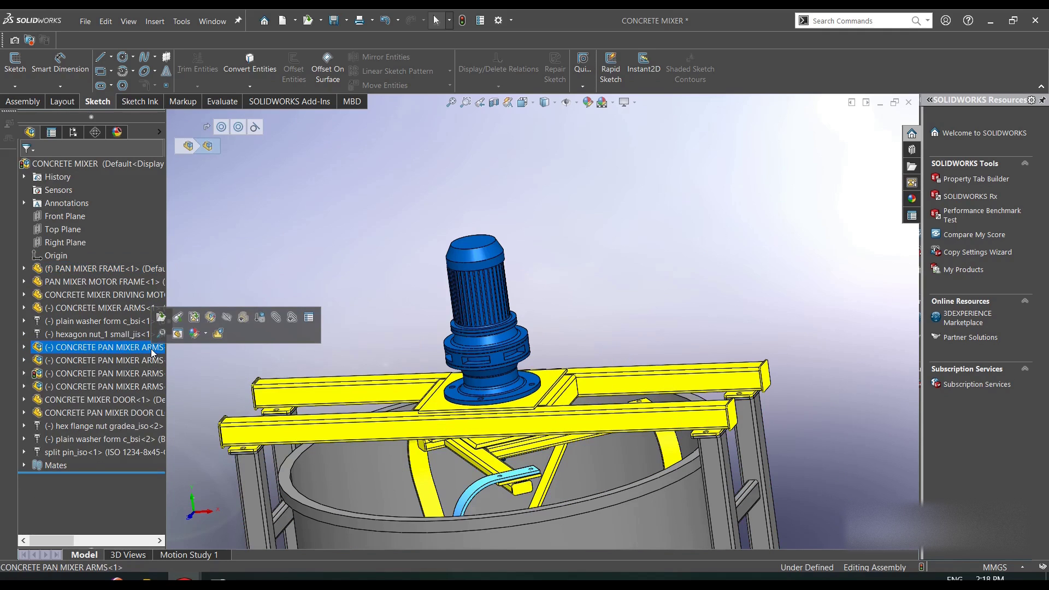
pyautogui.click(127, 360)
pyautogui.click(119, 373)
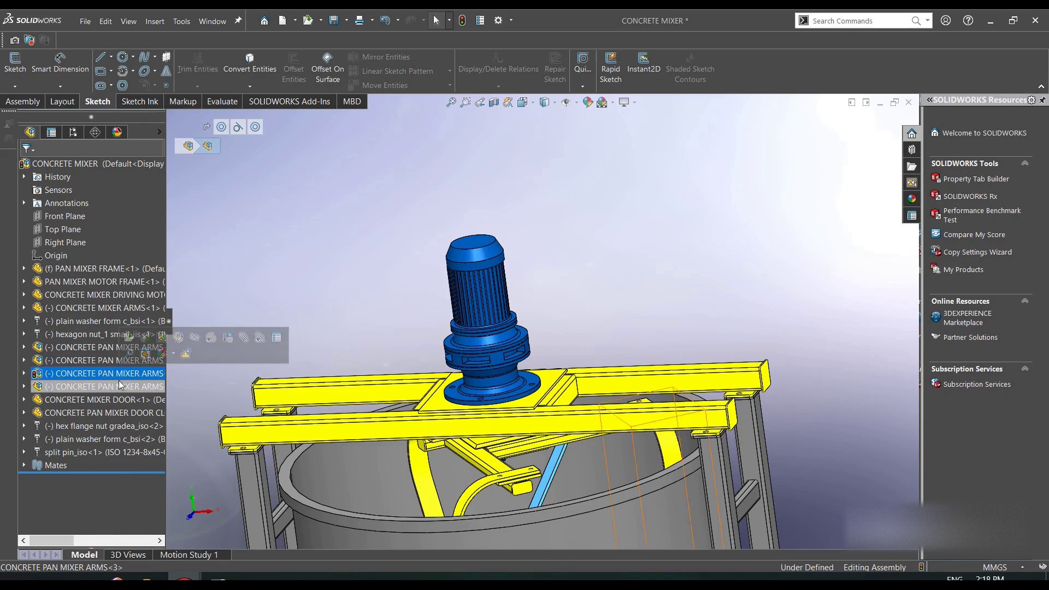
pyautogui.click(119, 382)
pyautogui.click(93, 334)
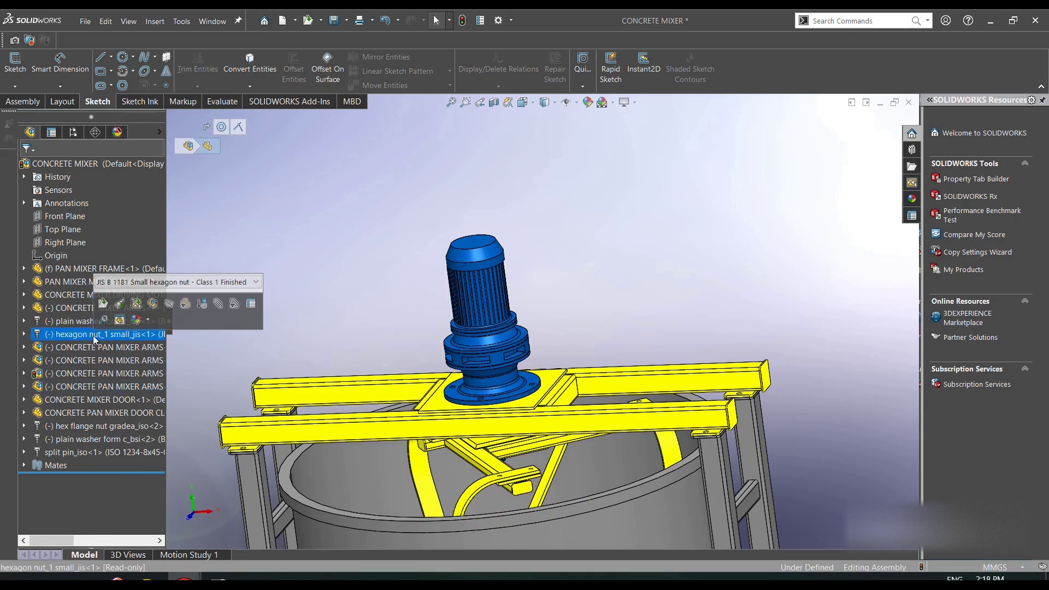
pyautogui.click(108, 414)
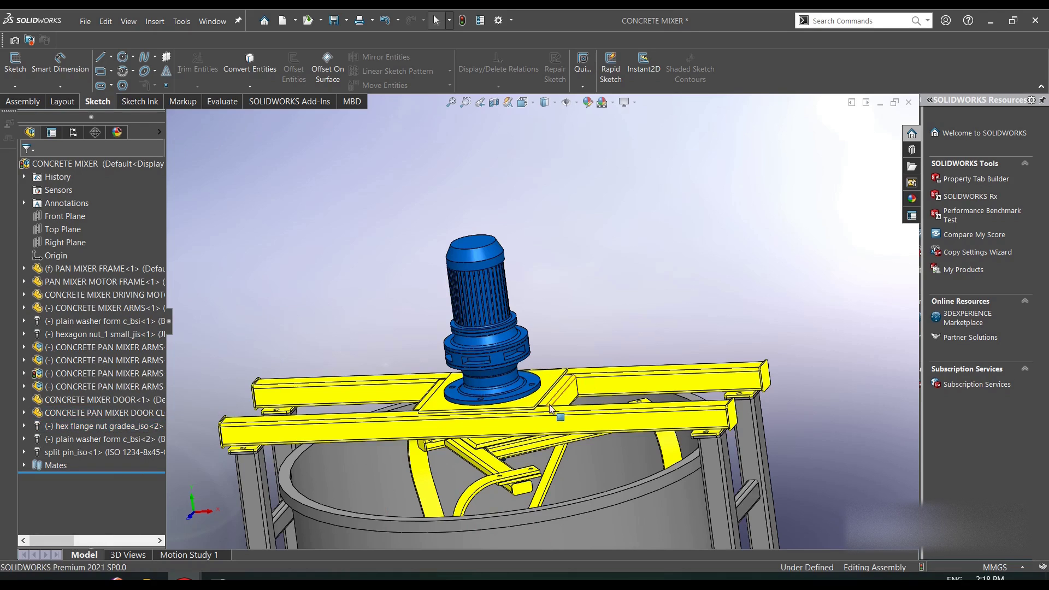
# Hide the PAN MIXER MOTOR FRAME and the PAN MIXER FRAME to expose the driving motor and mixing arms.
pyautogui.click(534, 418)
pyautogui.click(638, 361)
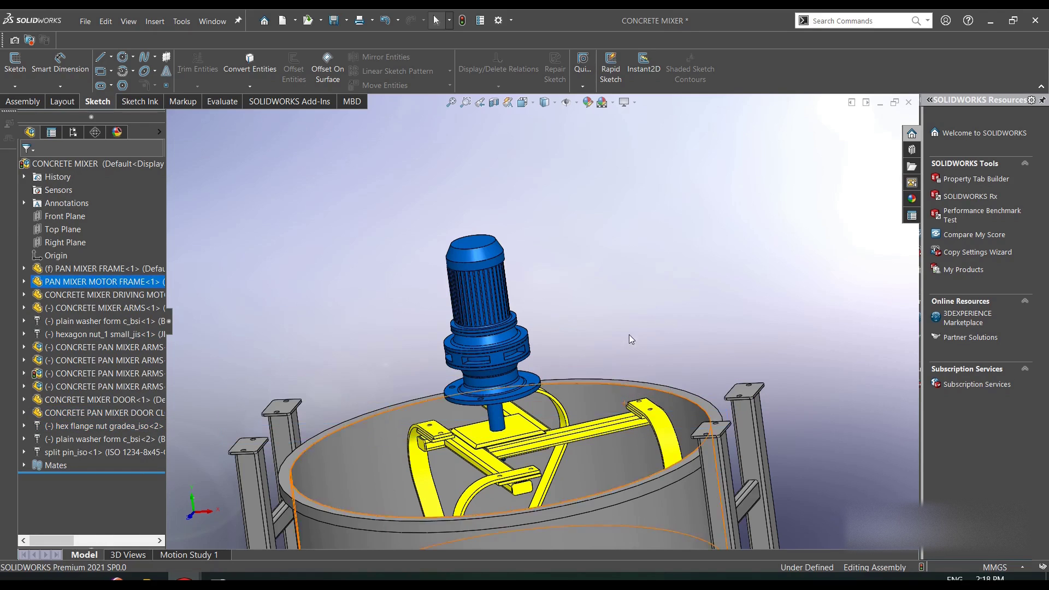
pyautogui.scroll(-3, 509, 449)
pyautogui.rightClick(596, 171)
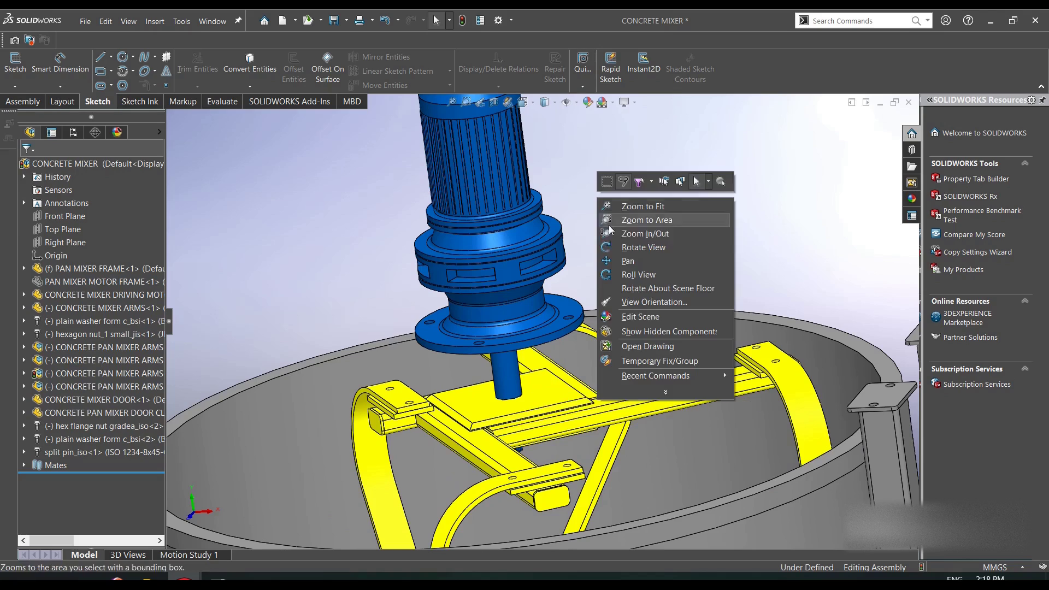
pyautogui.click(628, 249)
pyautogui.moveTo(472, 365); pyautogui.dragTo(617, 336)
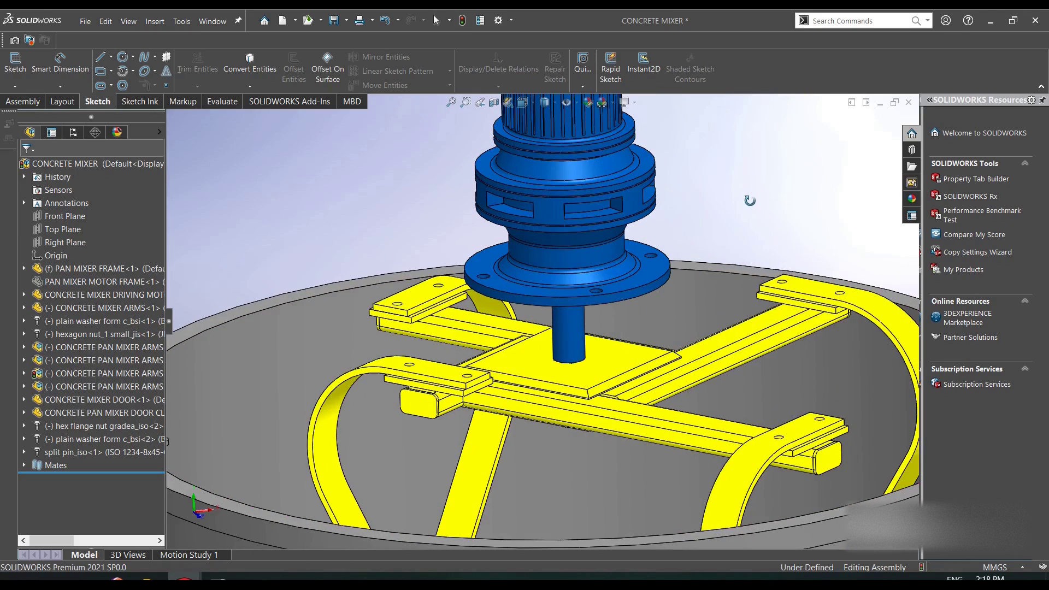
pyautogui.rightClick(737, 172)
pyautogui.click(766, 179)
pyautogui.click(677, 324)
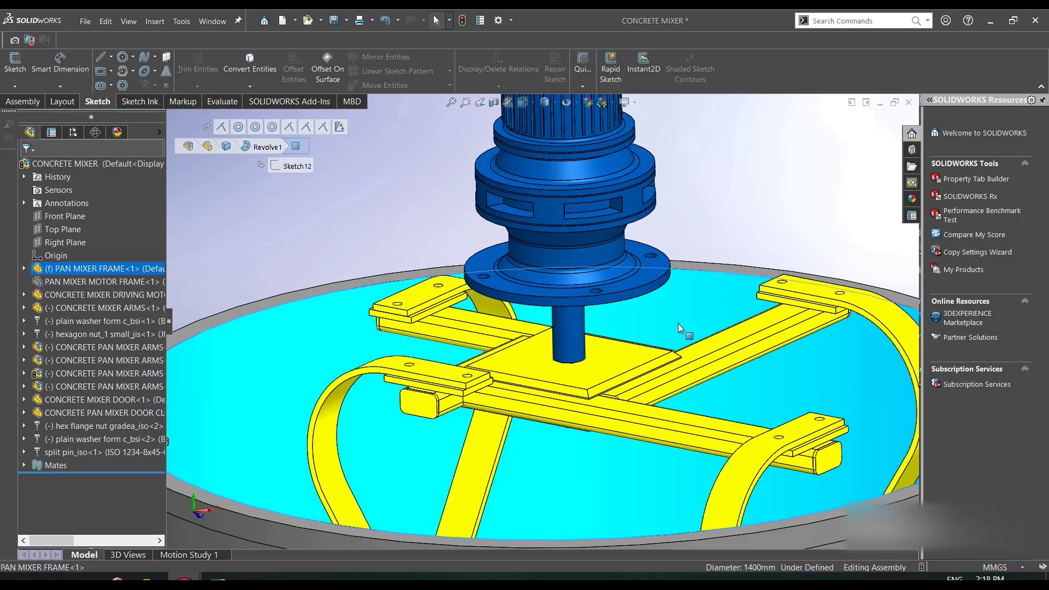
pyautogui.click(775, 258)
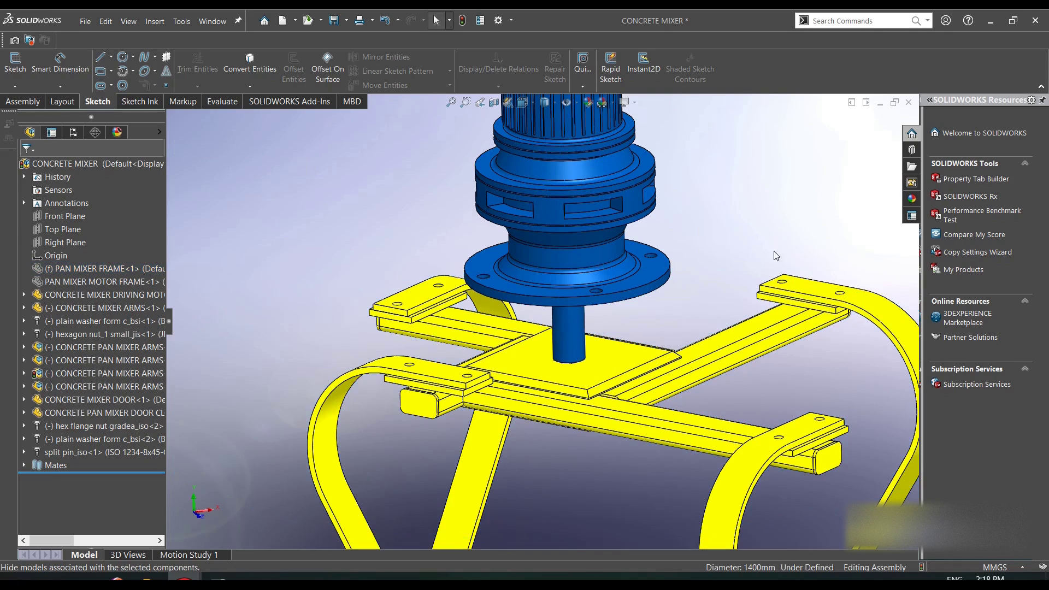
# Make the CONCRETE MIXER ARMS component transparent so the motor shaft inside its centre plate can be seen.
pyautogui.press('f')
pyautogui.scroll(-3, 588, 345)
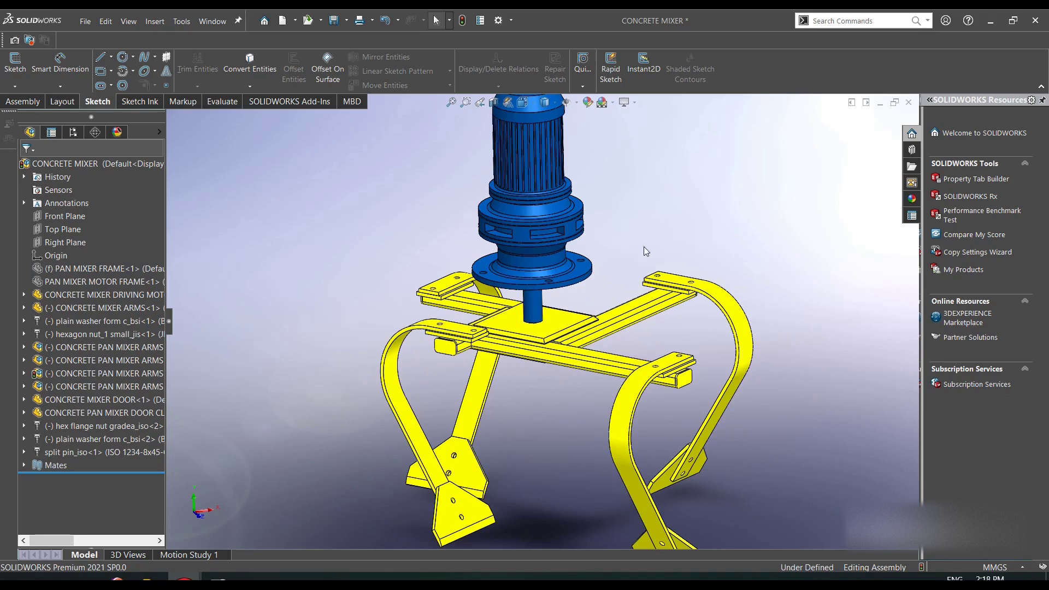
pyautogui.click(557, 334)
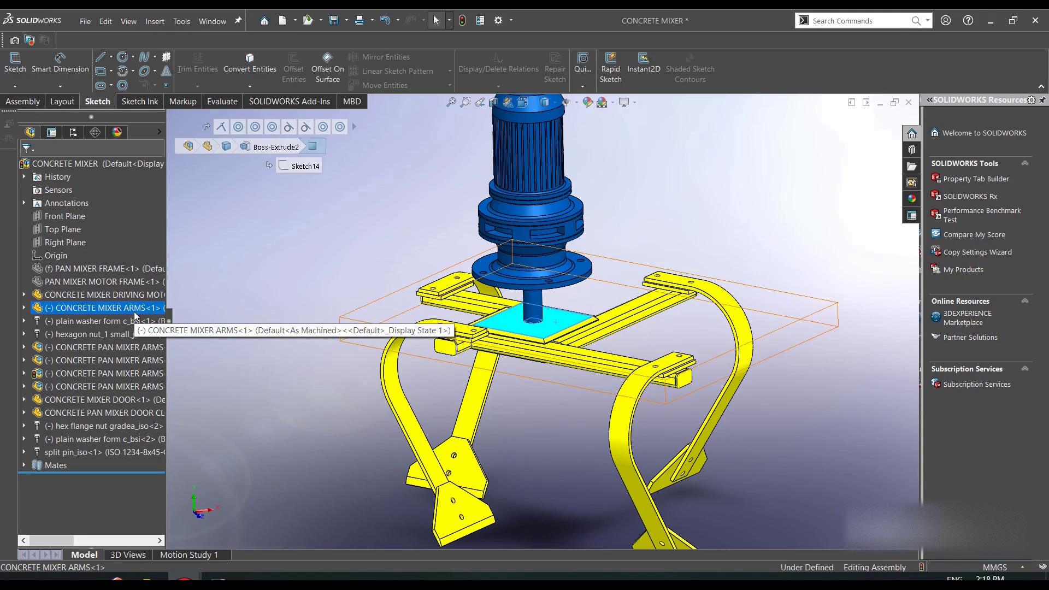
pyautogui.click(134, 311)
pyautogui.rightClick(133, 311)
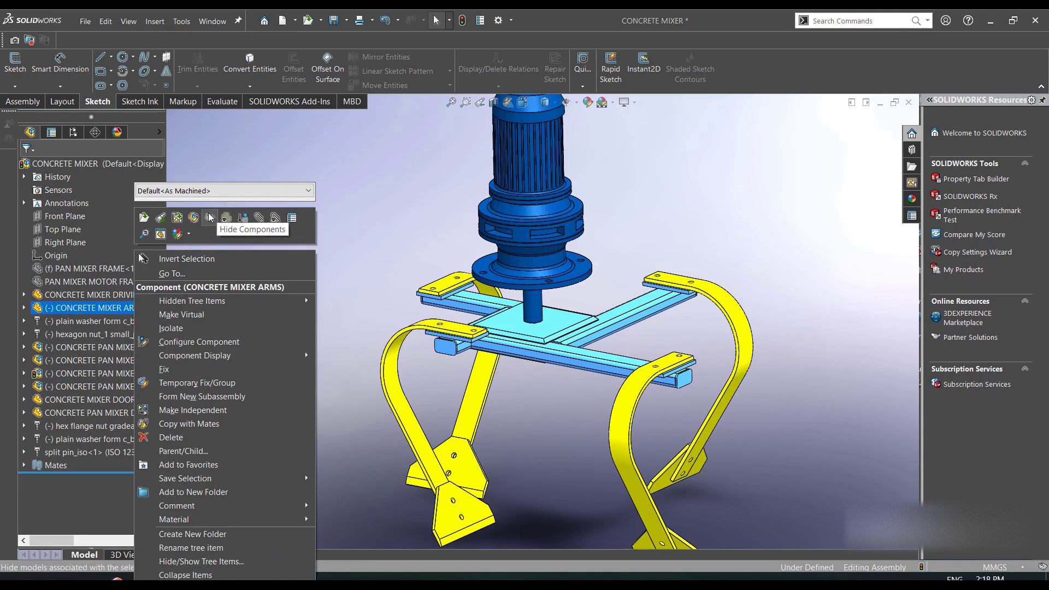
pyautogui.click(243, 218)
# View the squared section of the driving motor's shaft face-on where it passes through the transparent mixer arms.
pyautogui.scroll(-2, 584, 294)
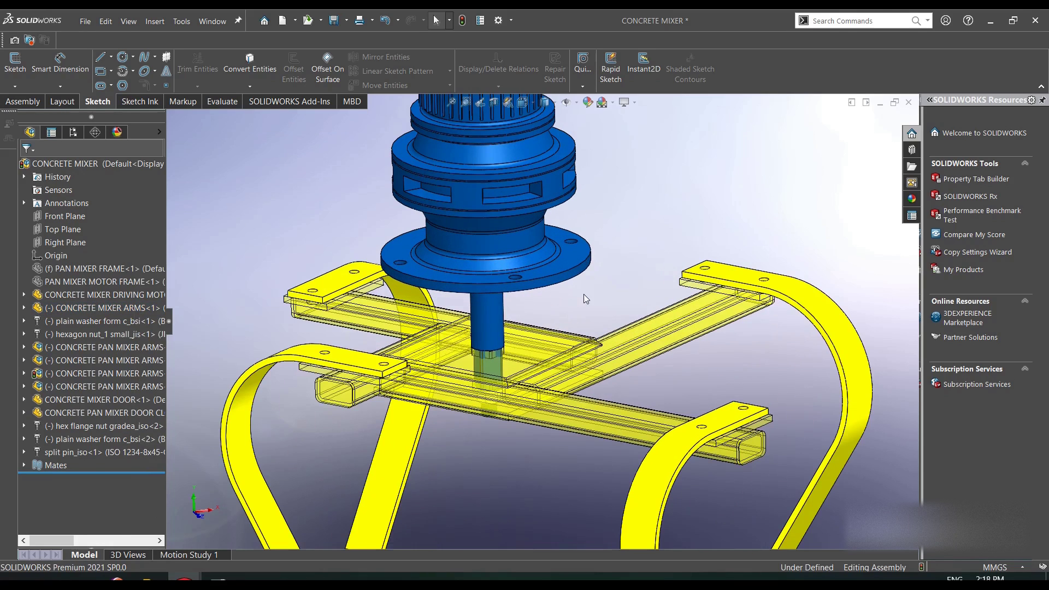
pyautogui.click(494, 366)
pyautogui.click(592, 333)
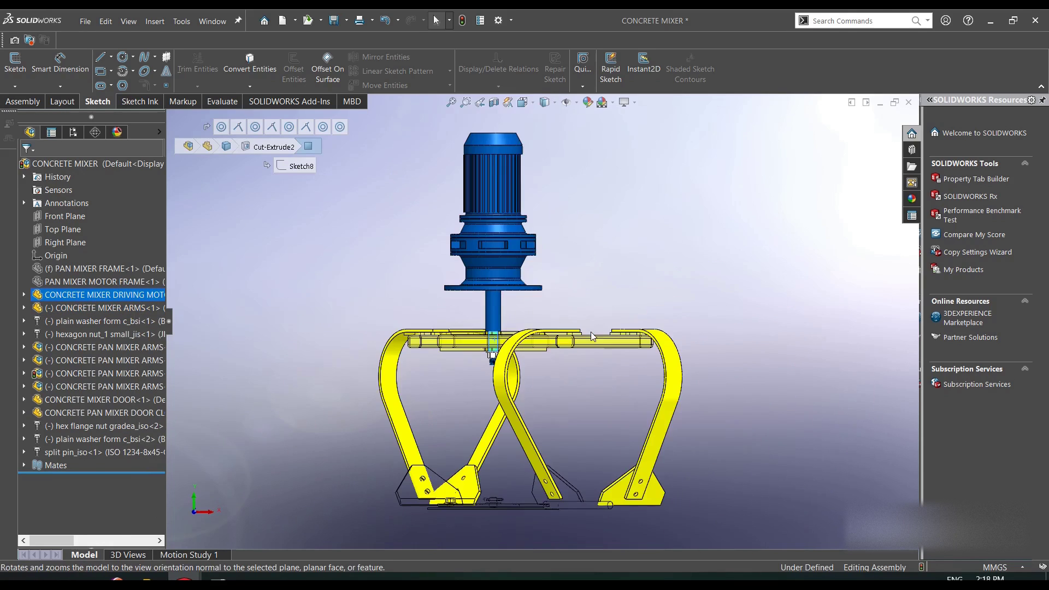
pyautogui.scroll(-5, 483, 338)
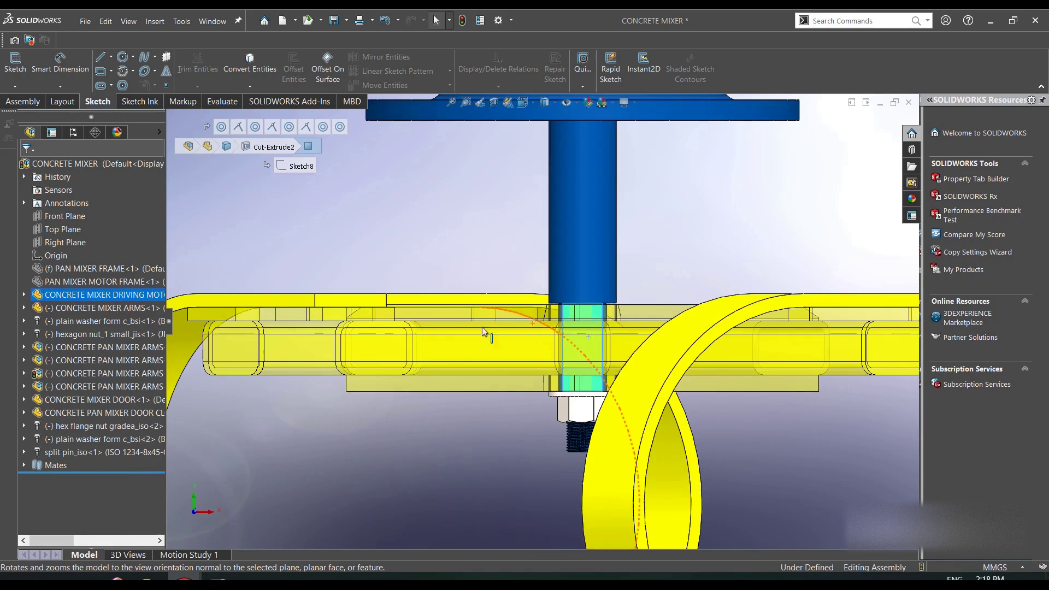
pyautogui.click(582, 349)
pyautogui.click(500, 282)
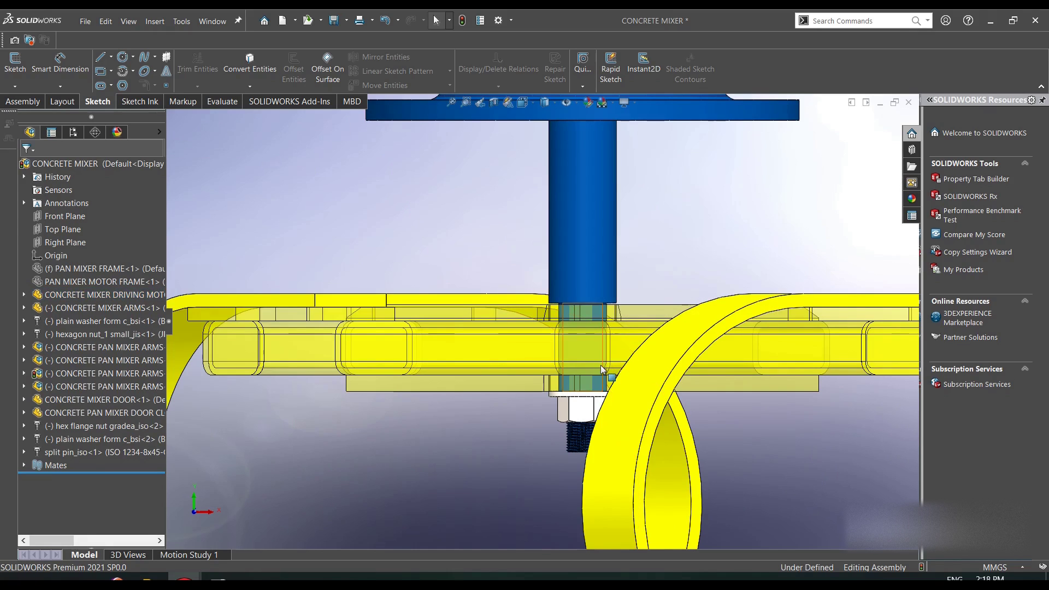
pyautogui.scroll(2, 662, 249)
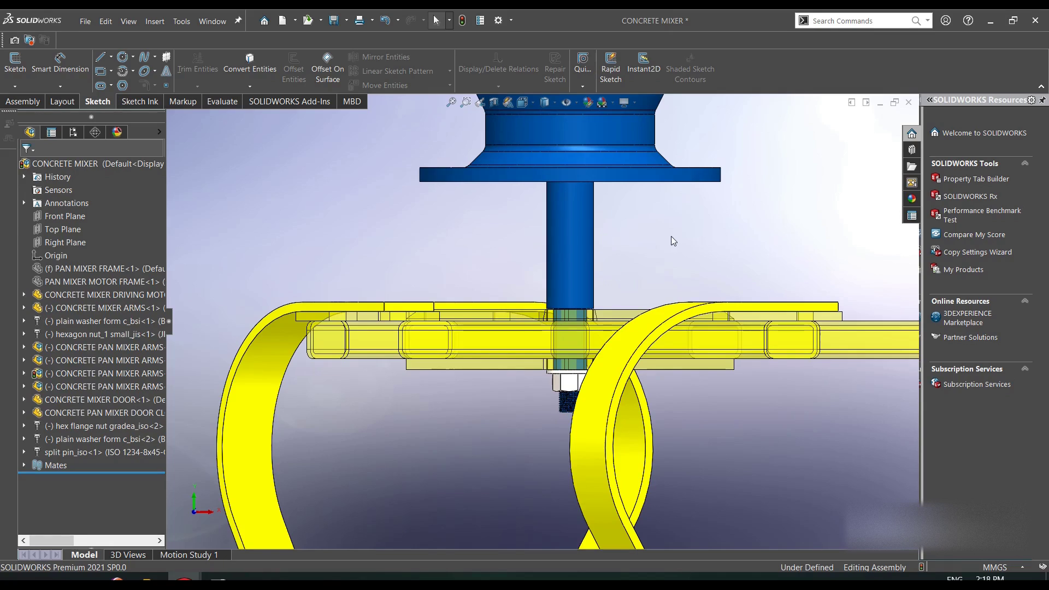
# Examine the shaft's washer and nut from below the transparent arms, and pick out the squared shaft face.
pyautogui.rightClick(668, 220)
pyautogui.click(686, 269)
pyautogui.moveTo(686, 268); pyautogui.dragTo(566, 365)
pyautogui.rightClick(654, 188)
pyautogui.click(684, 191)
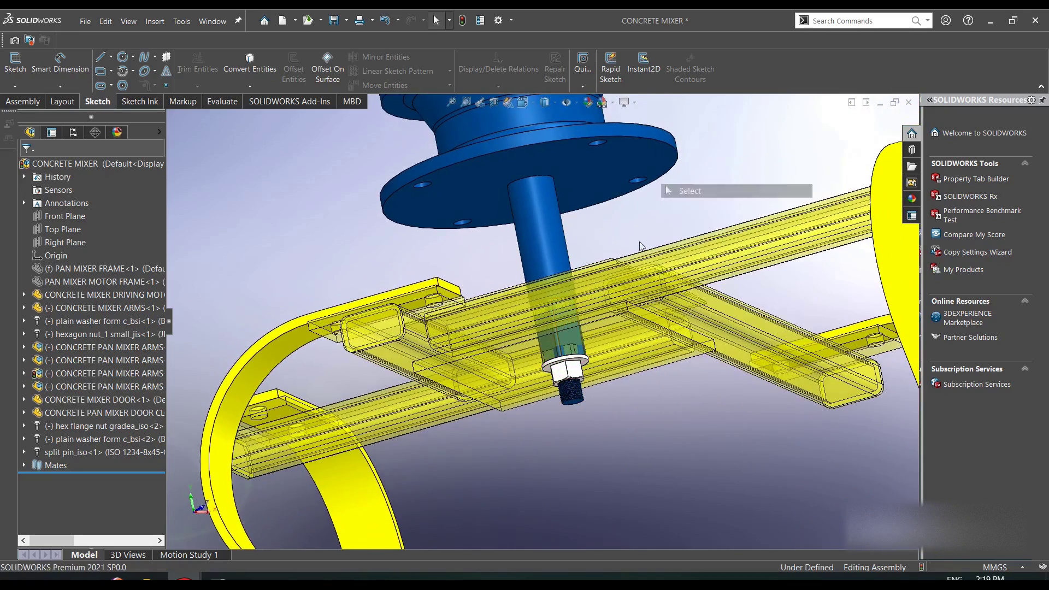
pyautogui.click(567, 333)
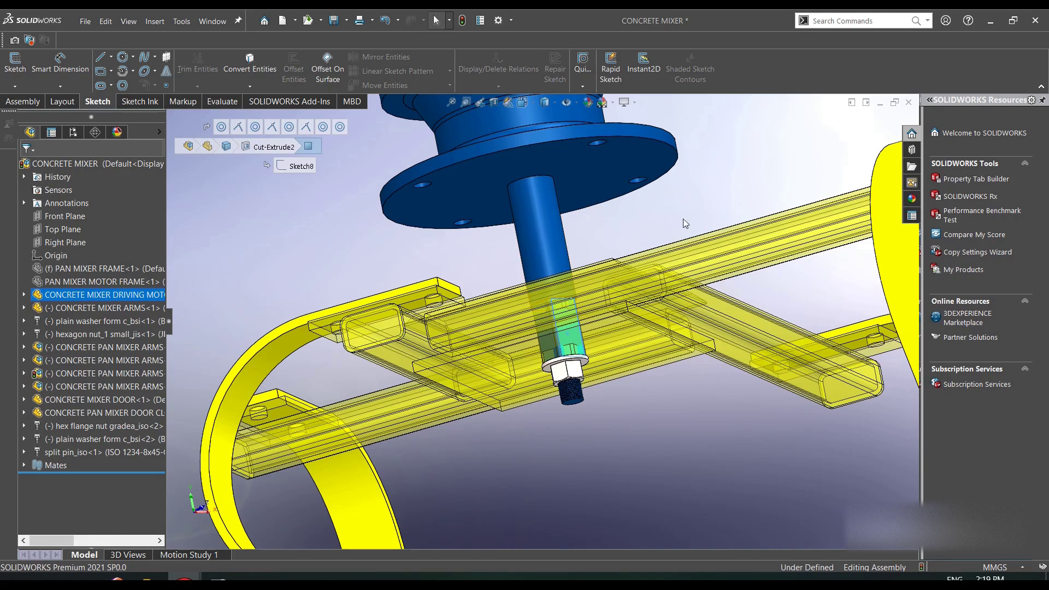
pyautogui.click(736, 168)
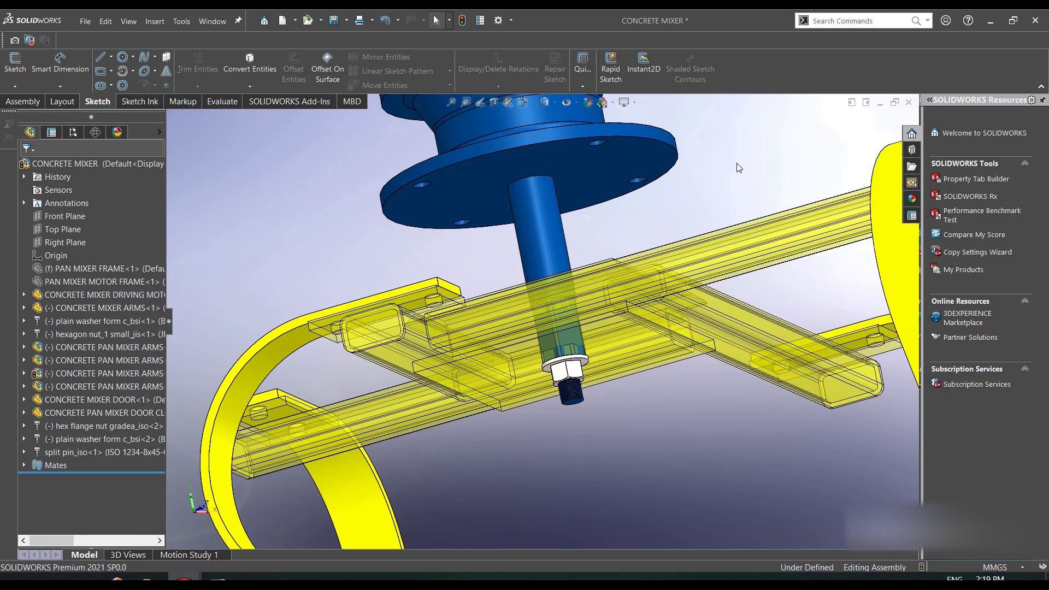
# Hide the CONCRETE MIXER ARMS component that joins the four curved arms to the motor shaft.
pyautogui.rightClick(765, 157)
pyautogui.click(775, 199)
pyautogui.moveTo(682, 284); pyautogui.dragTo(610, 290)
pyautogui.rightClick(633, 213)
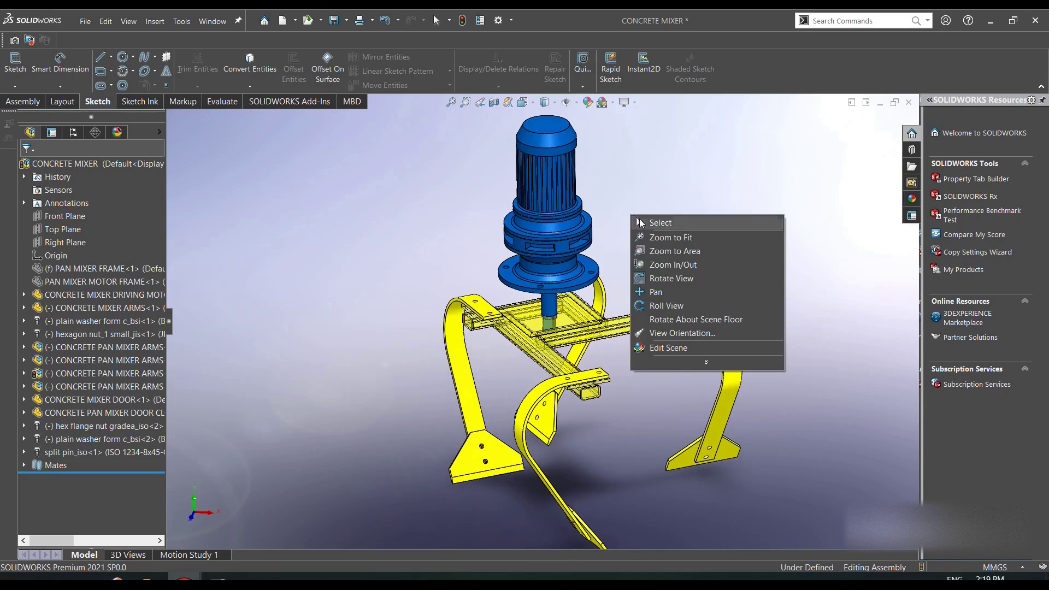
pyautogui.click(661, 222)
pyautogui.rightClick(666, 322)
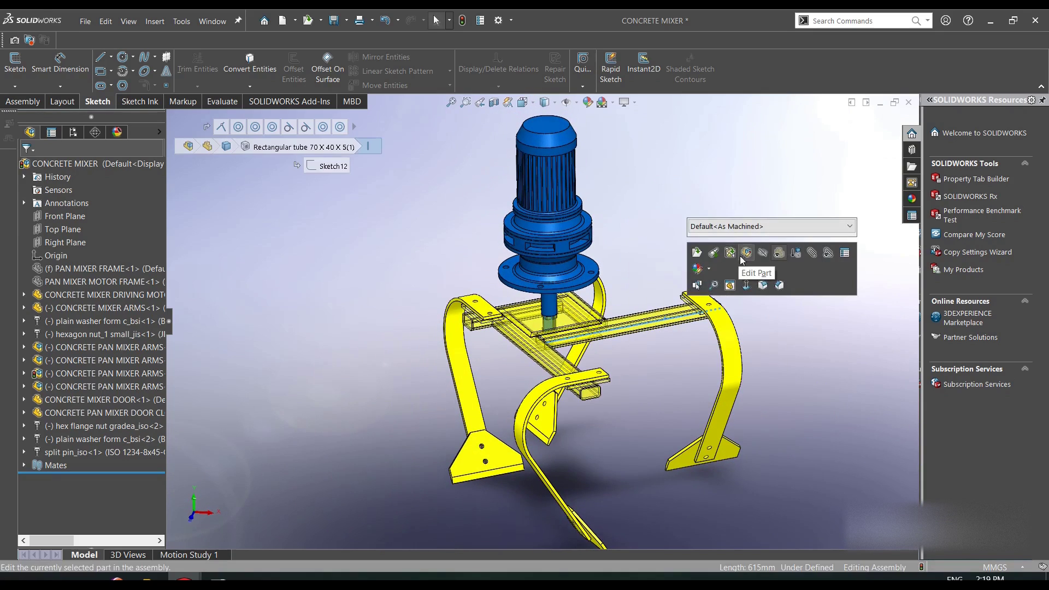
pyautogui.click(763, 255)
# Inspect the exposed motor shaft's squared section, threaded end, washer and nut from several angles.
pyautogui.scroll(-8, 573, 269)
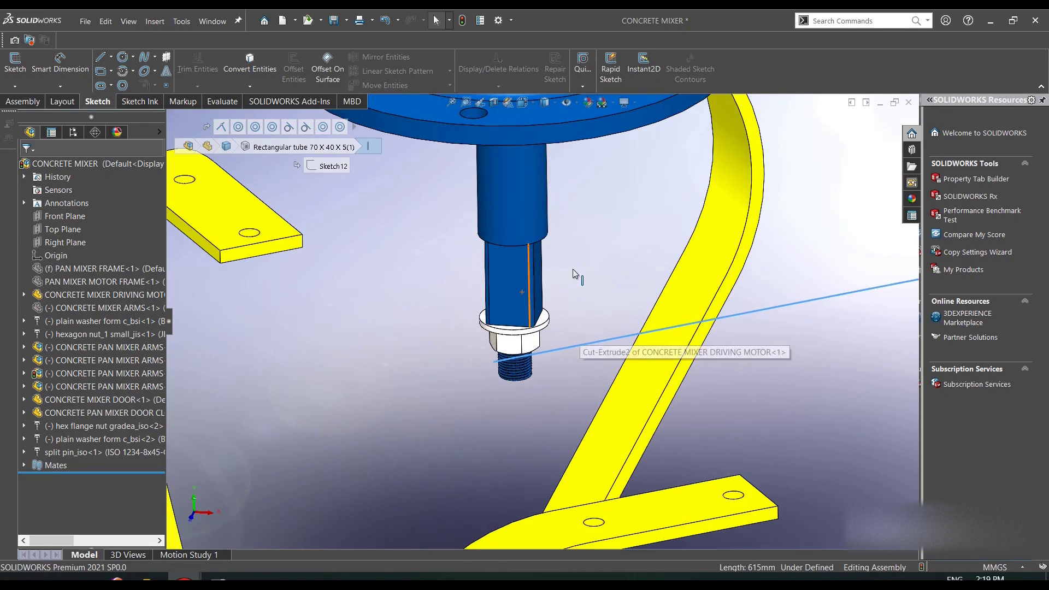
pyautogui.rightClick(580, 258)
pyautogui.click(616, 300)
pyautogui.moveTo(616, 299); pyautogui.dragTo(508, 262)
pyautogui.scroll(-4, 508, 261)
pyautogui.moveTo(466, 382); pyautogui.dragTo(492, 293)
pyautogui.scroll(4, 516, 371)
pyautogui.moveTo(472, 335); pyautogui.dragTo(321, 424)
pyautogui.scroll(3, 536, 328)
pyautogui.moveTo(521, 378); pyautogui.dragTo(538, 360)
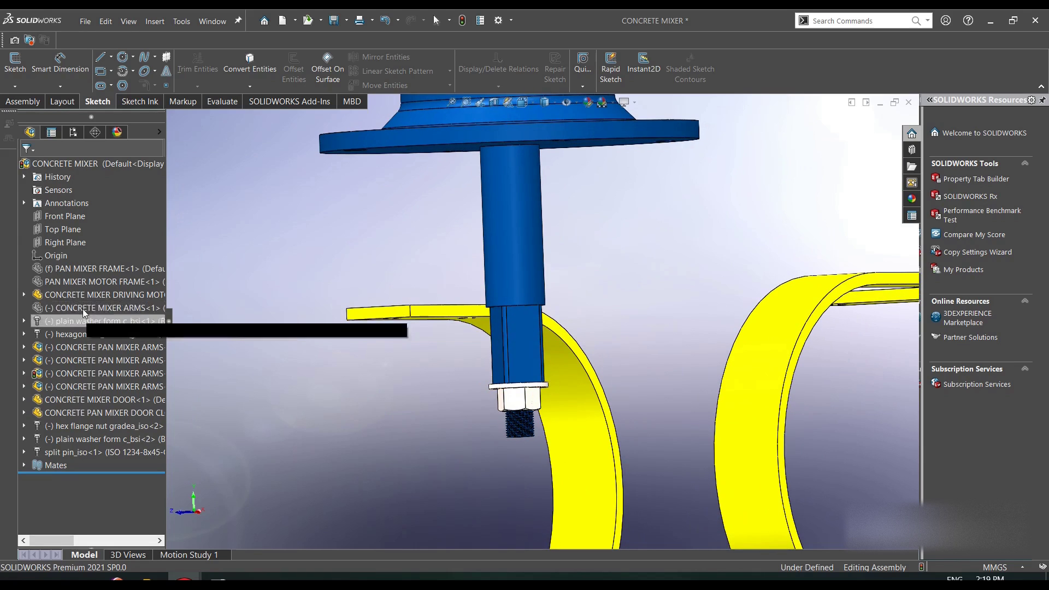
pyautogui.moveTo(463, 310); pyautogui.dragTo(541, 270)
pyautogui.rightClick(413, 237)
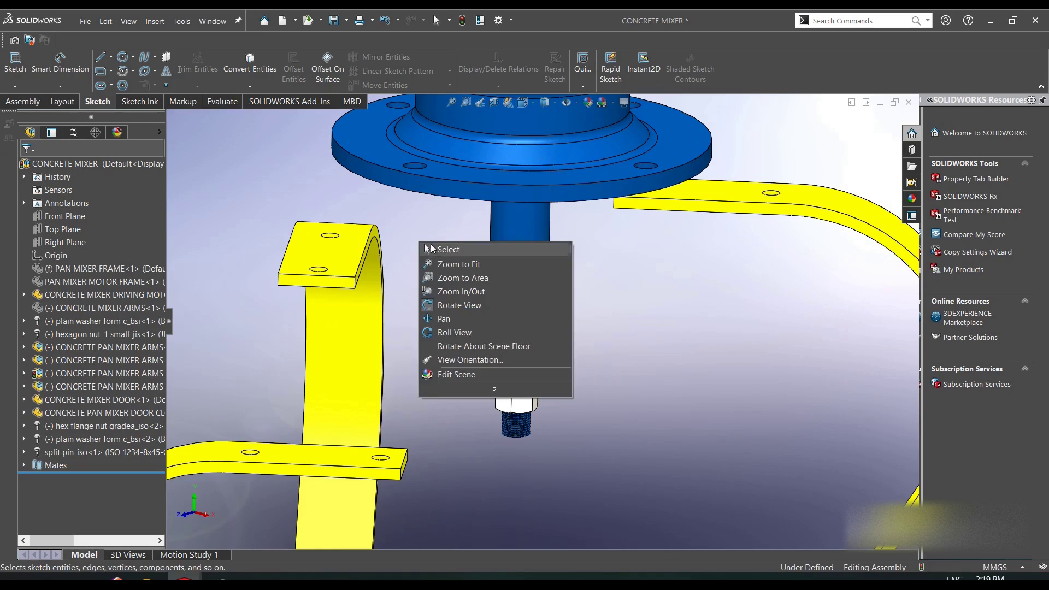
pyautogui.click(431, 249)
# Hide the CONCRETE MIXER DRIVING MOTOR and show the CONCRETE MIXER ARMS component again.
pyautogui.click(545, 276)
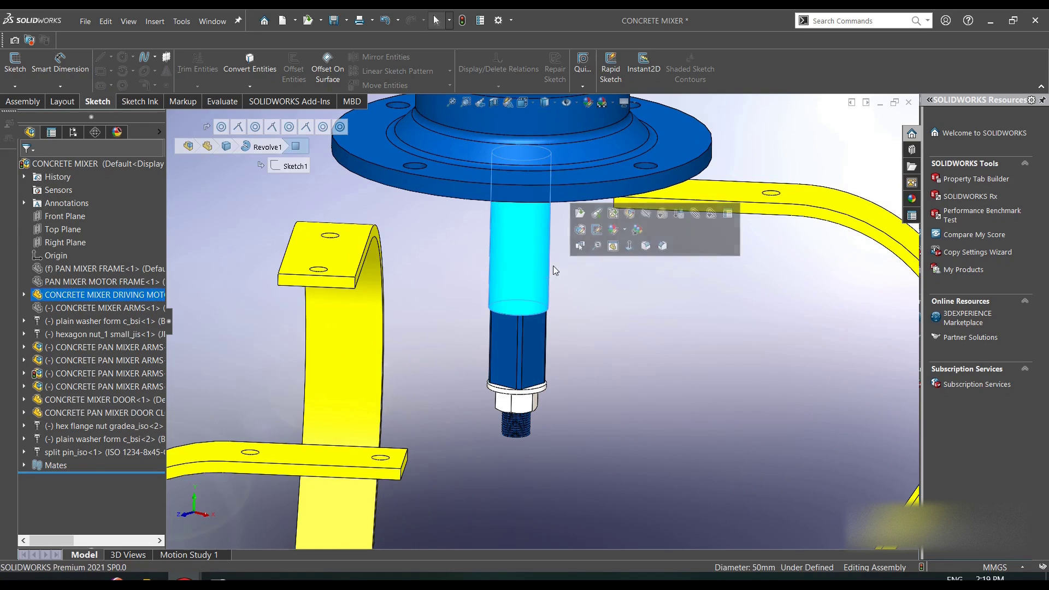
pyautogui.click(650, 211)
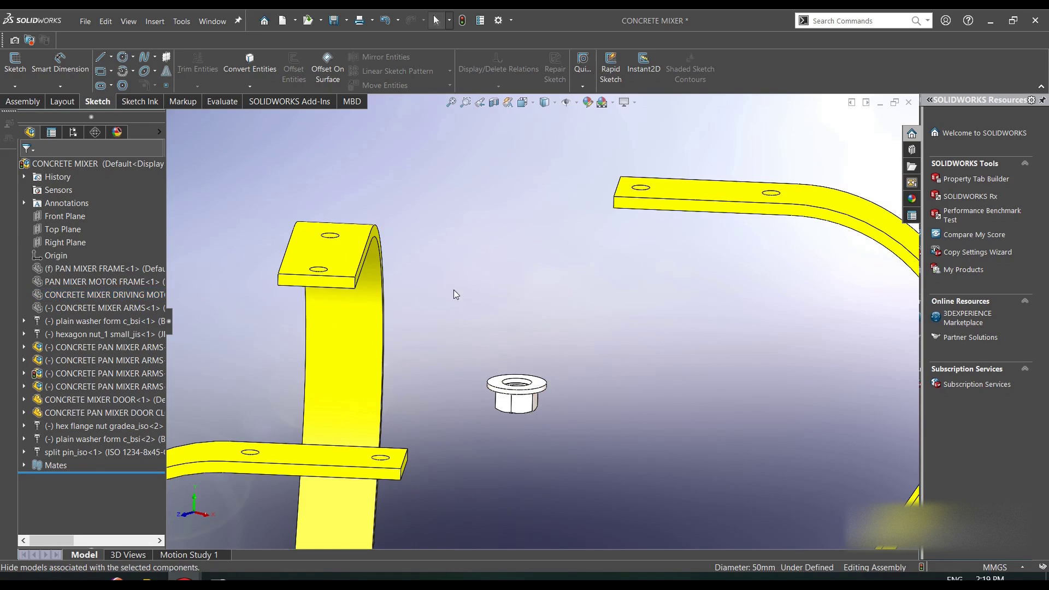
pyautogui.click(82, 295)
pyautogui.click(101, 308)
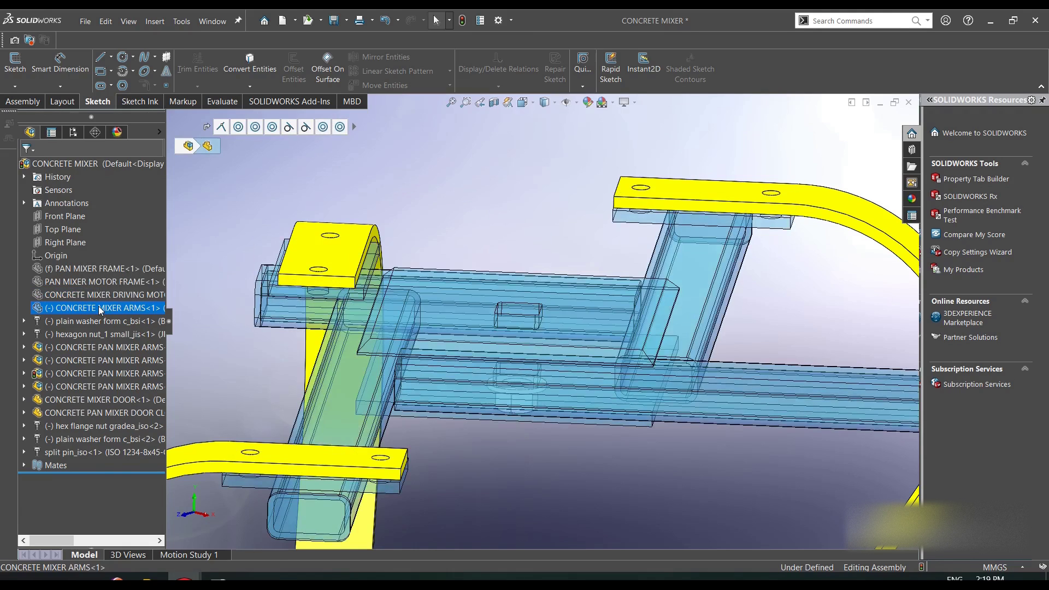
pyautogui.rightClick(100, 308)
pyautogui.click(158, 217)
pyautogui.click(423, 191)
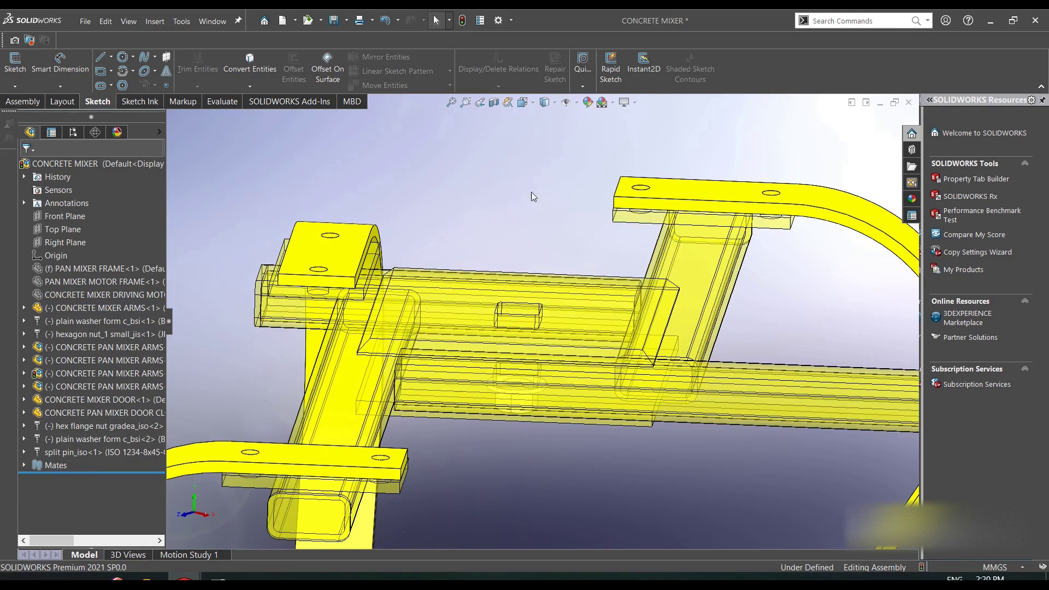
# Turn off the transparency of the CONCRETE MIXER ARMS component.
pyautogui.rightClick(526, 184)
pyautogui.rightClick(75, 309)
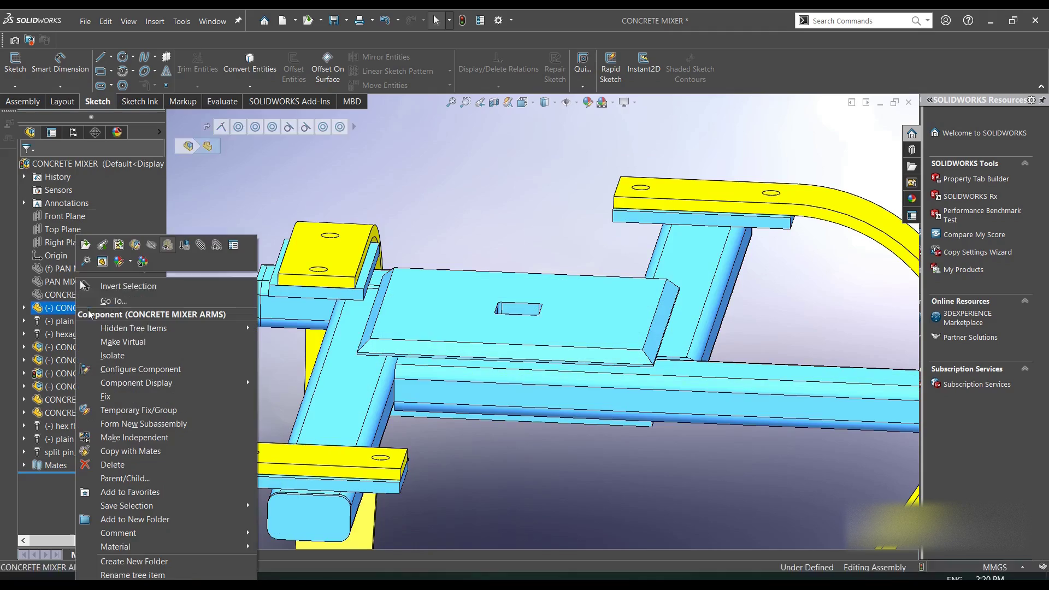
pyautogui.click(169, 246)
# Examine the centre plate of the mixer arms from both sides, looking at its shaft hole and the washer and nut underneath.
pyautogui.rightClick(524, 189)
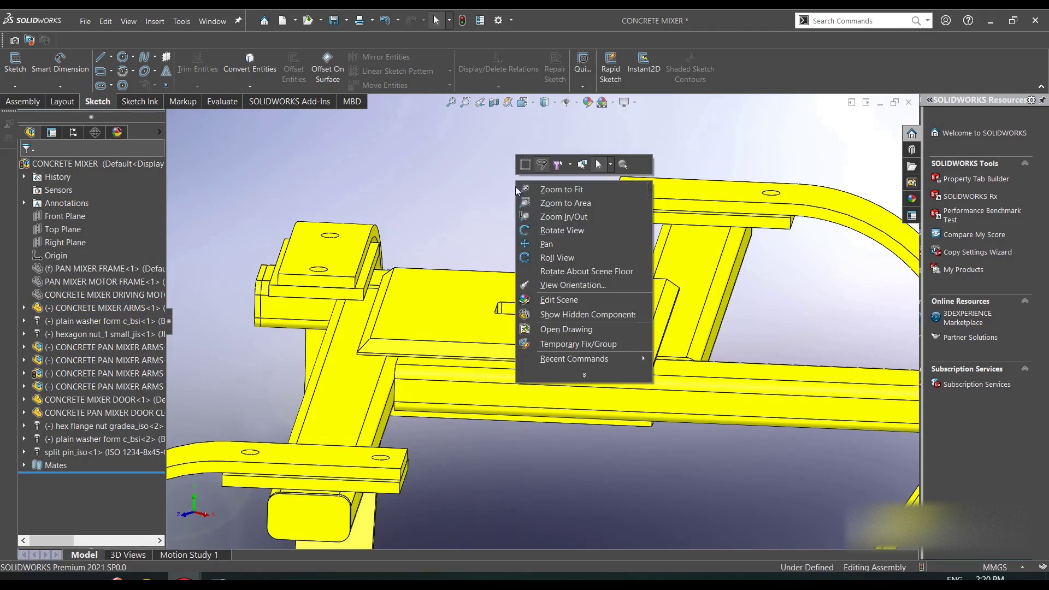
pyautogui.click(552, 237)
pyautogui.moveTo(487, 319); pyautogui.dragTo(500, 371)
pyautogui.moveTo(500, 371); pyautogui.dragTo(579, 403, button='middle')
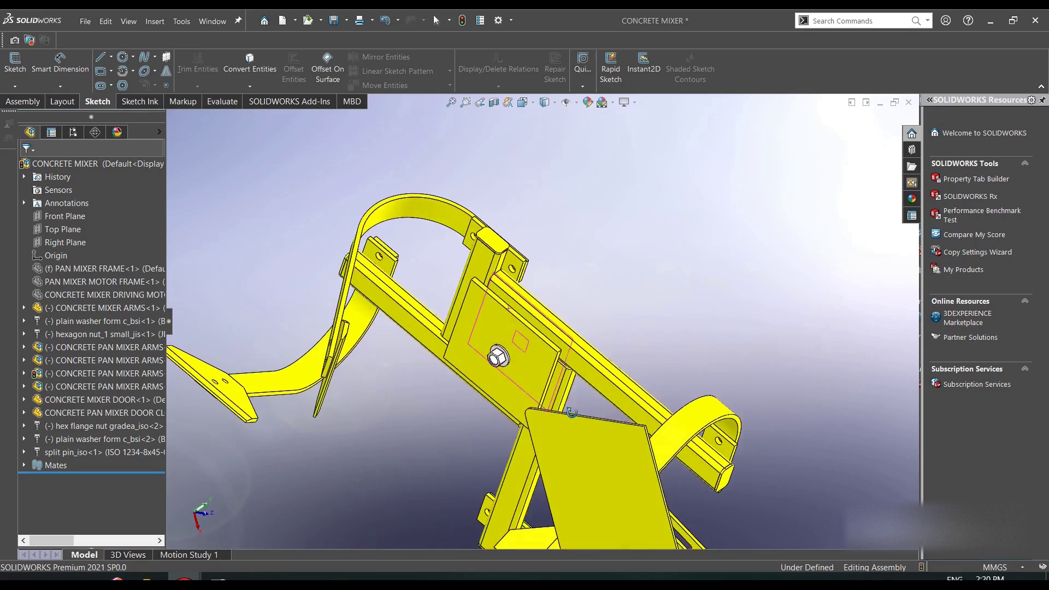
pyautogui.scroll(-6, 485, 356)
pyautogui.scroll(5, 551, 365)
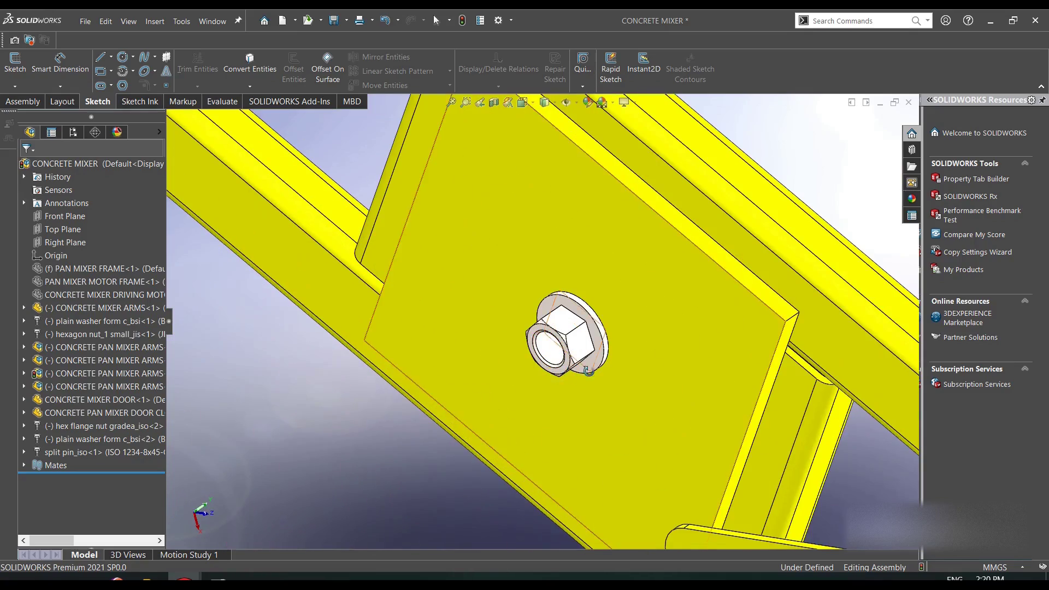
pyautogui.moveTo(725, 248); pyautogui.dragTo(781, 337, button='middle')
pyautogui.scroll(6, 736, 395)
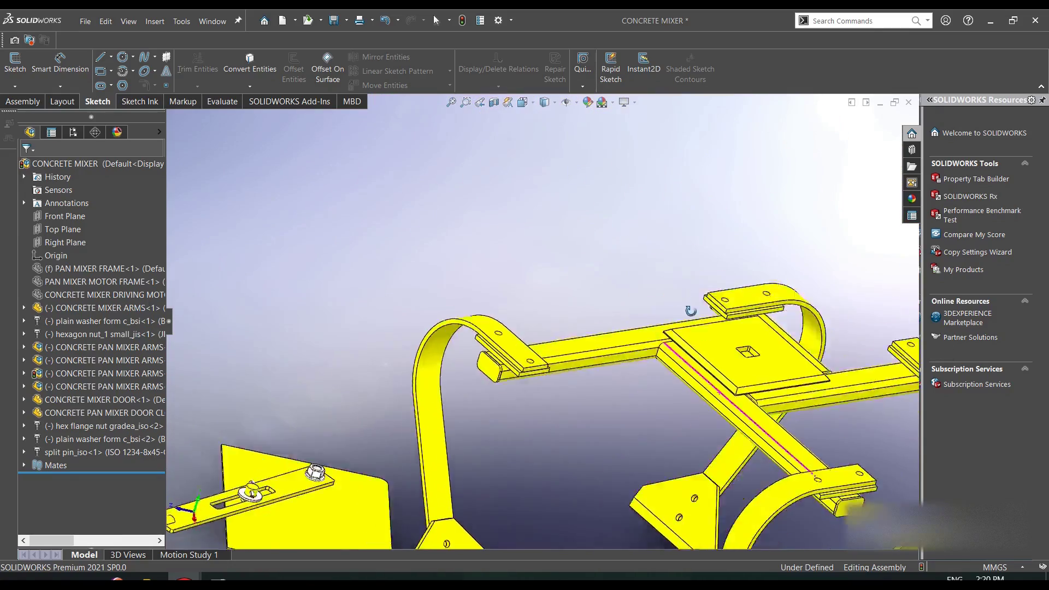
# Show the hidden PAN MIXER FRAME, PAN MIXER MOTOR FRAME and CONCRETE MIXER DRIVING MOTOR components again.
pyautogui.click(87, 269)
pyautogui.click(147, 250)
pyautogui.click(115, 282)
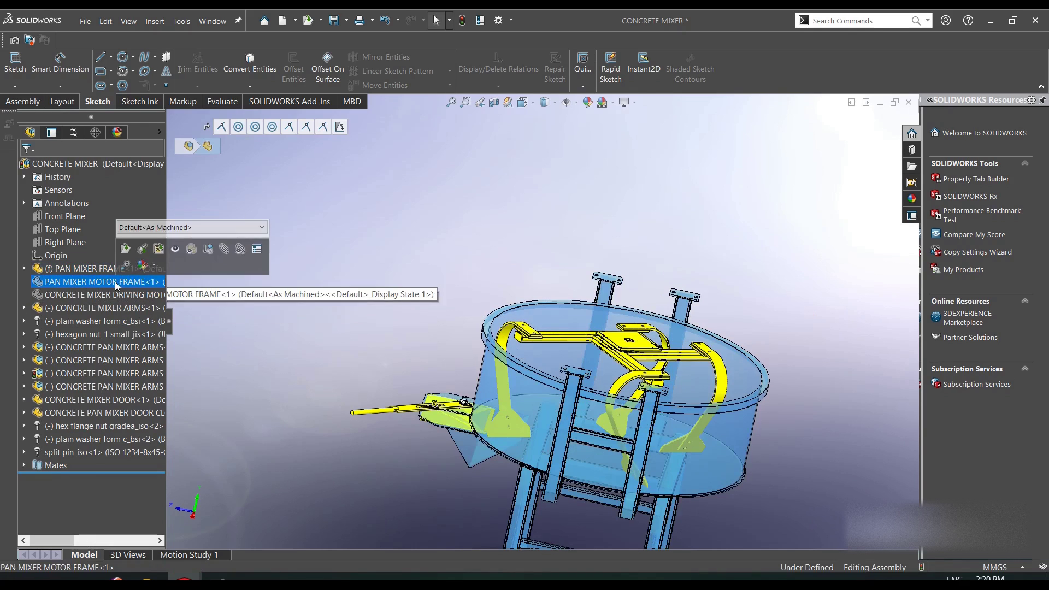
pyautogui.click(174, 249)
pyautogui.click(99, 294)
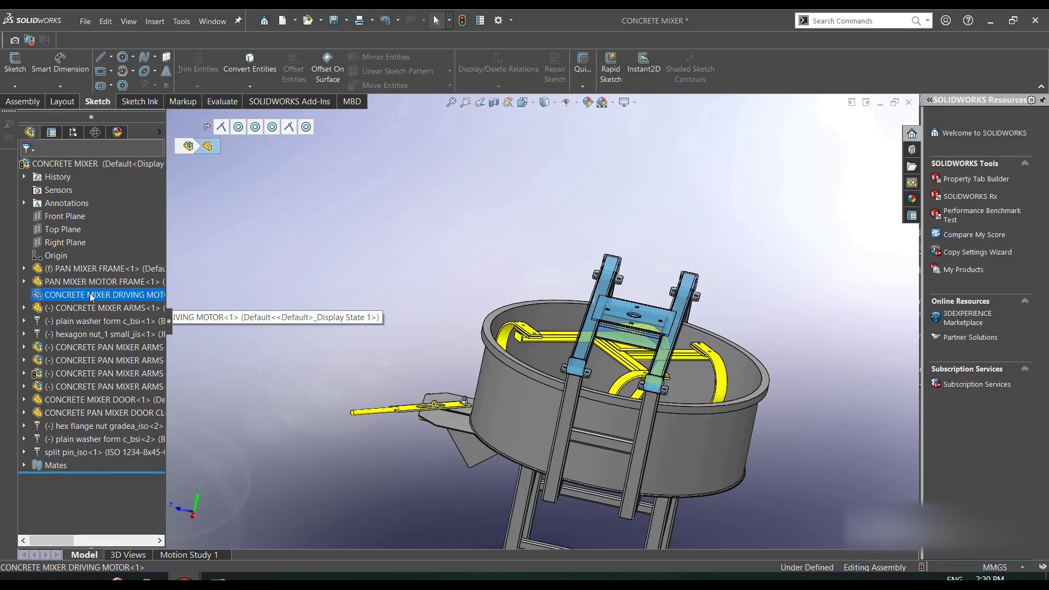
pyautogui.click(152, 264)
pyautogui.click(425, 195)
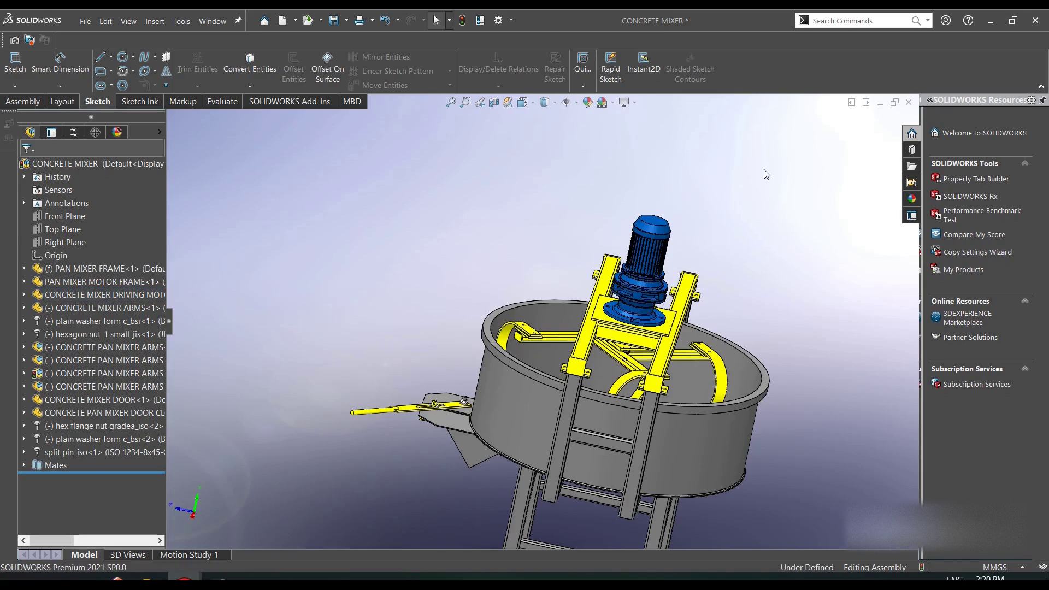
# View the mixer from higher above and turn the mixing arms inside the pan.
pyautogui.rightClick(786, 207)
pyautogui.click(810, 238)
pyautogui.moveTo(810, 238); pyautogui.dragTo(640, 462)
pyautogui.rightClick(775, 210)
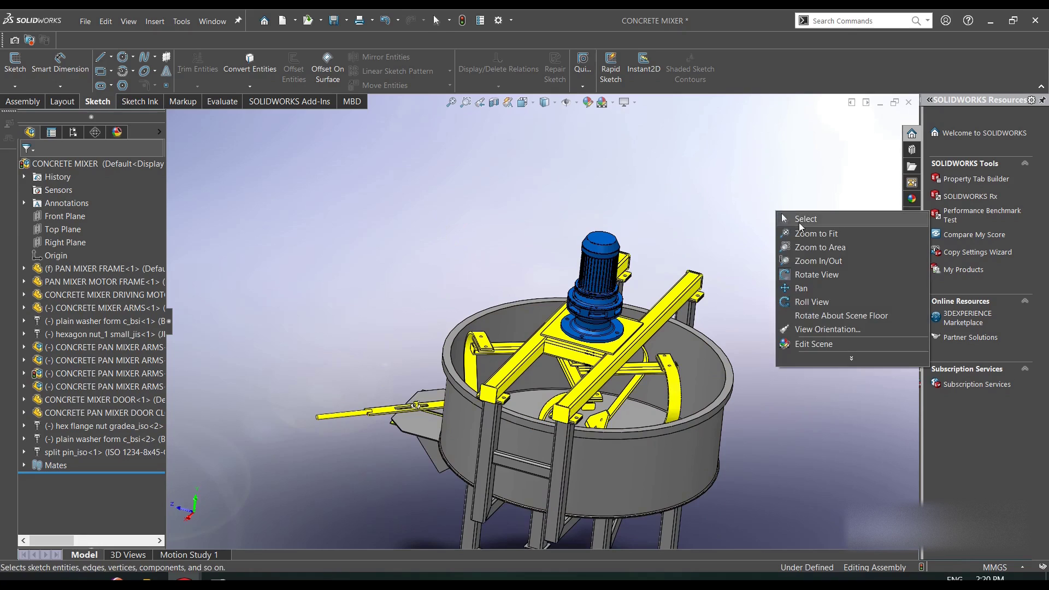
pyautogui.click(800, 220)
pyautogui.moveTo(670, 371); pyautogui.dragTo(599, 315)
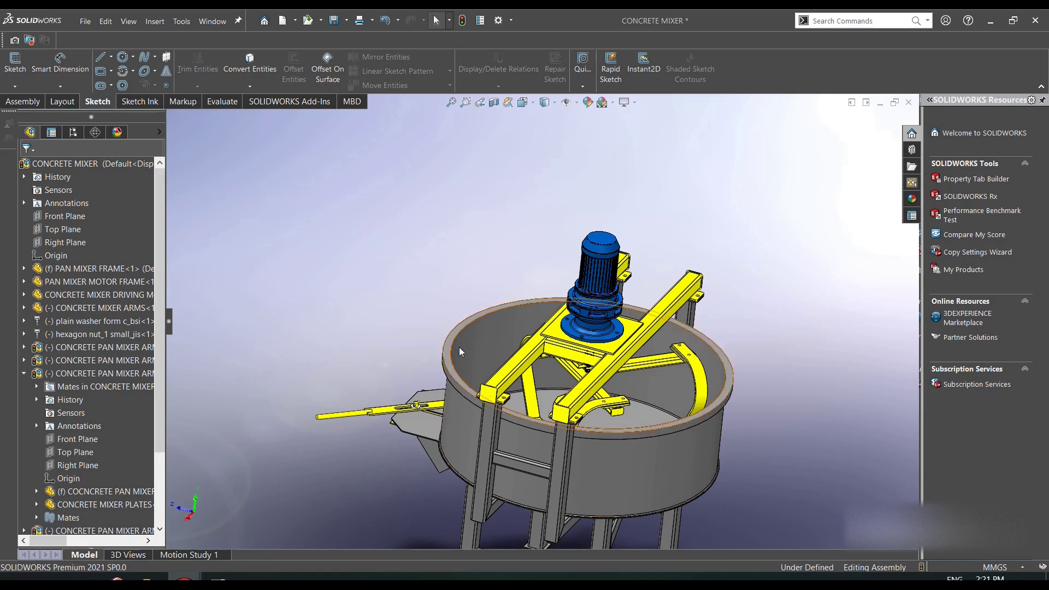
# View the pan floor straight on and swing the discharge door lever to demonstrate the door's movement.
pyautogui.click(541, 402)
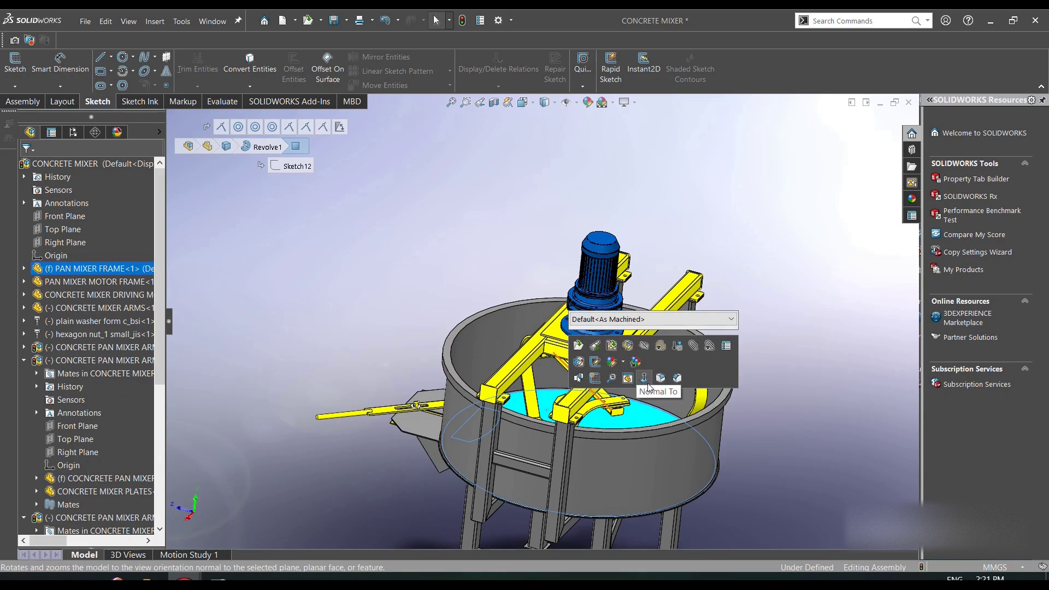
pyautogui.click(644, 378)
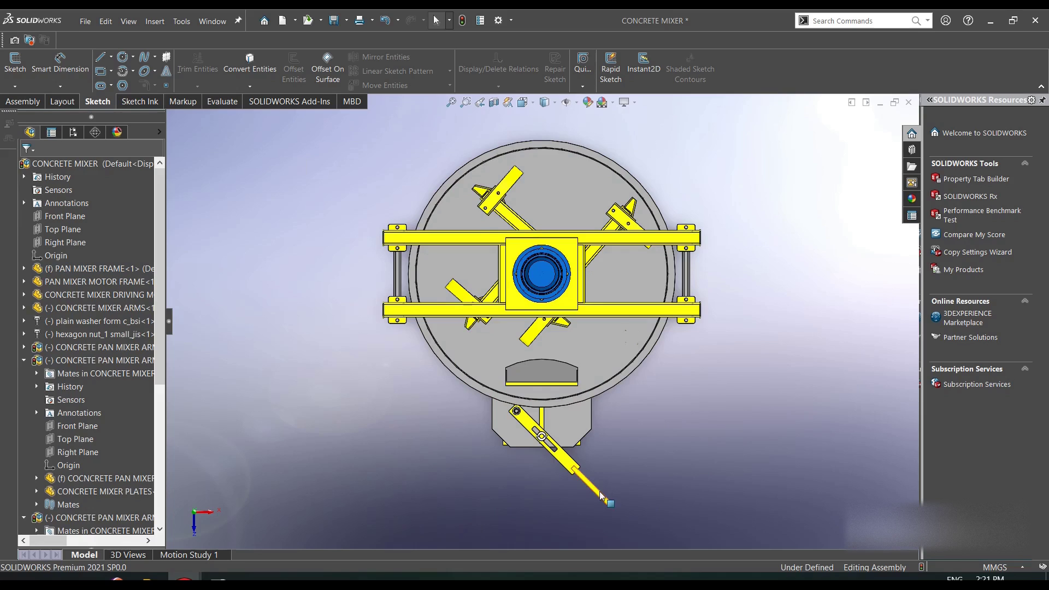
pyautogui.moveTo(599, 496); pyautogui.dragTo(631, 445)
pyautogui.moveTo(639, 389); pyautogui.dragTo(641, 476)
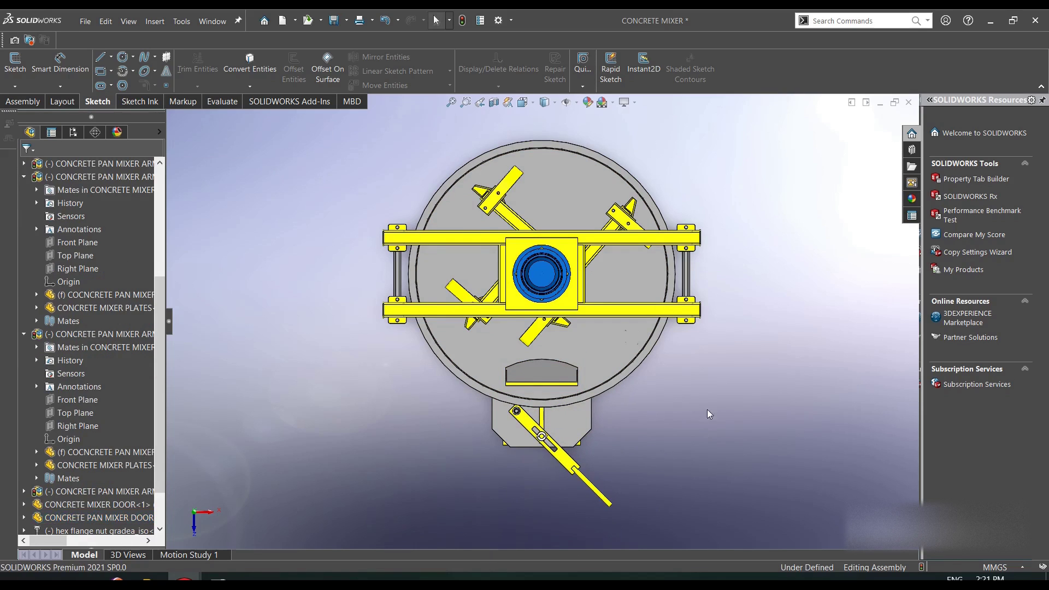
# Return to an angled view of the mixer and close its document to go back to the SIMPLE AUTOMATIC BLOCK MACHINE SETUP assembly.
pyautogui.rightClick(726, 395)
pyautogui.click(755, 420)
pyautogui.moveTo(498, 483); pyautogui.dragTo(391, 448)
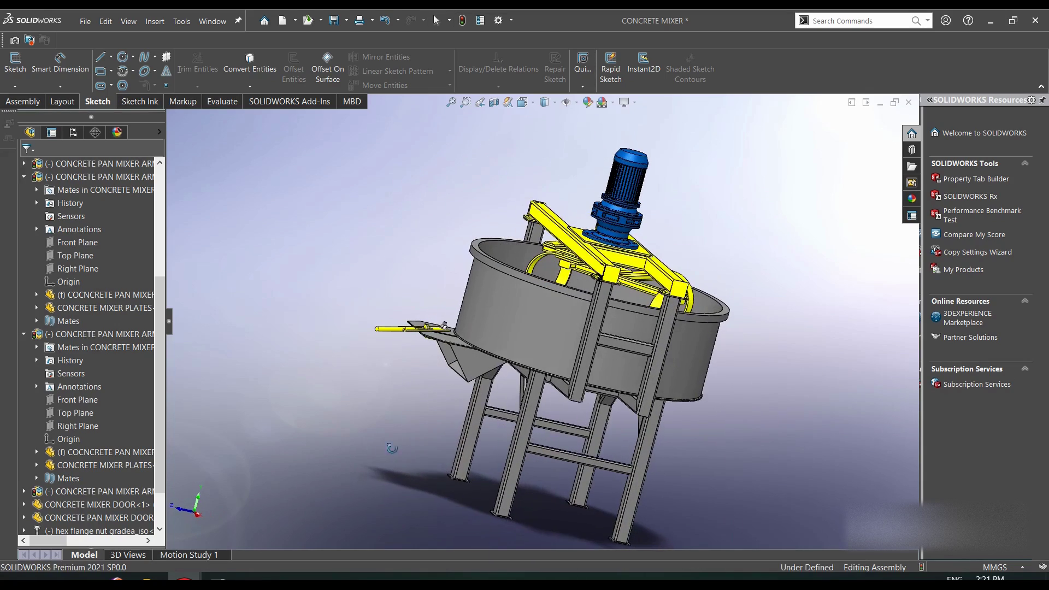
pyautogui.click(908, 102)
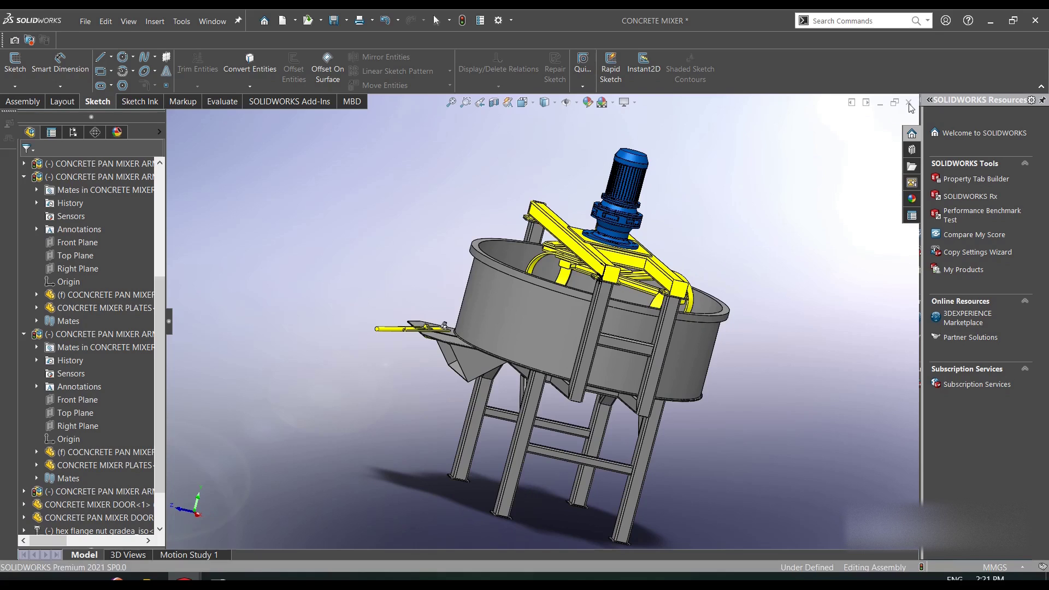
pyautogui.click(546, 273)
pyautogui.click(545, 250)
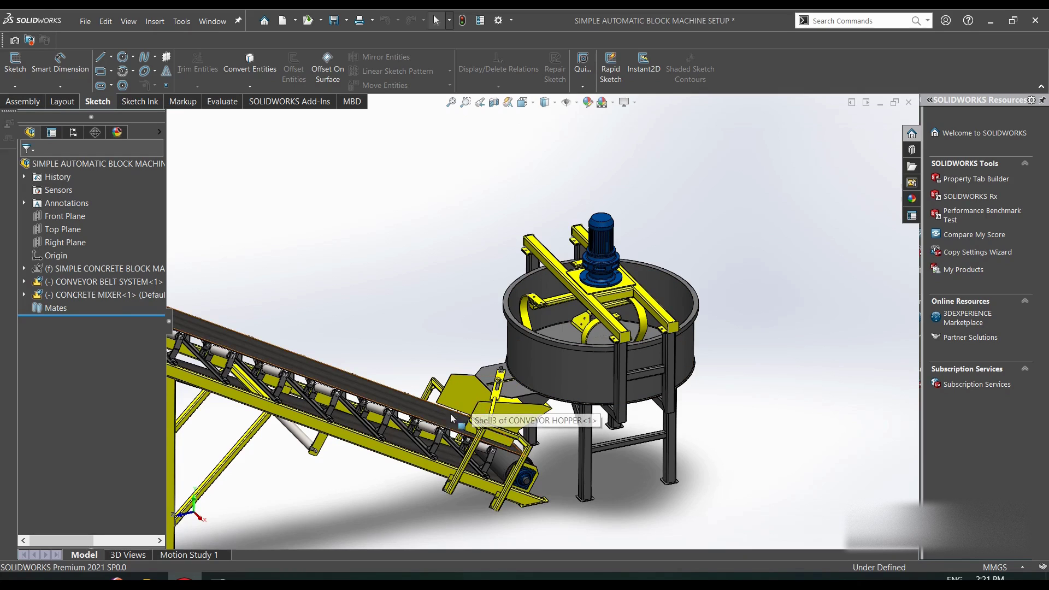
# Examine the concrete mixer's placement beside the conveyor belt system, from the conveyor hopper out to the whole layout.
pyautogui.click(486, 401)
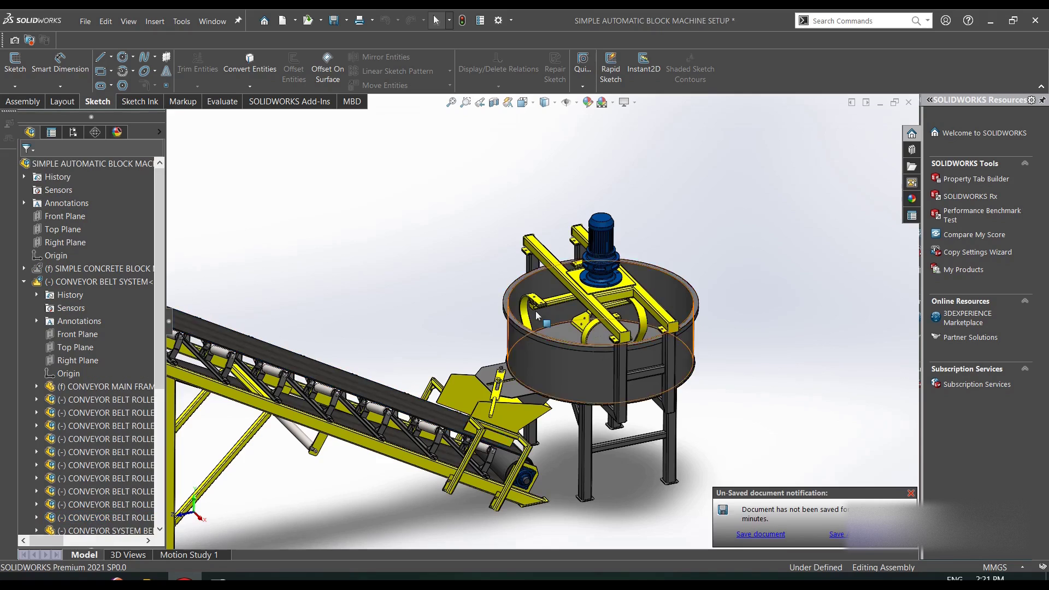
pyautogui.scroll(5, 409, 406)
pyautogui.scroll(-4, 402, 301)
pyautogui.scroll(5, 595, 304)
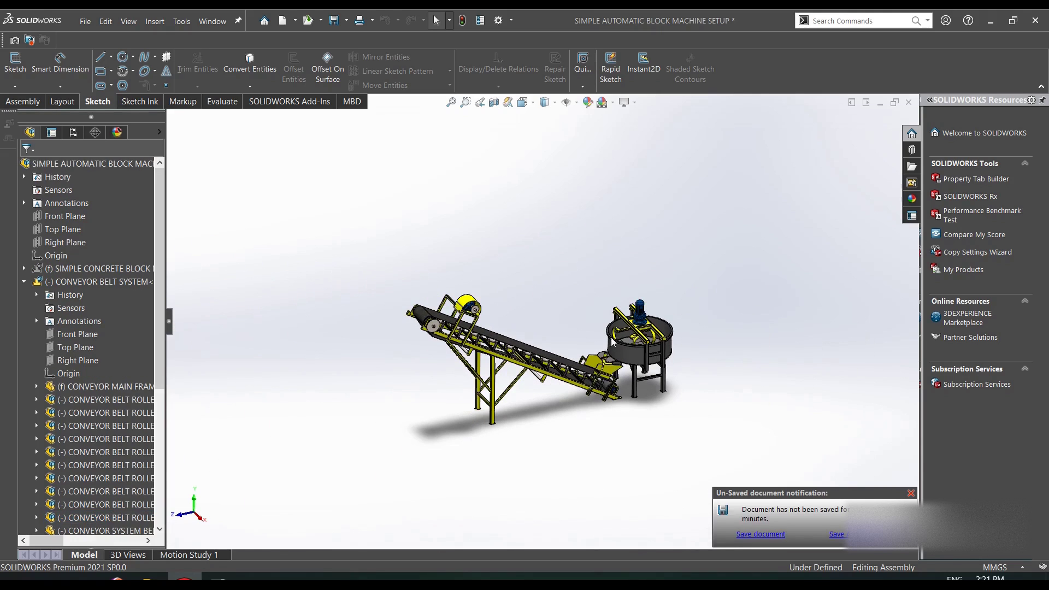
pyautogui.scroll(-3, 590, 291)
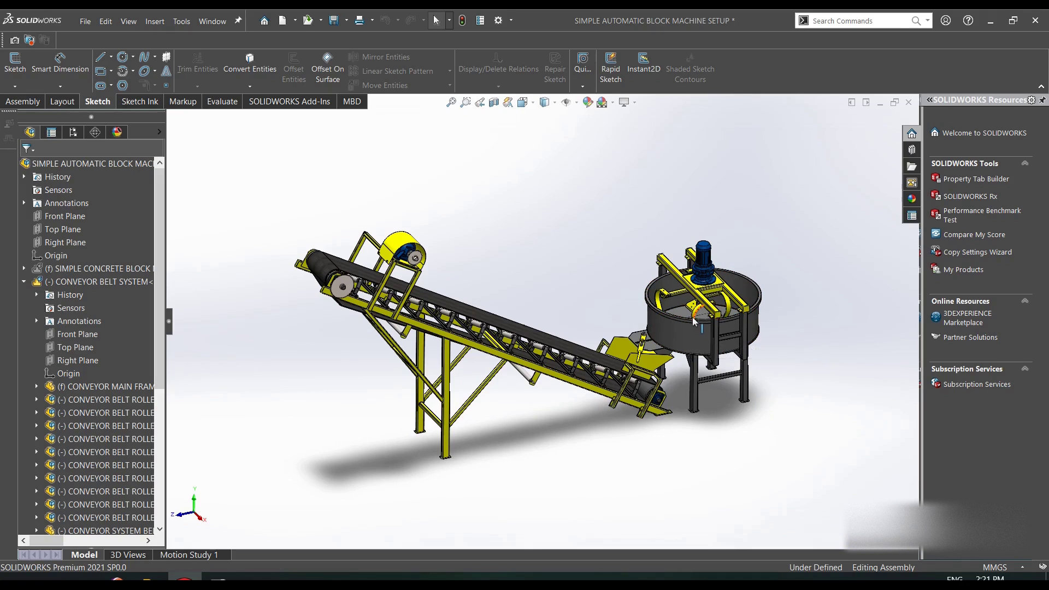
pyautogui.click(744, 297)
pyautogui.click(793, 345)
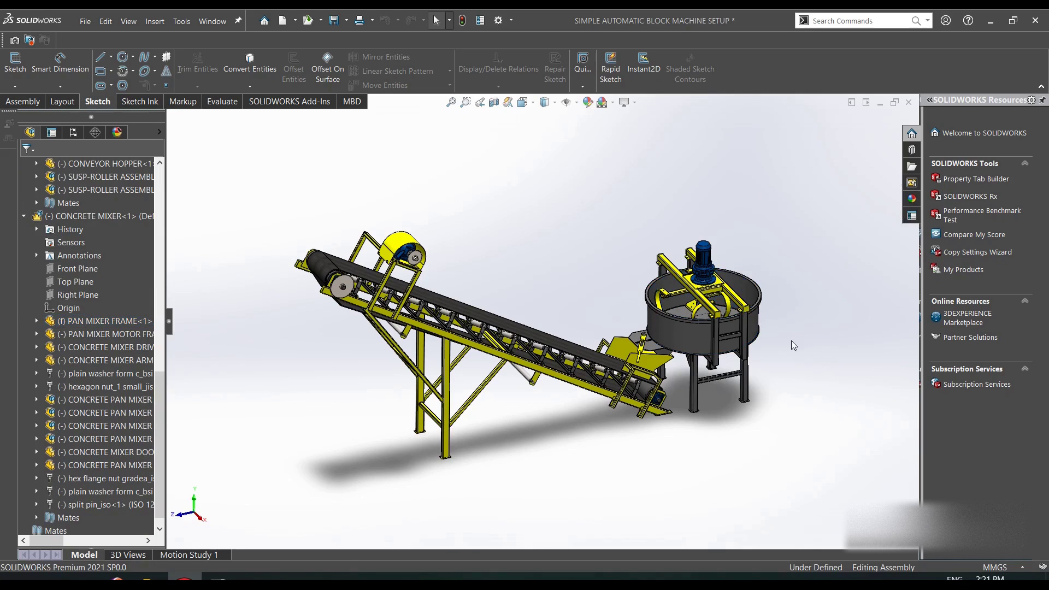
# Examine the path from the mixer's discharge door into the conveyor hopper and along the belt to its upper end.
pyautogui.scroll(-5, 715, 309)
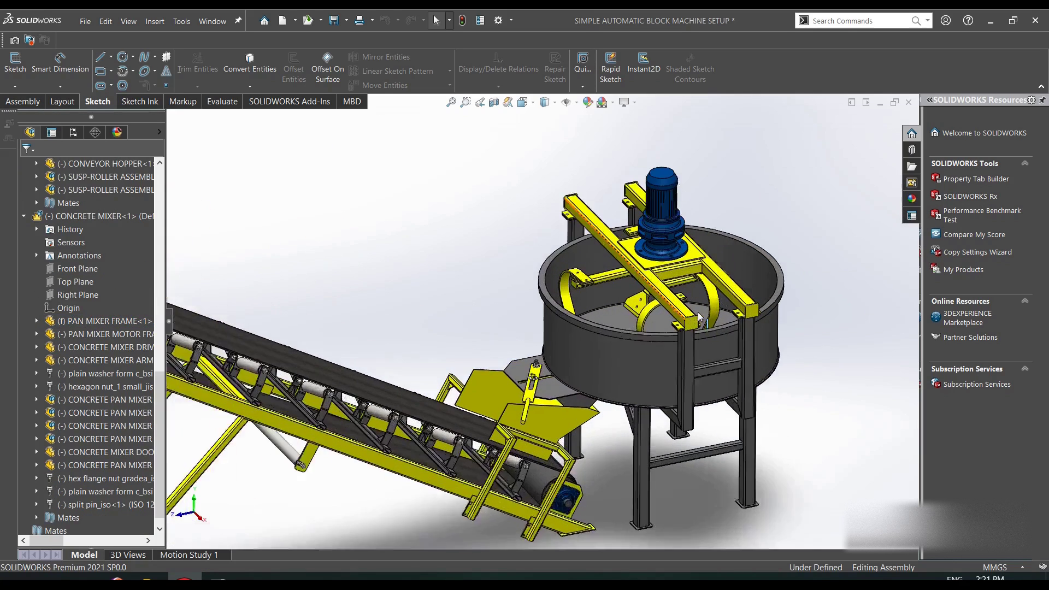
pyautogui.click(428, 460)
pyautogui.moveTo(450, 450); pyautogui.dragTo(447, 447)
pyautogui.click(348, 318)
pyautogui.scroll(5, 541, 322)
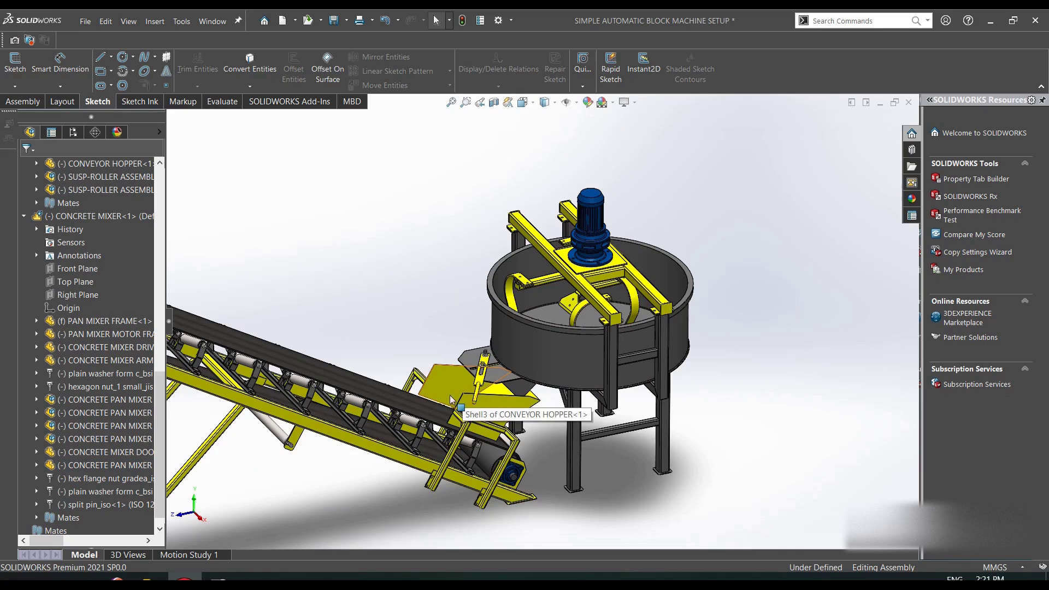
pyautogui.scroll(3, 419, 409)
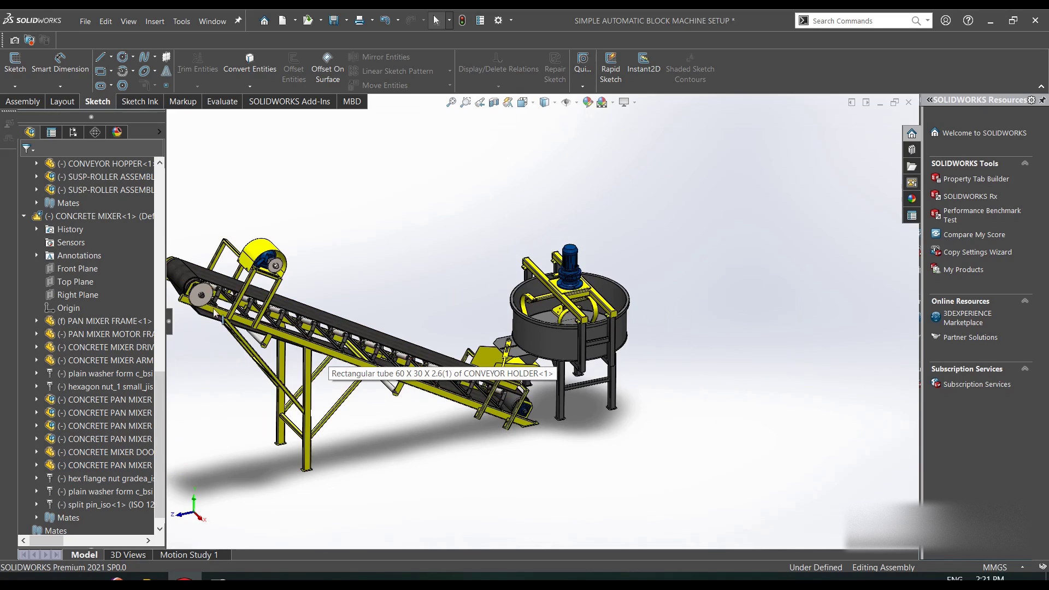
pyautogui.scroll(3, 327, 331)
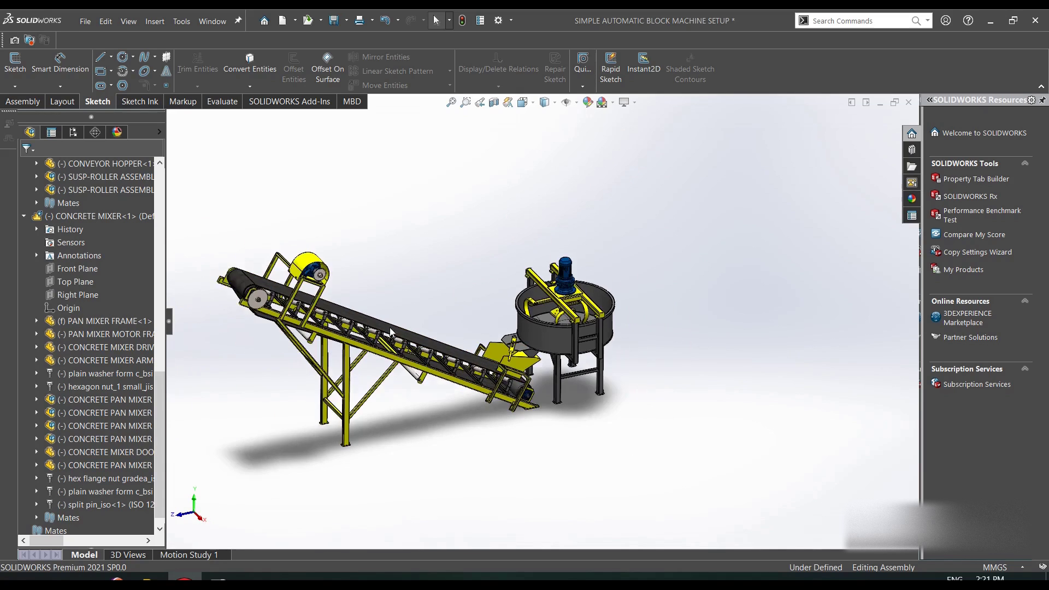
pyautogui.scroll(-4, 353, 300)
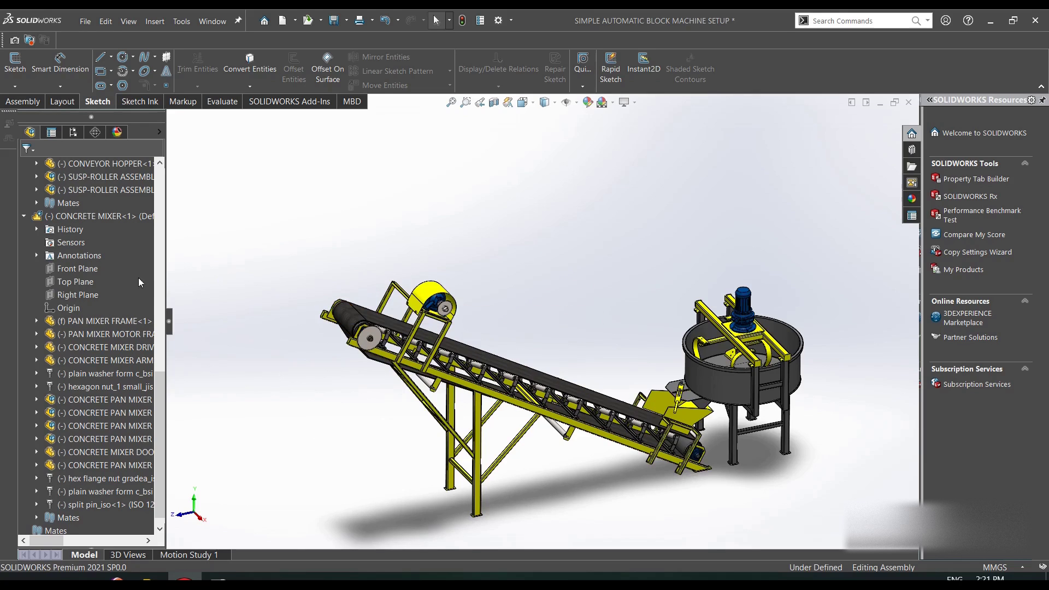
# Collapse the CONCRETE MIXER branch and show the hidden SIMPLE CONCRETE BLOCK MACHINE subassembly.
pyautogui.click(23, 216)
pyautogui.scroll(6, 59, 219)
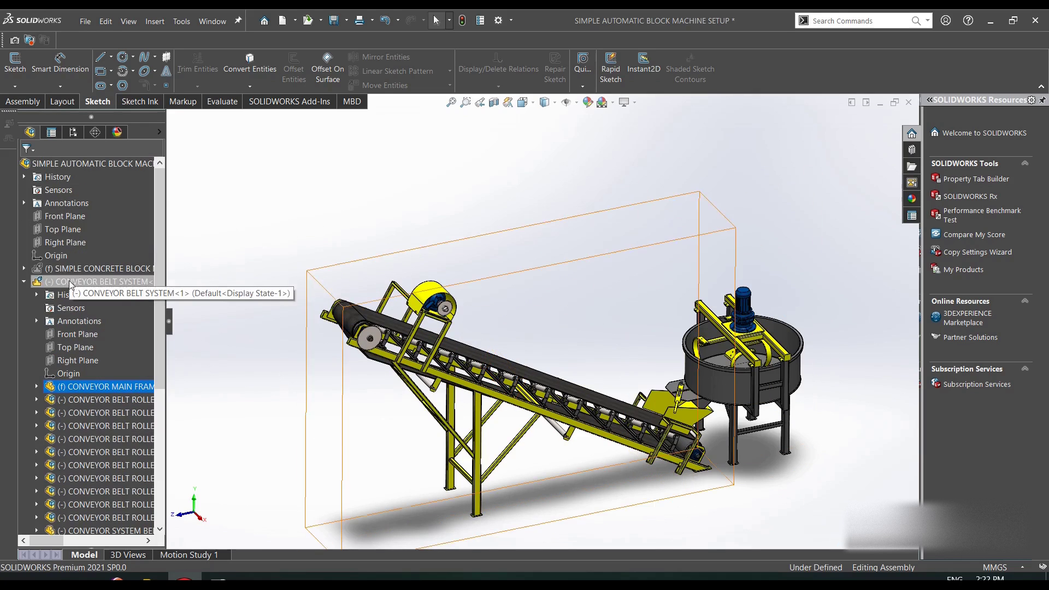
pyautogui.click(70, 268)
pyautogui.click(146, 239)
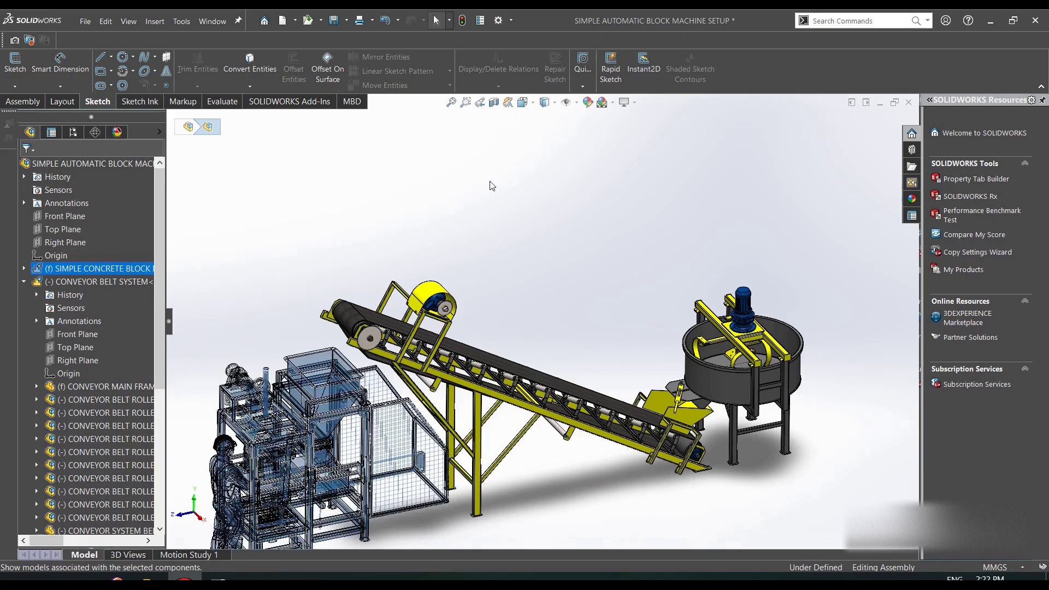
pyautogui.click(374, 288)
# Examine the complete setup from several angles, looking at the conveyor end above the block machine's concrete mix hopper and the mixer at the other end.
pyautogui.scroll(2, 464, 342)
pyautogui.scroll(-4, 466, 343)
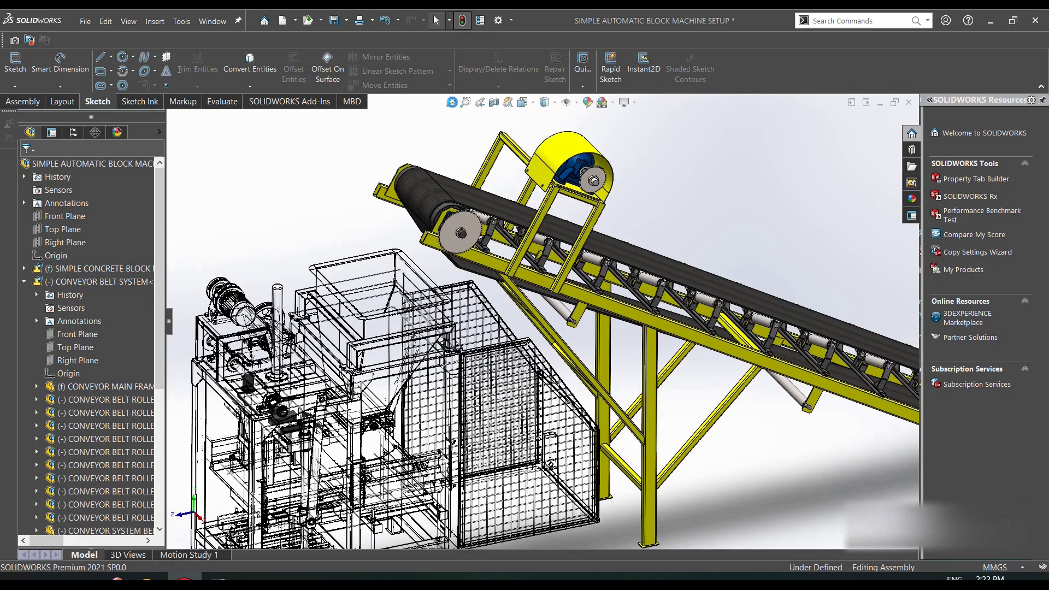
pyautogui.scroll(4, 467, 143)
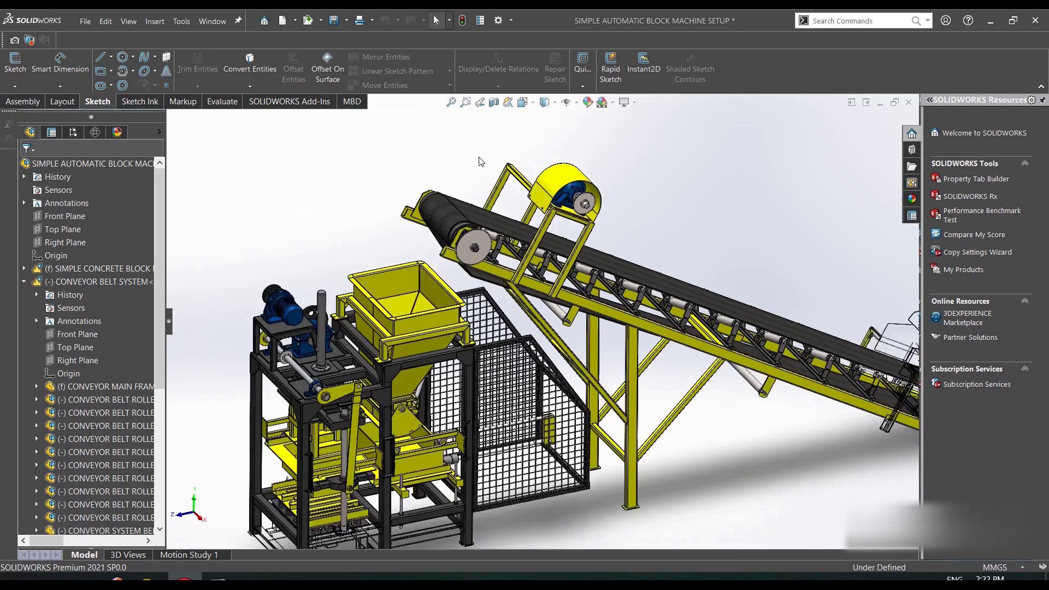
pyautogui.click(462, 309)
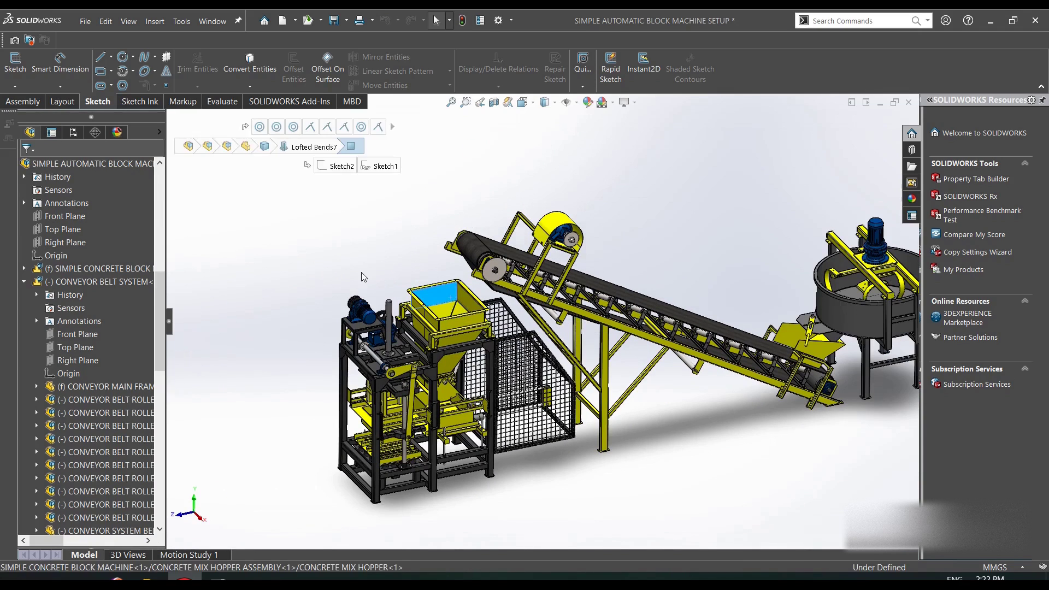
pyautogui.rightClick(686, 182)
pyautogui.click(716, 229)
pyautogui.moveTo(716, 230); pyautogui.dragTo(710, 201)
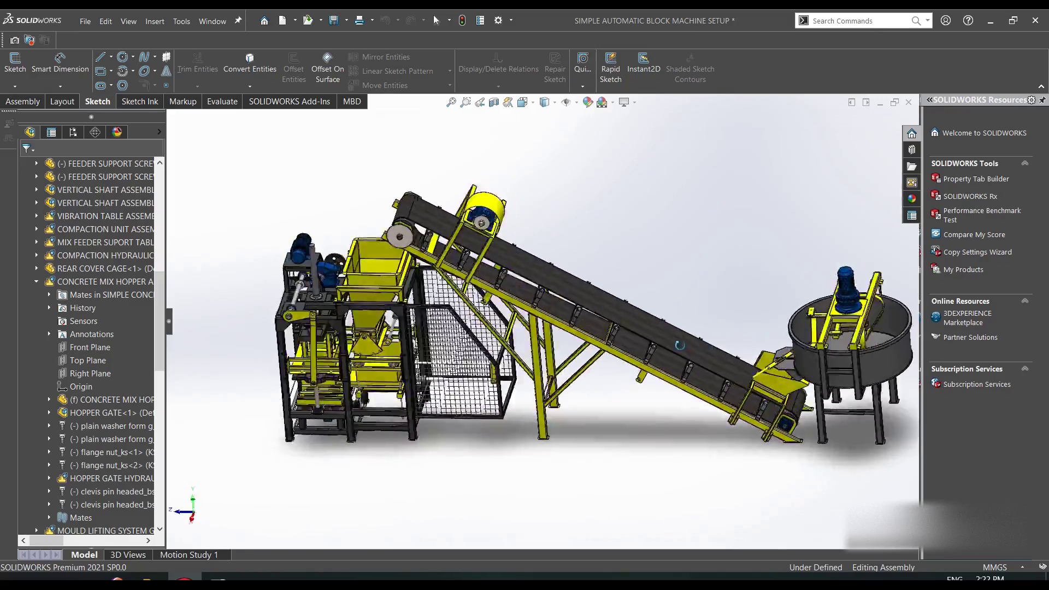
pyautogui.moveTo(716, 266); pyautogui.dragTo(686, 247)
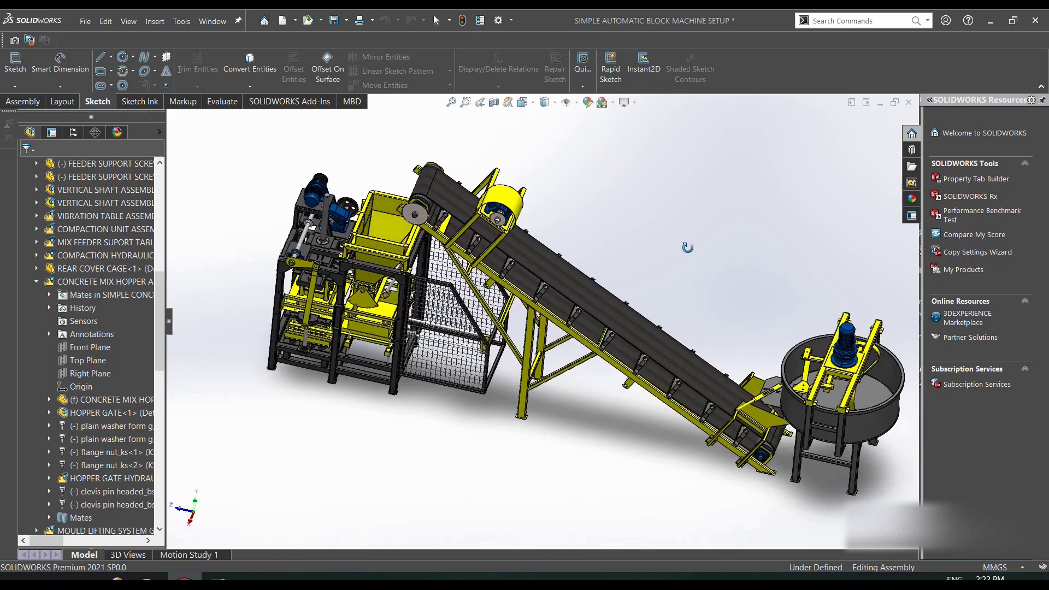
pyautogui.moveTo(751, 346); pyautogui.dragTo(740, 319)
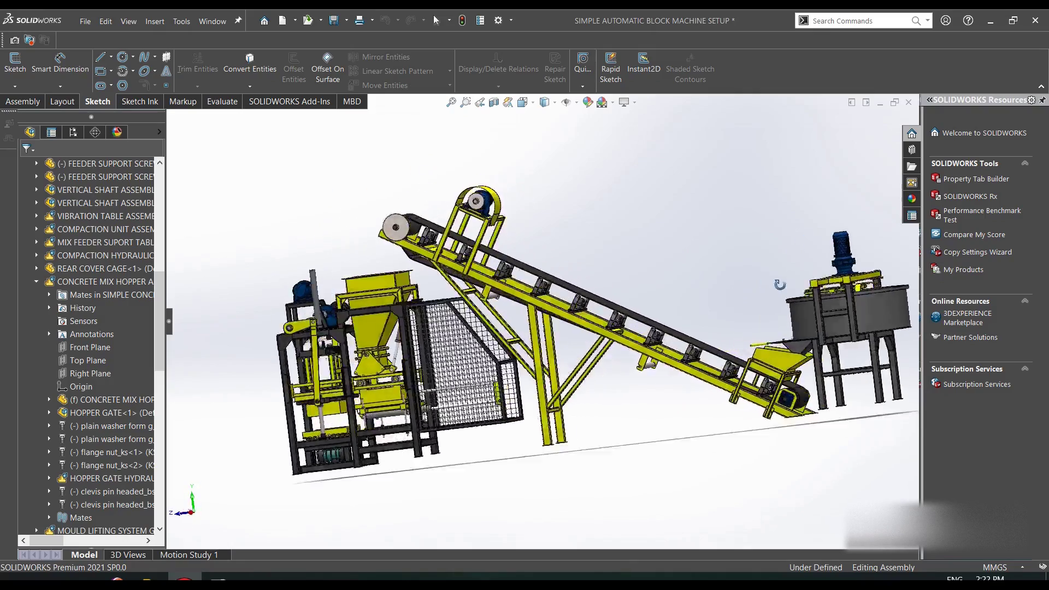
pyautogui.moveTo(817, 314); pyautogui.dragTo(701, 355)
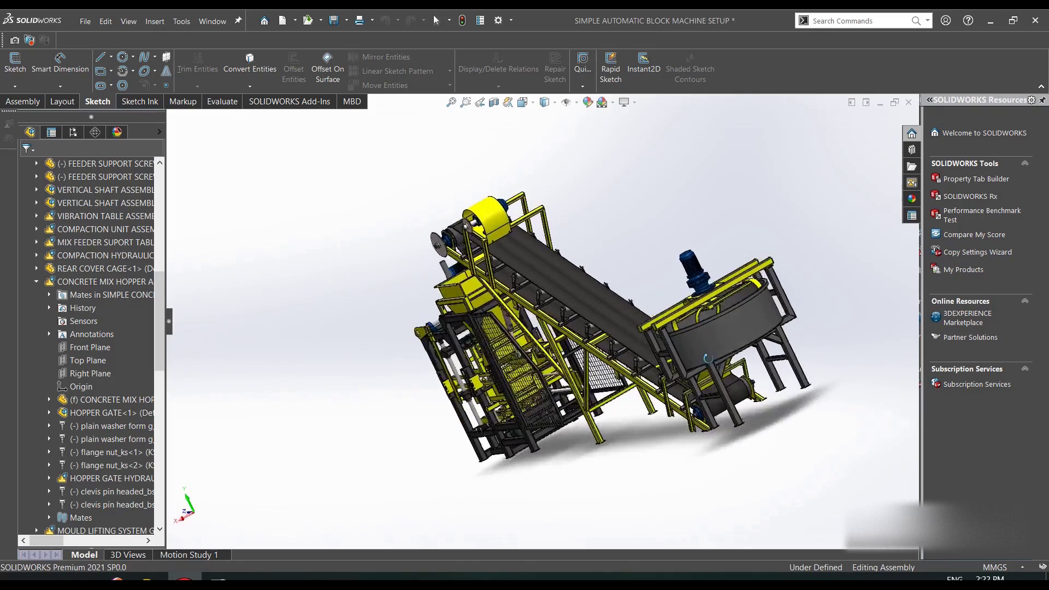